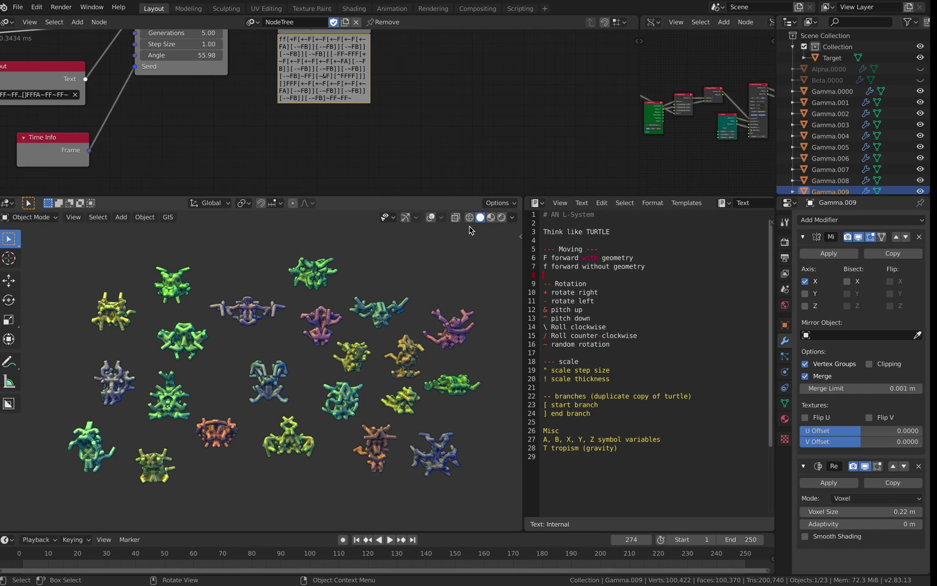
pyautogui.hotkey('ctrl', 'Right')
pyautogui.click(433, 13)
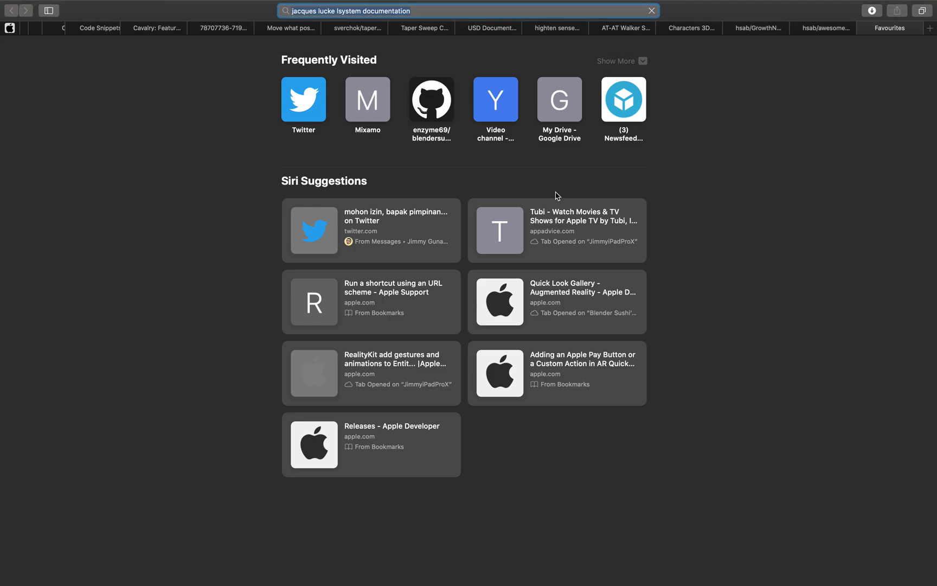
pyautogui.hotkey('ctrl', 'Left')
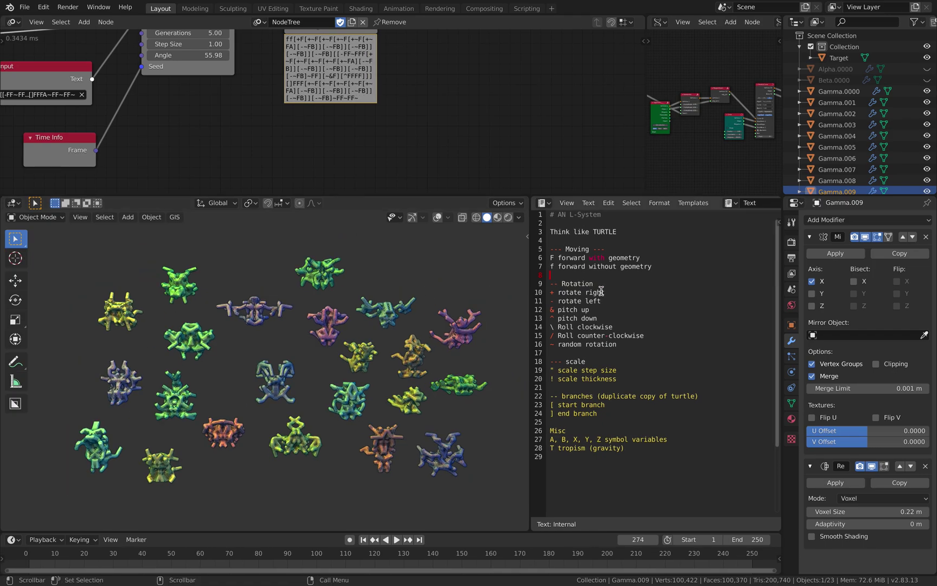
# Select the whole L-system notes text, widen the 3D viewport beside it and clear the text selection
pyautogui.moveTo(667, 445); pyautogui.dragTo(549, 213)
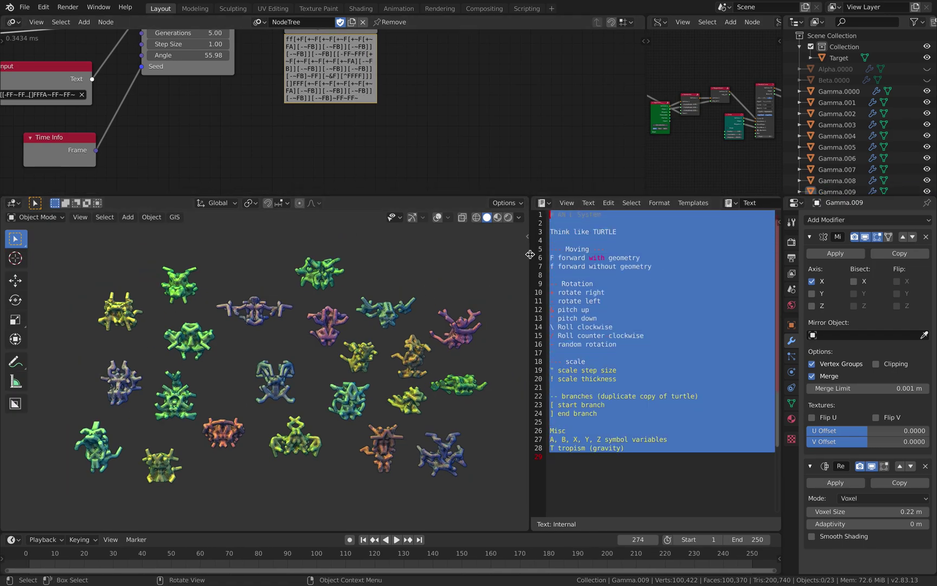
pyautogui.moveTo(529, 253); pyautogui.dragTo(569, 257)
pyautogui.click(640, 292)
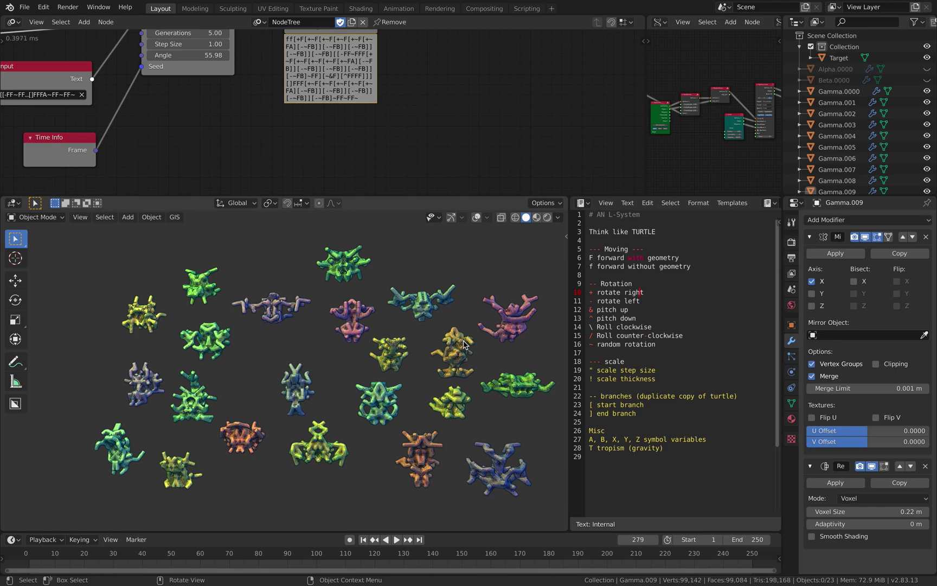
# Set the LSystem node's Generations to 6.86
pyautogui.scroll(2, 496, 333)
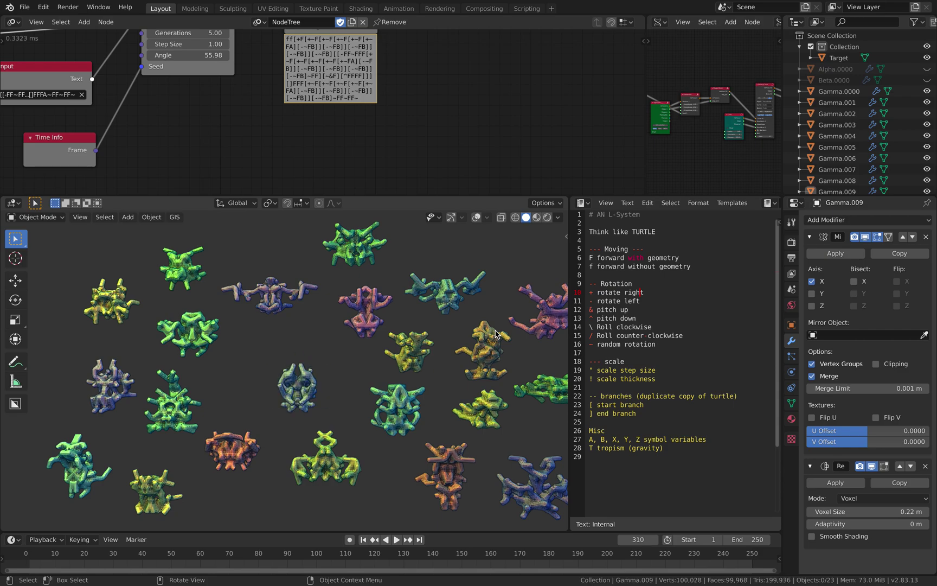
pyautogui.scroll(-3, 408, 117)
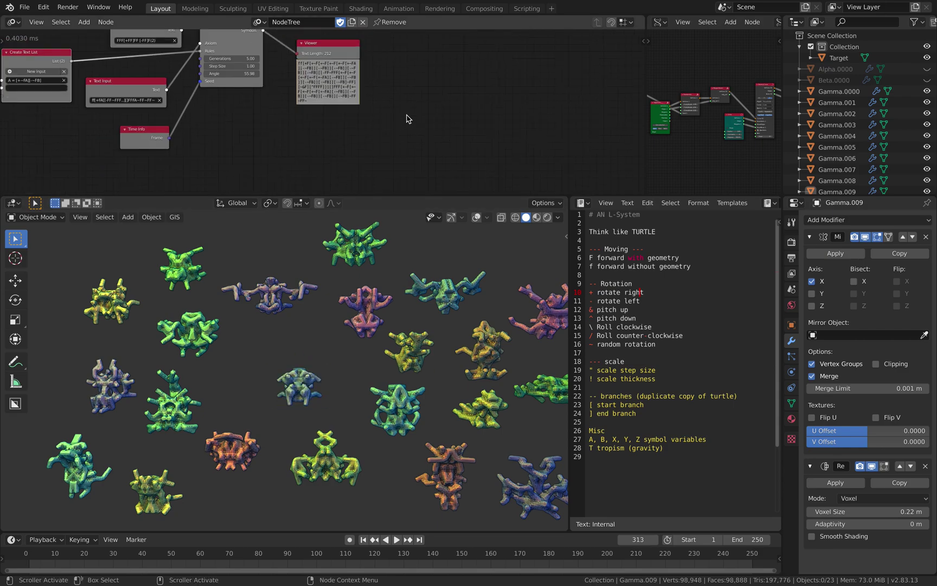
pyautogui.scroll(5, 329, 130)
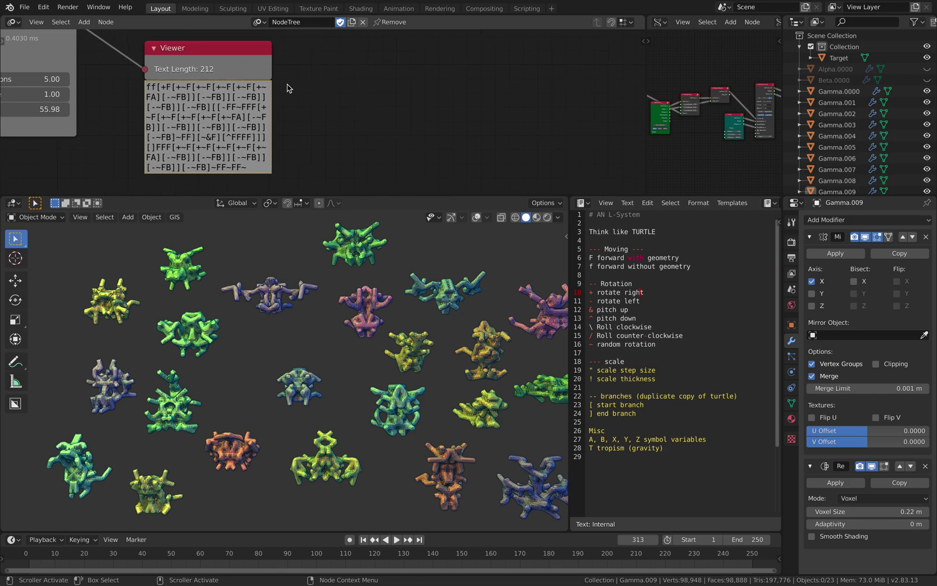
pyautogui.moveTo(59, 69); pyautogui.dragTo(110, 69)
# Select a creature, step through the animation frames, and examine the Viewer node's generated symbol string and the creatures
pyautogui.click(379, 310)
pyautogui.press('Up')
pyautogui.press('Up')
pyautogui.press('Right')
pyautogui.press('Right')
pyautogui.press('Right')
pyautogui.moveTo(403, 161); pyautogui.dragTo(418, 158, button='middle')
pyautogui.scroll(2, 336, 138)
pyautogui.scroll(-1, 328, 136)
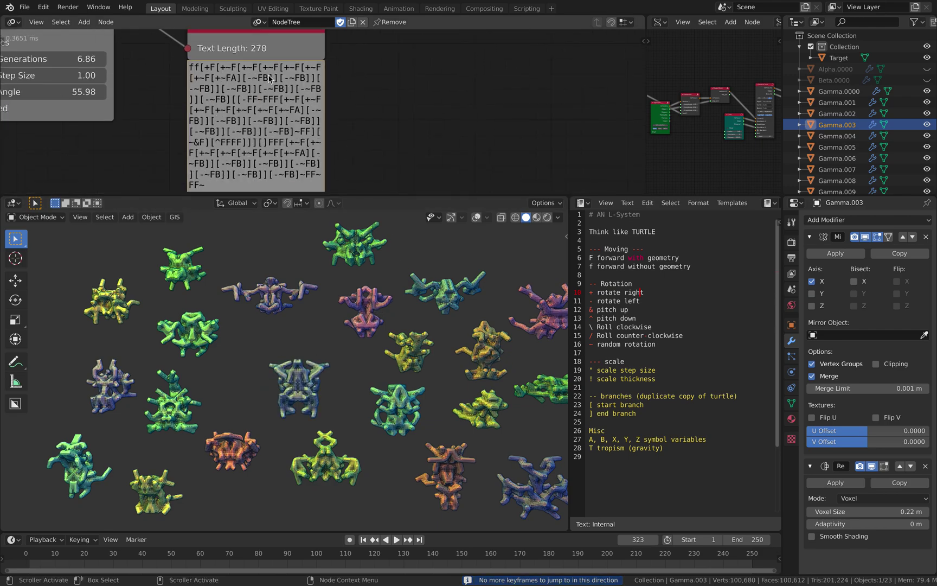
pyautogui.moveTo(282, 113); pyautogui.dragTo(277, 104, button='middle')
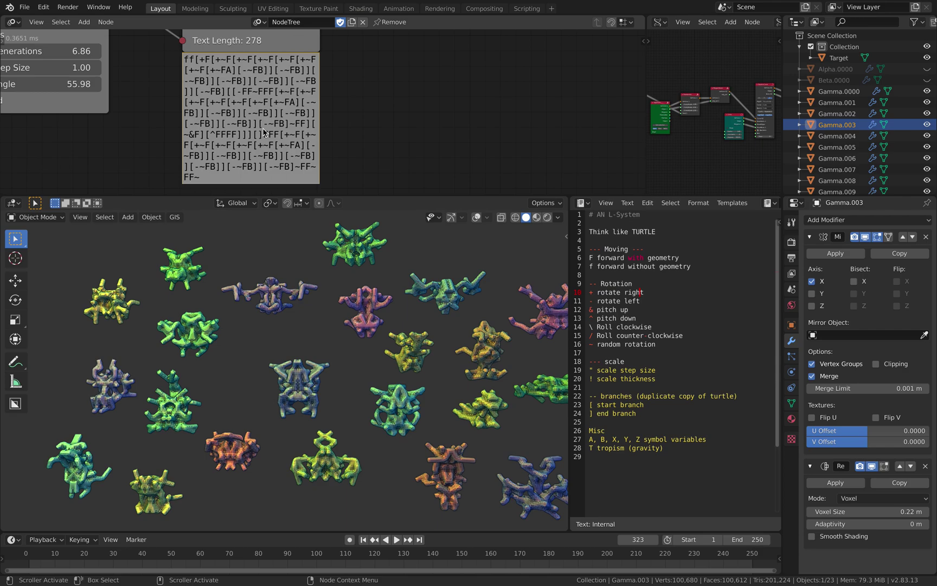
pyautogui.moveTo(382, 119); pyautogui.dragTo(366, 116, button='middle')
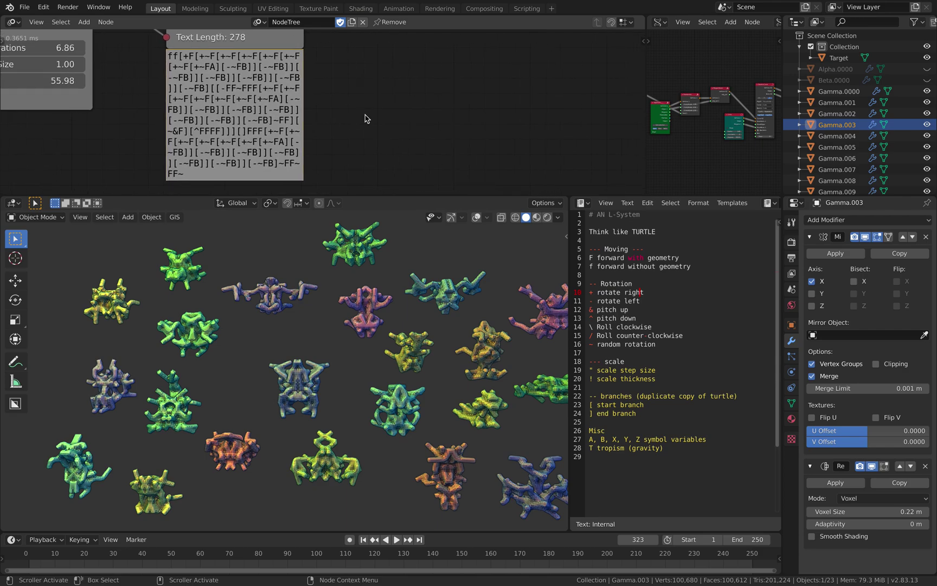
pyautogui.scroll(2, 336, 369)
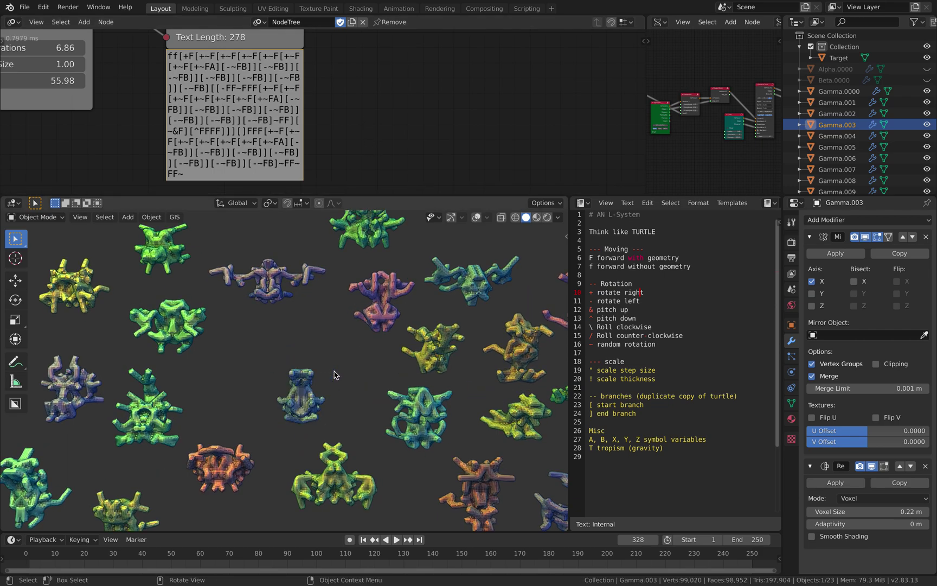
pyautogui.moveTo(334, 374); pyautogui.dragTo(287, 398, button='middle')
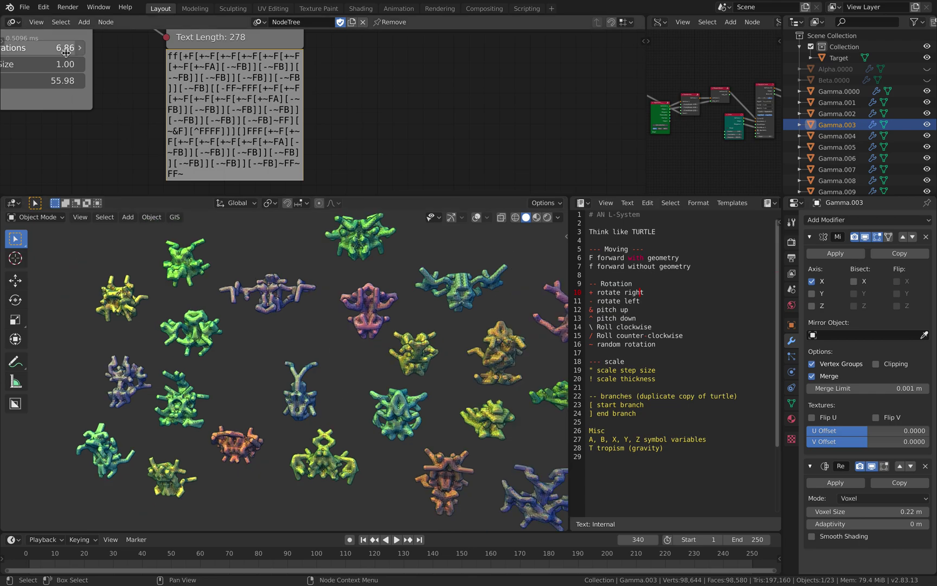
# Copy the entire L-system notes text
pyautogui.click(25, 7)
pyautogui.moveTo(38, 20)
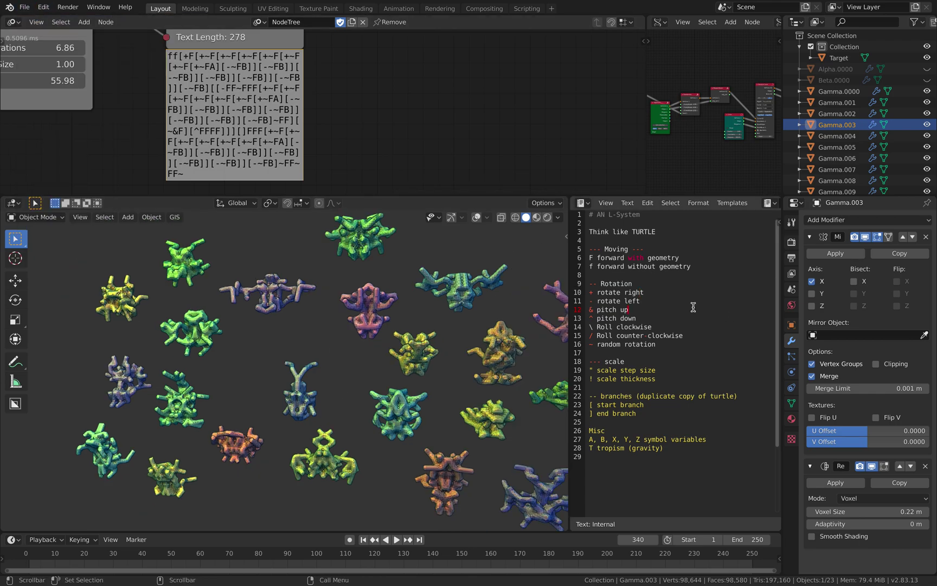
pyautogui.hotkey('ctrl', 'a')
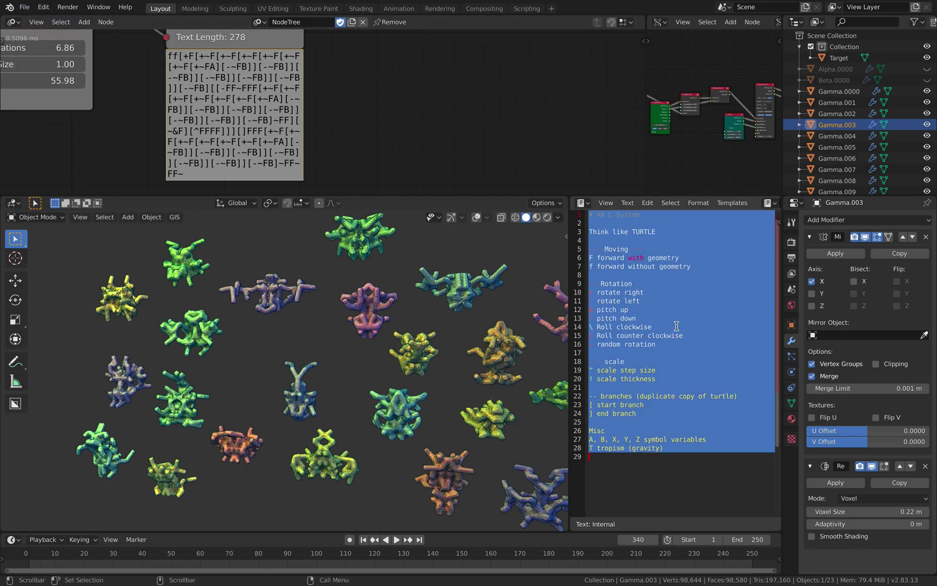
# Start a new default file without saving the changes to the current one
pyautogui.click(24, 7)
pyautogui.moveTo(54, 20)
pyautogui.click(153, 31)
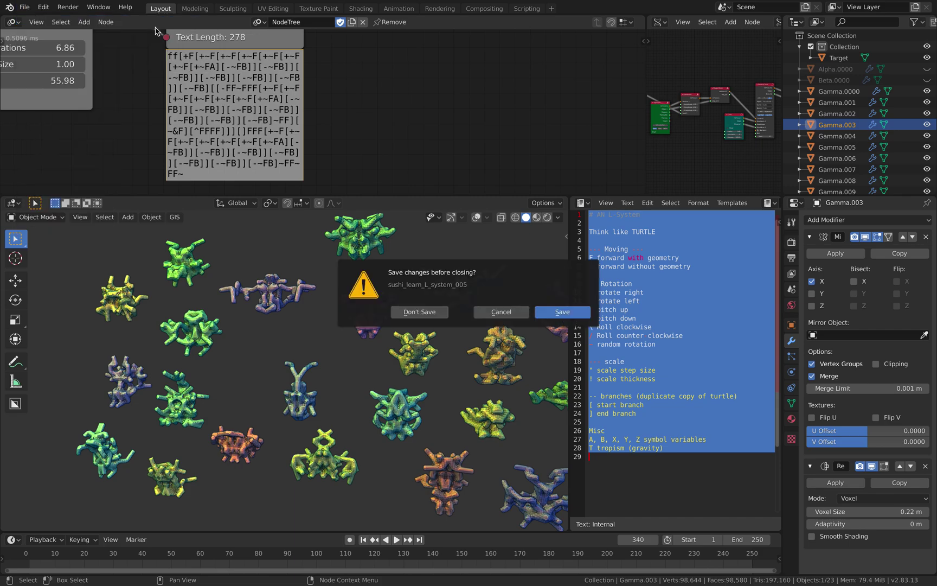
pyautogui.click(420, 311)
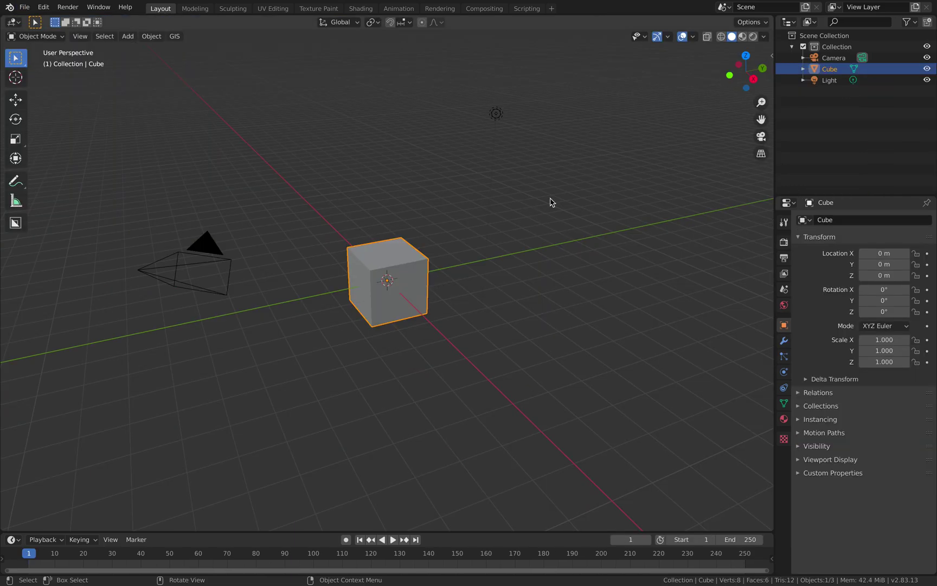
# Split the 3D viewport into three areas and turn the smallest one into a Text Editor
pyautogui.moveTo(771, 30); pyautogui.dragTo(613, 289)
pyautogui.click(619, 287)
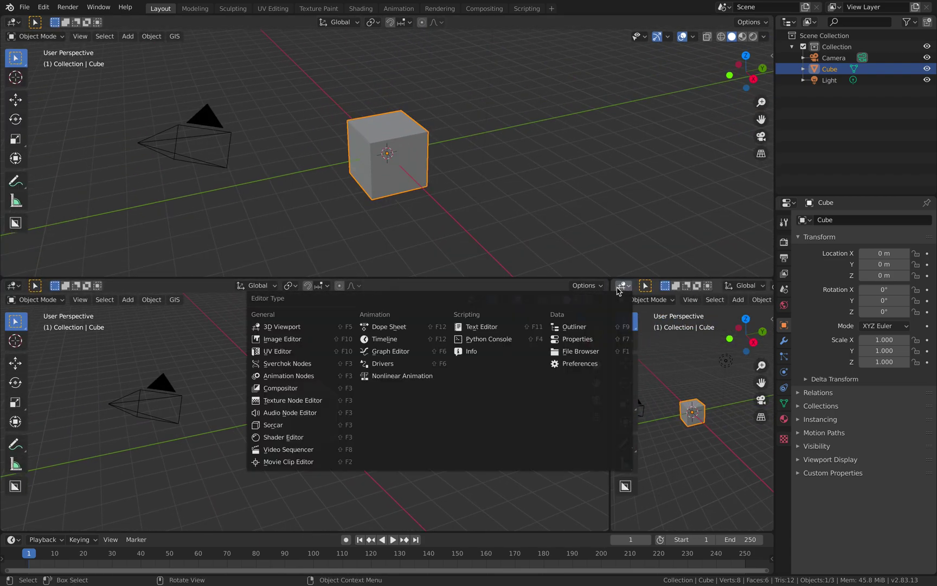
pyautogui.click(482, 327)
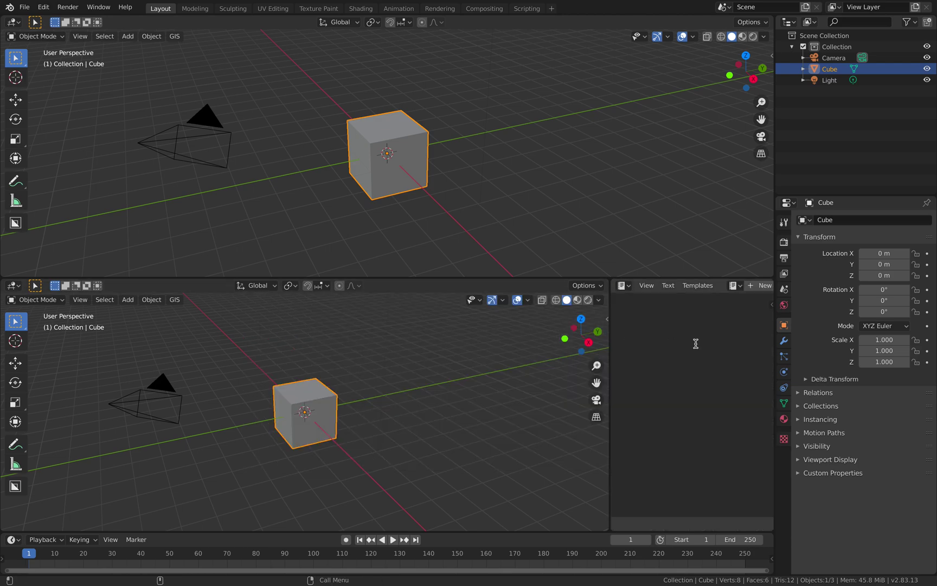
# Create a new text block, paste the copied L-system notes into it and widen the Text Editor
pyautogui.click(752, 287)
pyautogui.hotkey('ctrl', 'v')
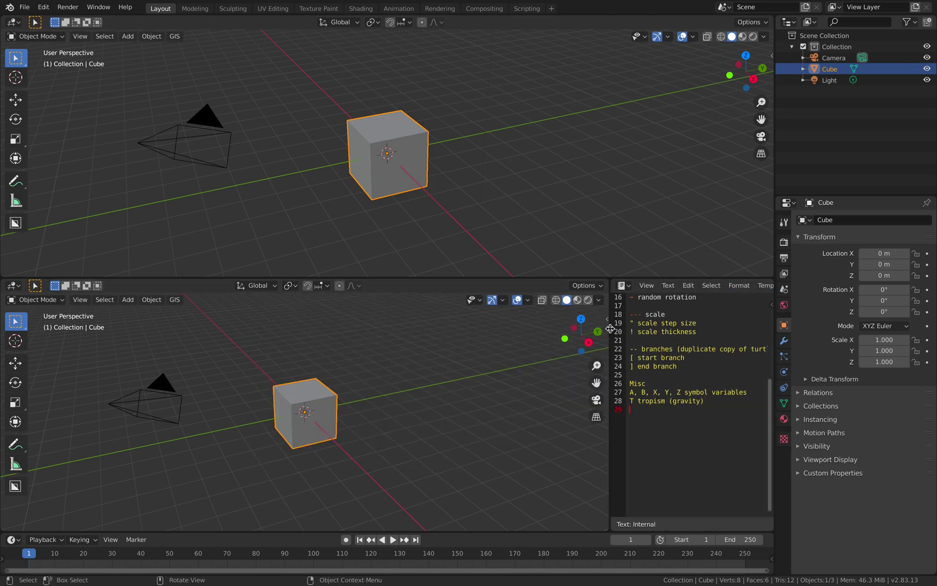
pyautogui.moveTo(610, 328); pyautogui.dragTo(576, 329)
pyautogui.scroll(5, 696, 326)
pyautogui.scroll(-2, 686, 340)
pyautogui.scroll(2, 686, 340)
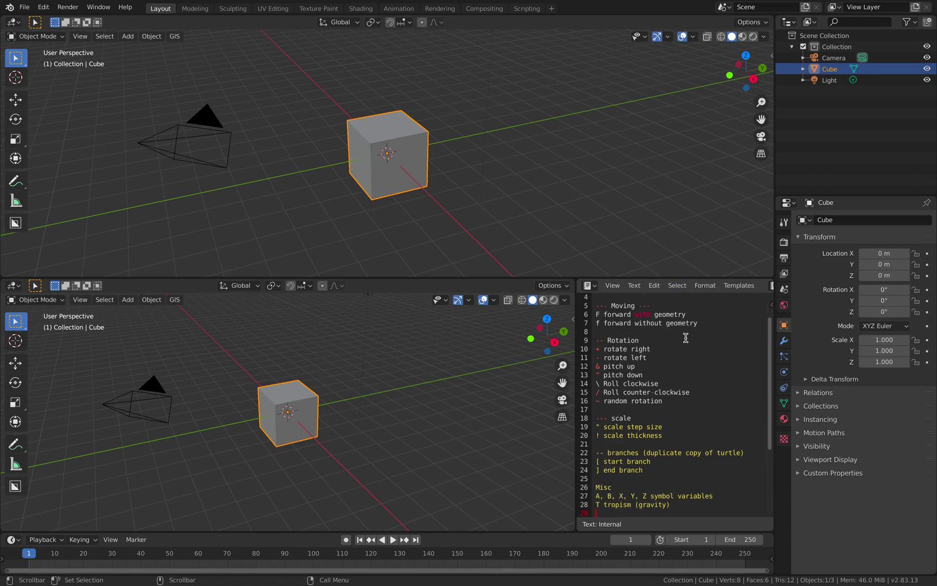
# Turn the largest 3D viewport into an Animation Nodes editor, create a new node tree and hide the sidebar
pyautogui.click(13, 22)
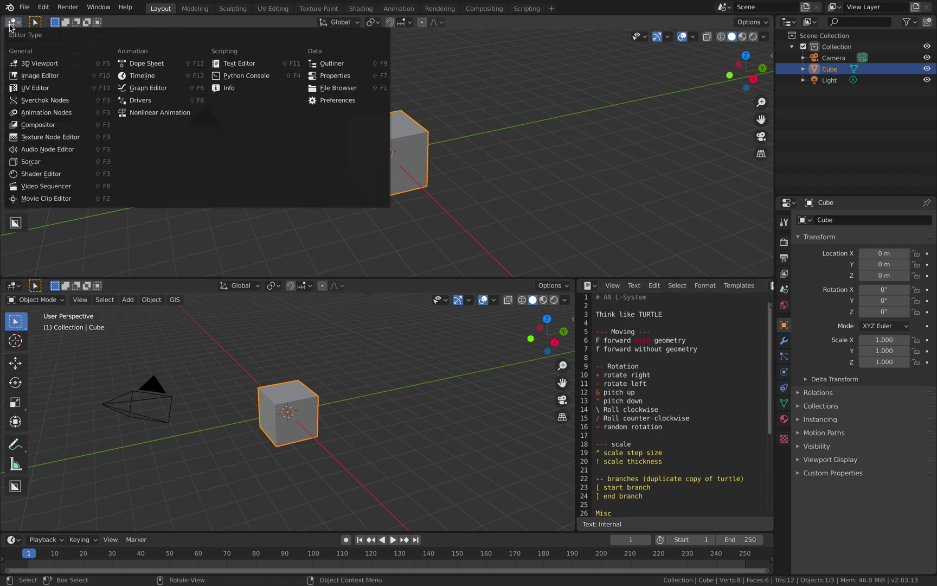
pyautogui.click(38, 113)
pyautogui.click(374, 22)
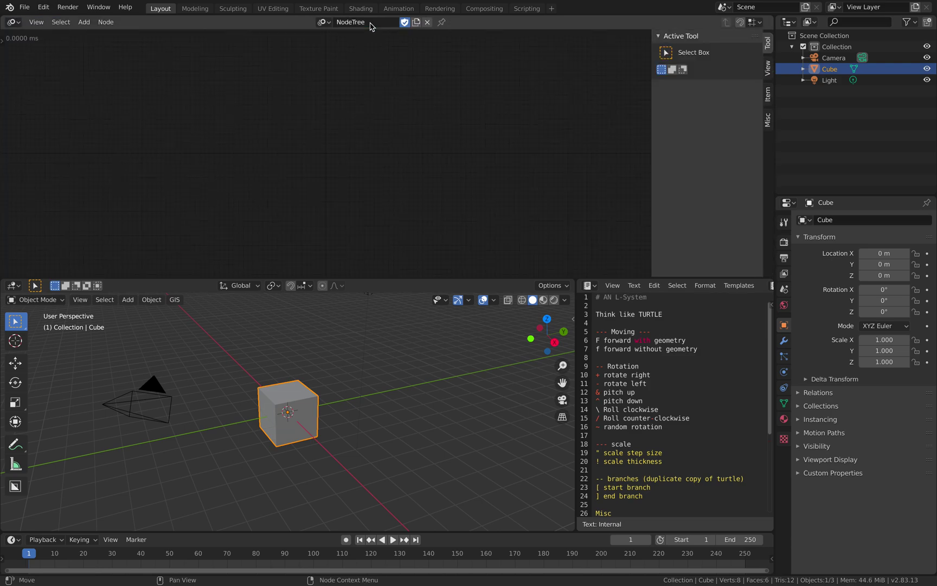
pyautogui.press('n')
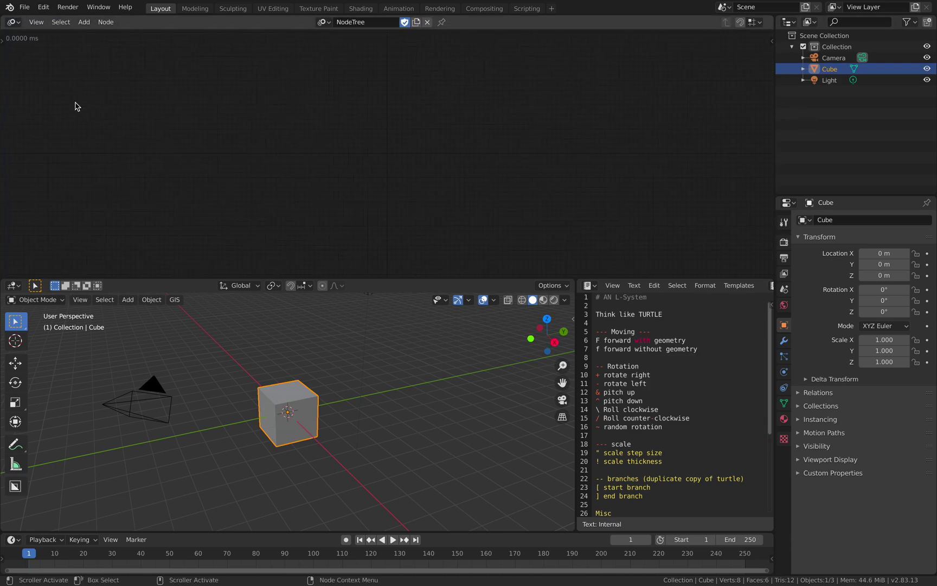
# Show the node tool shelf and set Auto Execution to Tree Changed, Frame Changed and Property Changed instead of Always
pyautogui.click(5, 42)
pyautogui.moveTo(32, 110); pyautogui.dragTo(87, 111)
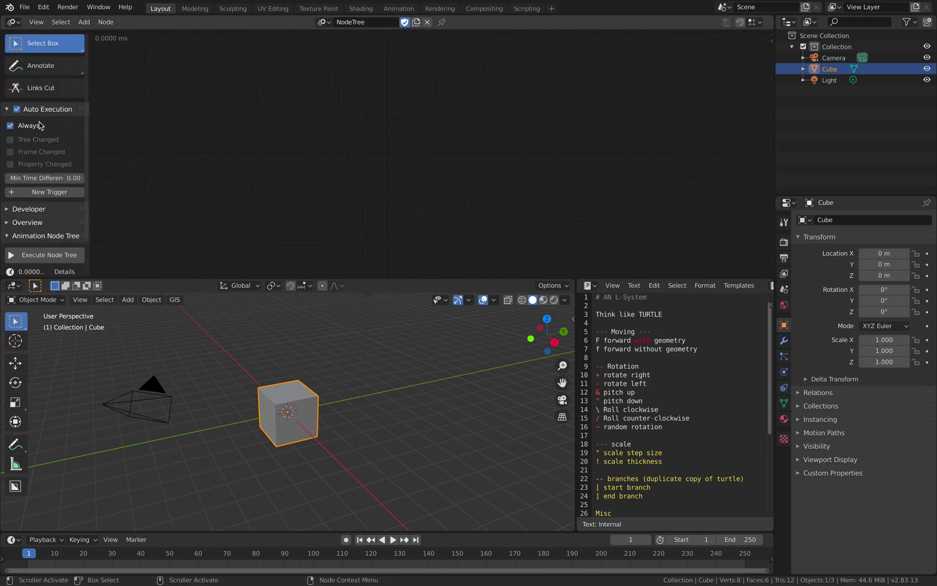
pyautogui.click(34, 131)
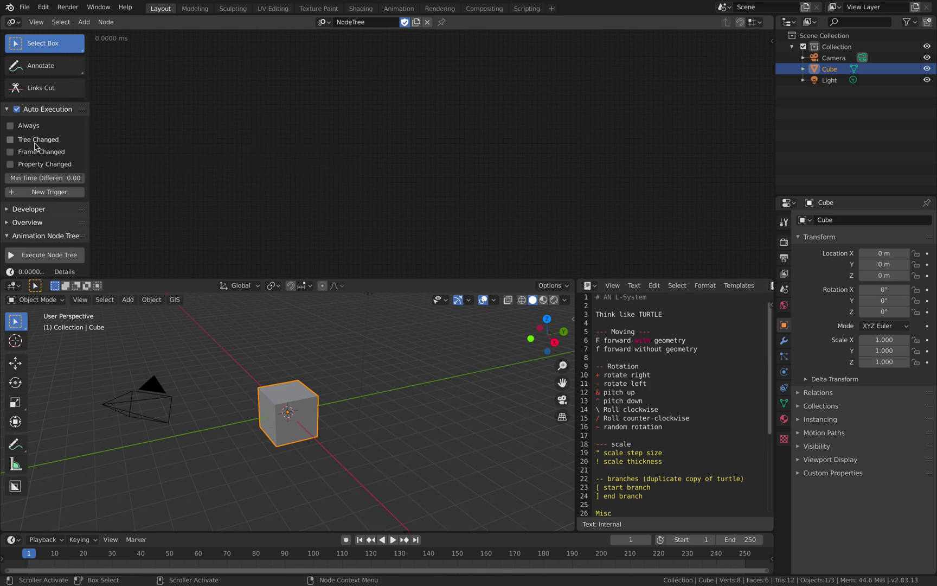
pyautogui.click(38, 152)
pyautogui.click(48, 163)
pyautogui.hotkey('shift', 'a')
pyautogui.click(268, 114)
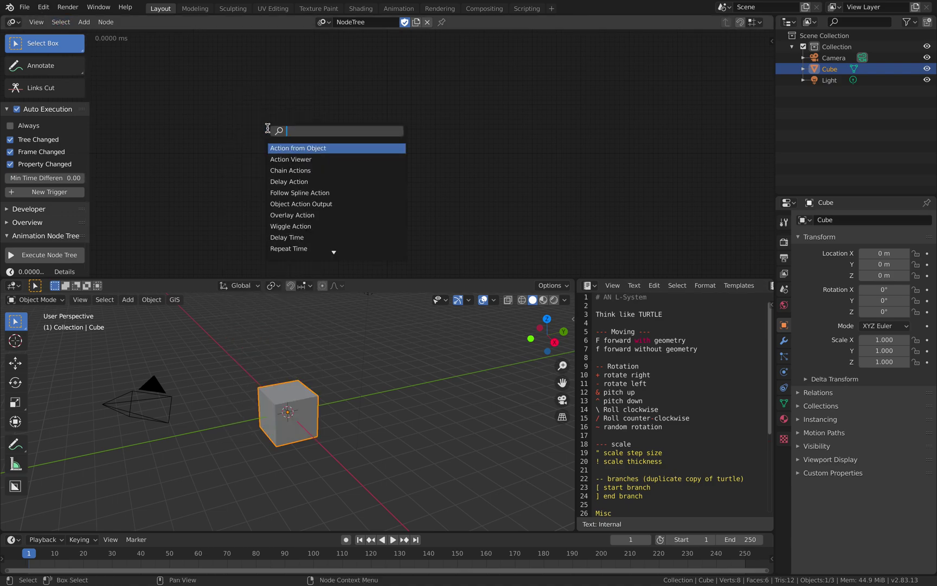
pyautogui.write('lys')
pyautogui.press('BackSpace')
pyautogui.press('BackSpace')
pyautogui.press('BackSpace')
pyautogui.press('Escape')
# Add an LSystem node to the empty node tree
pyautogui.hotkey('shift', 'a')
pyautogui.click(278, 136)
pyautogui.write('ls')
pyautogui.press('Down')
pyautogui.press('Return')
pyautogui.click(277, 136)
pyautogui.scroll(7, 277, 136)
pyautogui.scroll(2, 362, 123)
pyautogui.moveTo(277, 137); pyautogui.dragTo(377, 103, button='middle')
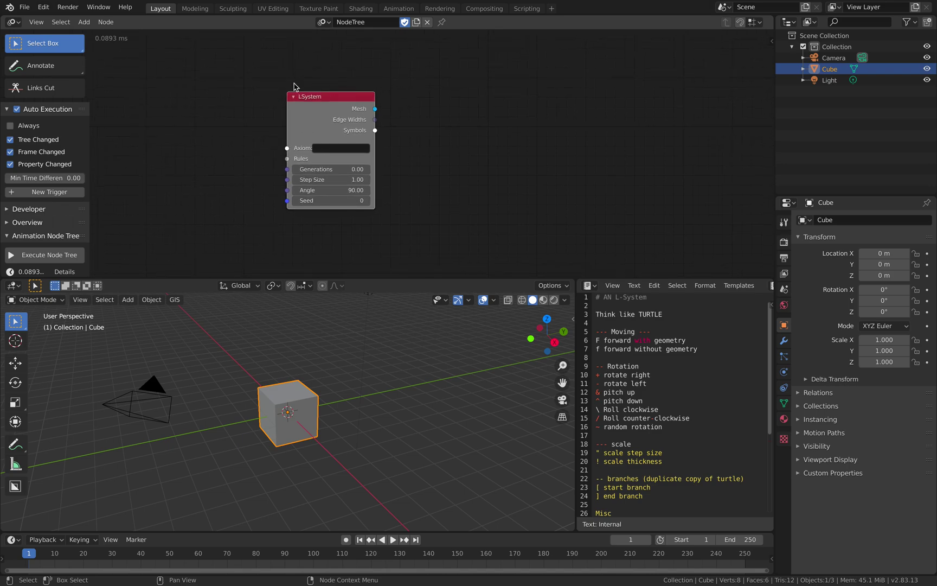
pyautogui.scroll(1, 386, 102)
# Save the file to the Desktop as lsystem_001
pyautogui.click(24, 7)
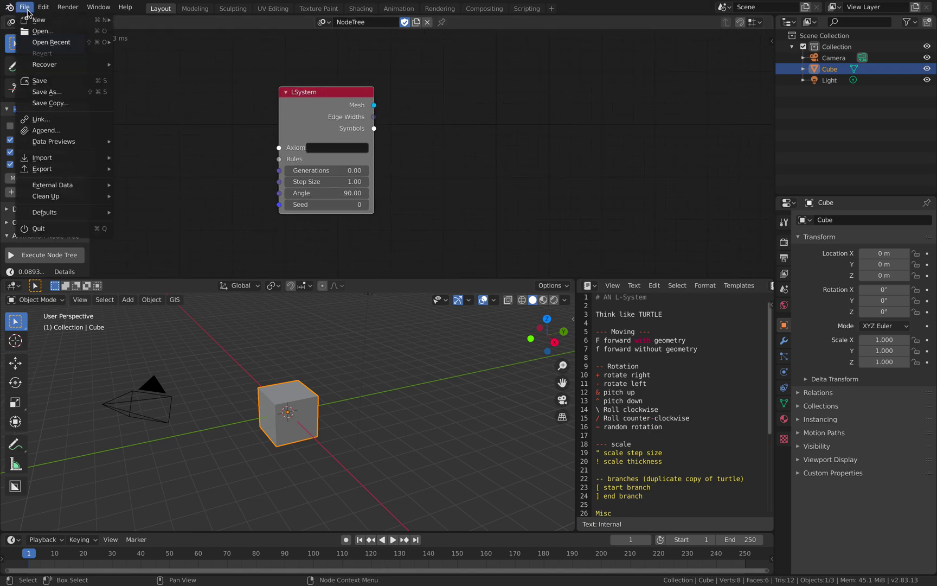
pyautogui.click(59, 81)
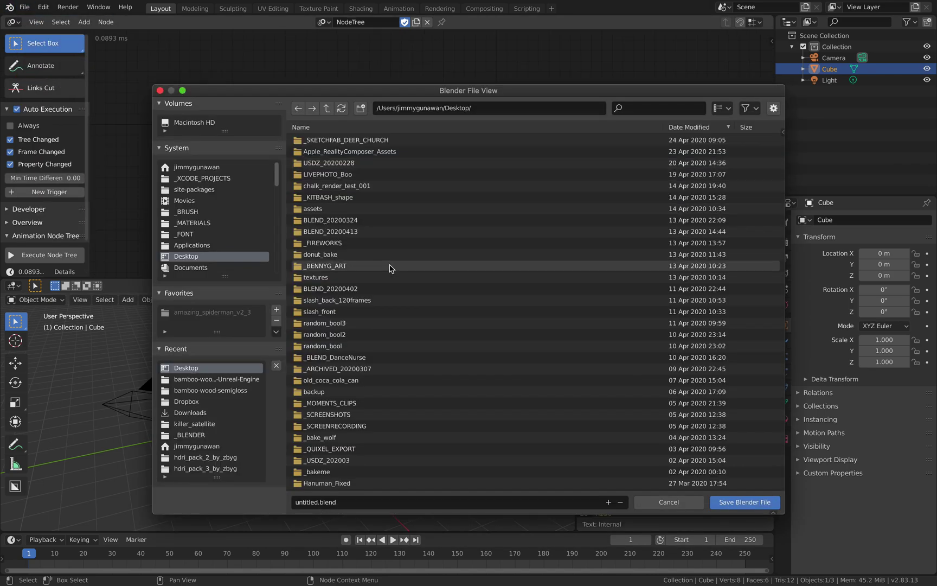
pyautogui.click(325, 505)
pyautogui.doubleClick(310, 504)
pyautogui.write('lsystem_001')
pyautogui.press('Return')
# Enlarge the node editor slightly by shrinking the 3D viewport and Text Editor
pyautogui.scroll(1, 441, 150)
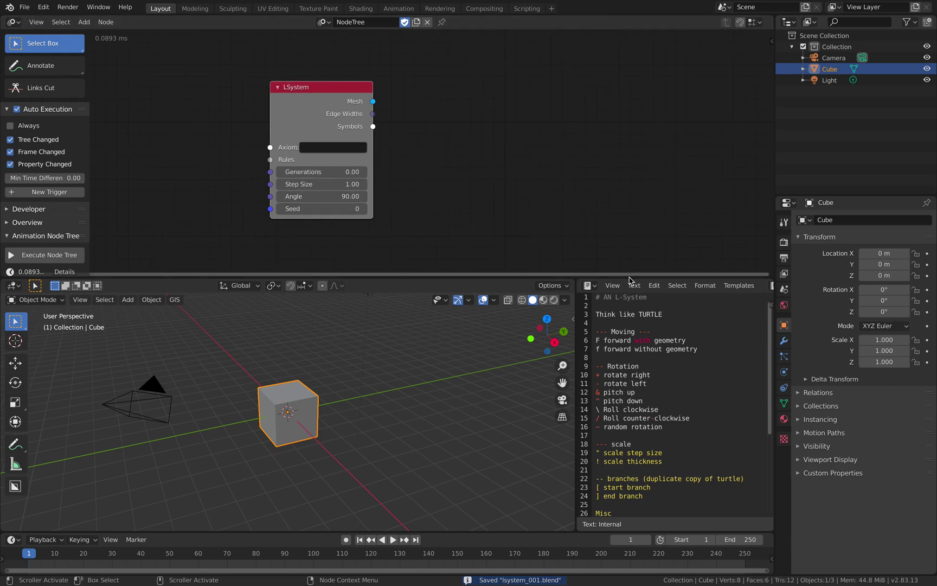
pyautogui.moveTo(629, 277); pyautogui.dragTo(629, 288)
pyautogui.scroll(2, 561, 244)
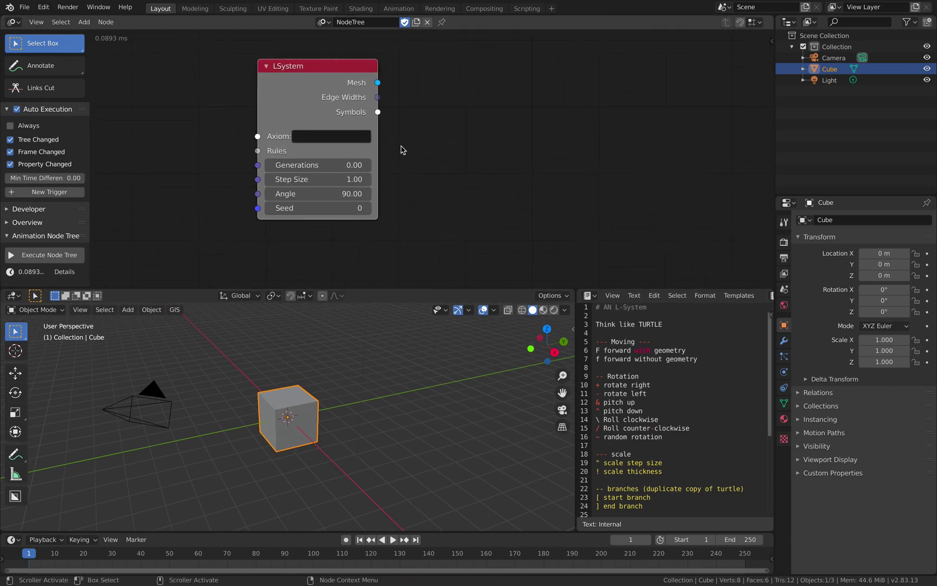
pyautogui.moveTo(376, 141); pyautogui.dragTo(379, 141)
pyautogui.moveTo(436, 128); pyautogui.dragTo(420, 130, button='middle')
# Add a Mesh Object Output node and place it beside the LSystem node's outputs
pyautogui.hotkey('shift', 'a')
pyautogui.click(436, 114)
pyautogui.write('mesh ou')
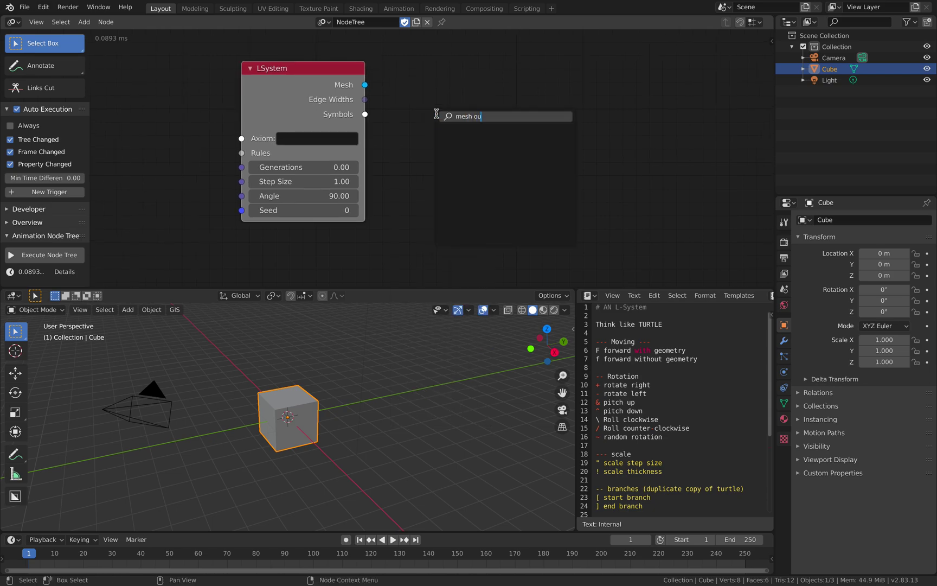
pyautogui.press('Down')
pyautogui.press('Return')
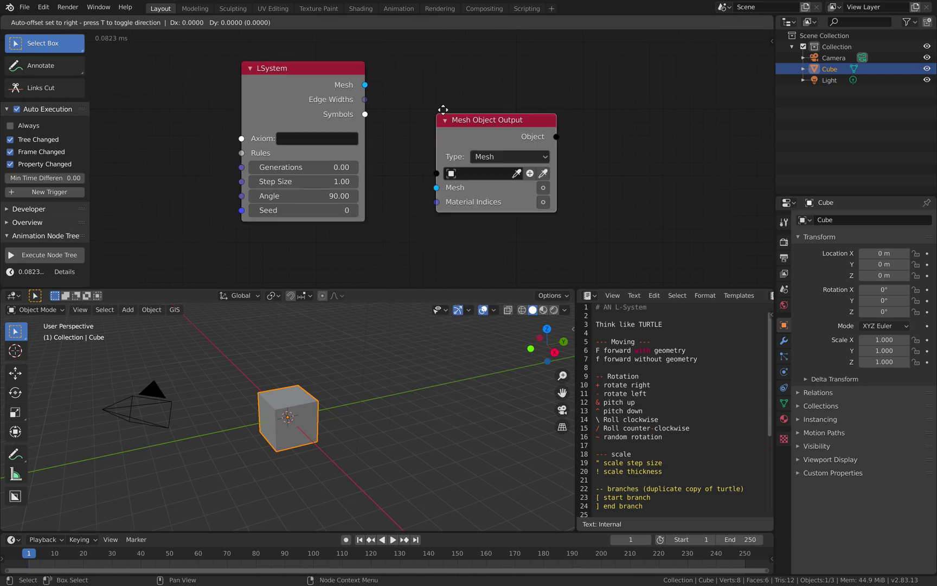
pyautogui.click(463, 35)
pyautogui.moveTo(483, 66); pyautogui.dragTo(449, 108)
# Delete all the default scene objects and create a new target object for the Mesh Object Output node
pyautogui.press('a')
pyautogui.press('Delete')
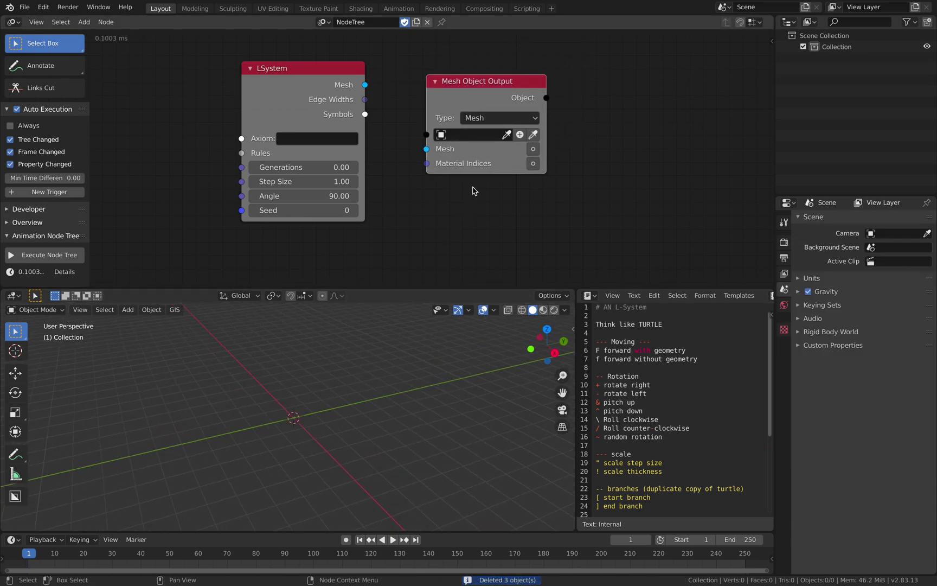
pyautogui.click(519, 135)
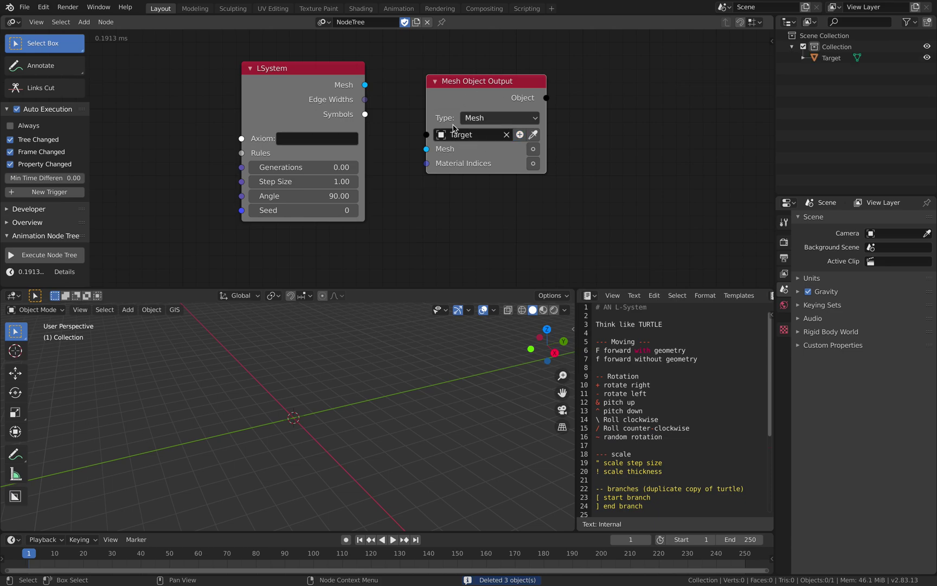
# Connect the LSystem node's Mesh output to the Mesh Object Output's Mesh input and set the Axiom to FF
pyautogui.moveTo(365, 85); pyautogui.dragTo(427, 148)
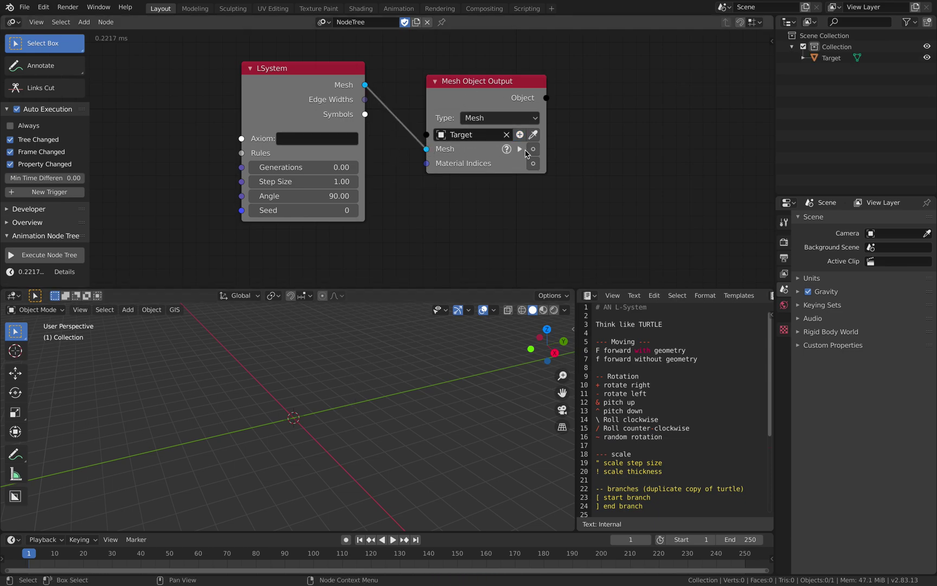
pyautogui.moveTo(386, 380); pyautogui.dragTo(413, 381, button='middle')
pyautogui.click(322, 139)
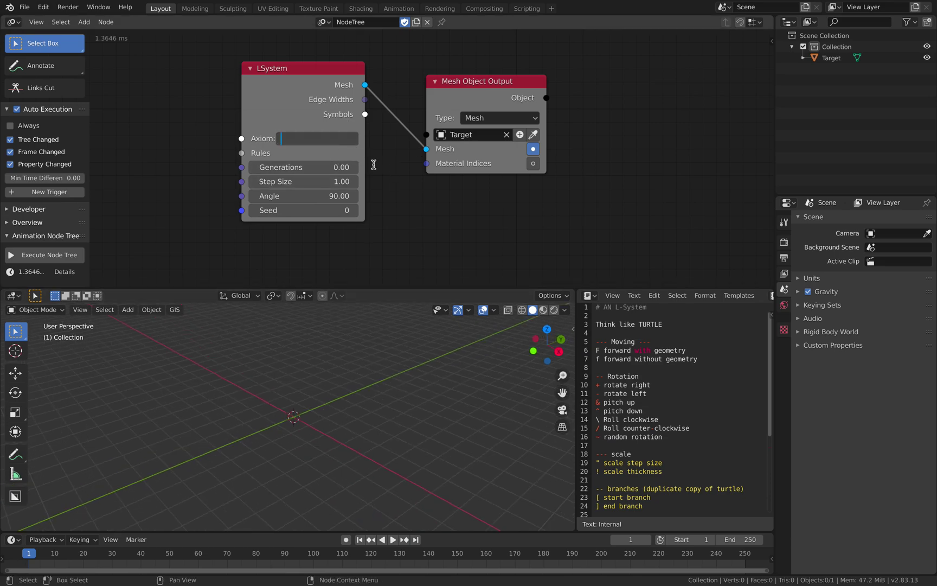
pyautogui.write('FF')
pyautogui.press('Return')
# Advance the timeline to frame 5 and select the Target object in the 3D viewport
pyautogui.moveTo(369, 325)
pyautogui.mouseDown(button='middle')
pyautogui.moveTo(346, 379)
pyautogui.moveTo(329, 384)
pyautogui.moveTo(251, 359)
pyautogui.mouseUp(button='middle')
pyautogui.moveTo(333, 410); pyautogui.dragTo(333, 386, button='middle')
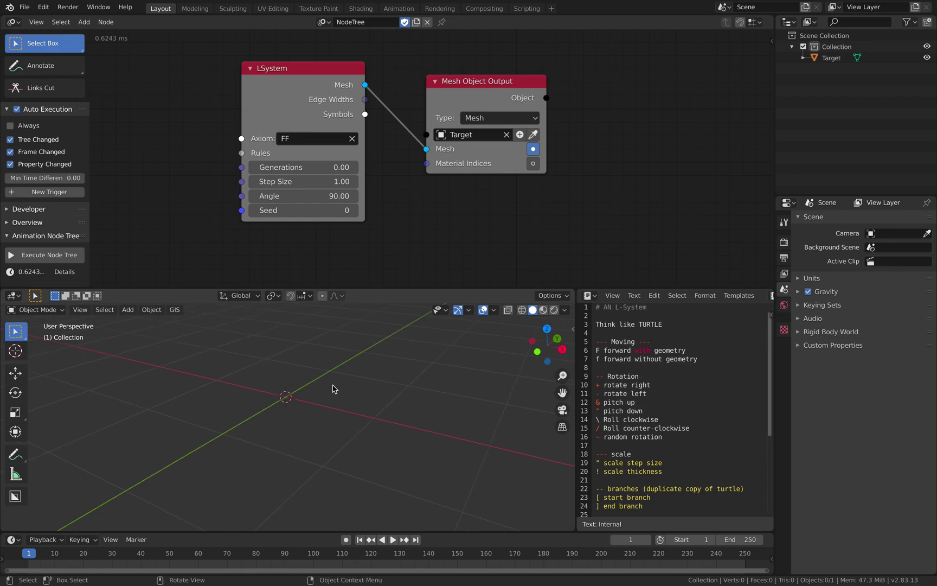
pyautogui.press('Right')
pyautogui.press('Right')
pyautogui.press('Right')
pyautogui.press('Right')
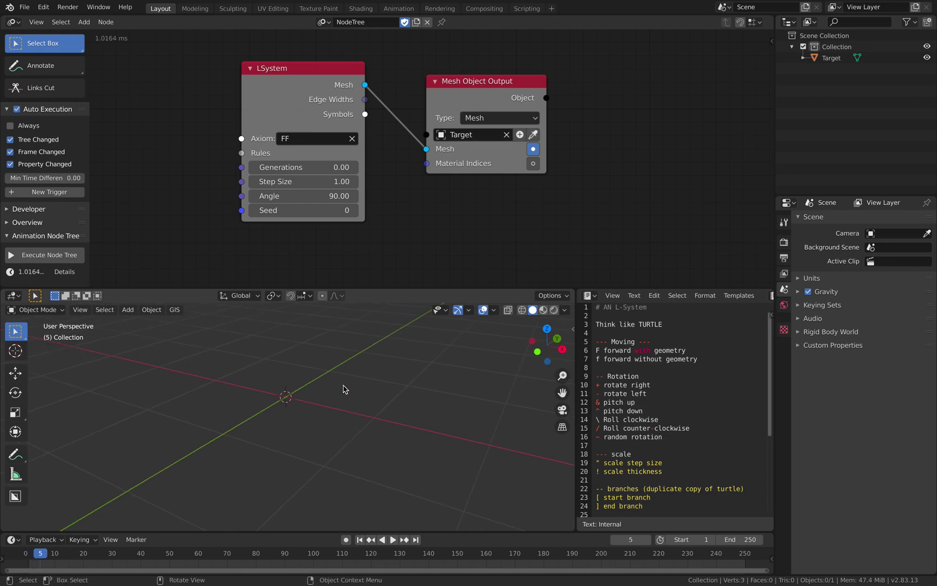
pyautogui.press('a')
pyautogui.moveTo(342, 389); pyautogui.dragTo(343, 393, button='middle')
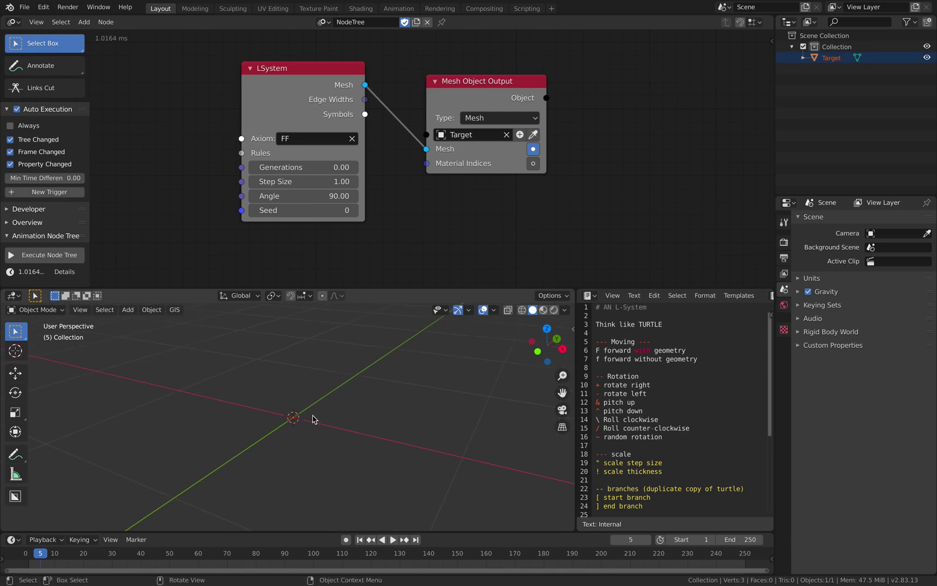
pyautogui.moveTo(300, 386); pyautogui.dragTo(330, 406, button='middle')
pyautogui.click(296, 420)
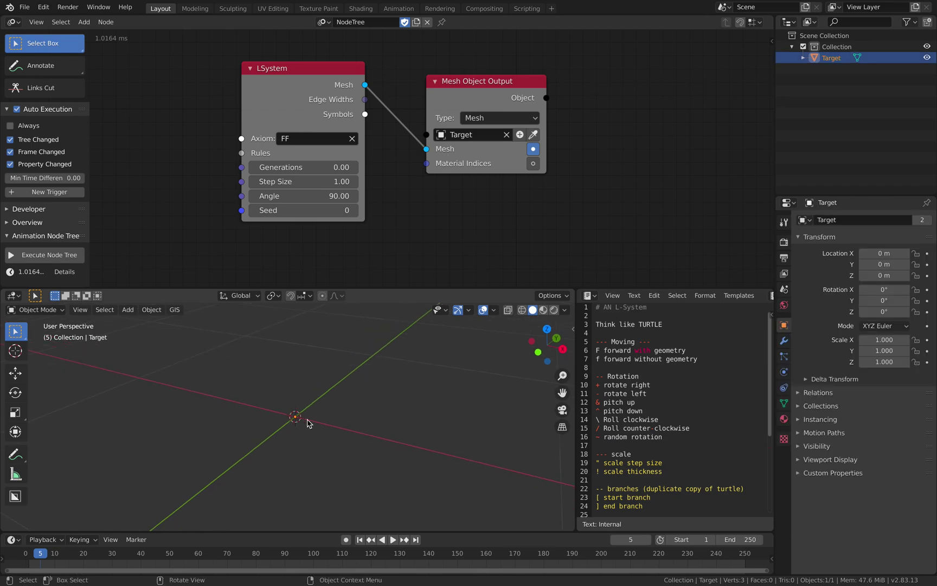
# Inspect the Target mesh's vertices and edges in Edit Mode, and return to Object Mode
pyautogui.press('Tab')
pyautogui.keyDown('shift'); pyautogui.moveTo(336, 414); pyautogui.dragTo(315, 487, button='middle'); pyautogui.keyUp('shift')
pyautogui.moveTo(280, 336); pyautogui.dragTo(320, 362, button='middle')
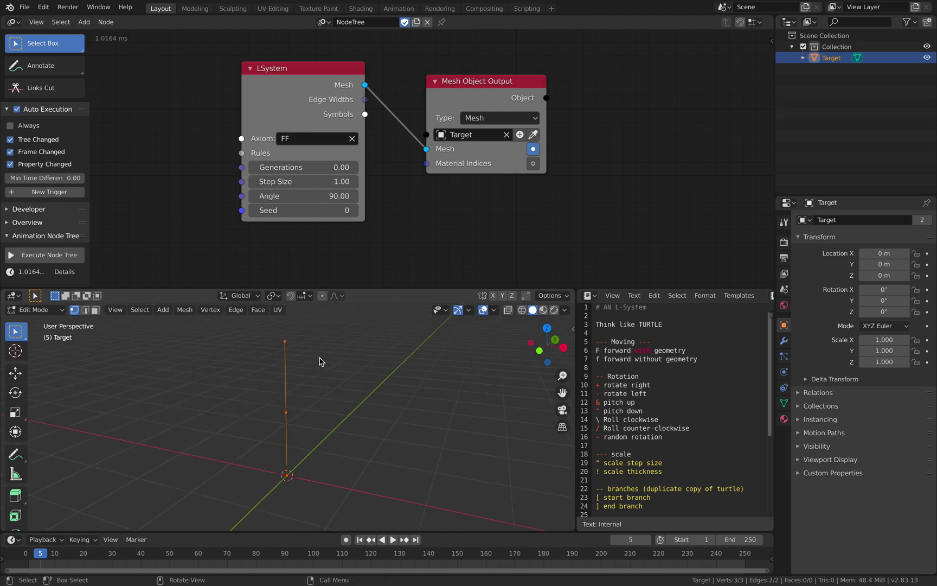
pyautogui.press('Tab')
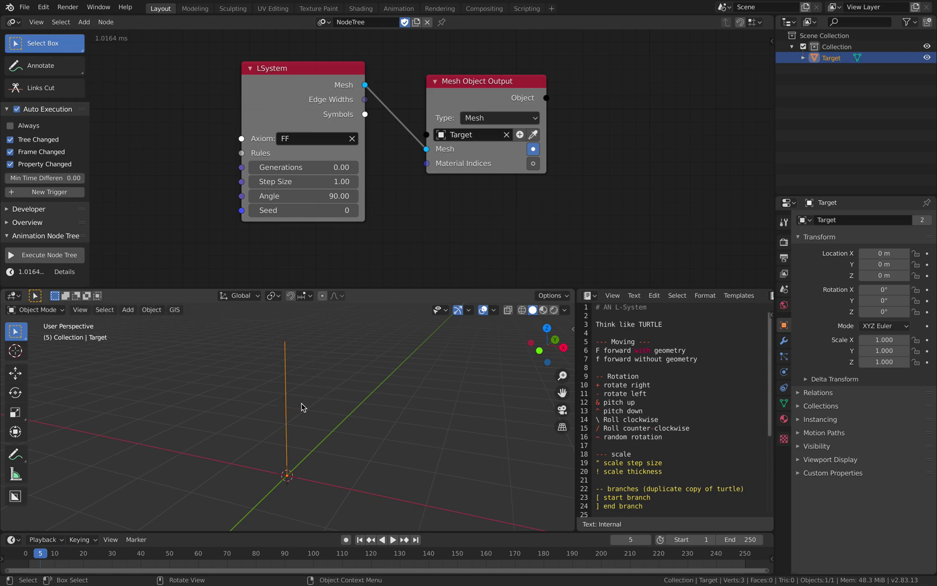
# Turn on X-ray and wireframe shading in the 3D viewport and select the Target line
pyautogui.click(333, 410)
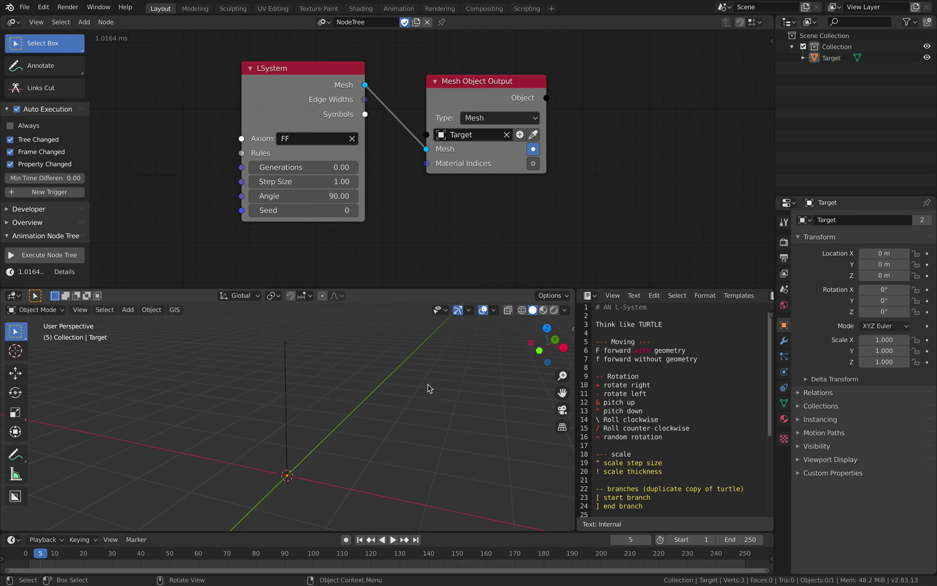
pyautogui.click(508, 311)
pyautogui.click(521, 311)
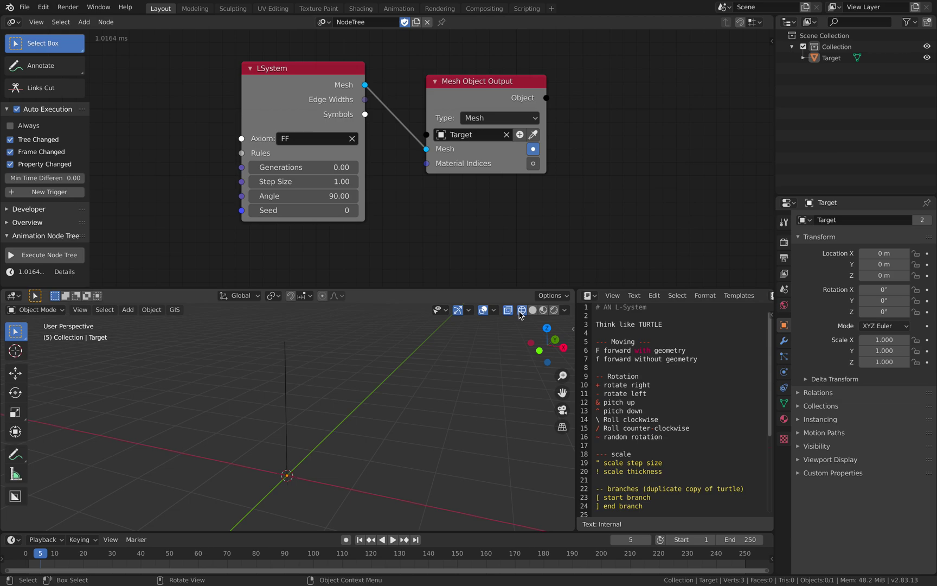
pyautogui.click(290, 378)
pyautogui.moveTo(288, 378); pyautogui.dragTo(303, 424, button='middle')
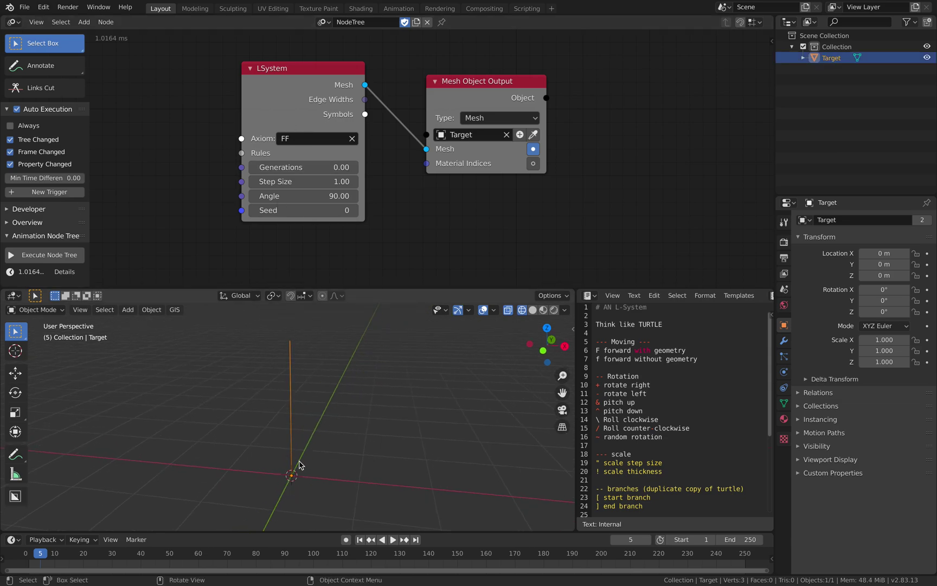
pyautogui.moveTo(298, 462); pyautogui.dragTo(322, 448, button='middle')
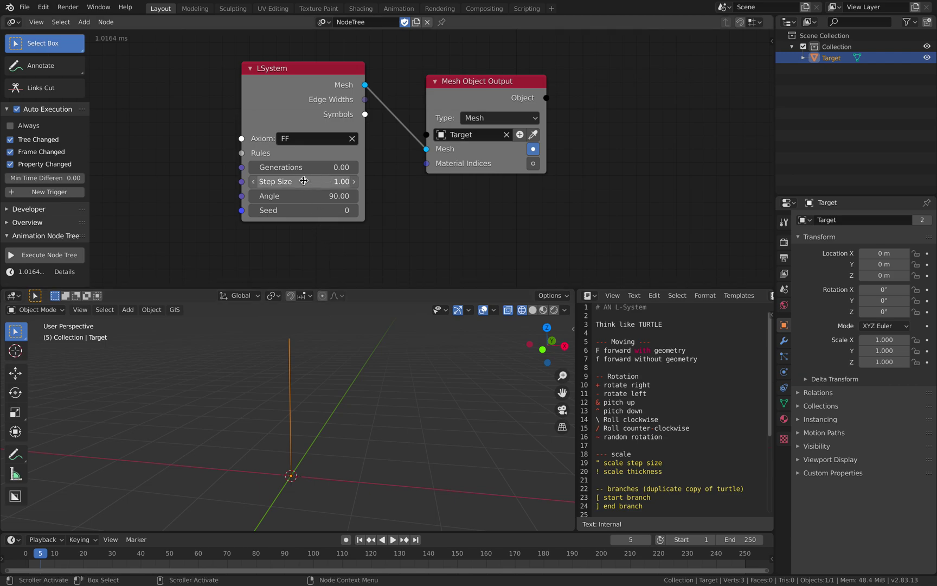
pyautogui.click(300, 139)
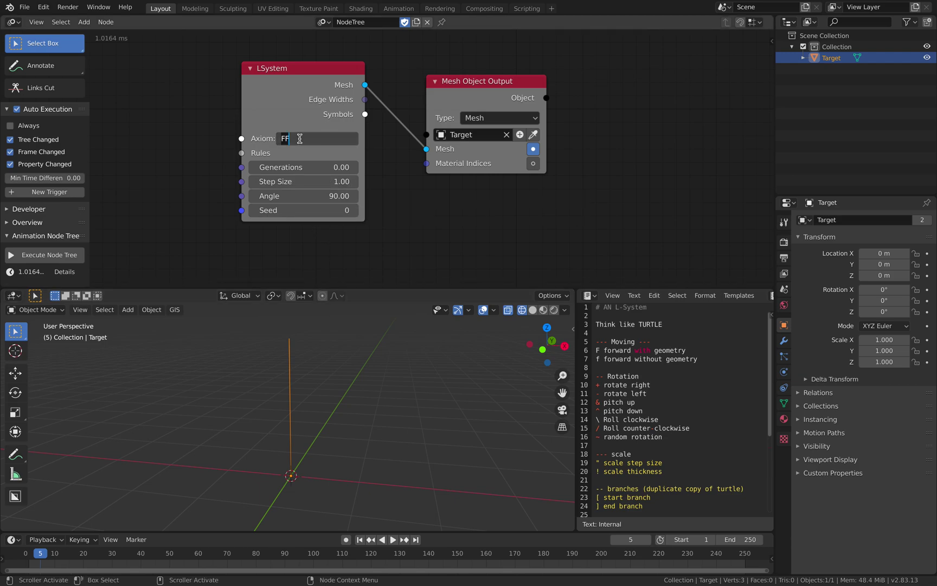
pyautogui.press('Return')
pyautogui.click(309, 444)
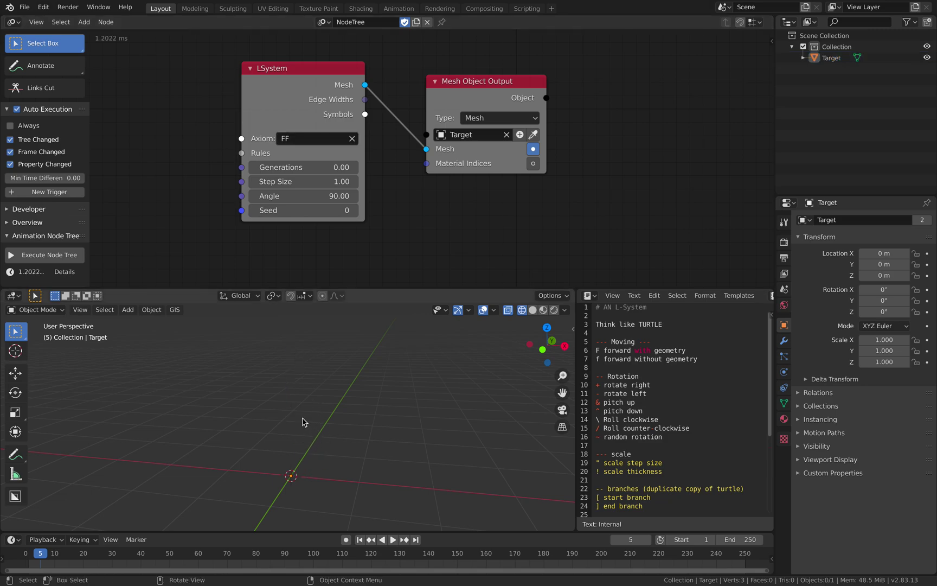
# Split the node editor vertically and switch the new area to the Sverchok node editor
pyautogui.moveTo(436, 223); pyautogui.dragTo(416, 226, button='middle')
pyautogui.keyDown('ctrl'); pyautogui.moveTo(416, 226); pyautogui.dragTo(310, 243, button='middle'); pyautogui.keyUp('ctrl')
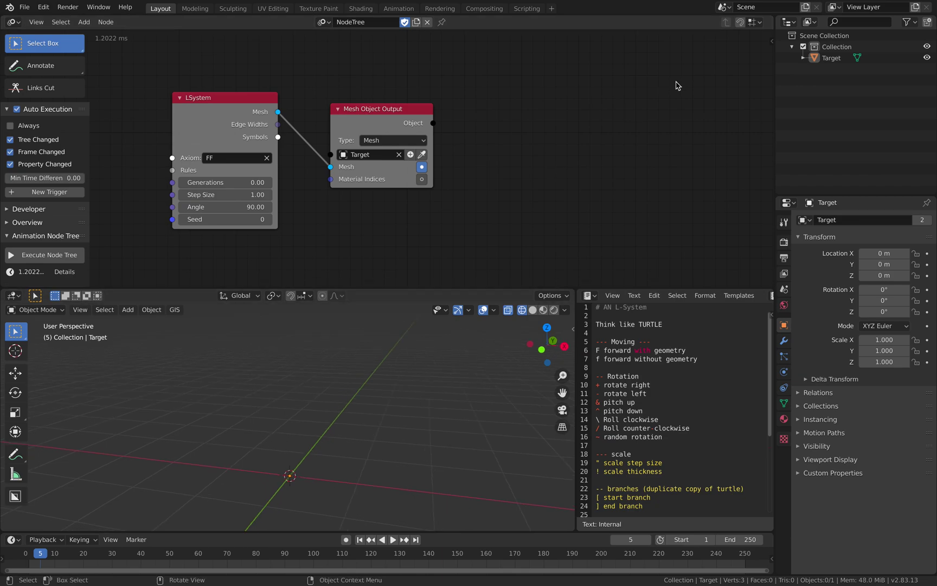
pyautogui.moveTo(770, 16); pyautogui.dragTo(484, 25)
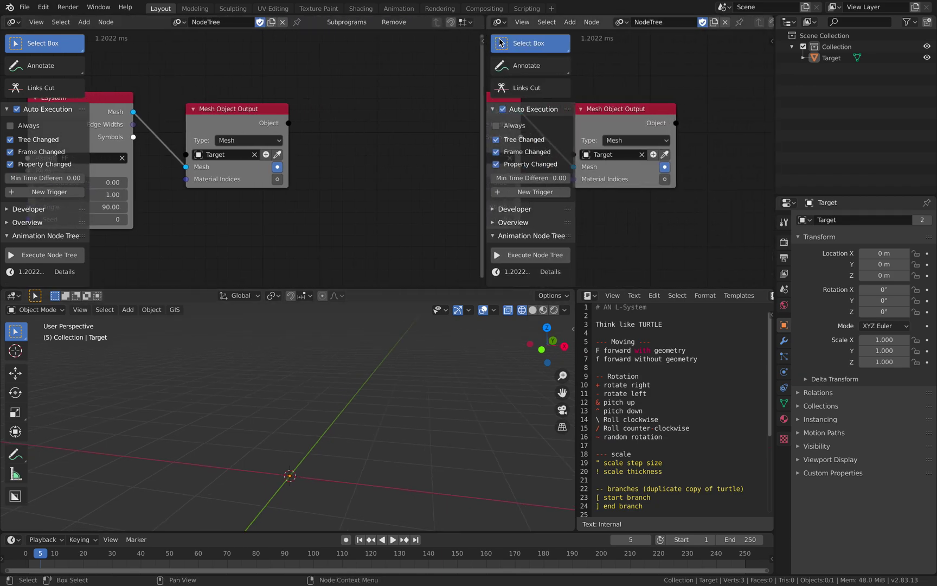
pyautogui.click(499, 21)
pyautogui.click(529, 101)
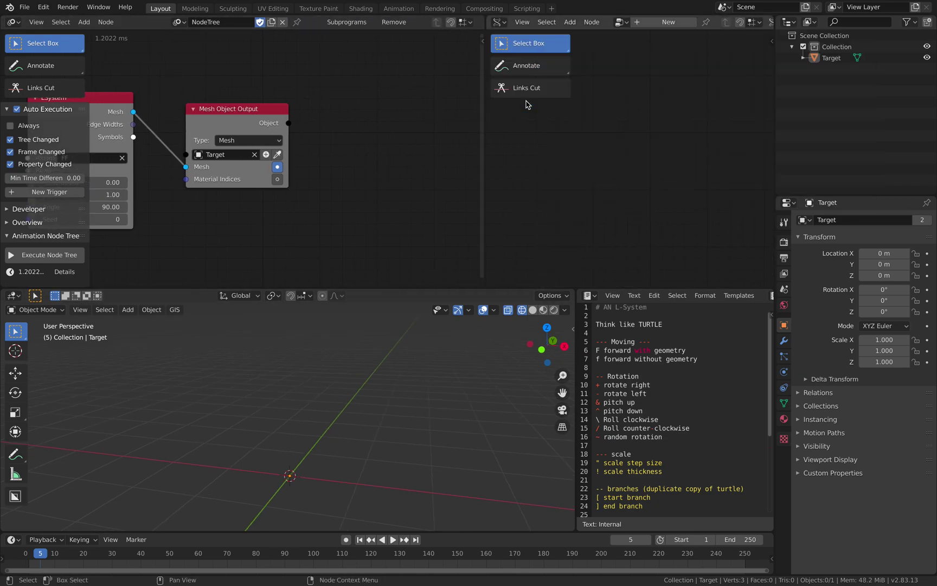
# Add an Objects in node in a new Sverchok tree and load the selected Target object into it
pyautogui.click(830, 58)
pyautogui.press('t')
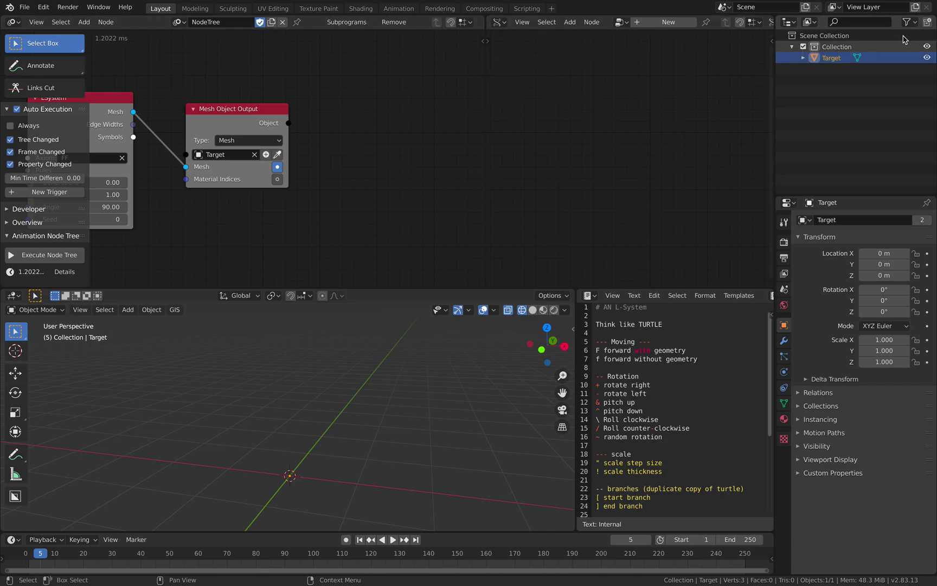
pyautogui.hotkey('shift', 'a')
pyautogui.click(599, 93)
pyautogui.write('objectw')
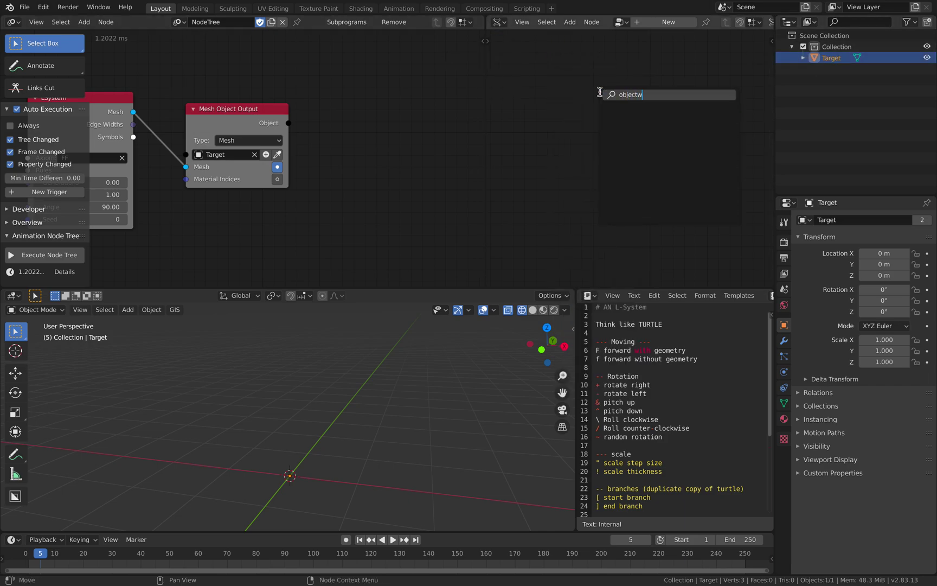
pyautogui.press('BackSpace')
pyautogui.write('s i')
pyautogui.press('Return')
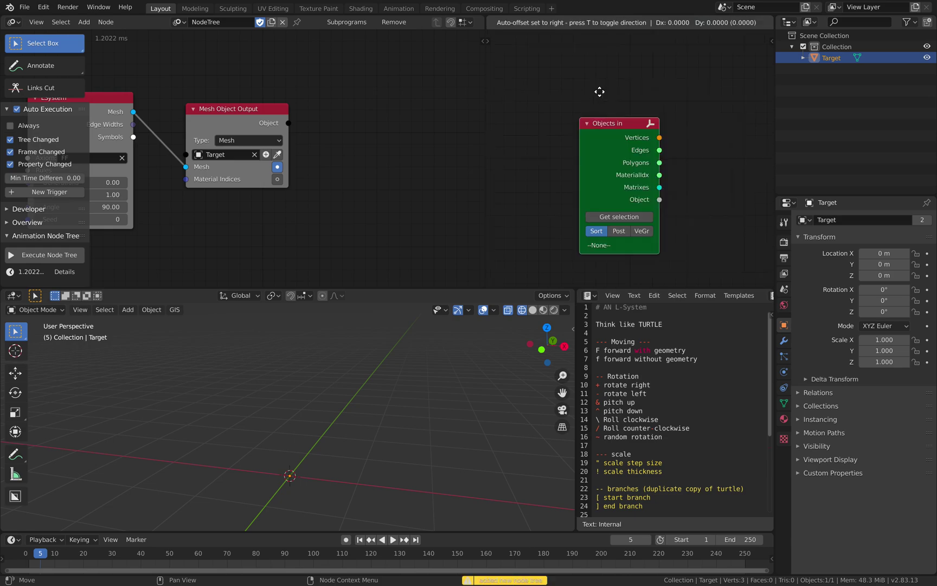
pyautogui.click(612, 215)
pyautogui.moveTo(686, 133); pyautogui.dragTo(637, 109, button='middle')
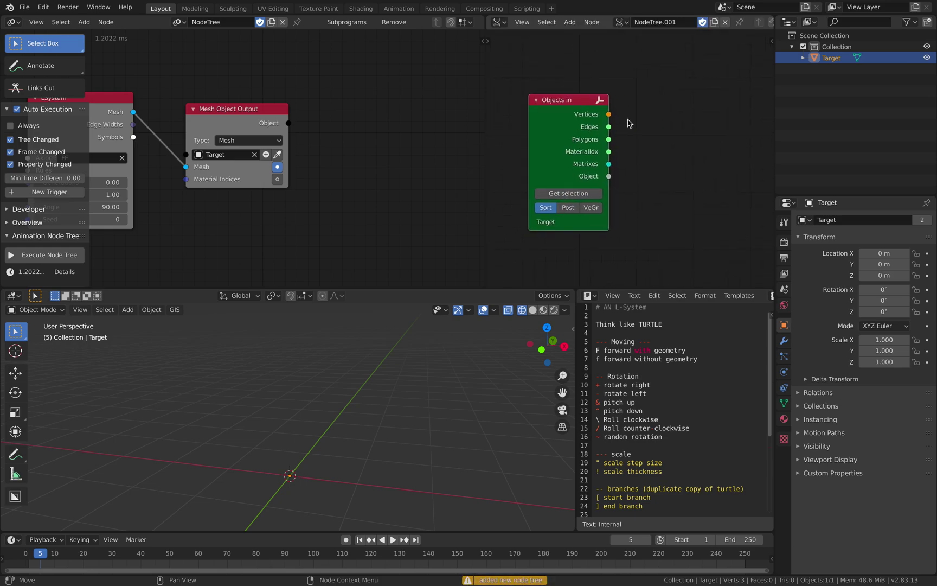
# Attach a Temporal Viewer to the Objects in node's vertices, edges and polygons, and hide the Target object
pyautogui.keyDown('ctrl'); pyautogui.keyDown('shift'); pyautogui.click(590, 110); pyautogui.keyUp('shift'); pyautogui.keyUp('ctrl')
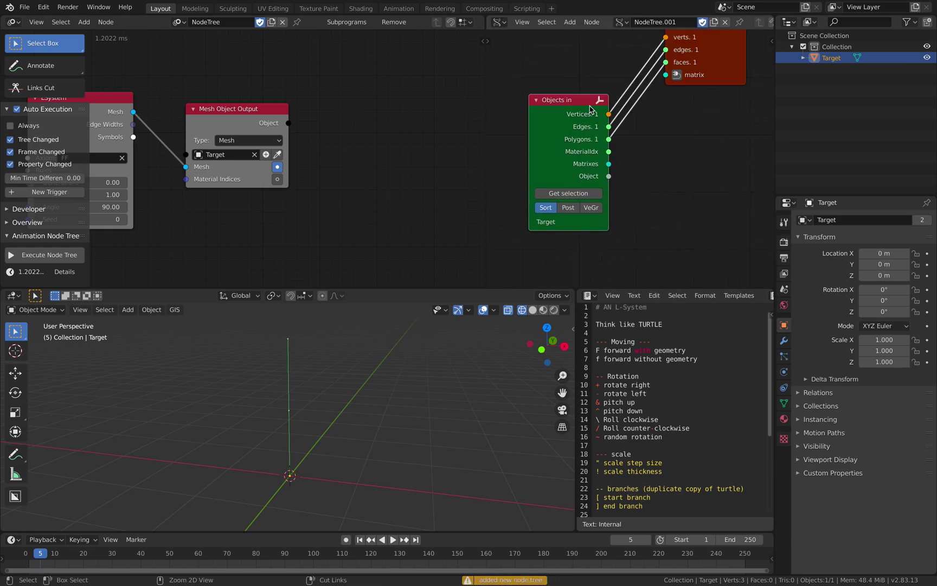
pyautogui.moveTo(706, 76); pyautogui.dragTo(702, 193)
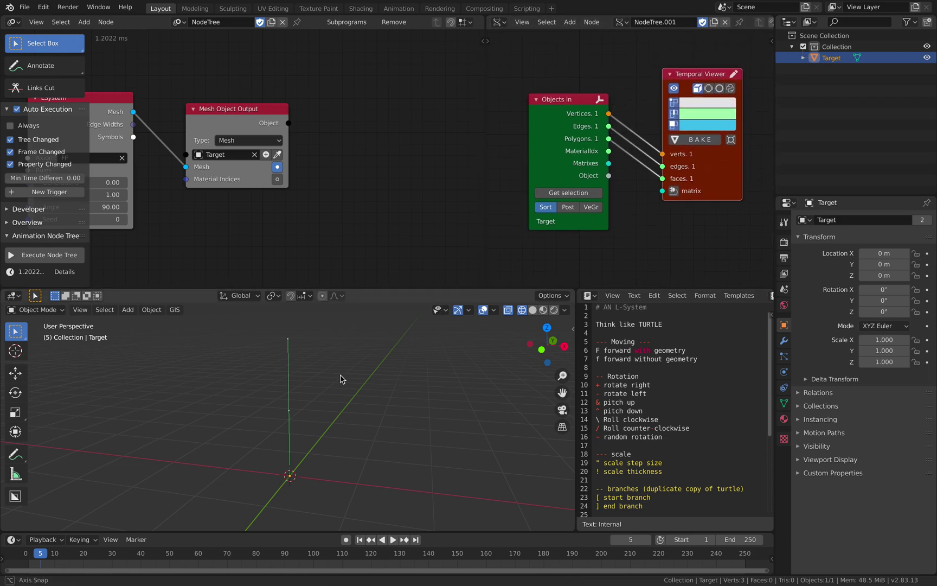
pyautogui.press('h')
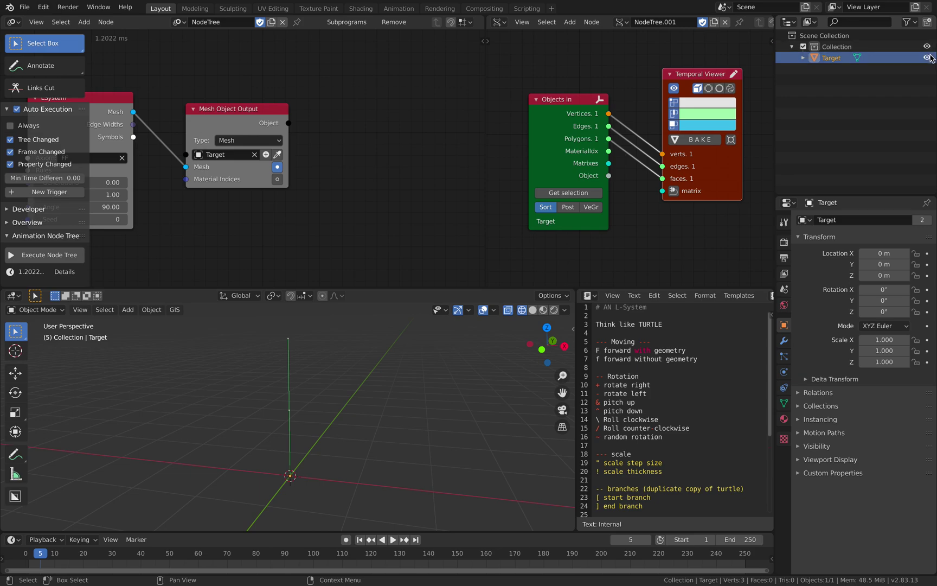
# Enlarge the Sverchok editor slightly, fit the Animation Nodes tree in its area, and save the file
pyautogui.hotkey('ctrl', 's')
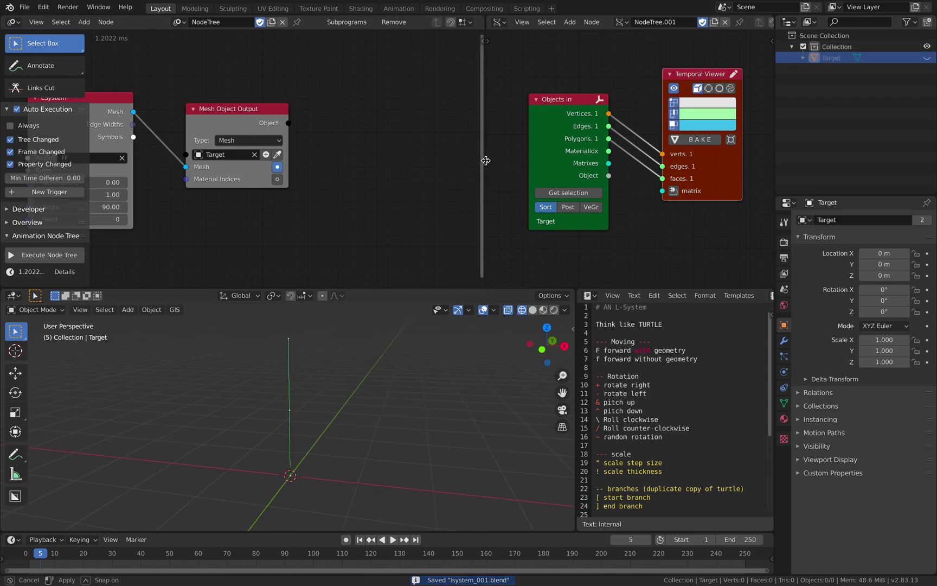
pyautogui.moveTo(482, 160); pyautogui.dragTo(297, 184)
pyautogui.press('Home')
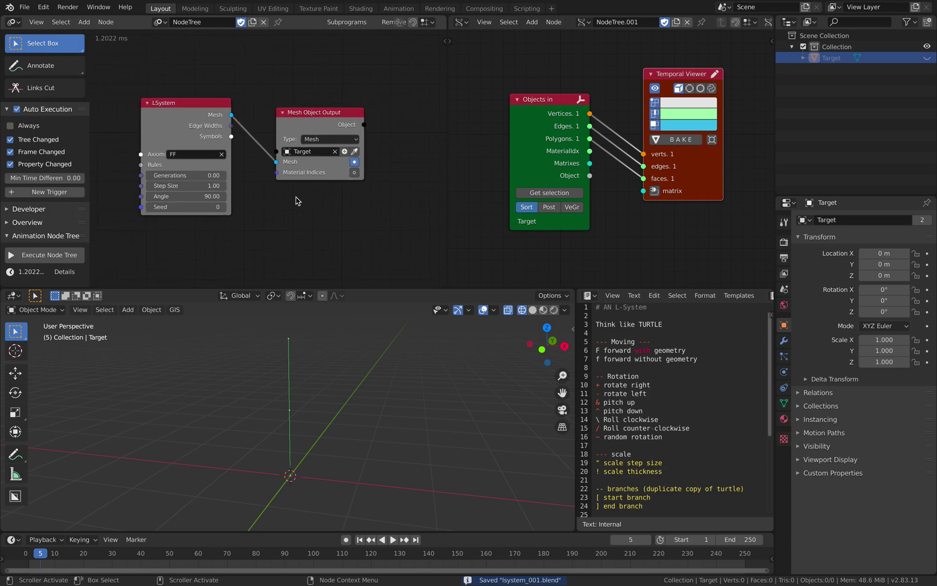
pyautogui.moveTo(274, 359); pyautogui.dragTo(353, 381, button='middle')
pyautogui.hotkey('ctrl', 's')
# Play the animation while trying an LSystem Step Size of 0.76, set it back to 1, and stop playback
pyautogui.press('space')
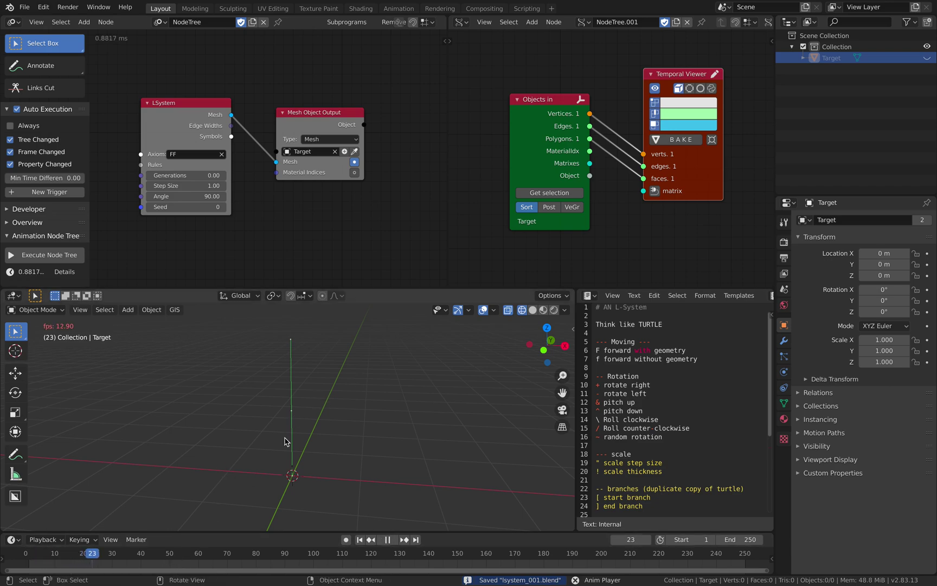
pyautogui.moveTo(206, 186)
pyautogui.mouseDown()
pyautogui.moveTo(221, 186)
pyautogui.moveTo(184, 186)
pyautogui.moveTo(196, 191)
pyautogui.mouseUp()
pyautogui.click(196, 190)
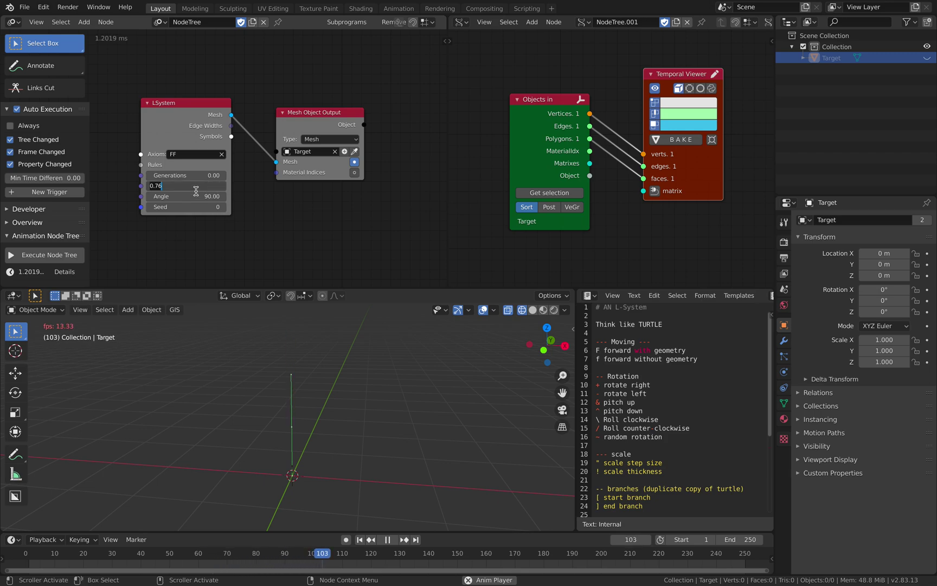
pyautogui.write('1')
pyautogui.press('Return')
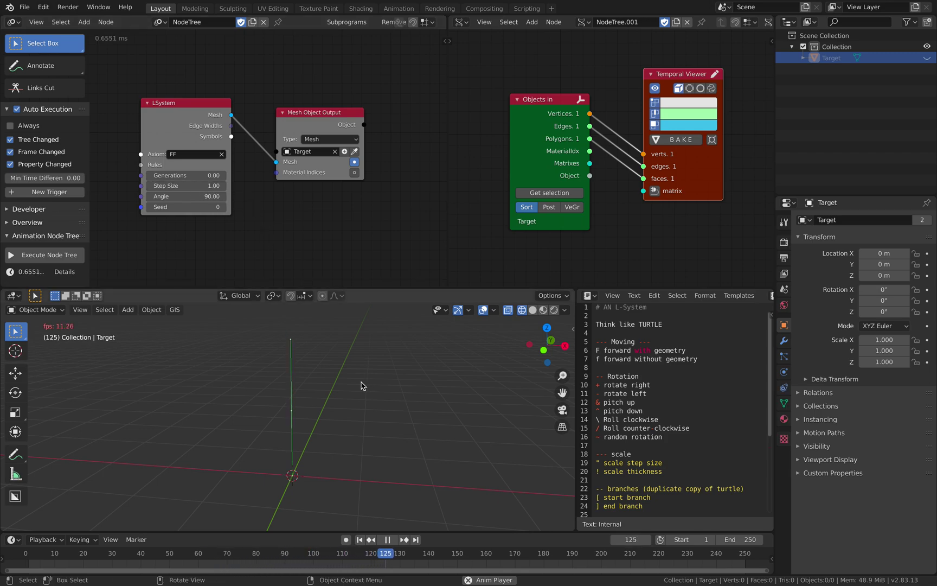
pyautogui.press('space')
# Widen the Animation Nodes editor so that the LSystem and Mesh Object Output nodes both fit at a larger size
pyautogui.moveTo(241, 184); pyautogui.dragTo(270, 182, button='middle')
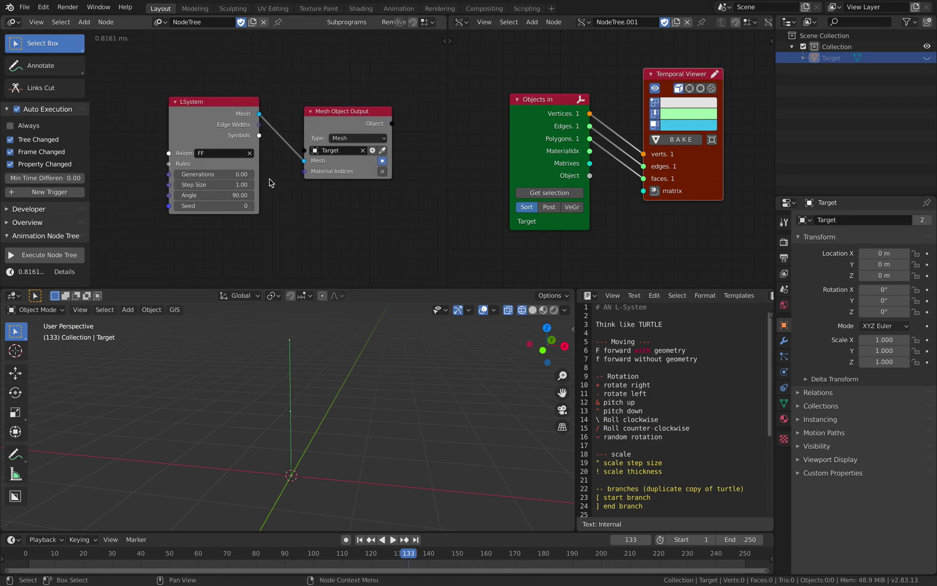
pyautogui.scroll(1, 239, 179)
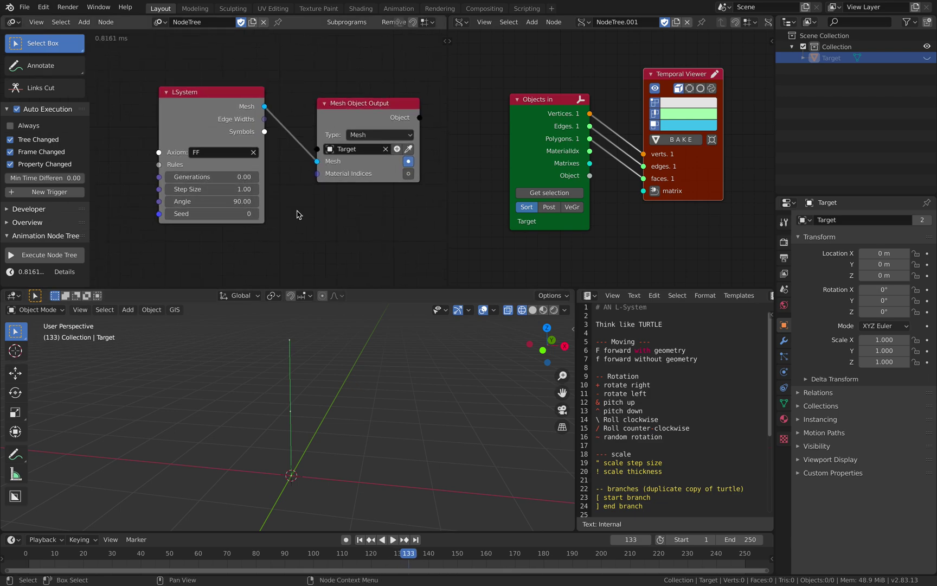
pyautogui.scroll(-1, 290, 213)
pyautogui.moveTo(264, 209); pyautogui.dragTo(290, 216, button='middle')
pyautogui.scroll(1, 254, 212)
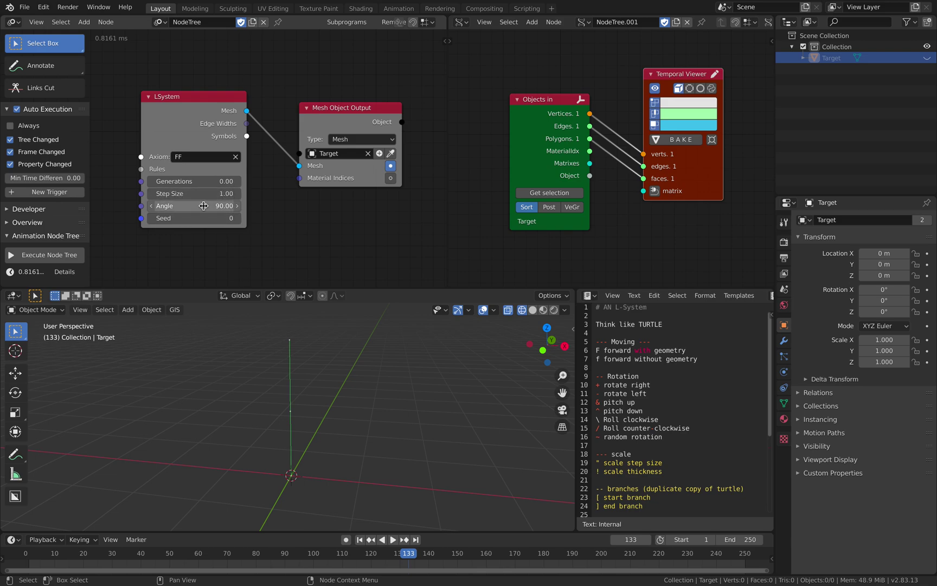
pyautogui.moveTo(274, 191); pyautogui.dragTo(323, 190, button='middle')
pyautogui.scroll(1, 343, 199)
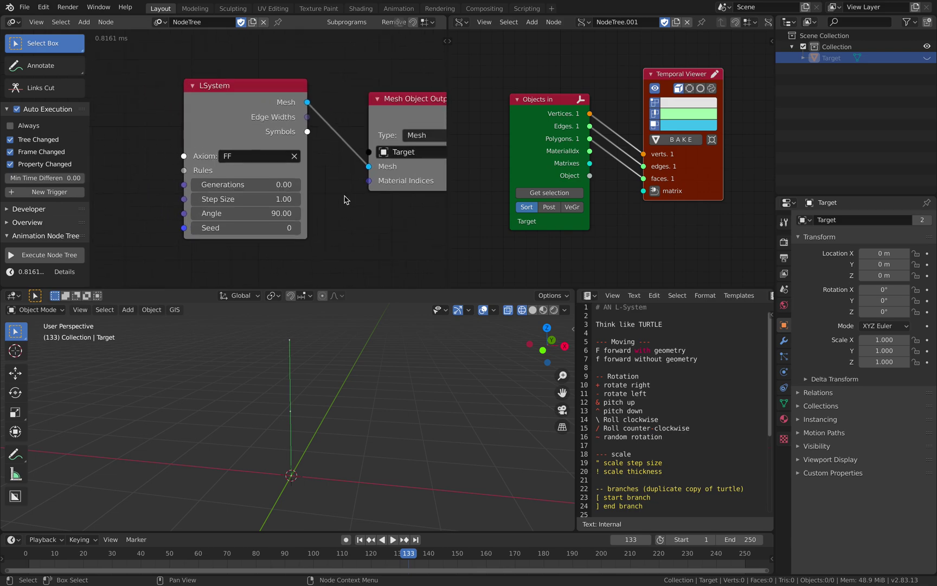
pyautogui.moveTo(438, 197); pyautogui.dragTo(402, 205, button='middle')
pyautogui.moveTo(448, 199); pyautogui.dragTo(496, 199)
# Set the LSystem axiom to FF+F, play the animation to refresh the shape in the viewport, and stop playback
pyautogui.moveTo(602, 386); pyautogui.dragTo(666, 395)
pyautogui.click(666, 395)
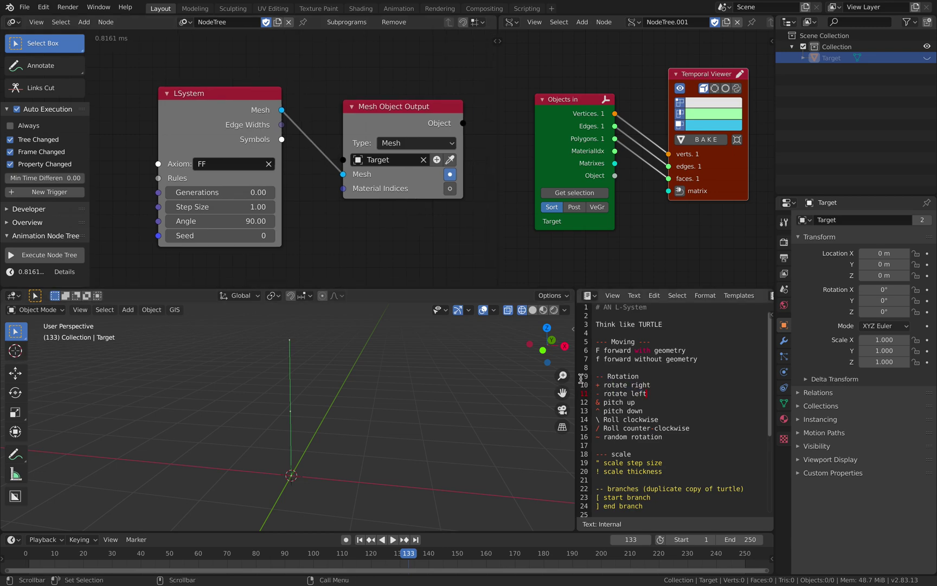
pyautogui.click(236, 164)
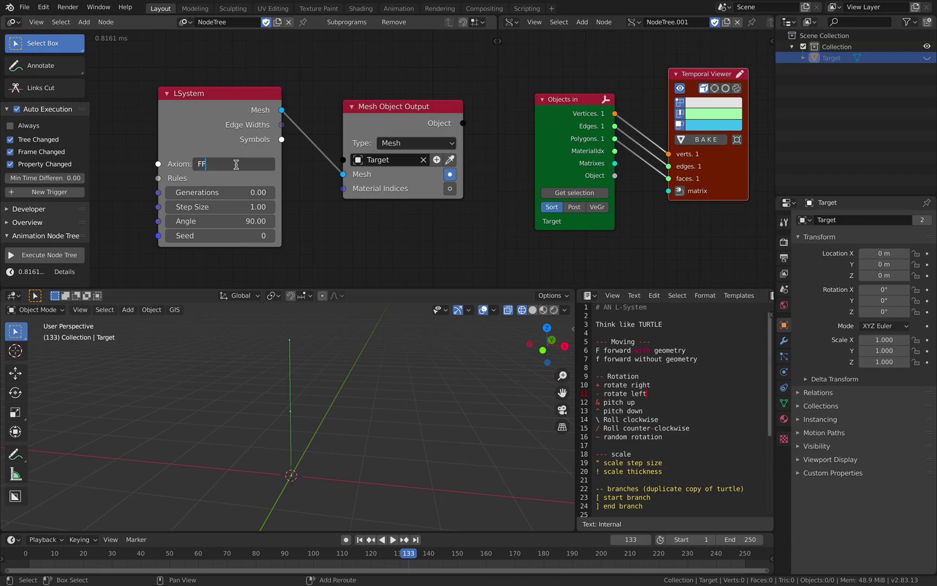
pyautogui.press('Return')
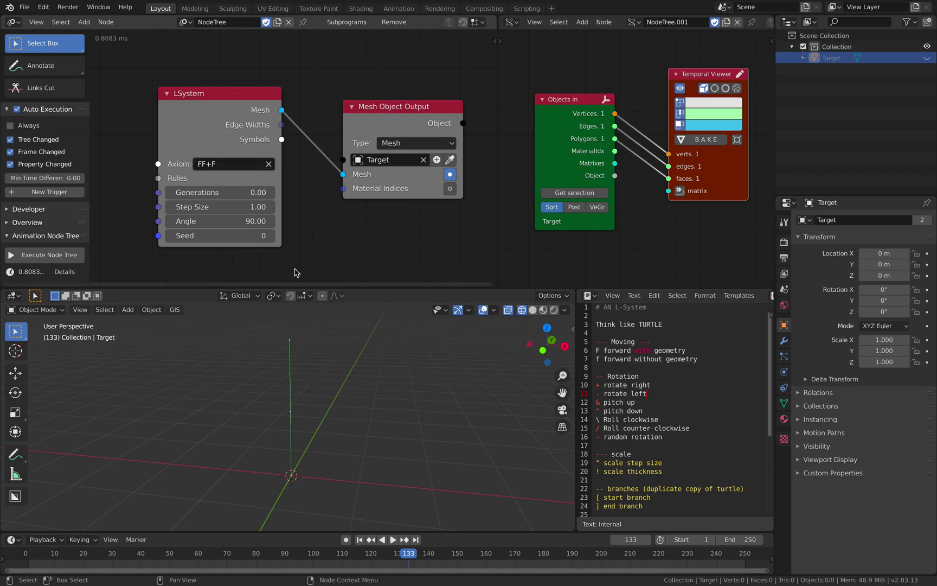
pyautogui.press('space')
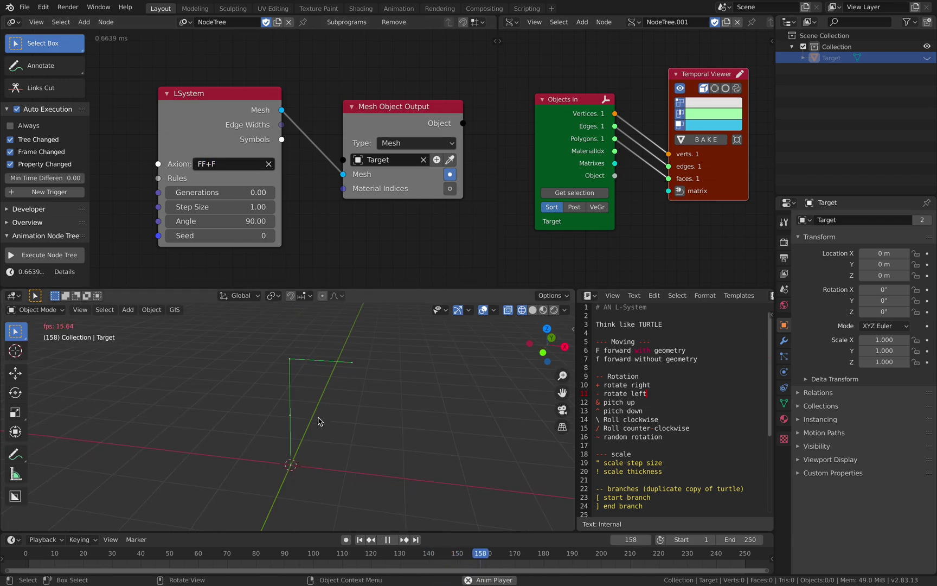
pyautogui.click(216, 170)
pyautogui.press('End')
pyautogui.press('BackSpace')
pyautogui.press('Return')
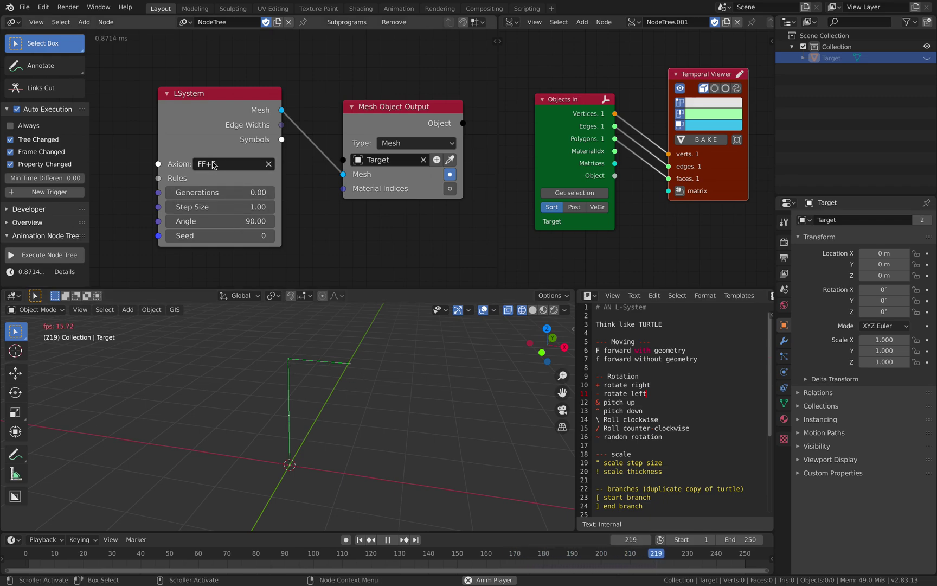
pyautogui.moveTo(318, 351); pyautogui.dragTo(325, 351, button='middle')
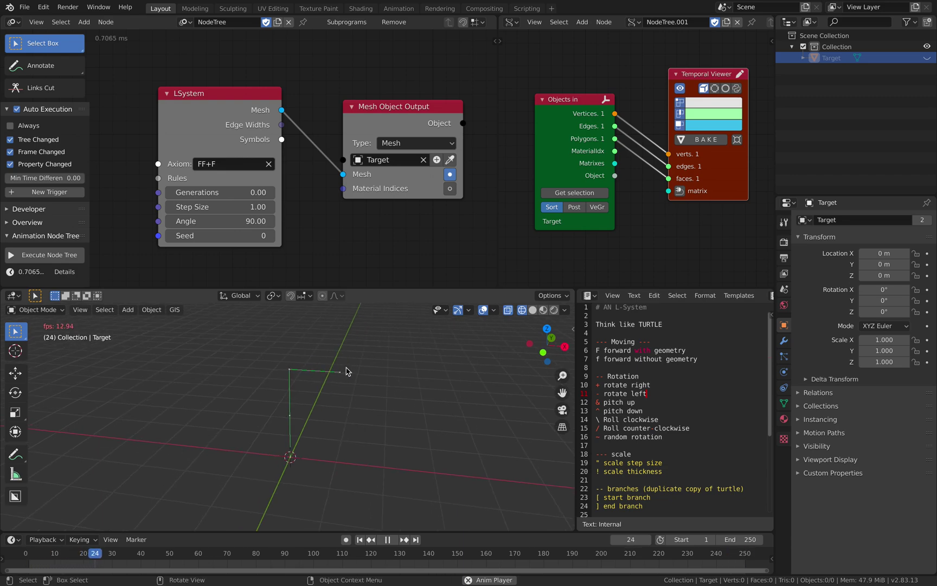
pyautogui.press('space')
# Extend the LSystem axiom to FF+F-F and briefly run the animation to refresh the shape
pyautogui.click(224, 163)
pyautogui.press('End')
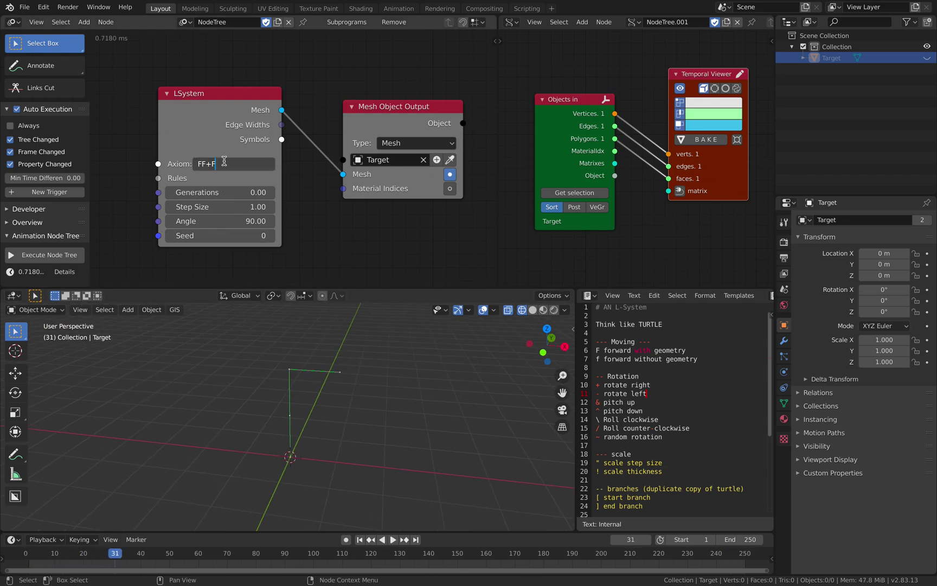
pyautogui.write('-F')
pyautogui.press('Return')
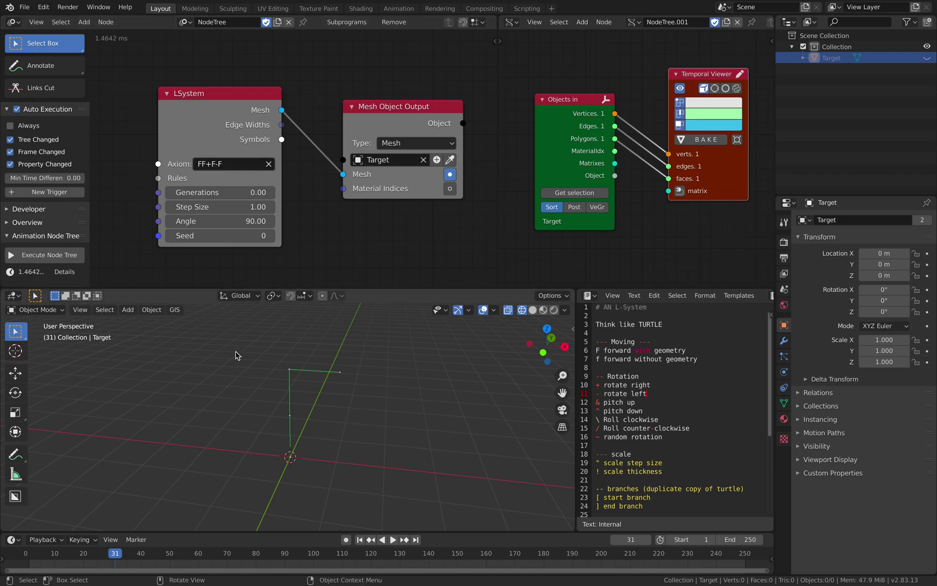
pyautogui.press('space')
pyautogui.press('space')
pyautogui.moveTo(306, 373); pyautogui.dragTo(320, 415, button='middle')
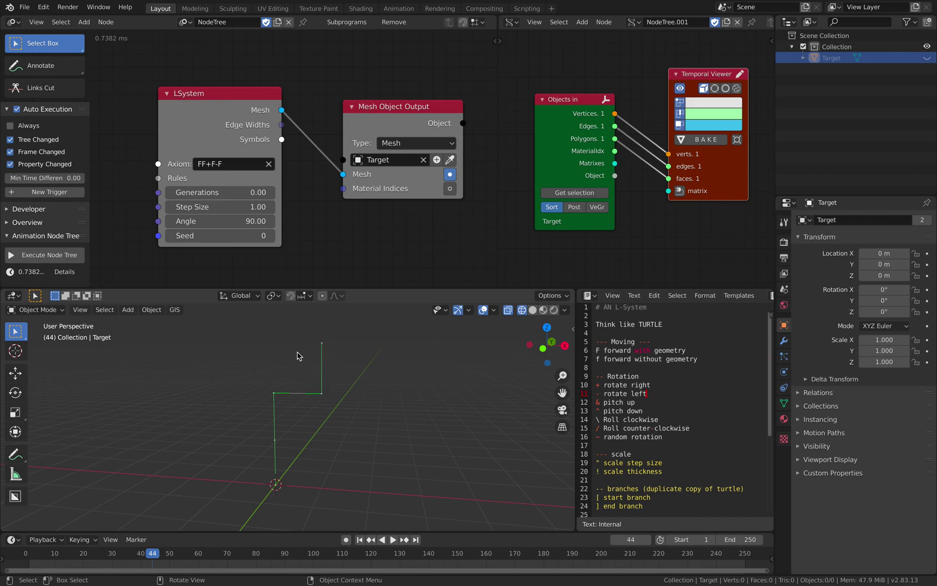
# During playback, extend the axiom to FF+F-F+F, and unlink the object's polygons from the Temporal Viewer's faces
pyautogui.press('space')
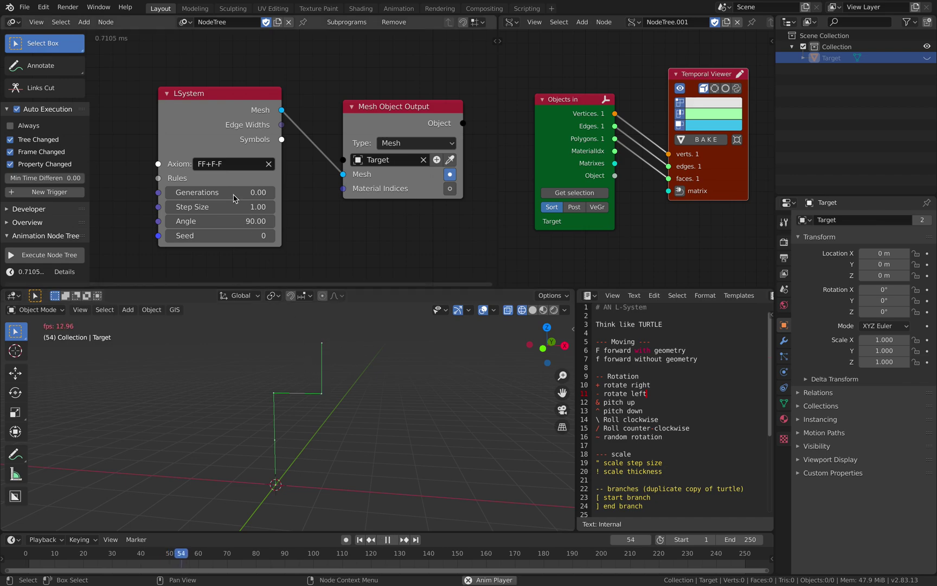
pyautogui.click(237, 163)
pyautogui.write('+F')
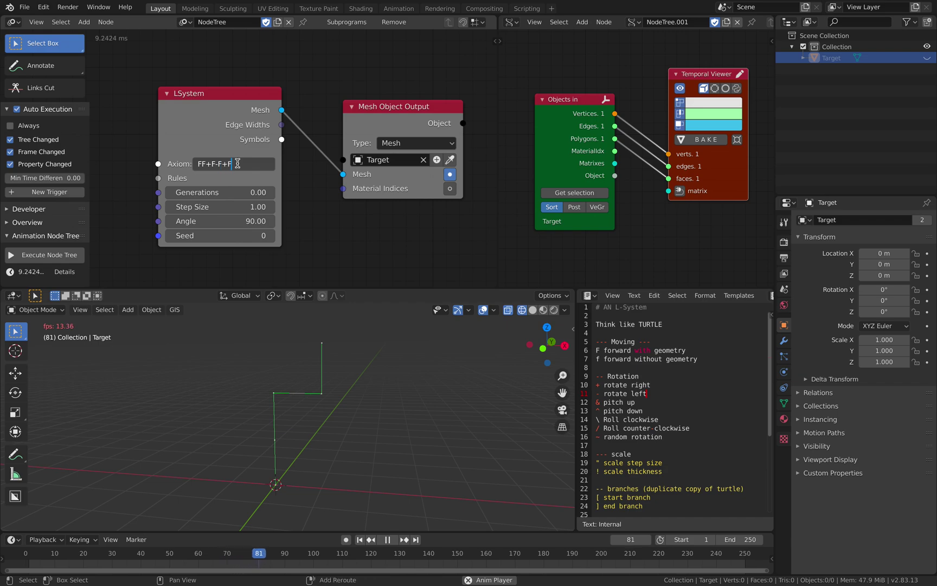
pyautogui.press('Return')
pyautogui.press('space')
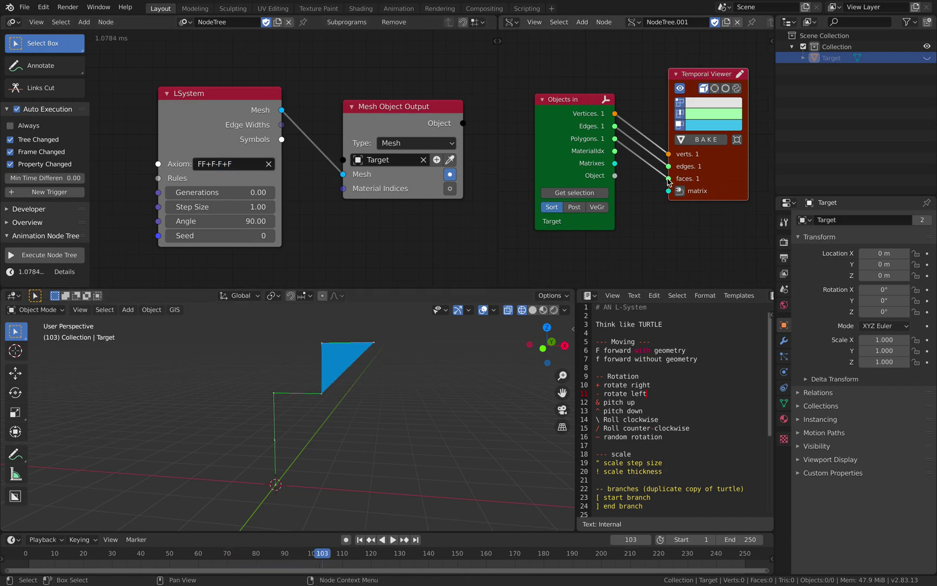
pyautogui.moveTo(669, 179); pyautogui.dragTo(663, 188)
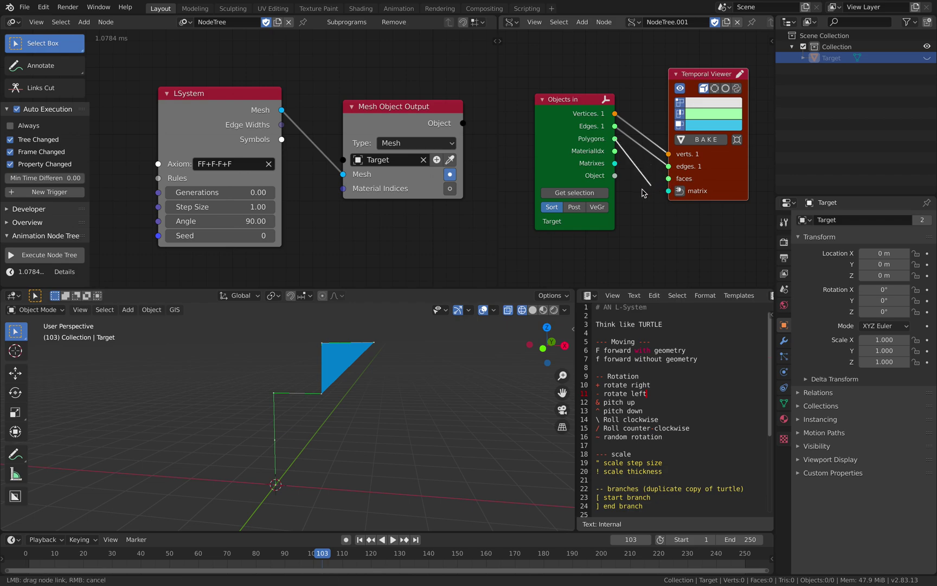
pyautogui.moveTo(352, 398); pyautogui.dragTo(361, 402, button='middle')
# Play the animation, extend the axiom to FF+F-F+F+F, stop playback, and save the file
pyautogui.press('space')
pyautogui.click(248, 168)
pyautogui.press('End')
pyautogui.write('+F')
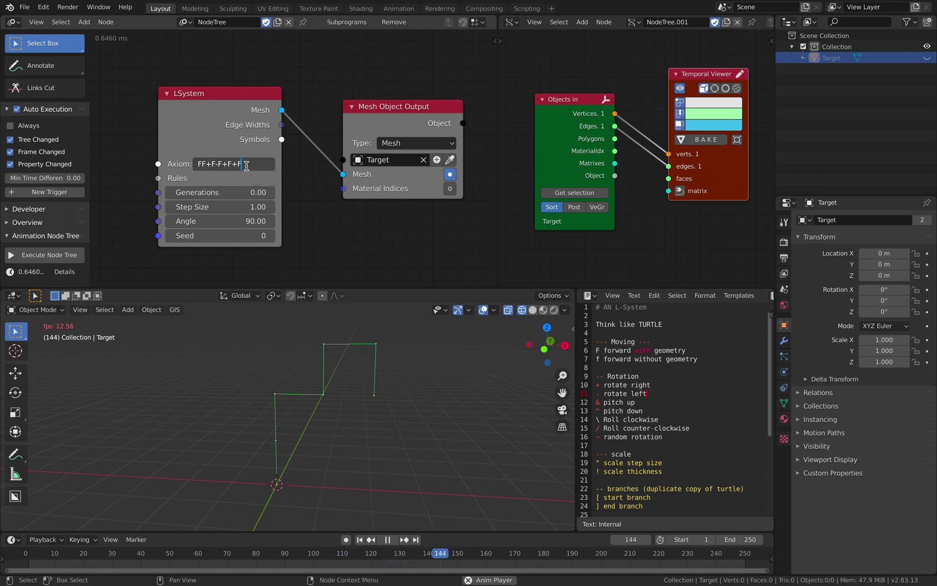
pyautogui.press('Return')
pyautogui.press('space')
pyautogui.hotkey('ctrl', 's')
# Widen the LSystem node slightly to make room for a longer axiom
pyautogui.keyDown('shift'); pyautogui.moveTo(285, 356); pyautogui.dragTo(266, 366, button='middle'); pyautogui.keyUp('shift')
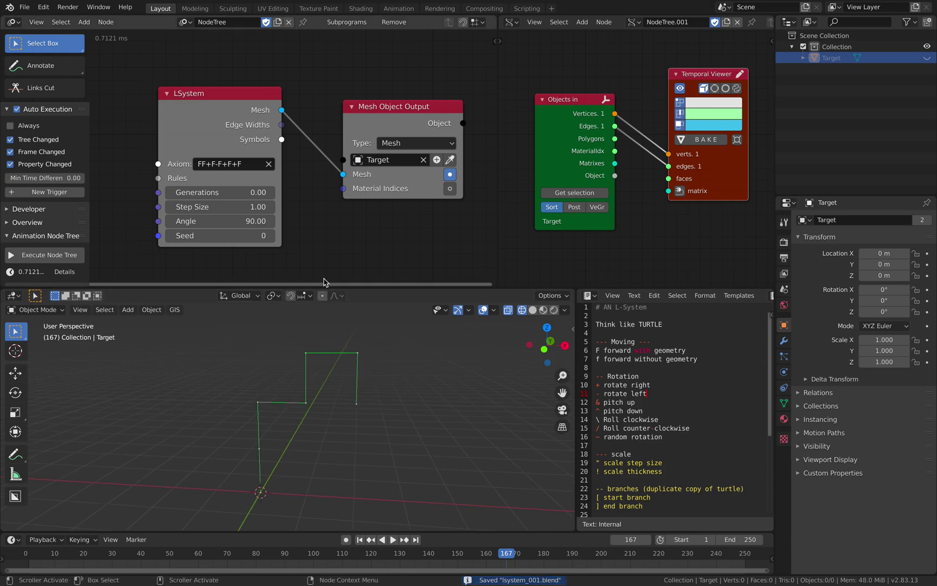
pyautogui.keyDown('shift'); pyautogui.moveTo(348, 353); pyautogui.dragTo(339, 363, button='middle'); pyautogui.keyUp('shift')
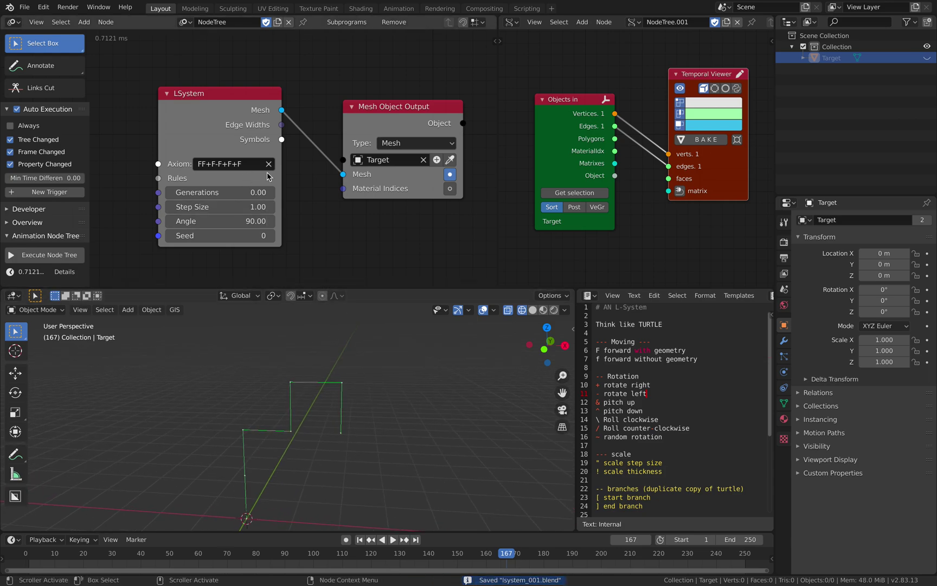
pyautogui.moveTo(282, 179); pyautogui.dragTo(299, 179)
pyautogui.moveTo(373, 403); pyautogui.dragTo(373, 390, button='middle')
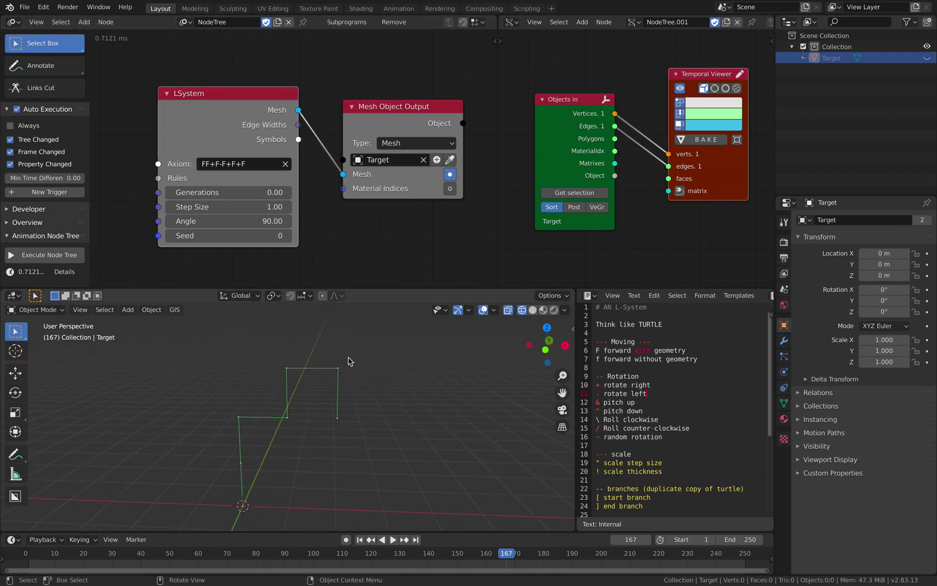
# Change the axiom to the branching string FF+F-F+F[+F][-F], refresh the shape with a short playback, and save the file
pyautogui.click(242, 163)
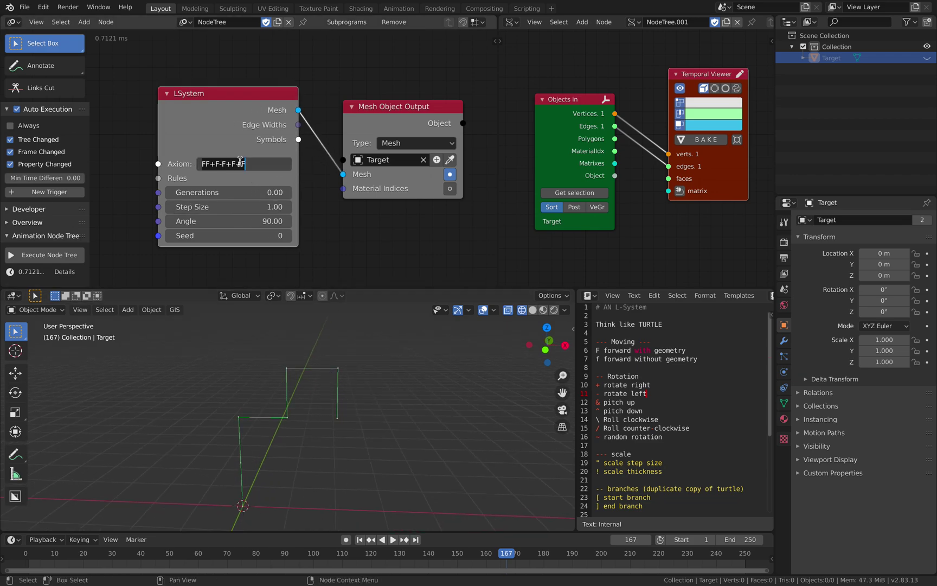
pyautogui.click(236, 164)
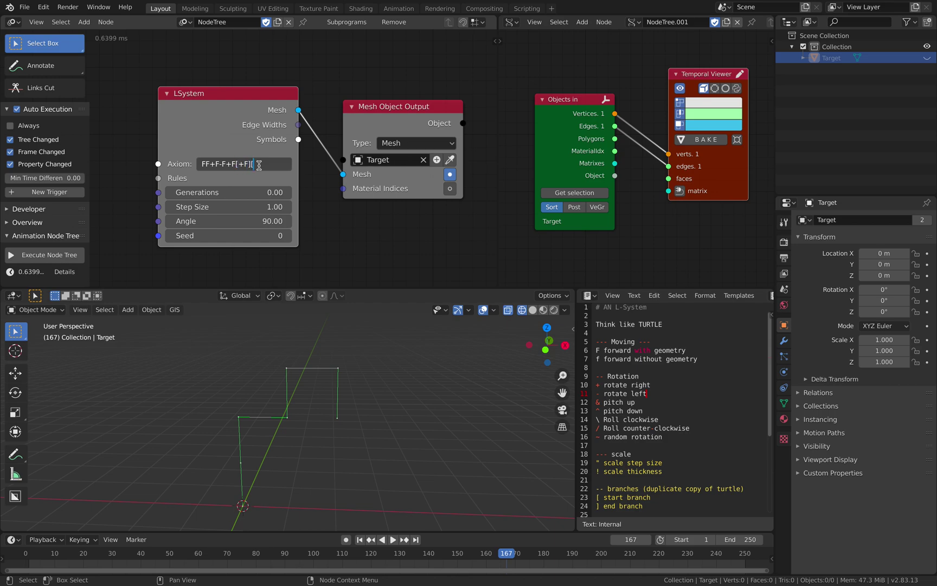
pyautogui.write('-F')
pyautogui.write(']')
pyautogui.press('Return')
pyautogui.press('space')
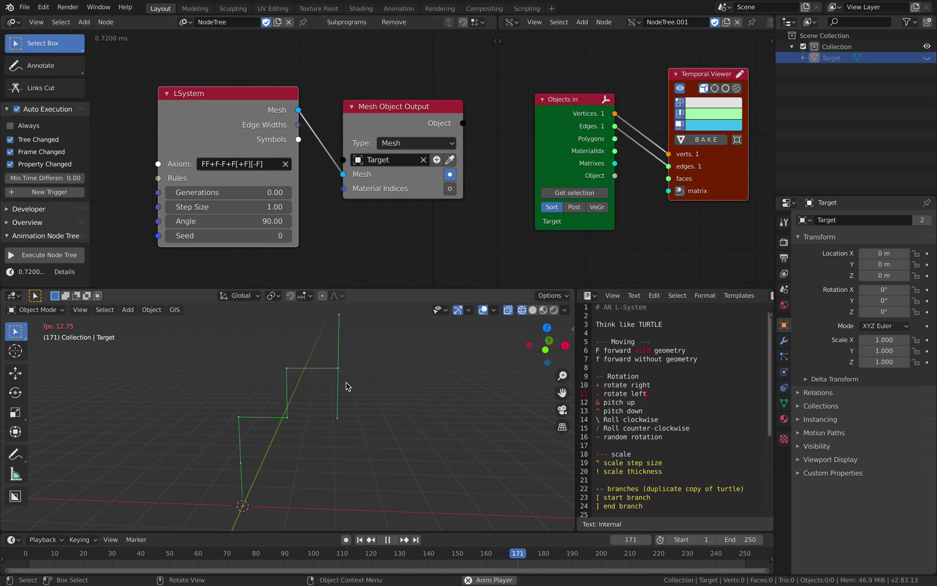
pyautogui.moveTo(378, 393); pyautogui.dragTo(381, 390, button='middle')
pyautogui.press('space')
pyautogui.hotkey('ctrl', 's')
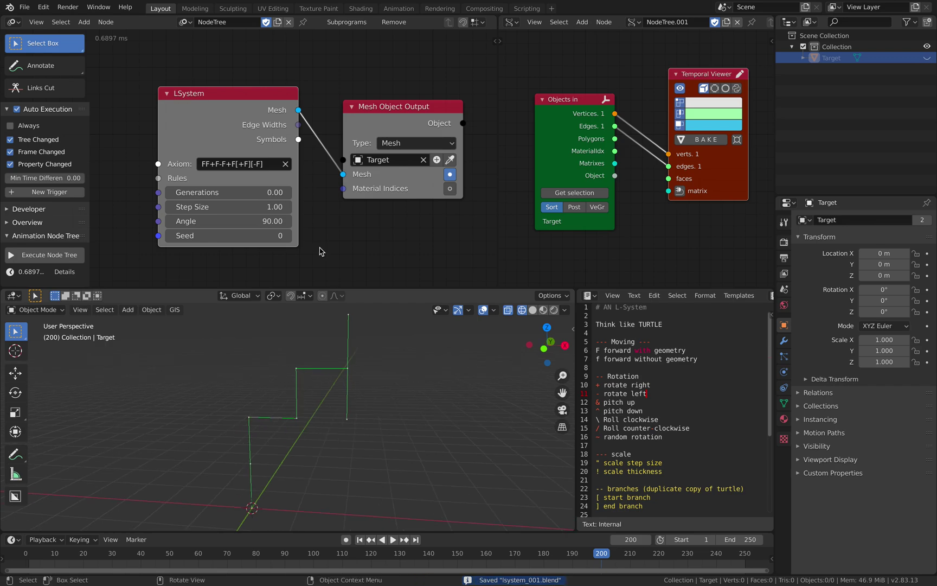
# Start playback and make the timeline area slightly taller
pyautogui.scroll(1, 247, 163)
pyautogui.moveTo(352, 381); pyautogui.dragTo(357, 387, button='middle')
pyautogui.scroll(-1, 398, 266)
pyautogui.moveTo(398, 266); pyautogui.dragTo(382, 262, button='middle')
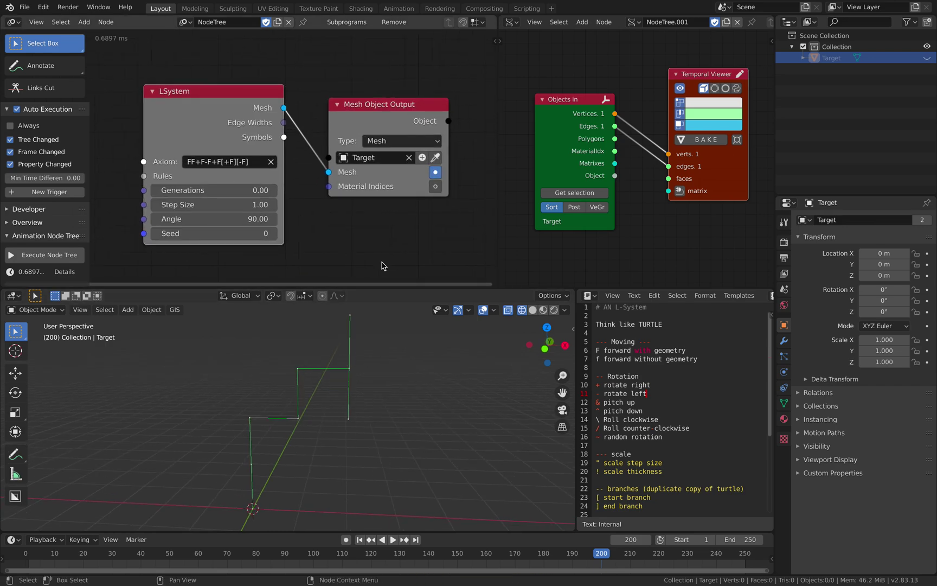
pyautogui.press('space')
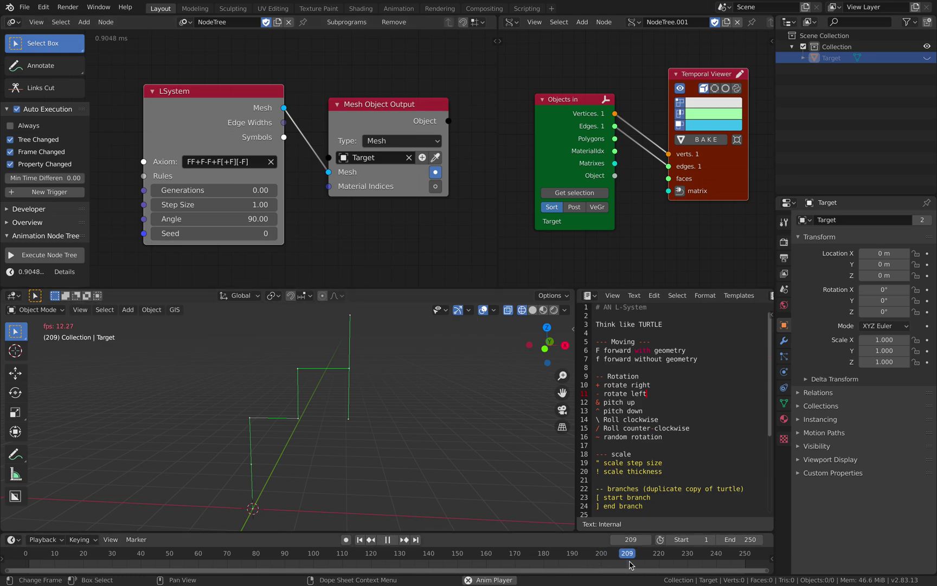
pyautogui.moveTo(551, 532); pyautogui.dragTo(551, 525)
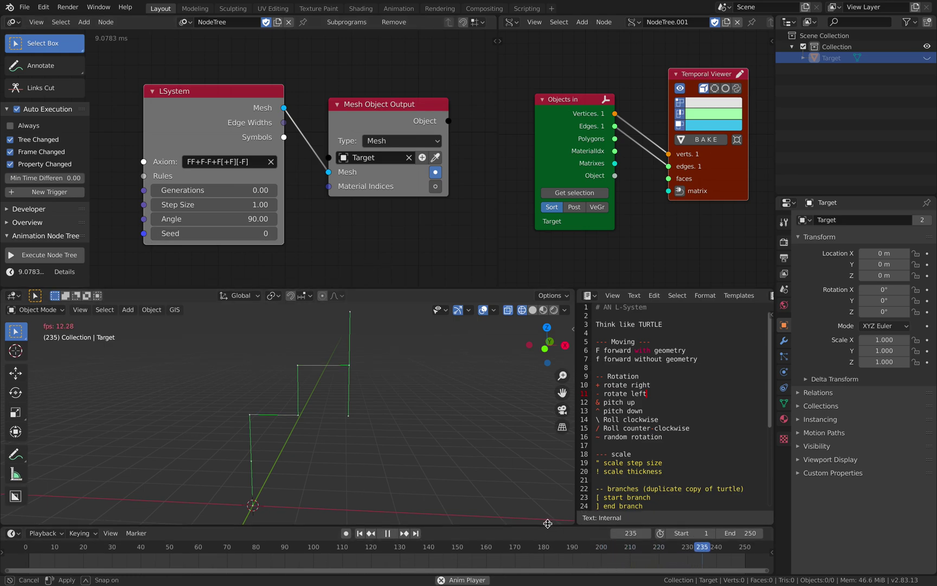
# Lower the LSystem Angle to 56.04, stop playback, and save the file
pyautogui.moveTo(217, 219)
pyautogui.mouseDown()
pyautogui.moveTo(174, 218)
pyautogui.moveTo(226, 219)
pyautogui.moveTo(142, 219)
pyautogui.moveTo(218, 219)
pyautogui.moveTo(196, 219)
pyautogui.moveTo(206, 218)
pyautogui.mouseUp()
pyautogui.press('space')
pyautogui.moveTo(387, 420)
pyautogui.mouseDown(button='middle')
pyautogui.moveTo(369, 412)
pyautogui.moveTo(382, 419)
pyautogui.mouseUp(button='middle')
pyautogui.hotkey('ctrl', 's')
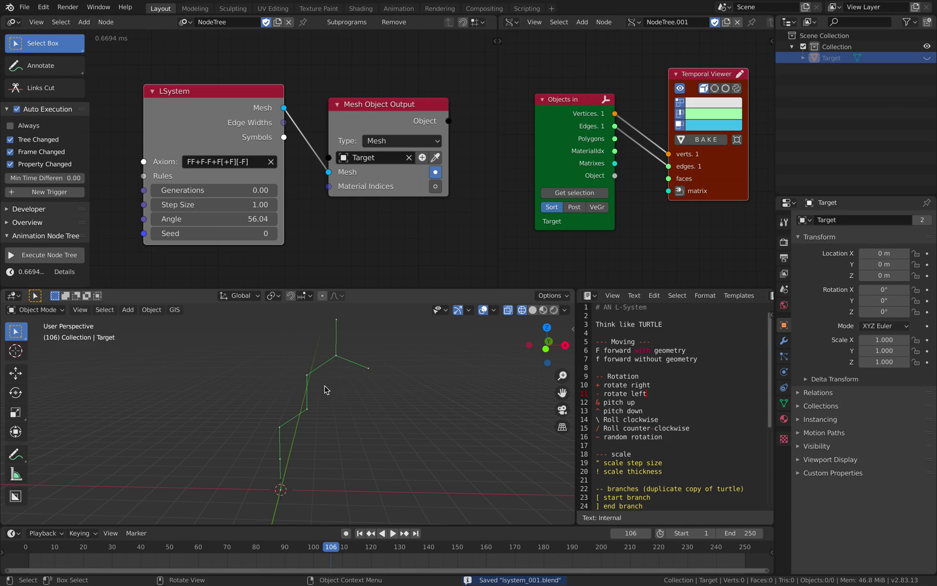
# Add random-rotation segments inside both branches, making the axiom FF+F-F+F[+F~F][-F~F]
pyautogui.moveTo(370, 379); pyautogui.dragTo(383, 400, button='middle')
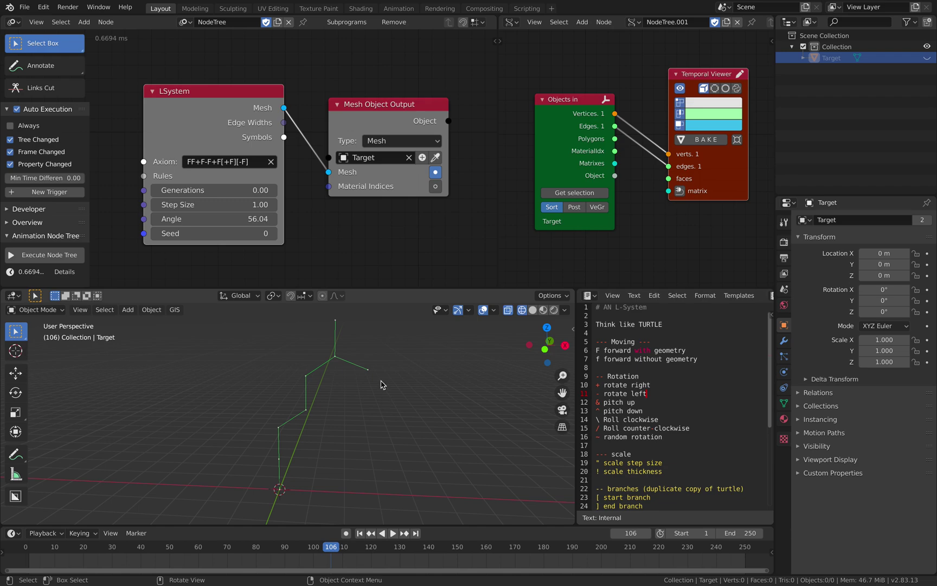
pyautogui.scroll(2, 219, 169)
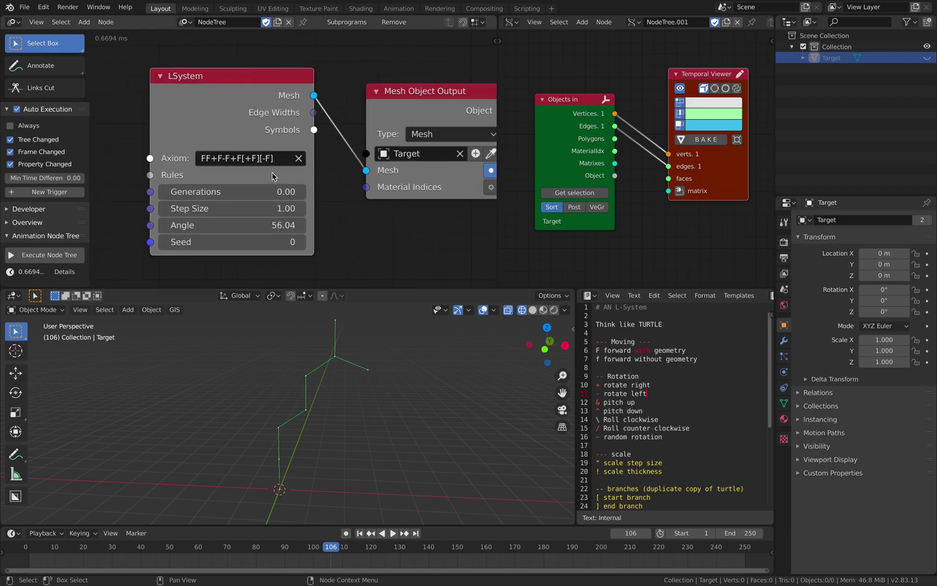
pyautogui.scroll(-1, 273, 176)
pyautogui.scroll(2, 272, 168)
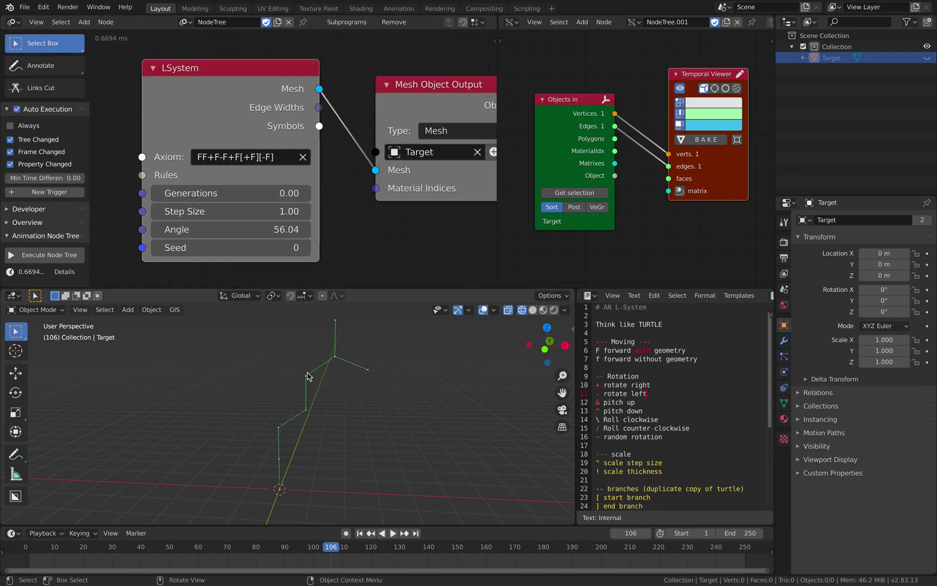
pyautogui.moveTo(337, 227); pyautogui.dragTo(336, 222, button='middle')
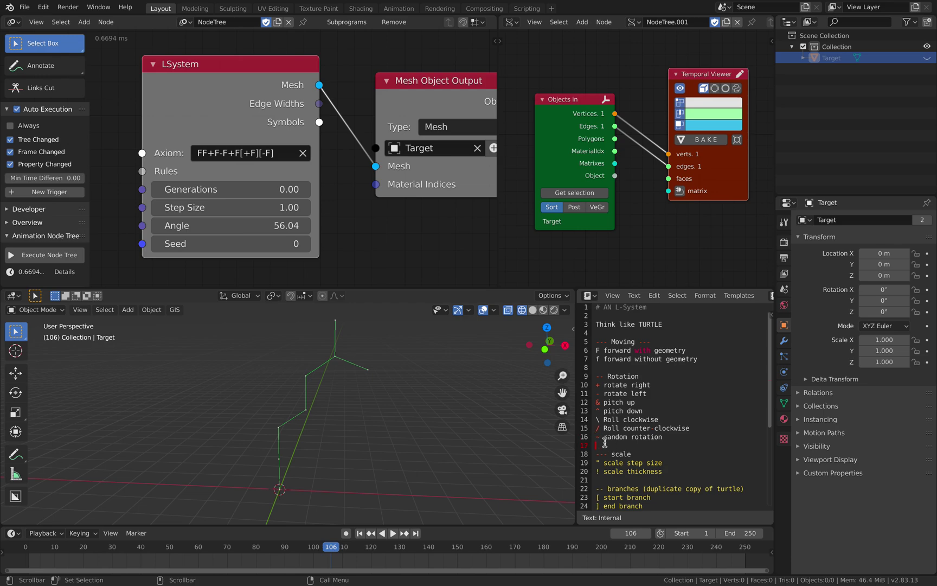
pyautogui.click(262, 156)
pyautogui.click(262, 156)
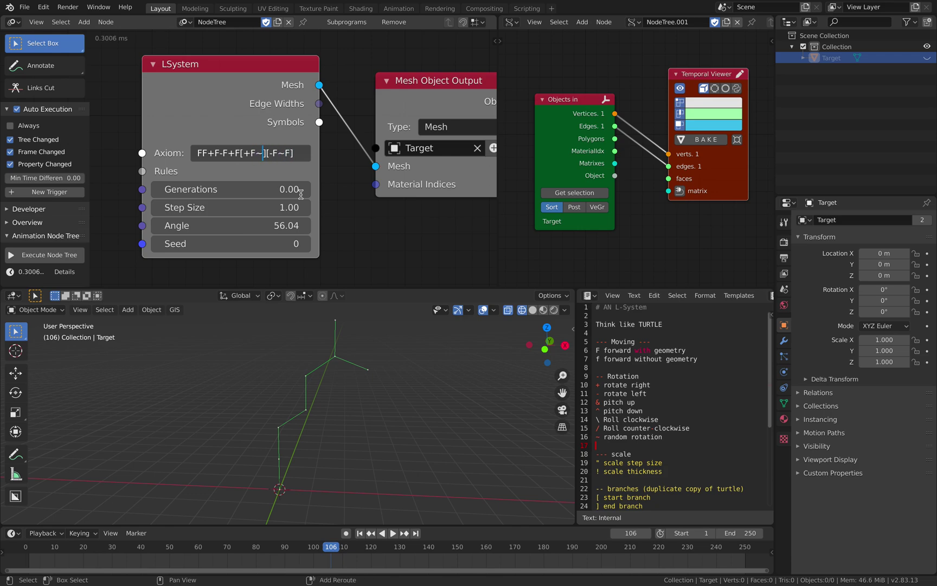
pyautogui.press('Return')
# Play the animation while raising the LSystem Seed to 154, and stop playback
pyautogui.press('space')
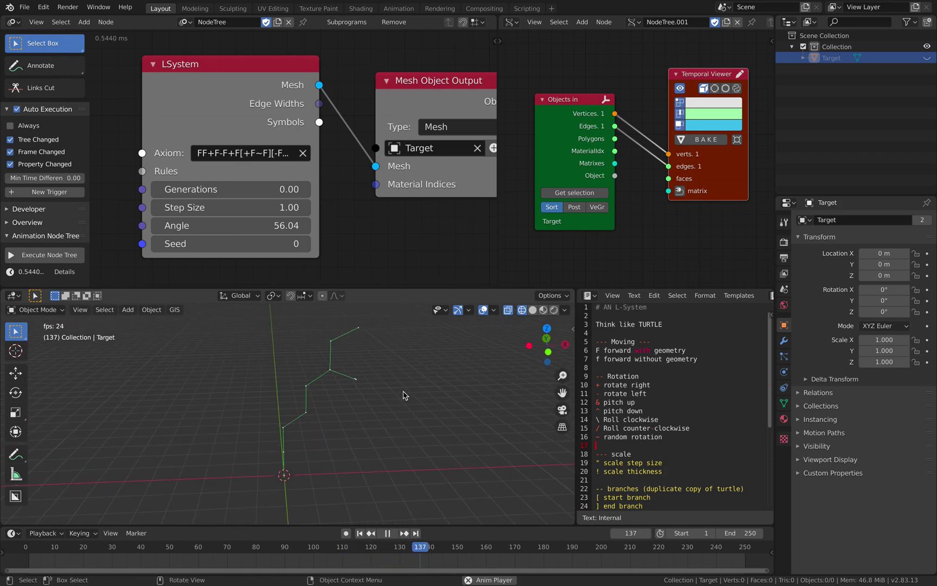
pyautogui.moveTo(242, 243); pyautogui.dragTo(388, 243)
pyautogui.press('space')
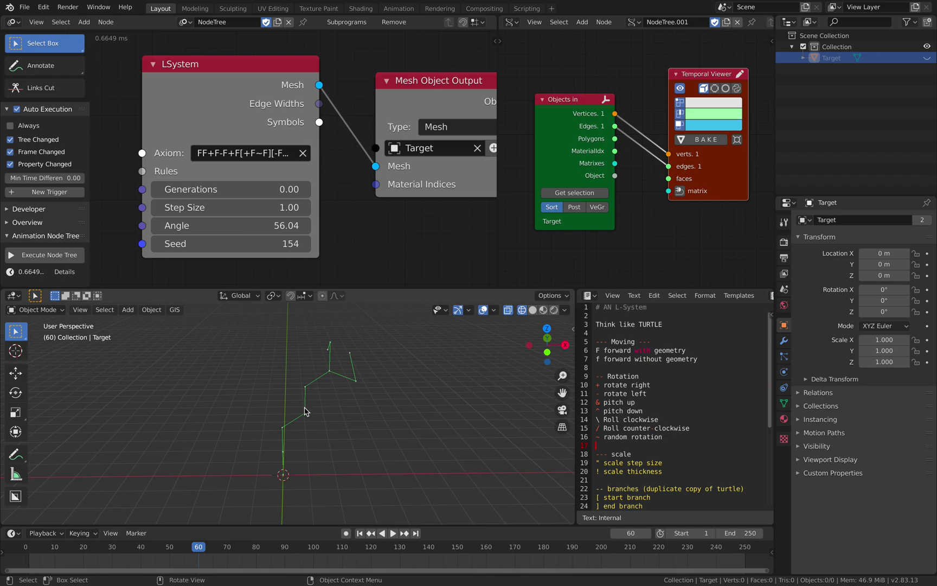
# Replace the rotate-left symbol in the main stem with a random rotation, making the axiom FF+F~F+F[+F~F][-F~F]
pyautogui.click(222, 153)
pyautogui.click(220, 153)
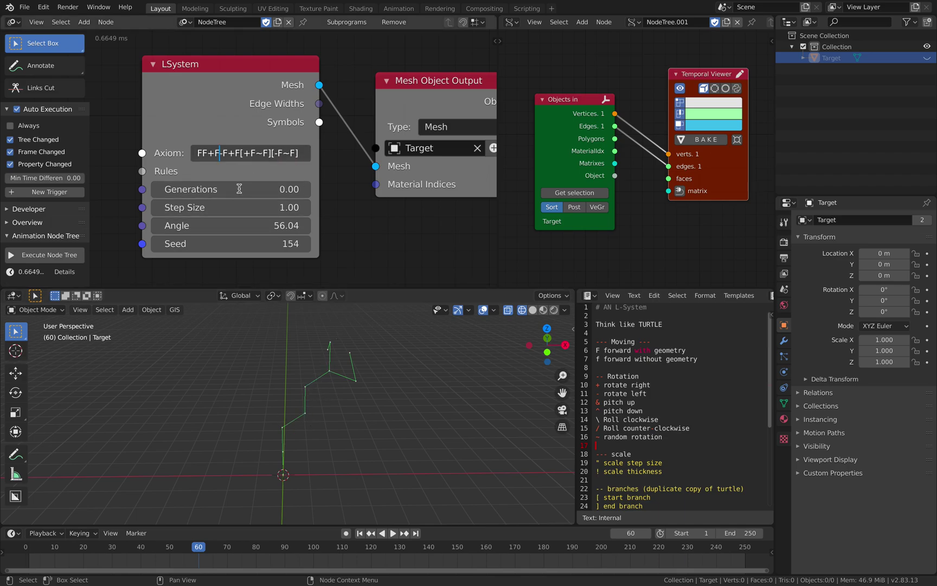
pyautogui.press('Right')
pyautogui.press('Delete')
pyautogui.write('~')
pyautogui.press('Return')
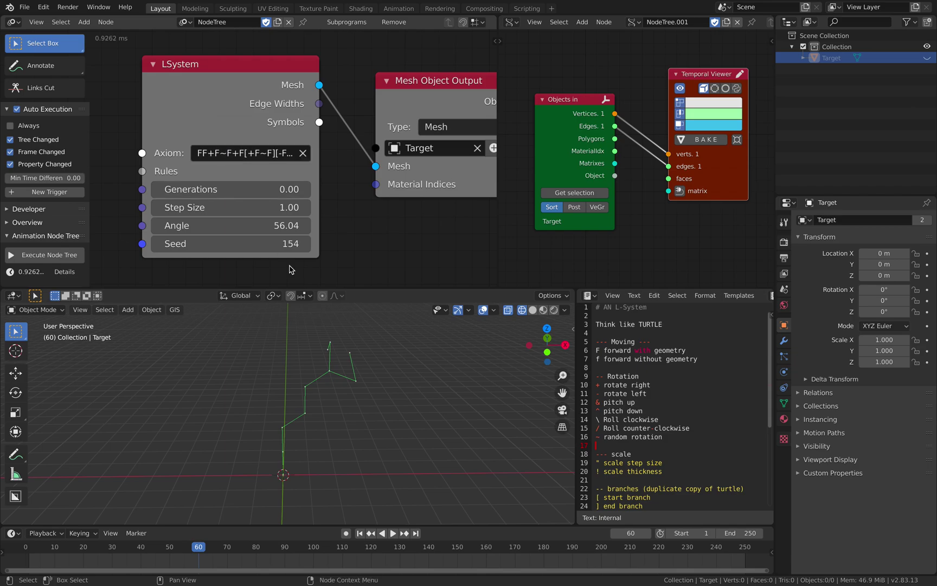
# Refresh the shape with short playbacks and raise the LSystem Seed to 242
pyautogui.press('space')
pyautogui.press('space')
pyautogui.moveTo(259, 369); pyautogui.dragTo(252, 367, button='middle')
pyautogui.moveTo(227, 244); pyautogui.dragTo(271, 244)
pyautogui.press('space')
pyautogui.press('space')
# Add a Time Info node and connect its Frame output to the LSystem Seed
pyautogui.moveTo(355, 239); pyautogui.dragTo(465, 198, button='middle')
pyautogui.hotkey('shift', 'a')
pyautogui.click(182, 212)
pyautogui.write('time')
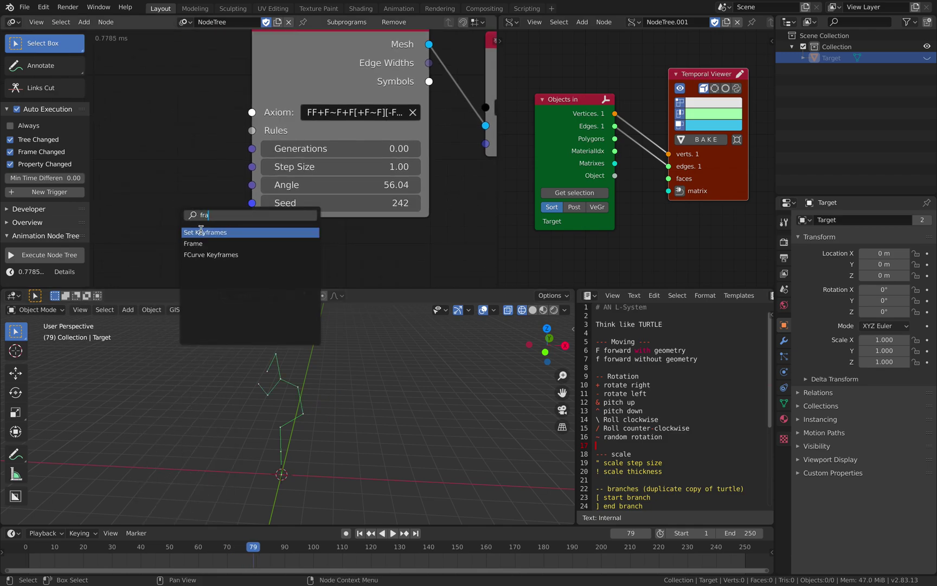
pyautogui.click(195, 241)
pyautogui.click(166, 206)
pyautogui.moveTo(196, 202); pyautogui.dragTo(252, 202)
# Play the animation to test the frame-driven seed, saving the file between the two playbacks
pyautogui.press('space')
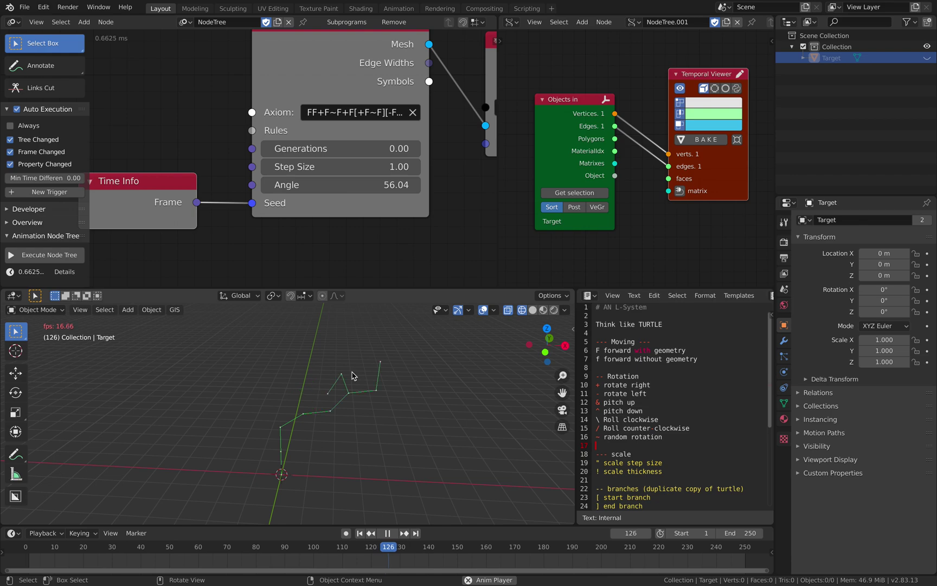
pyautogui.press('space')
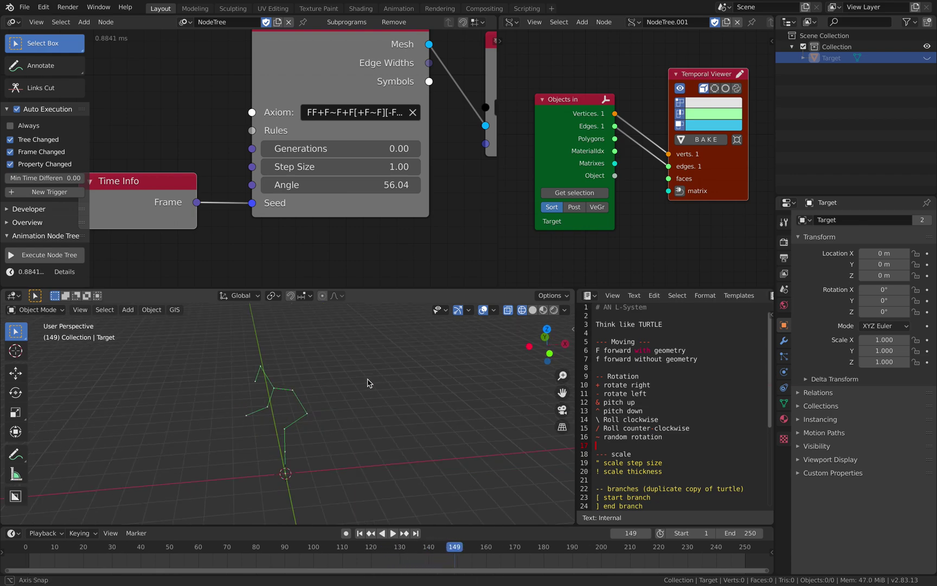
pyautogui.hotkey('ctrl', 's')
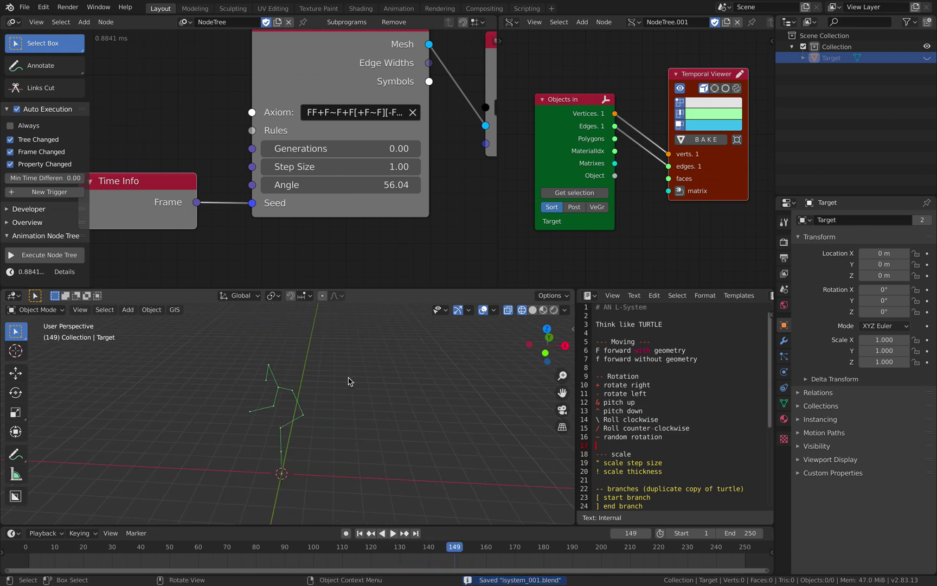
pyautogui.press('space')
pyautogui.press('space')
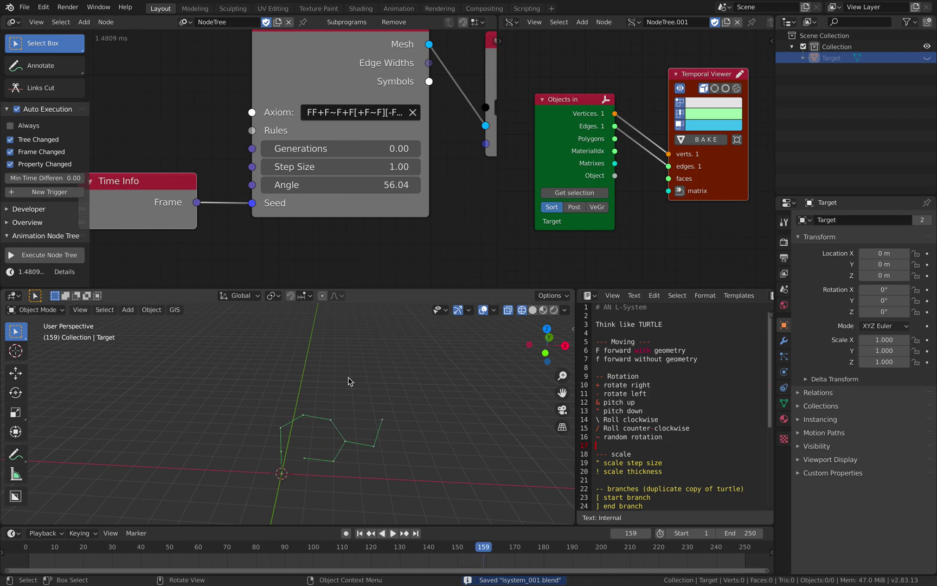
# Give the main stem's random rotation a value of 30, making the axiom FF+F~(30)F+F[+F~F][-F~F]
pyautogui.scroll(1, 349, 382)
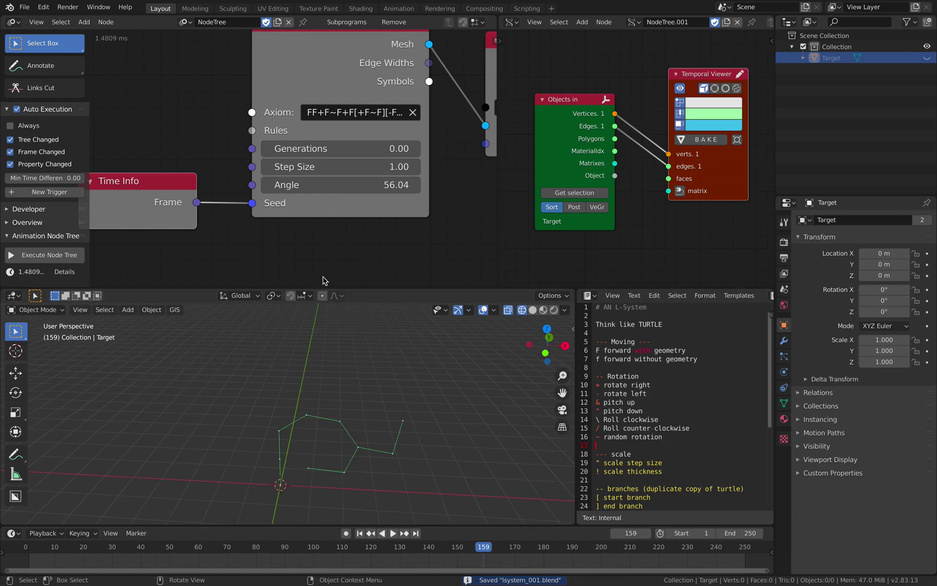
pyautogui.scroll(2, 294, 187)
pyautogui.scroll(1, 294, 187)
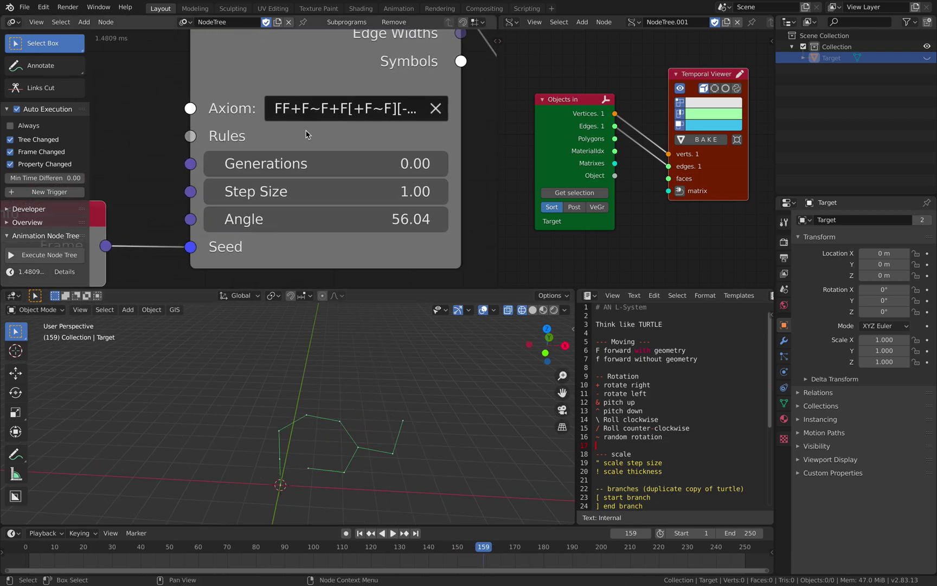
pyautogui.click(325, 122)
pyautogui.click(325, 122)
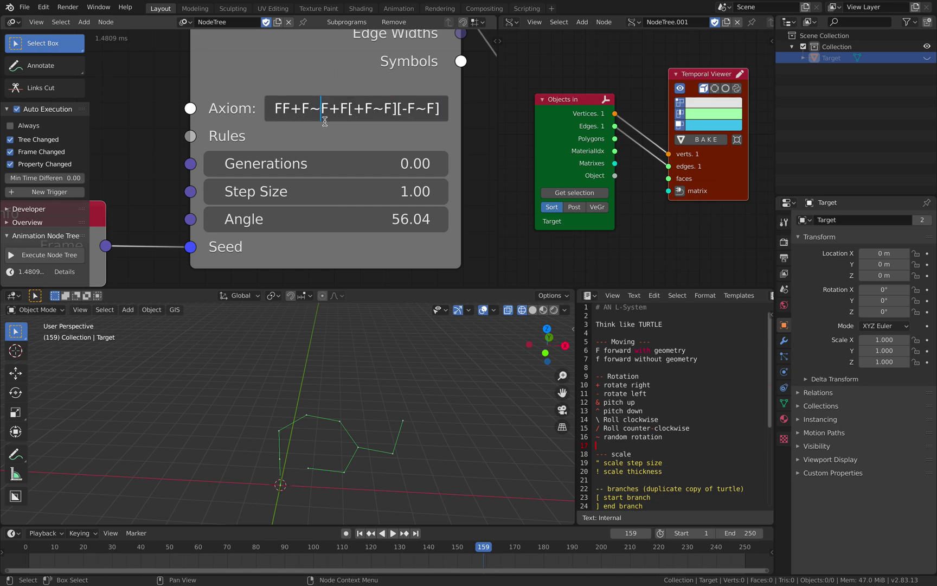
pyautogui.write('(30)')
pyautogui.press('Return')
# Play the animation to preview the limited random rotation, and widen the LSystem node slightly
pyautogui.scroll(-1, 173, 219)
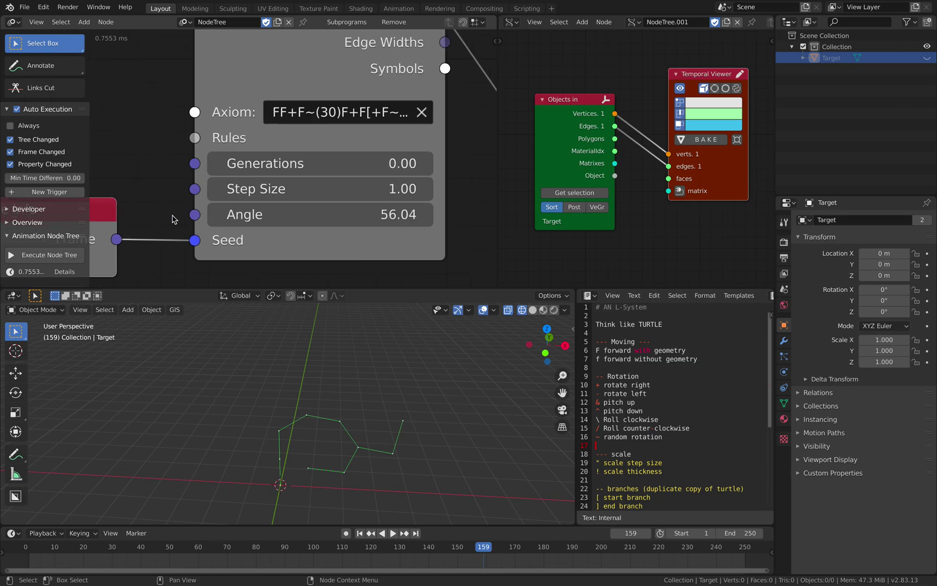
pyautogui.scroll(-1, 172, 219)
pyautogui.press('space')
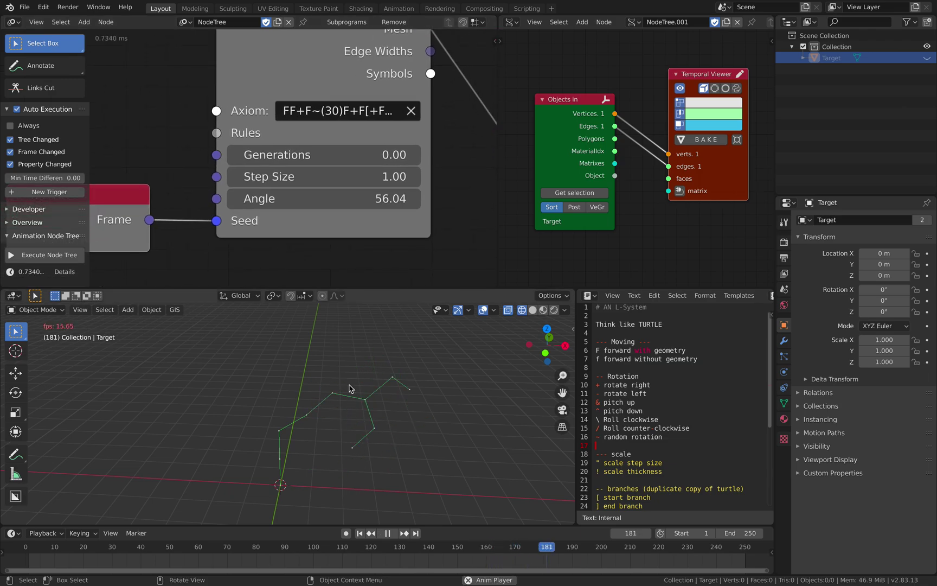
pyautogui.press('space')
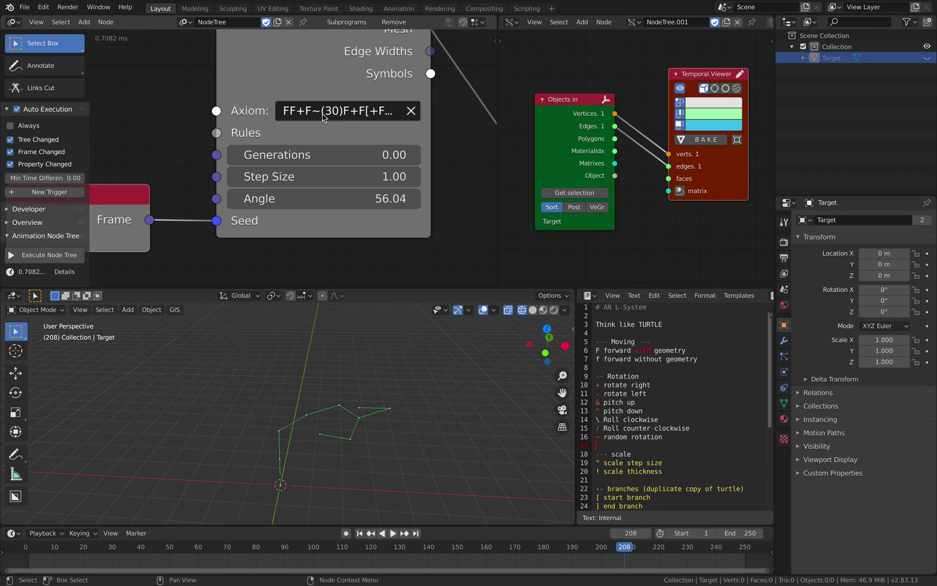
pyautogui.scroll(-3, 334, 127)
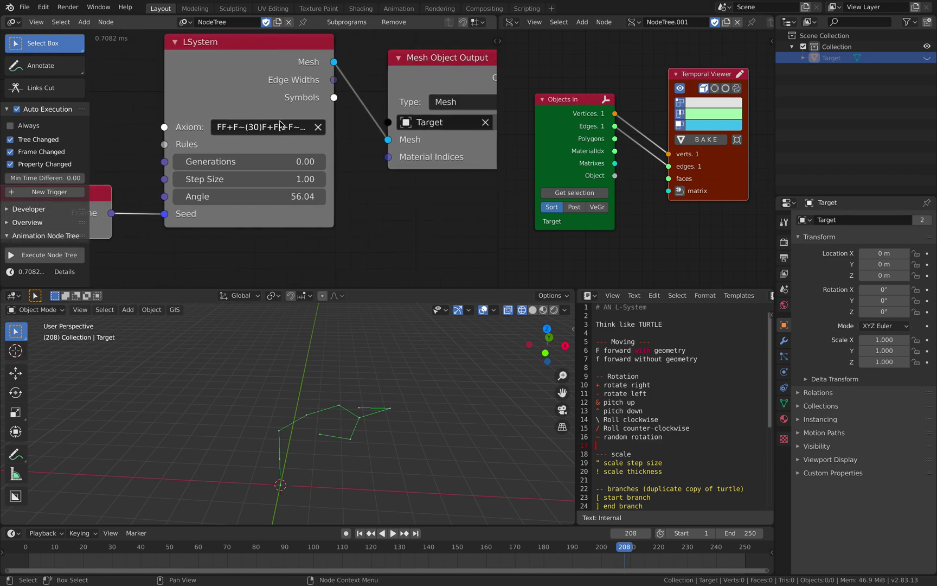
pyautogui.moveTo(334, 125); pyautogui.dragTo(355, 124)
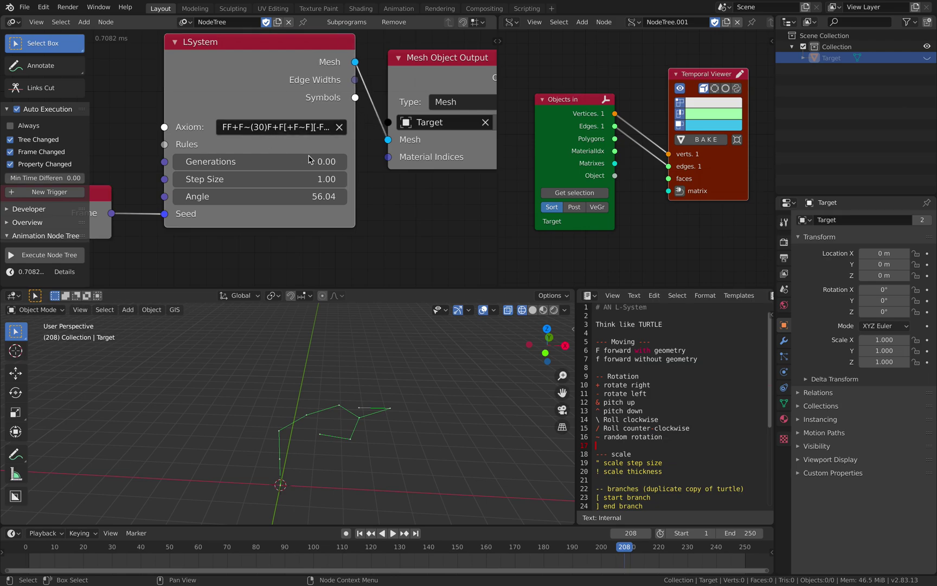
# Review the turtle symbol notes on movement, rotation, roll, pitch and the symbol variables
pyautogui.moveTo(624, 342); pyautogui.dragTo(631, 429)
pyautogui.click(655, 413)
pyautogui.moveTo(690, 428); pyautogui.dragTo(596, 419)
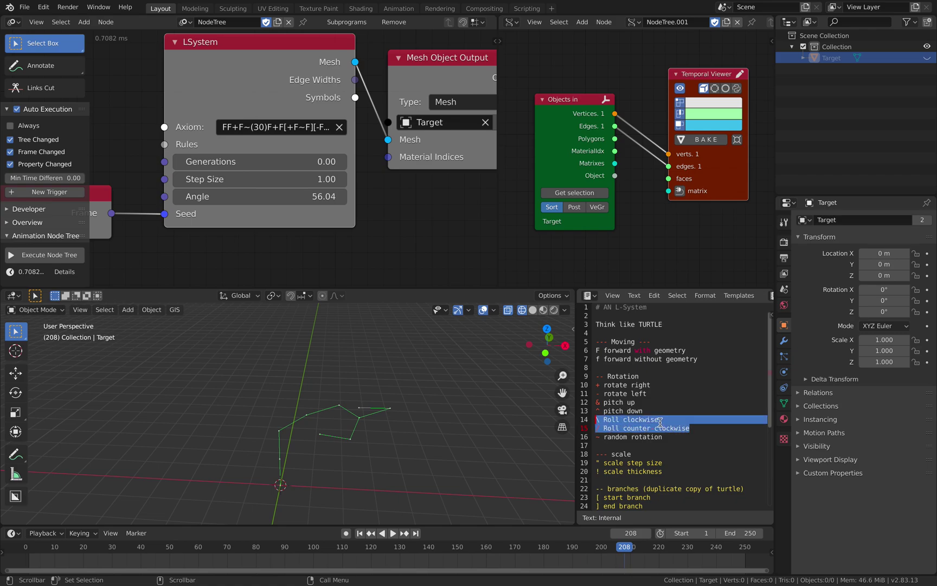
pyautogui.click(642, 424)
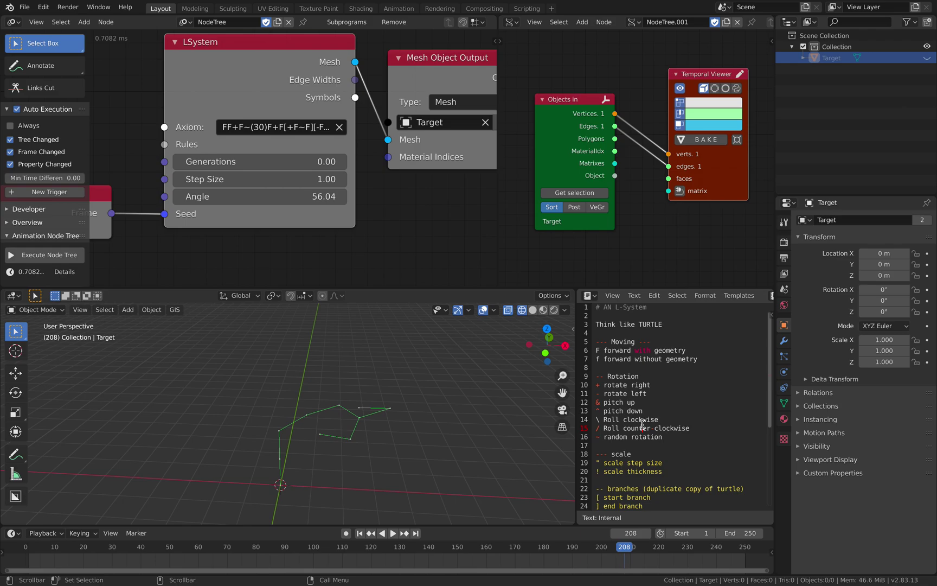
pyautogui.moveTo(688, 428); pyautogui.dragTo(611, 419)
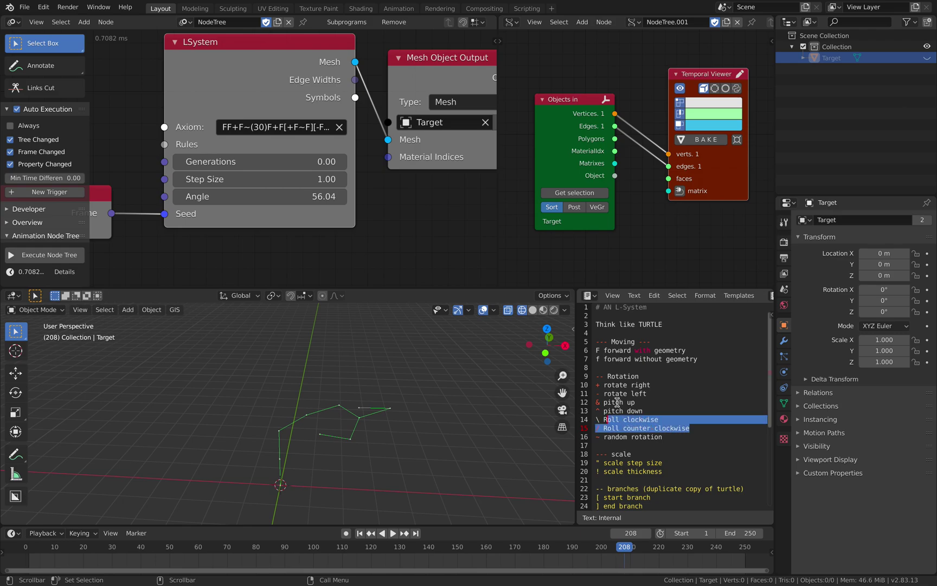
pyautogui.click(616, 402)
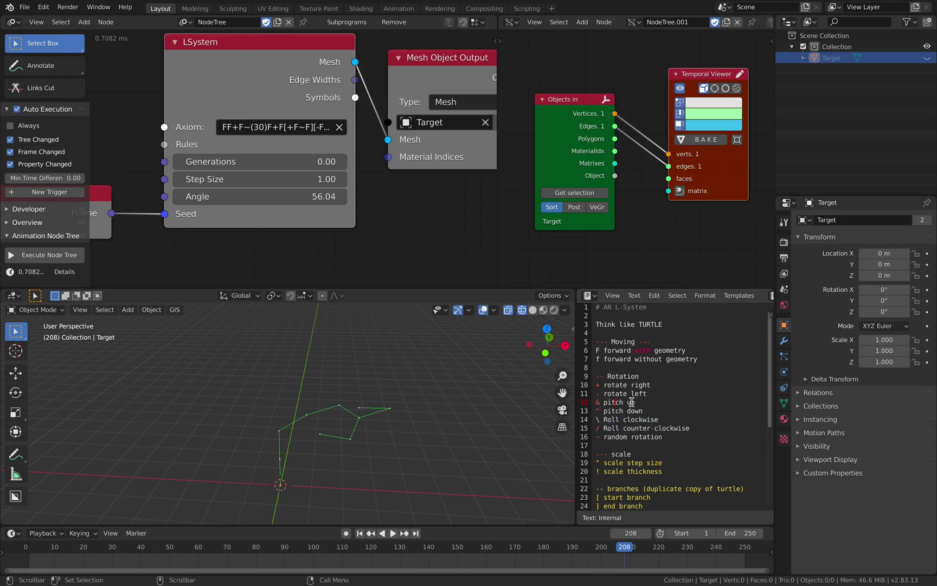
pyautogui.scroll(-3, 637, 437)
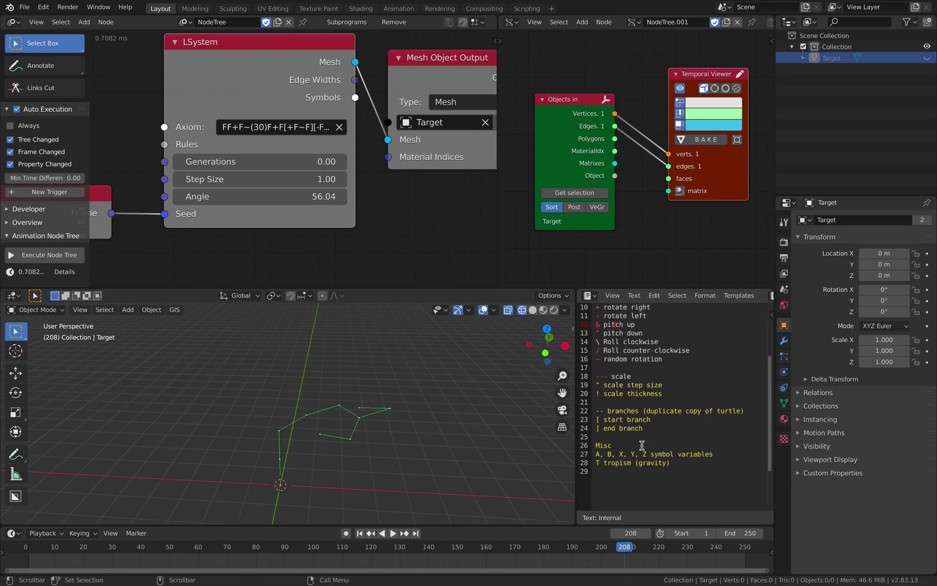
pyautogui.moveTo(600, 454); pyautogui.dragTo(639, 454)
pyautogui.scroll(3, 631, 430)
pyautogui.scroll(-3, 631, 430)
pyautogui.scroll(3, 632, 430)
pyautogui.click(629, 427)
pyautogui.click(609, 392)
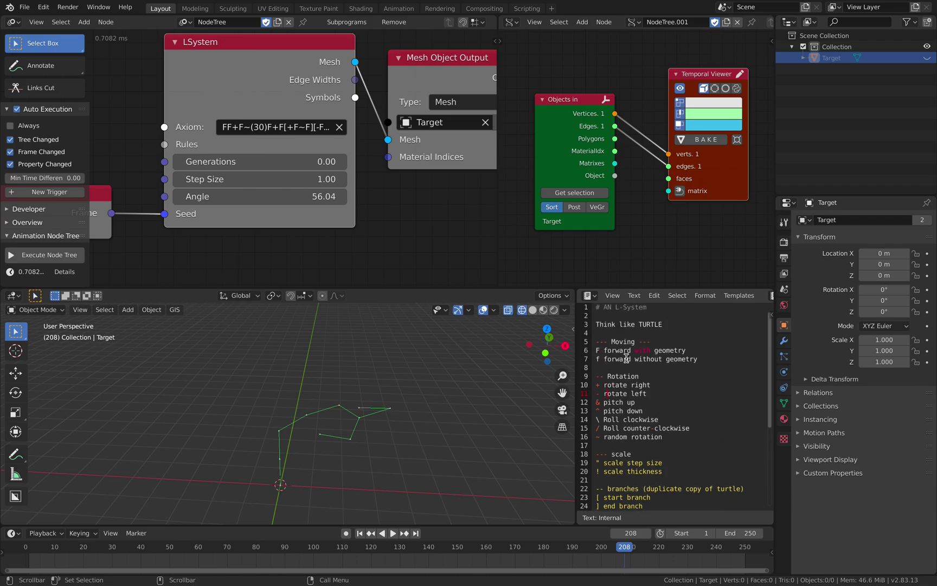
pyautogui.click(609, 360)
# Replace the axiom's leading FF with ff for moves without geometry, and play the animation to preview it
pyautogui.moveTo(387, 439); pyautogui.dragTo(281, 498, button='middle')
pyautogui.moveTo(258, 262); pyautogui.dragTo(310, 260, button='middle')
pyautogui.scroll(2, 303, 151)
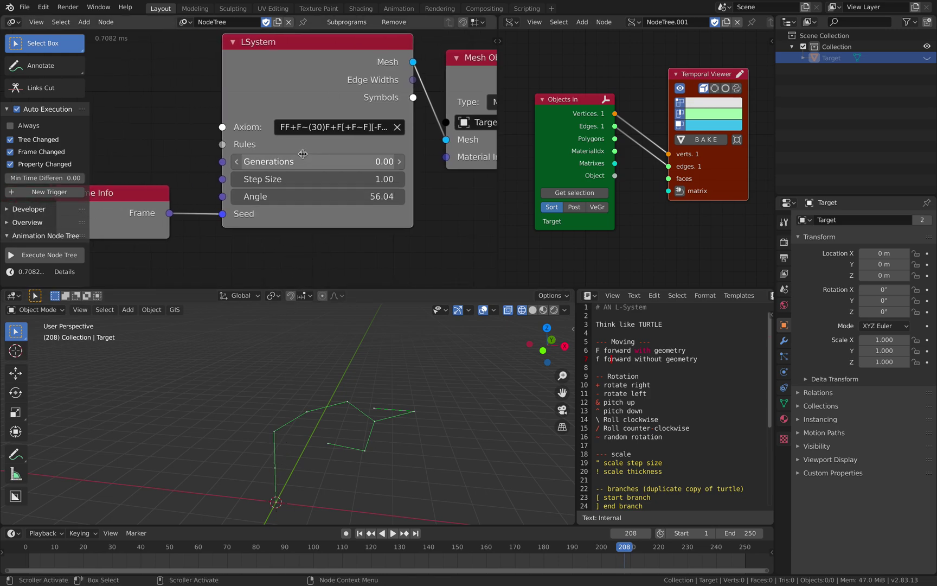
pyautogui.click(296, 122)
pyautogui.click(296, 121)
pyautogui.press('Home')
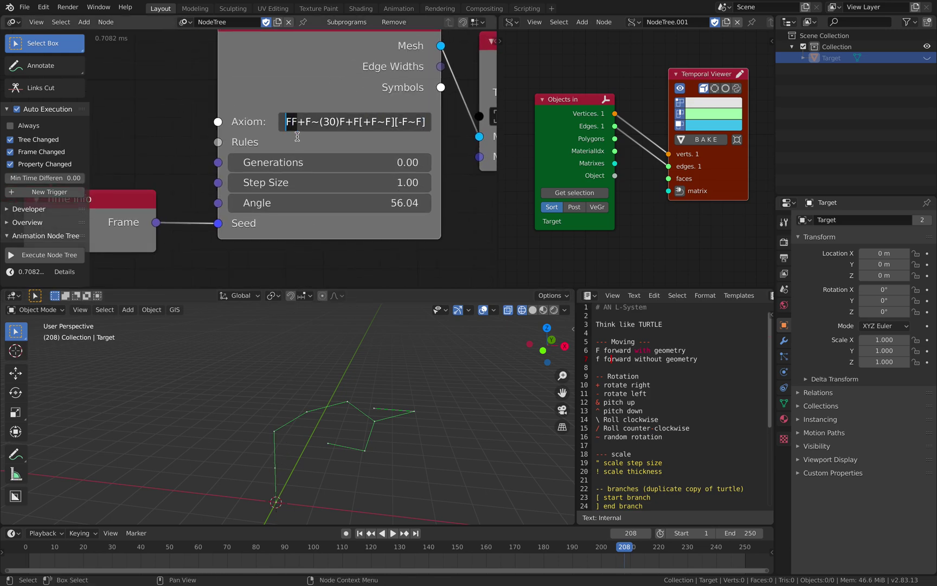
pyautogui.press('Delete')
pyautogui.press('Delete')
pyautogui.write('ff')
pyautogui.press('Return')
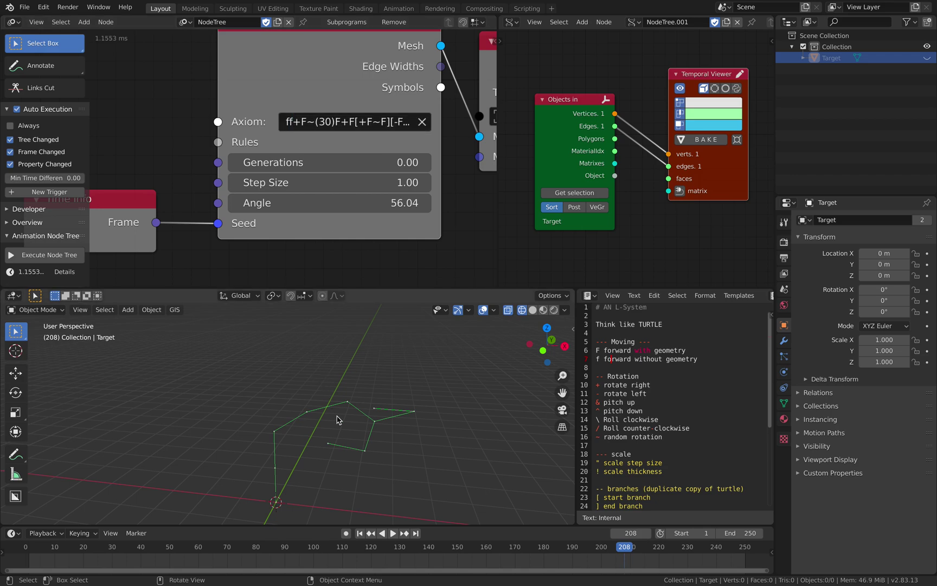
pyautogui.press('space')
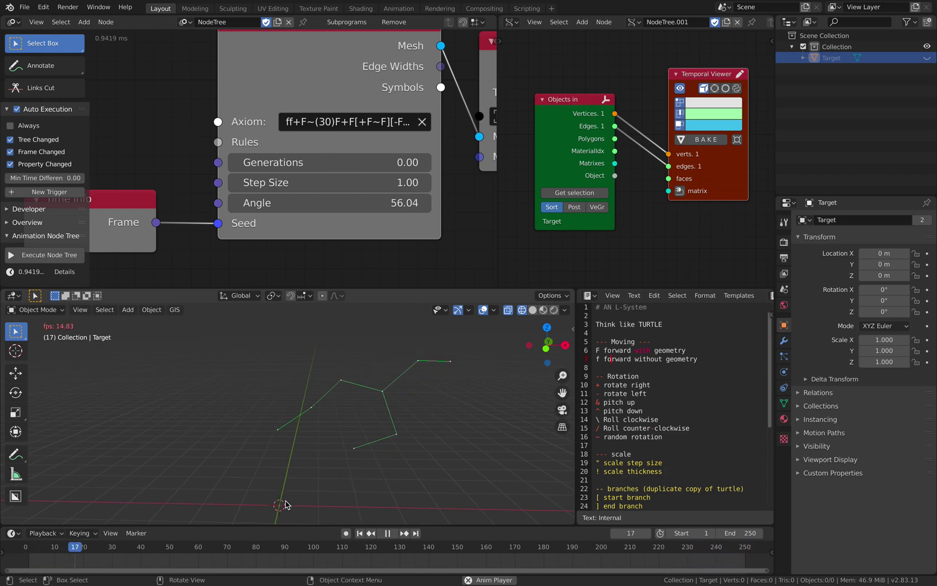
pyautogui.press('space')
# Change the axiom's leading ff back to FF and play the animation briefly
pyautogui.click(294, 123)
pyautogui.click(293, 123)
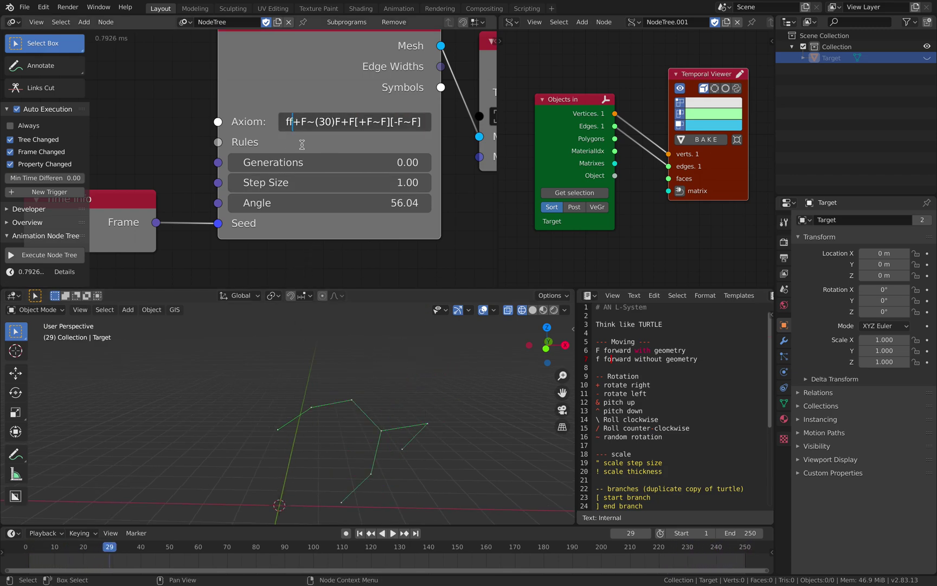
pyautogui.press('BackSpace')
pyautogui.press('BackSpace')
pyautogui.write('FF')
pyautogui.press('Return')
pyautogui.scroll(-1, 303, 356)
pyautogui.press('space')
pyautogui.press('space')
# Save the file and narrow the node editor's tool region to make room beside the LSystem node
pyautogui.scroll(-4, 296, 188)
pyautogui.moveTo(295, 189); pyautogui.dragTo(251, 203, button='middle')
pyautogui.hotkey('ctrl', 's')
pyautogui.moveTo(347, 320); pyautogui.dragTo(324, 339, button='middle')
pyautogui.scroll(-2, 298, 240)
pyautogui.moveTo(299, 240); pyautogui.dragTo(333, 224, button='middle')
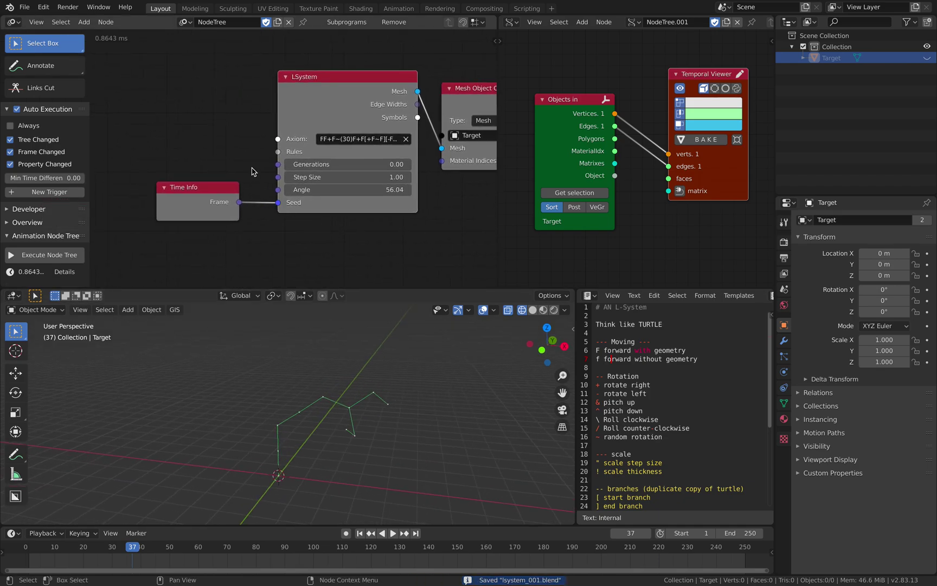
pyautogui.scroll(4, 254, 170)
pyautogui.scroll(2, 297, 147)
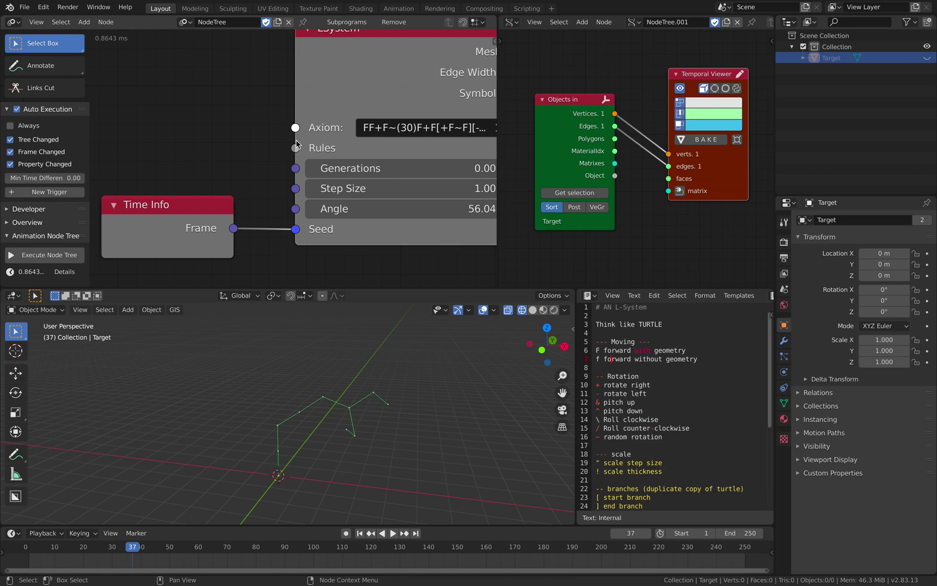
pyautogui.scroll(-1, 222, 136)
pyautogui.moveTo(216, 132); pyautogui.dragTo(246, 128, button='middle')
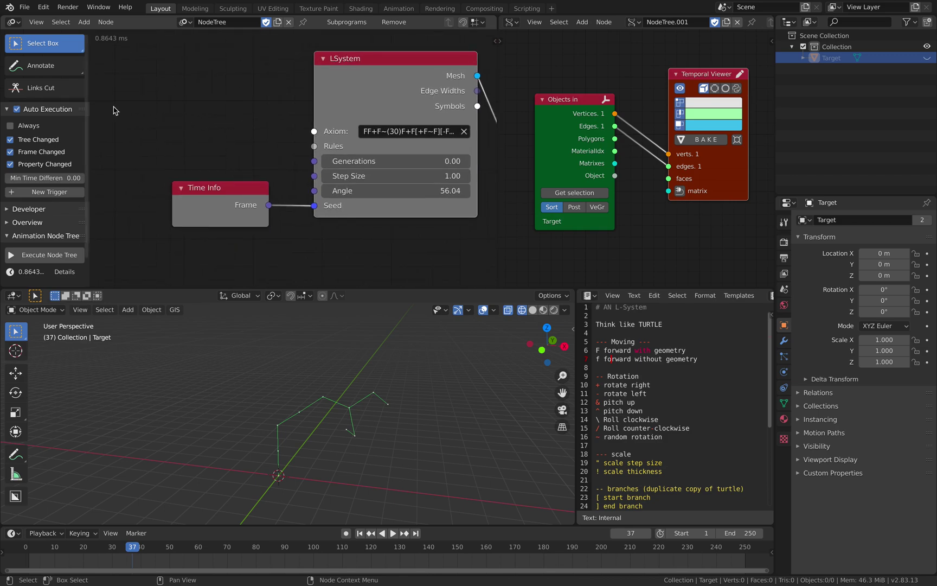
pyautogui.moveTo(90, 111); pyautogui.dragTo(70, 111)
pyautogui.moveTo(116, 113); pyautogui.dragTo(145, 126, button='middle')
# Add a Create Text List node beside the LSystem node, above Time Info
pyautogui.hotkey('shift', 'a')
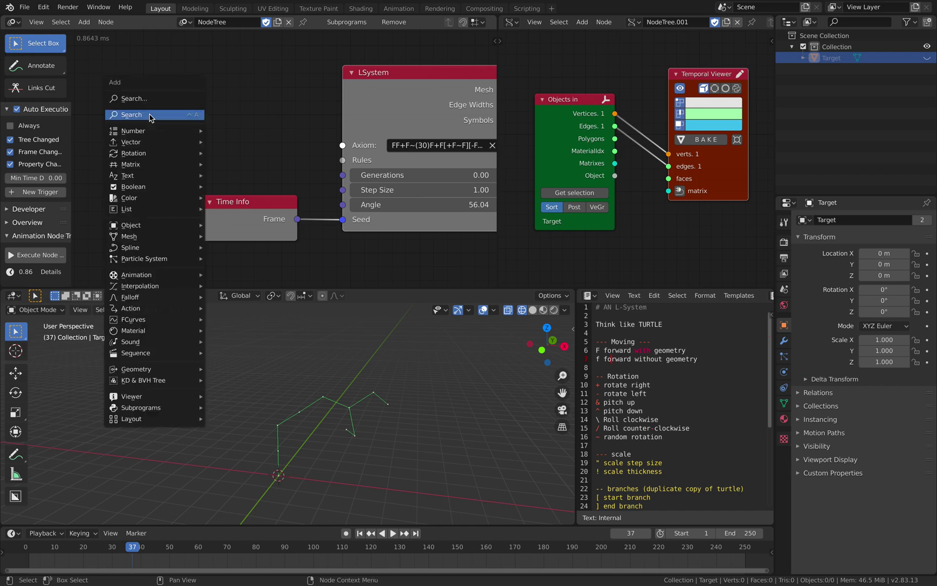
pyautogui.click(150, 118)
pyautogui.write('text')
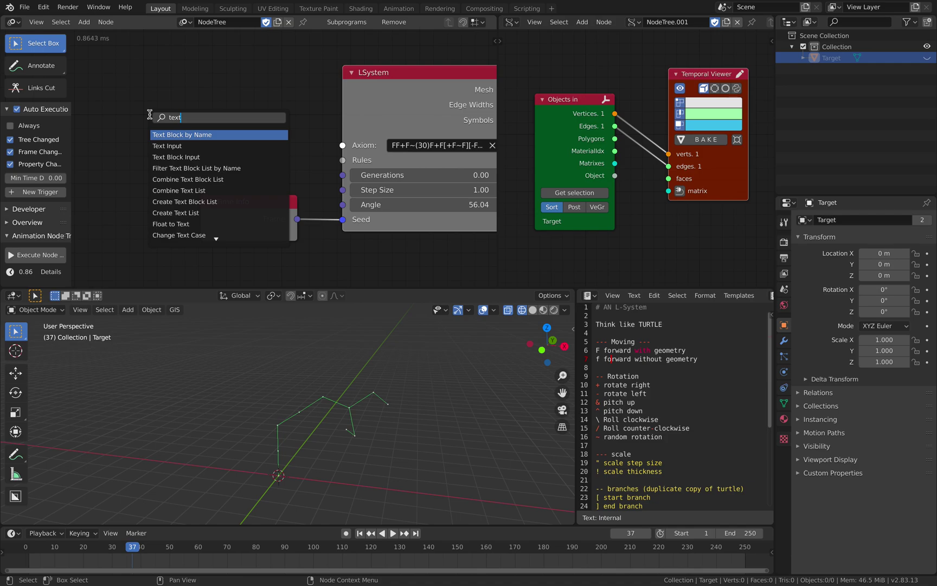
pyautogui.write('li')
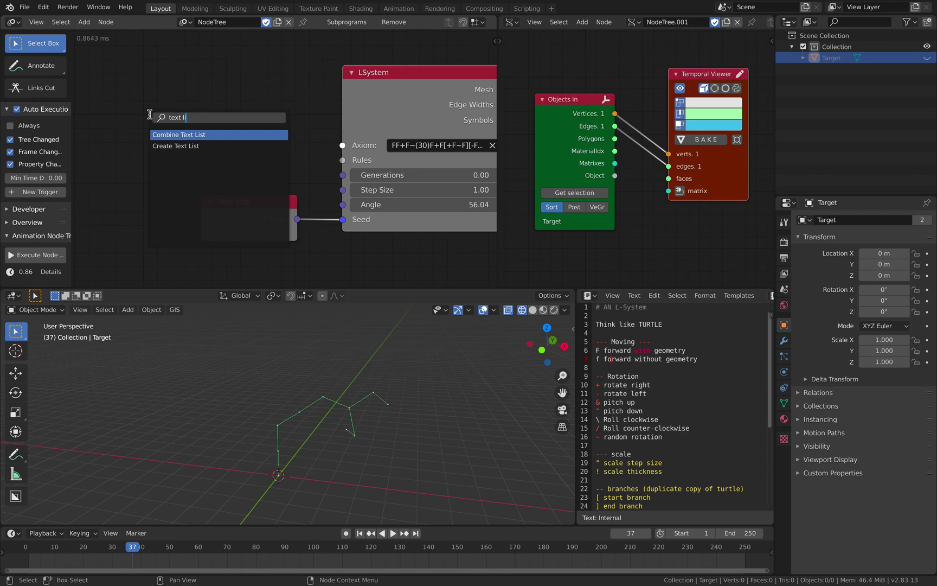
pyautogui.press('Down')
pyautogui.press('Return')
pyautogui.click(115, 88)
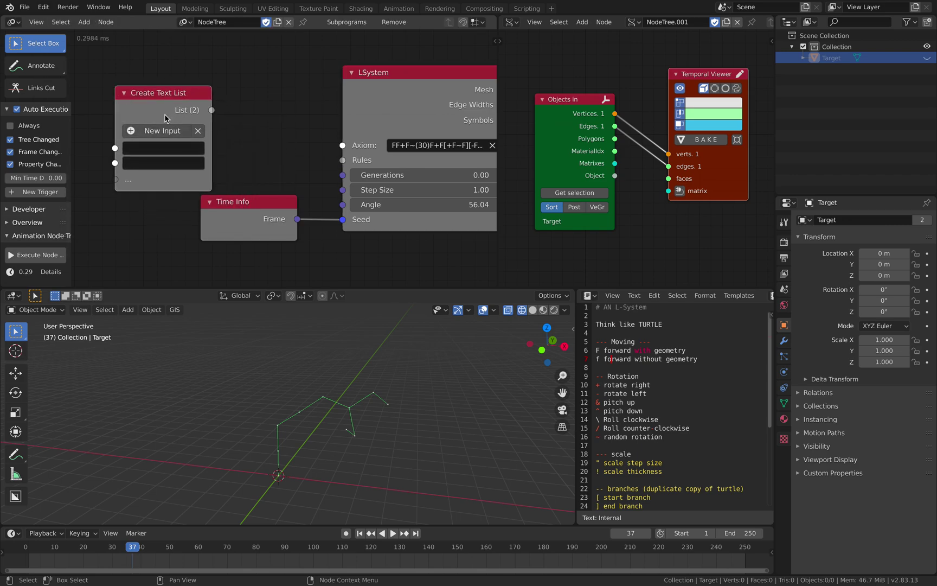
pyautogui.moveTo(185, 111); pyautogui.dragTo(181, 101)
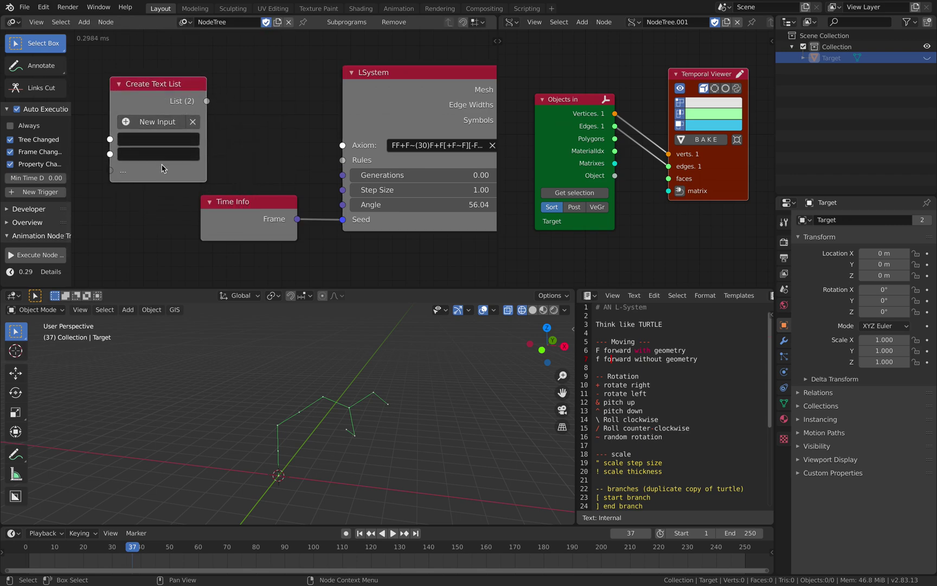
pyautogui.moveTo(164, 99); pyautogui.dragTo(163, 91)
# Duplicate the LSystem node, place the copy above the original, and set the copy's axiom to FF
pyautogui.scroll(-2, 254, 144)
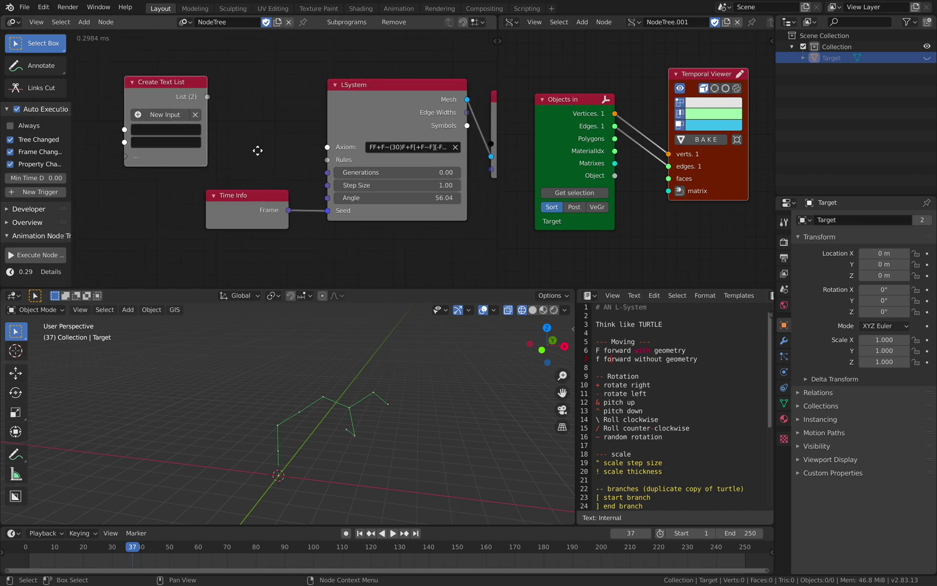
pyautogui.moveTo(259, 150); pyautogui.dragTo(214, 171, button='middle')
pyautogui.moveTo(315, 140); pyautogui.dragTo(304, 239)
pyautogui.hotkey('shift', 'd')
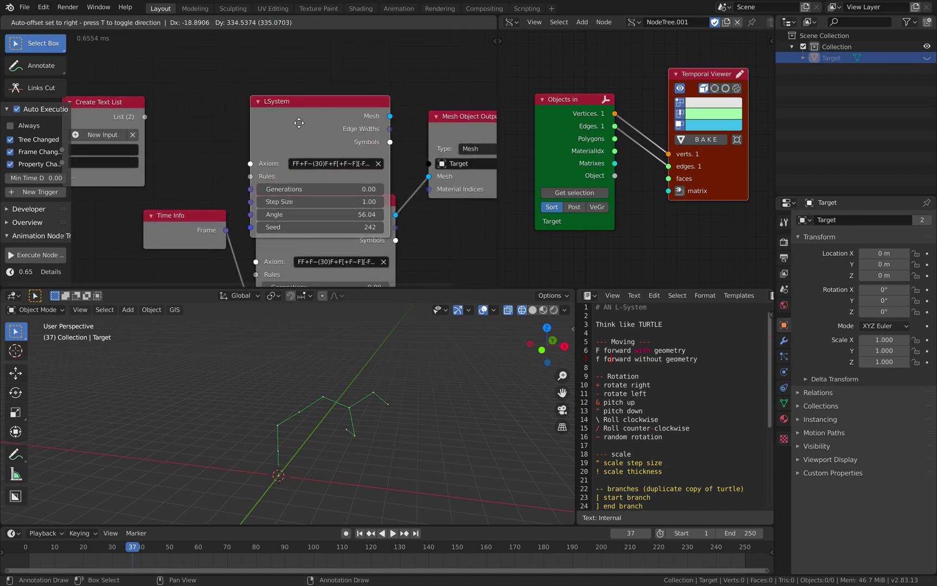
pyautogui.click(305, 75)
pyautogui.click(312, 99)
pyautogui.write('FF')
pyautogui.press('Return')
# Connect the FF LSystem's Mesh to the Mesh Object Output, and the Create Text List's output to that LSystem's Rules
pyautogui.moveTo(235, 99); pyautogui.dragTo(242, 101, button='middle')
pyautogui.moveTo(402, 52); pyautogui.dragTo(434, 178)
pyautogui.moveTo(151, 119); pyautogui.dragTo(262, 112)
pyautogui.moveTo(130, 104); pyautogui.dragTo(184, 89)
pyautogui.scroll(2, 237, 92)
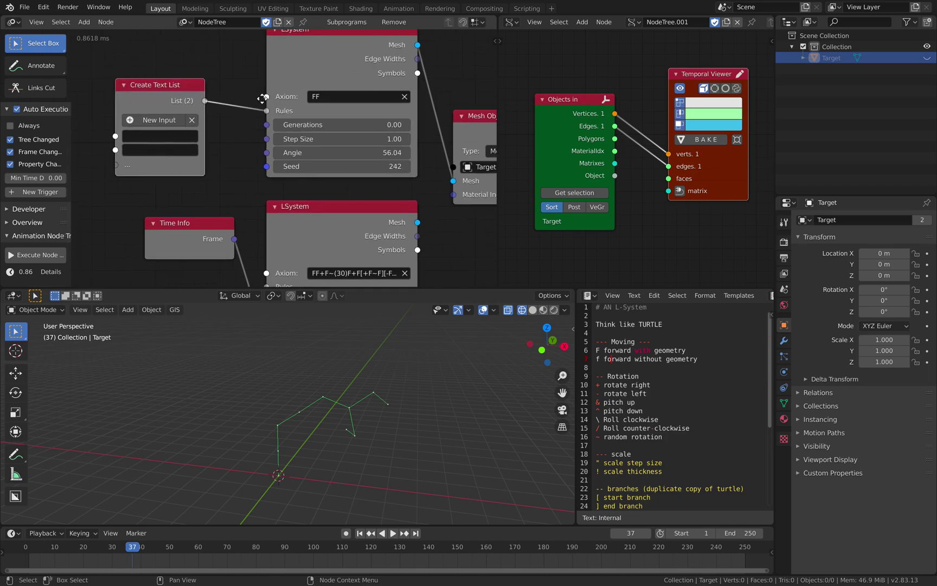
# Set the axiom of the upper LSystem node to FFA
pyautogui.press('space')
pyautogui.press('space')
pyautogui.moveTo(317, 475); pyautogui.dragTo(282, 455, button='middle')
pyautogui.moveTo(288, 401); pyautogui.dragTo(285, 434, button='middle')
pyautogui.scroll(-1, 247, 196)
pyautogui.moveTo(259, 191); pyautogui.dragTo(243, 201, button='middle')
pyautogui.click(323, 108)
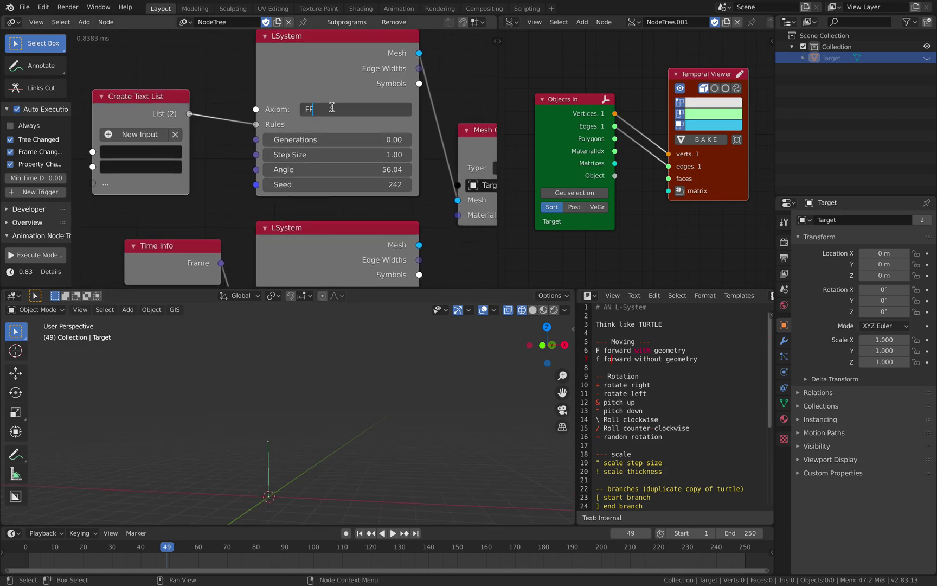
pyautogui.write('A')
pyautogui.press('Return')
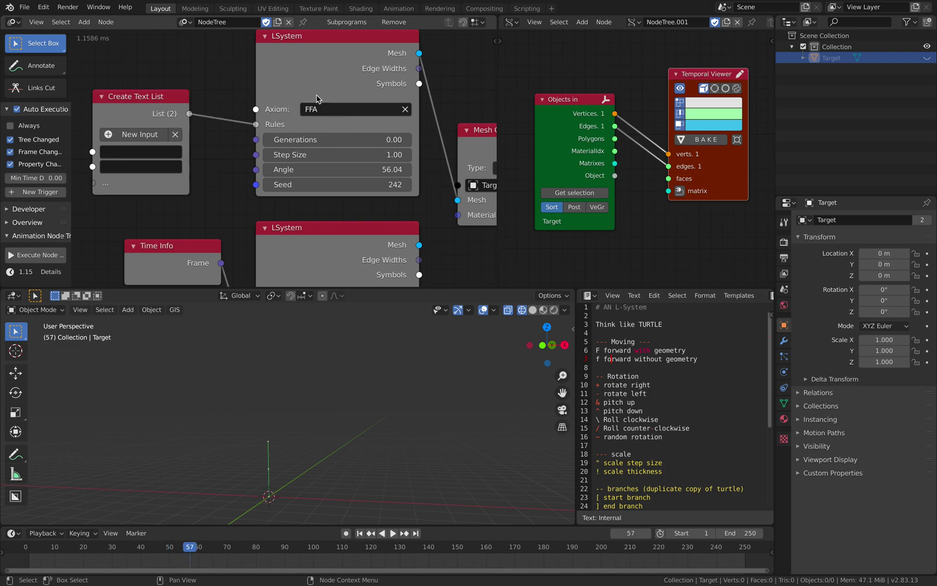
# Enter the rule A = F[+F][-F] as the first item of the Create Text List
pyautogui.moveTo(770, 411); pyautogui.dragTo(759, 496)
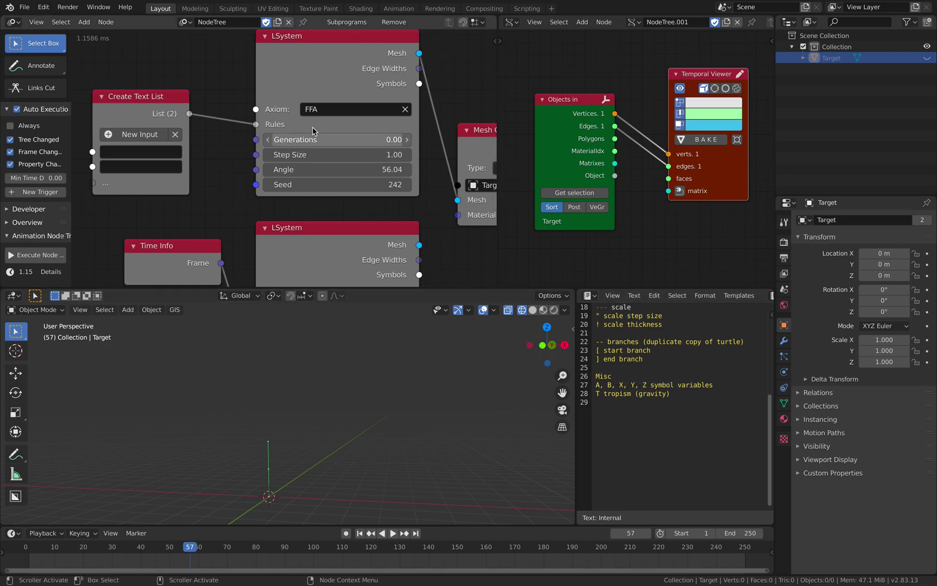
pyautogui.moveTo(165, 154); pyautogui.dragTo(157, 152, button='middle')
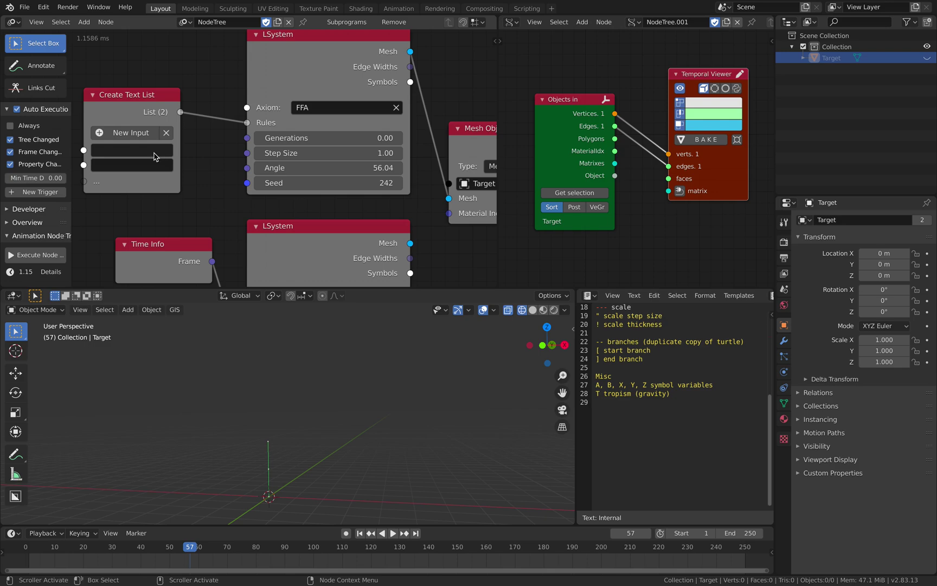
pyautogui.scroll(1, 255, 130)
pyautogui.moveTo(134, 93); pyautogui.dragTo(170, 92)
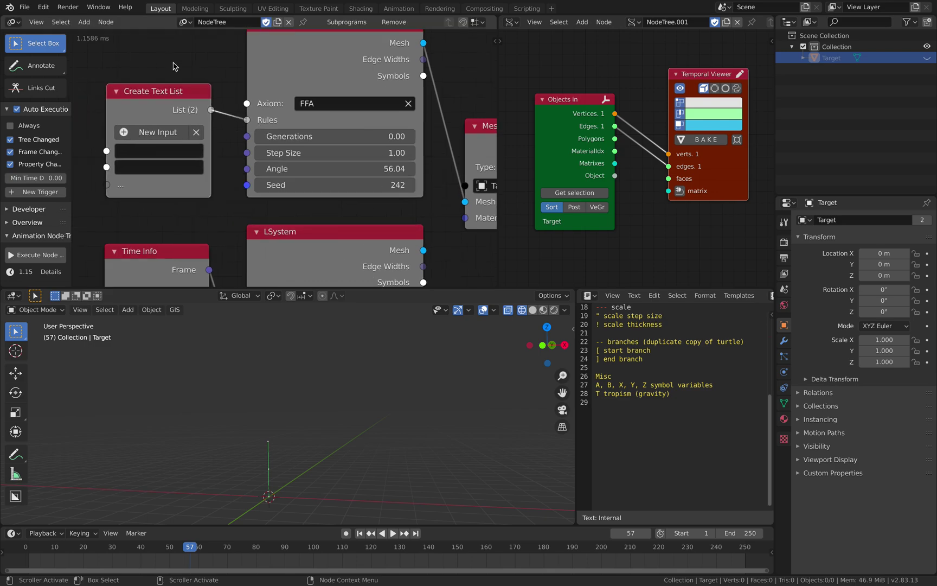
pyautogui.moveTo(186, 113); pyautogui.dragTo(187, 121, button='middle')
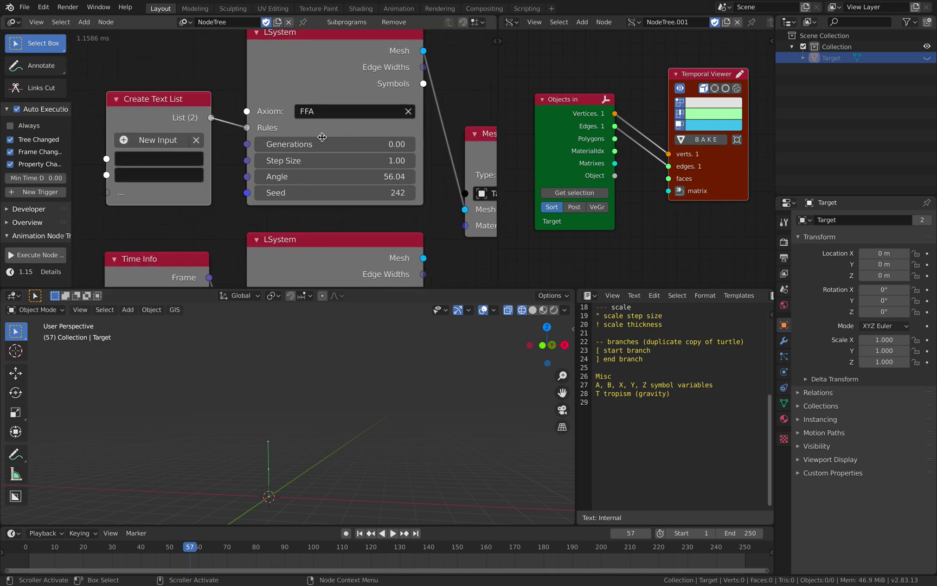
pyautogui.click(177, 156)
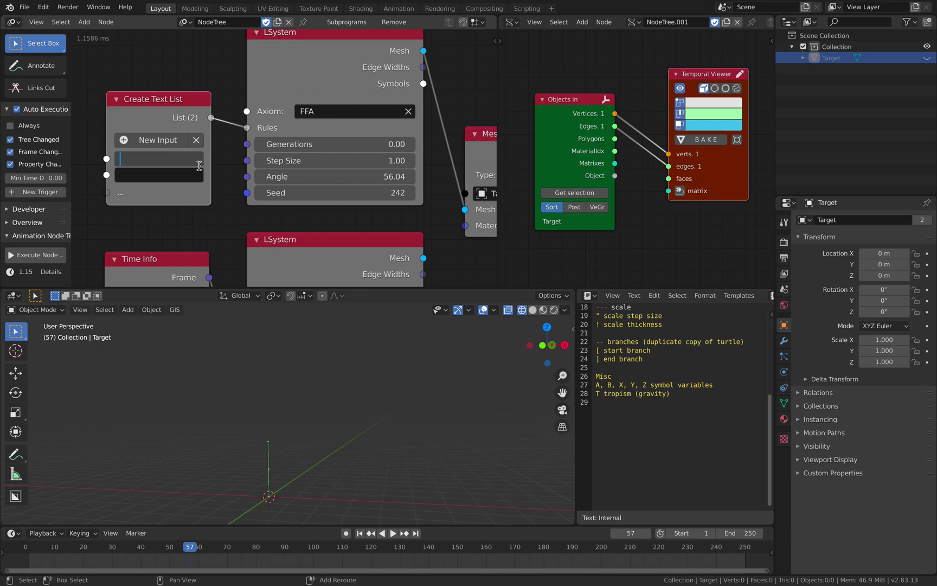
pyautogui.write('A = F[+F][-F')
pyautogui.press('Escape')
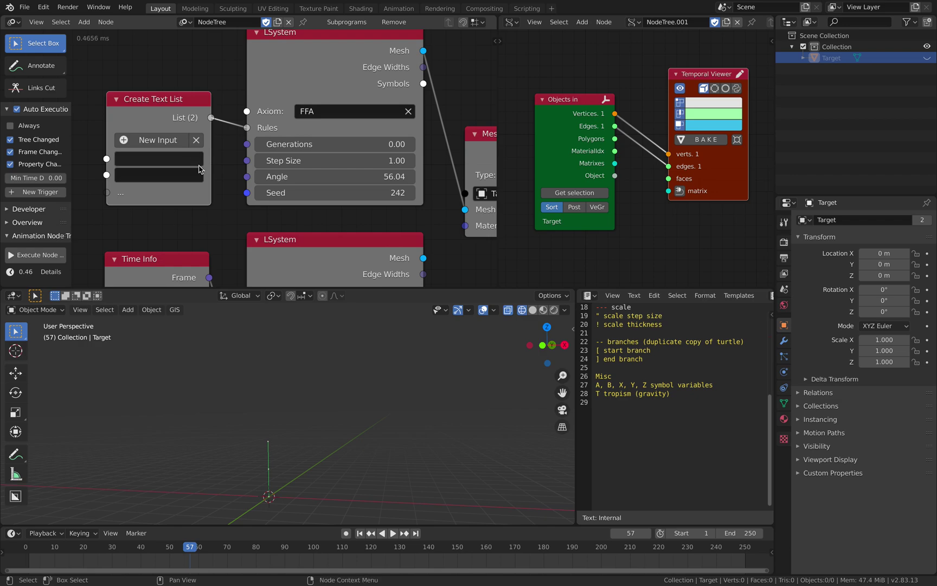
# Undo the clearing of the first rule A = F[+F][-F] and save the file
pyautogui.click(164, 69)
pyautogui.hotkey('ctrl', 'z')
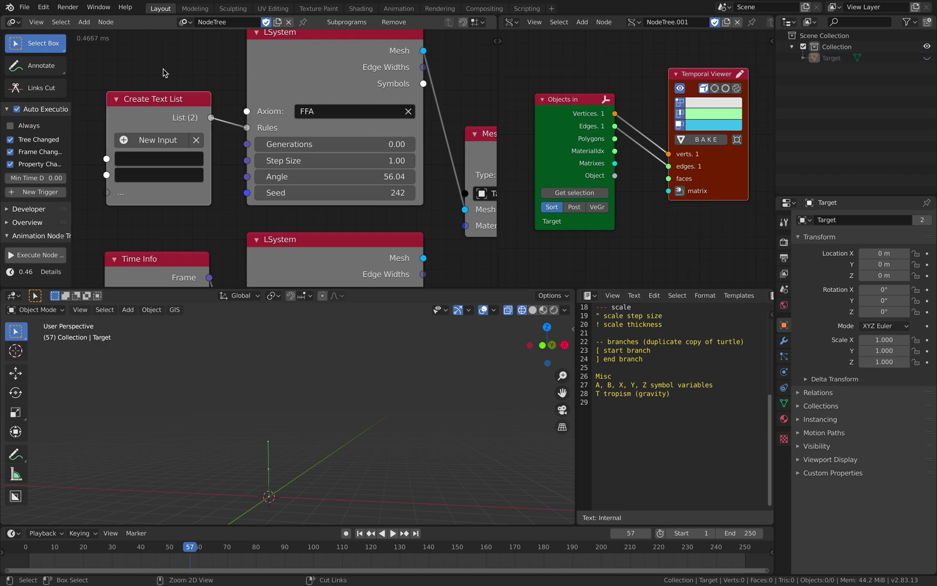
pyautogui.hotkey('ctrl', 'z')
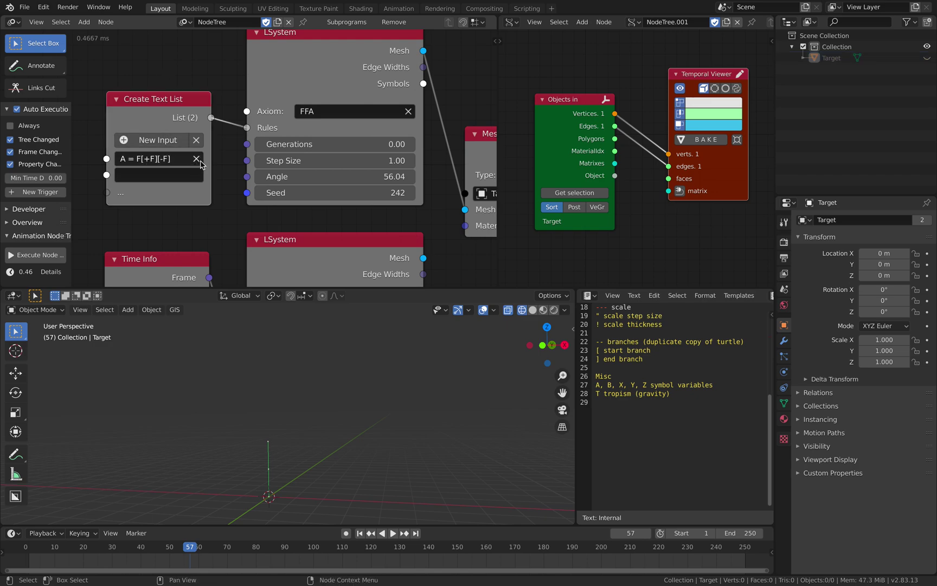
pyautogui.hotkey('ctrl', 's')
# Widen the Create Text List node and raise the FFA LSystem's Generations to 7.32, previewing with playback
pyautogui.moveTo(107, 114); pyautogui.dragTo(122, 116, button='middle')
pyautogui.moveTo(121, 116); pyautogui.dragTo(81, 116)
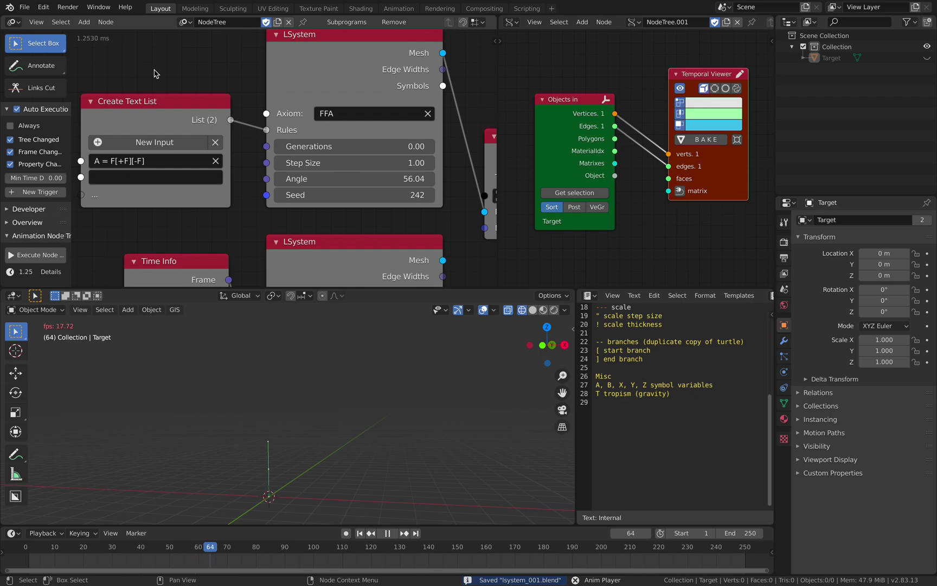
pyautogui.moveTo(367, 150); pyautogui.dragTo(379, 150)
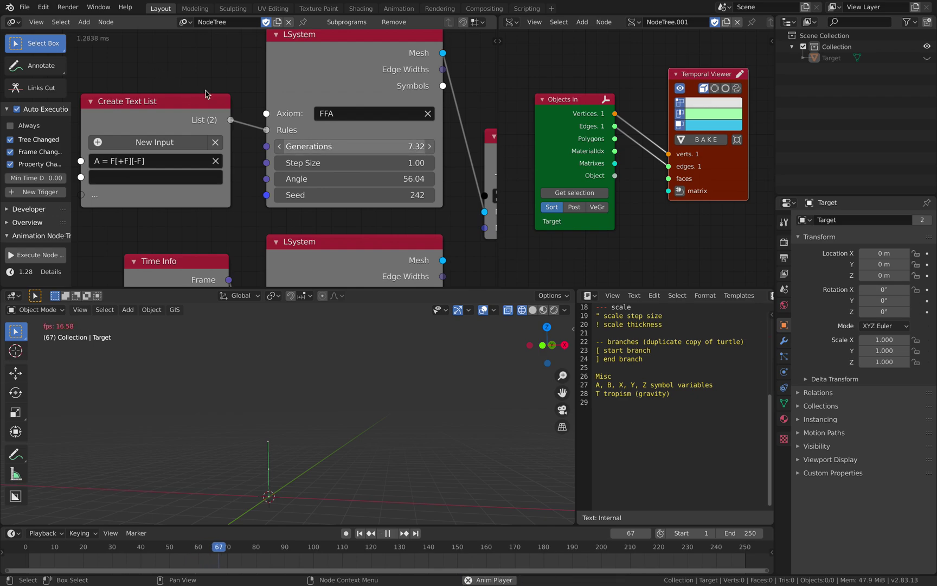
pyautogui.press('space')
pyautogui.moveTo(194, 79); pyautogui.dragTo(199, 78, button='middle')
pyautogui.press('space')
# Vary the FFA LSystem's Generations during playback, going down to -2.88 and up to 5.28, and save the file
pyautogui.press('space')
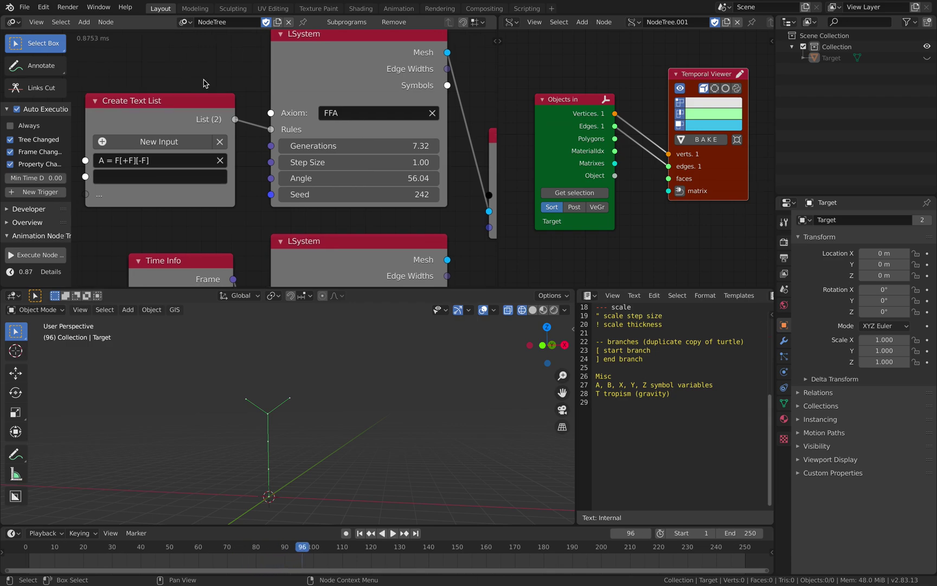
pyautogui.scroll(-2, 346, 115)
pyautogui.moveTo(367, 115); pyautogui.dragTo(310, 124, button='middle')
pyautogui.moveTo(447, 146); pyautogui.dragTo(437, 115)
pyautogui.moveTo(437, 221); pyautogui.dragTo(380, 221, button='middle')
pyautogui.moveTo(315, 401); pyautogui.dragTo(359, 416, button='middle')
pyautogui.press('space')
pyautogui.moveTo(212, 149); pyautogui.dragTo(281, 142, button='middle')
pyautogui.moveTo(282, 142)
pyautogui.mouseDown()
pyautogui.moveTo(304, 143)
pyautogui.moveTo(287, 141)
pyautogui.mouseUp()
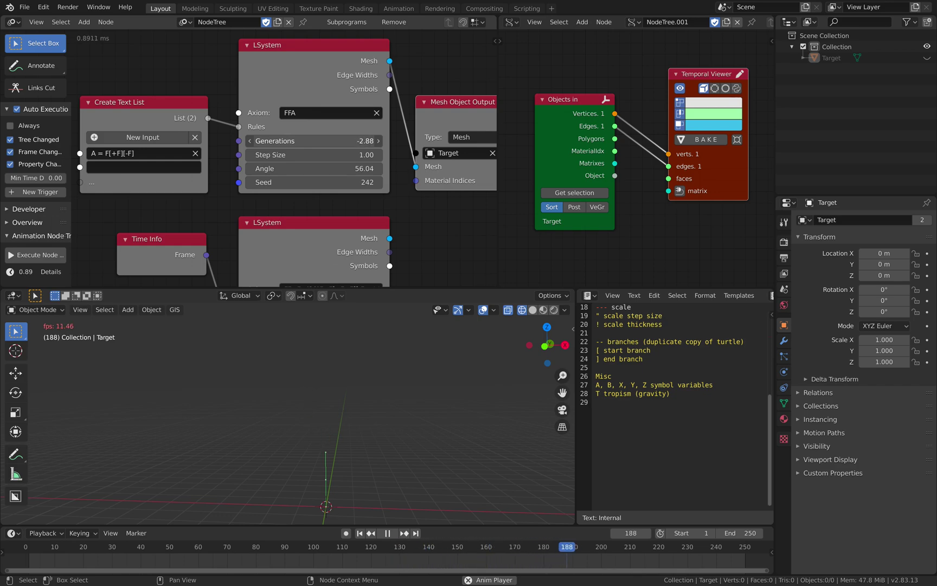
pyautogui.moveTo(290, 141); pyautogui.dragTo(315, 141)
pyautogui.press('space')
pyautogui.moveTo(337, 436); pyautogui.dragTo(337, 432, button='middle')
pyautogui.hotkey('ctrl', 's')
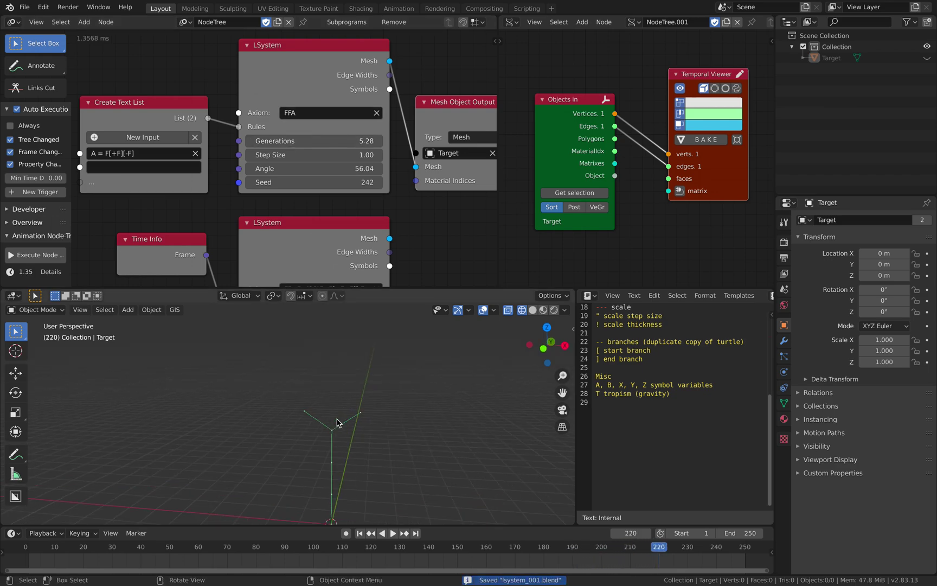
# Extend the first rule to A = F[+F][-F]A and vary Generations during playback, bringing it down to 2.64
pyautogui.scroll(3, 109, 165)
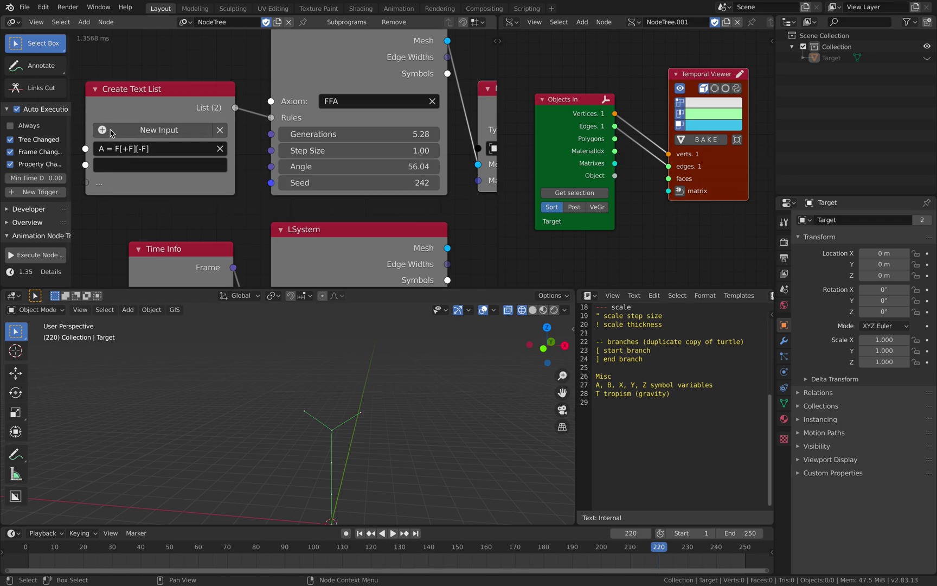
pyautogui.moveTo(148, 152); pyautogui.dragTo(205, 149, button='middle')
pyautogui.scroll(2, 204, 150)
pyautogui.click(215, 146)
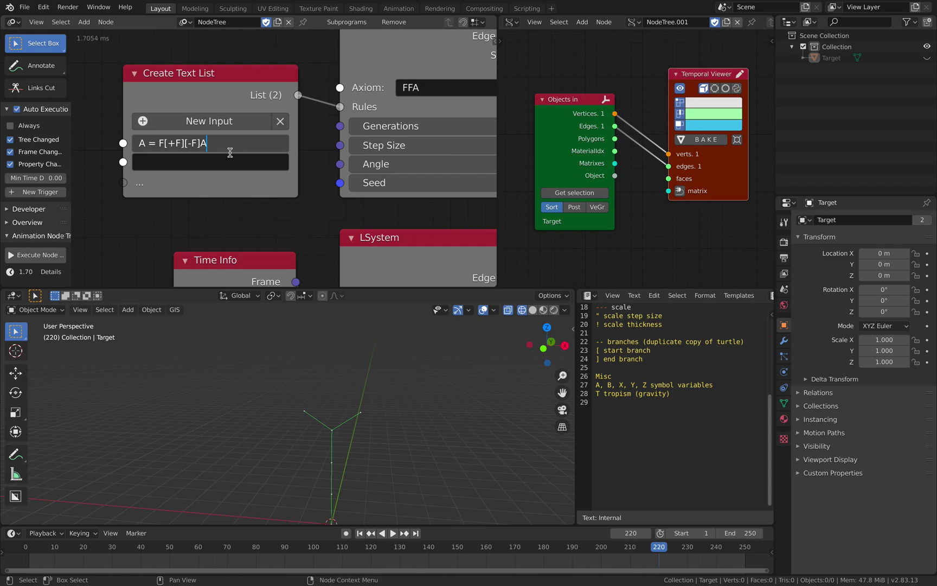
pyautogui.press('Return')
pyautogui.scroll(-1, 236, 154)
pyautogui.moveTo(303, 159); pyautogui.dragTo(278, 164, button='middle')
pyautogui.press('space')
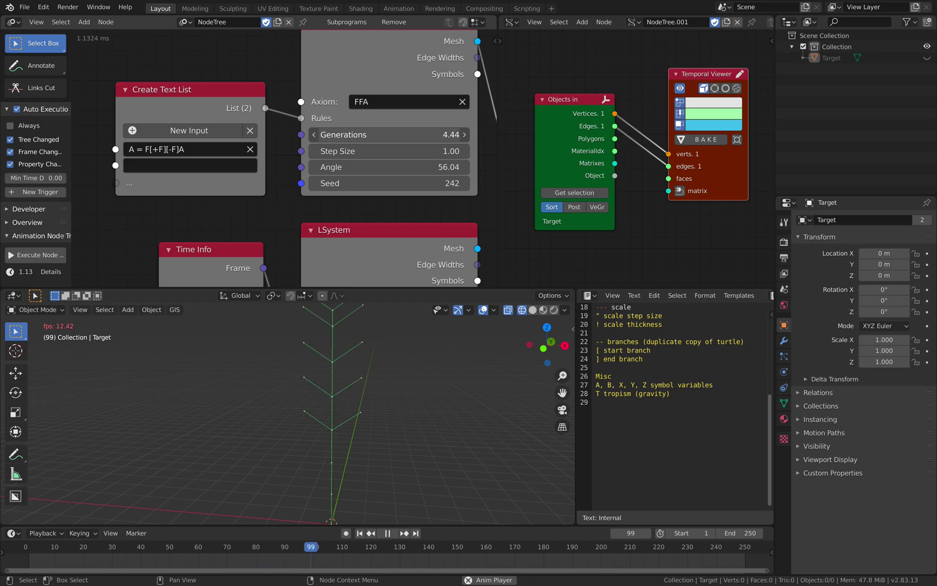
# Shorten the upper LSystem's axiom to FA, raise its Generations to 4.74, and save the file
pyautogui.click(378, 104)
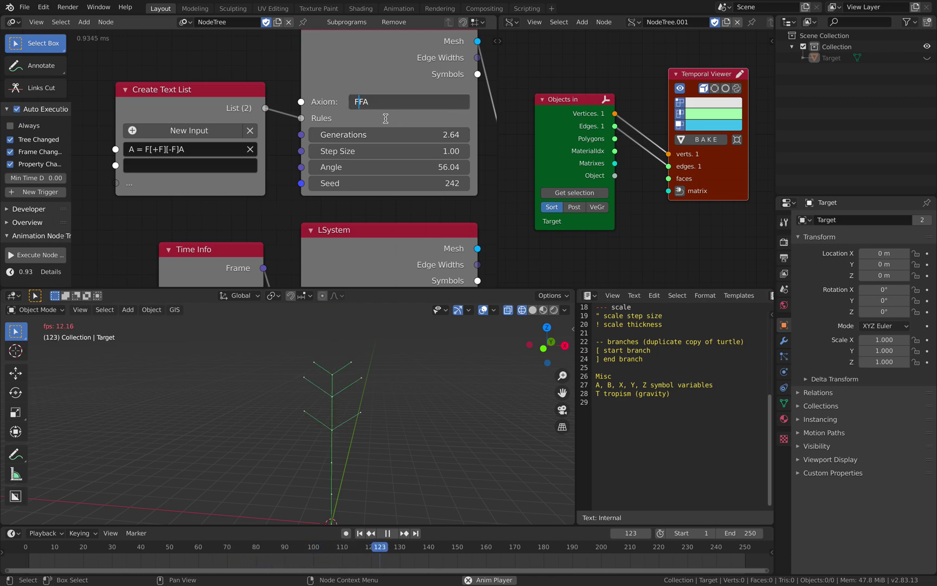
pyautogui.press('Return')
pyautogui.moveTo(395, 136); pyautogui.dragTo(406, 135)
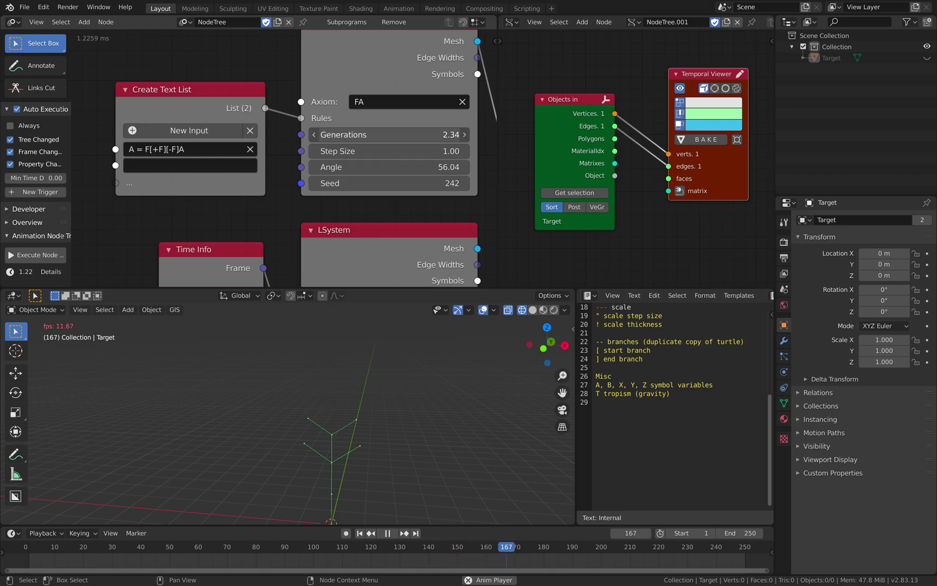
pyautogui.press('space')
pyautogui.hotkey('ctrl', 's')
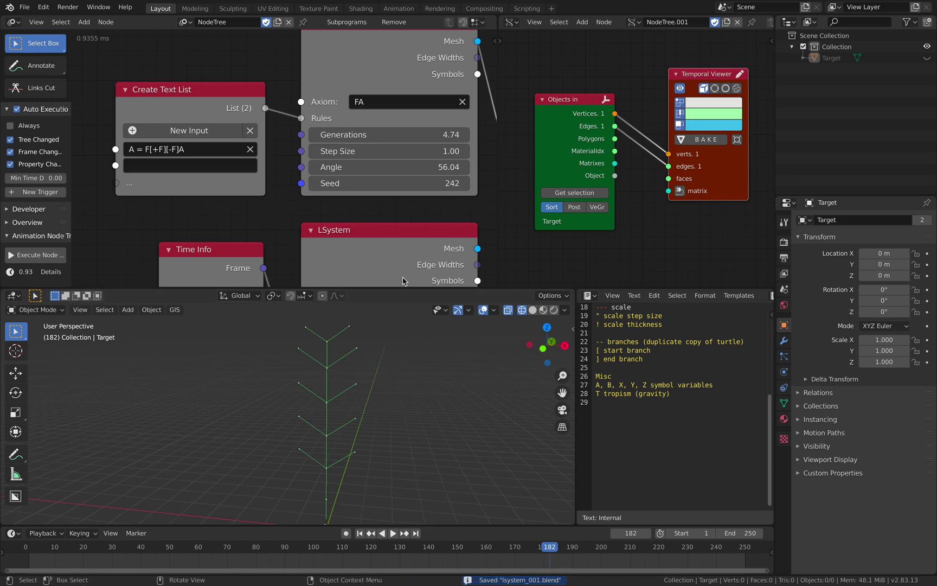
# Set the upper LSystem's axiom to FAB
pyautogui.moveTo(319, 167); pyautogui.dragTo(310, 170, button='middle')
pyautogui.scroll(2, 311, 169)
pyautogui.moveTo(246, 53); pyautogui.dragTo(196, 57, button='middle')
pyautogui.moveTo(272, 78); pyautogui.dragTo(278, 80, button='middle')
pyautogui.click(364, 100)
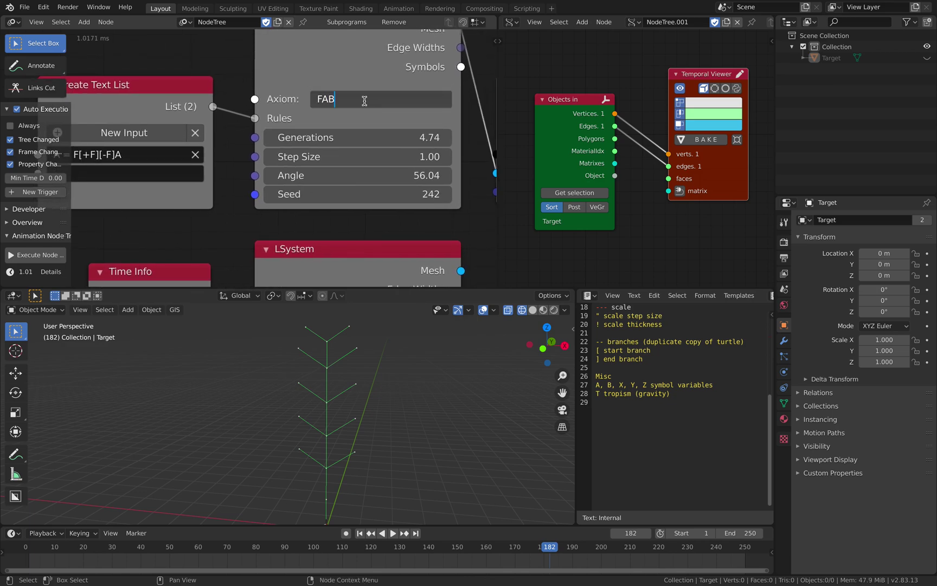
pyautogui.press('Return')
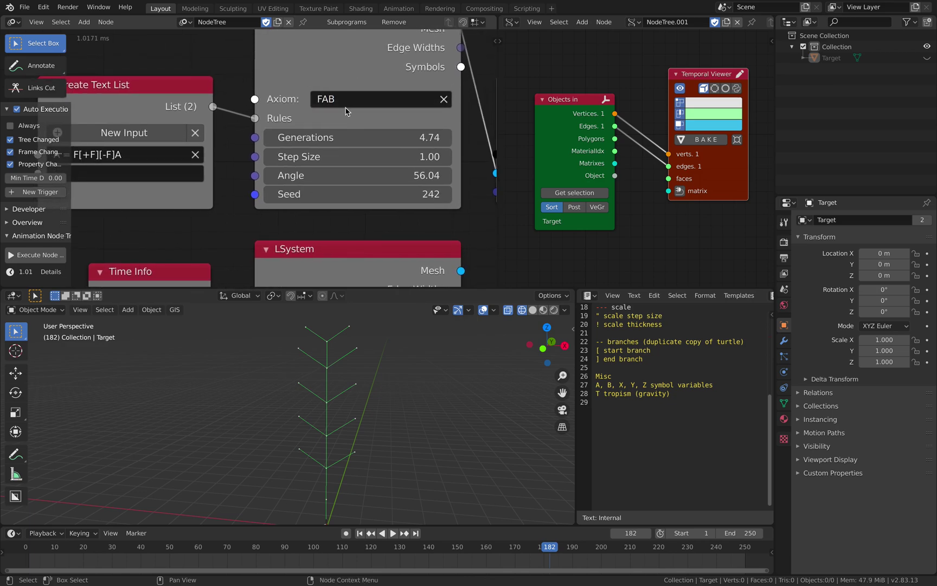
# Enter B = AFA as the second rule in the Create Text List
pyautogui.moveTo(346, 111); pyautogui.dragTo(369, 97, button='middle')
pyautogui.click(182, 169)
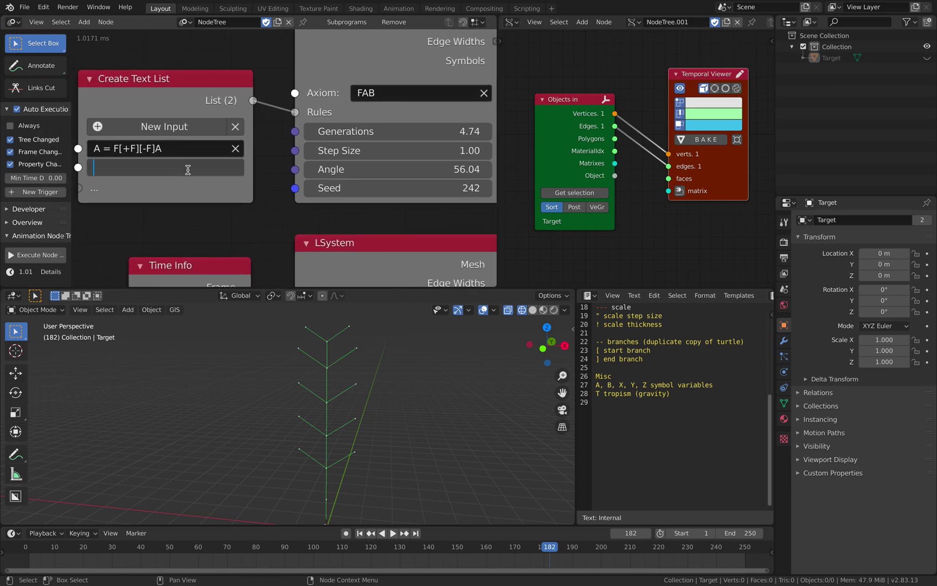
pyautogui.write('B = AFA')
pyautogui.press('Return')
# Vary the FAB LSystem's Generations during playback, leave it at 4.38, and save the file
pyautogui.press('space')
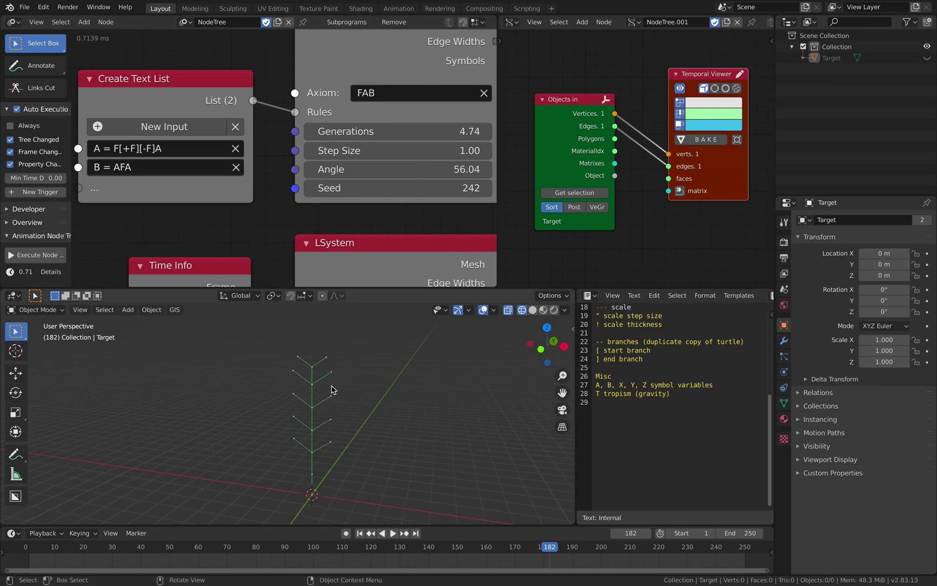
pyautogui.moveTo(353, 131)
pyautogui.mouseDown()
pyautogui.moveTo(303, 131)
pyautogui.moveTo(336, 131)
pyautogui.mouseUp()
pyautogui.press('space')
pyautogui.moveTo(412, 132)
pyautogui.mouseDown()
pyautogui.moveTo(423, 132)
pyautogui.moveTo(398, 133)
pyautogui.mouseUp()
pyautogui.press('space')
pyautogui.moveTo(331, 131)
pyautogui.mouseDown()
pyautogui.moveTo(308, 131)
pyautogui.moveTo(349, 131)
pyautogui.mouseUp()
pyautogui.press('space')
pyautogui.moveTo(347, 410); pyautogui.dragTo(344, 384, button='middle')
pyautogui.scroll(-1, 343, 380)
pyautogui.hotkey('ctrl', 's')
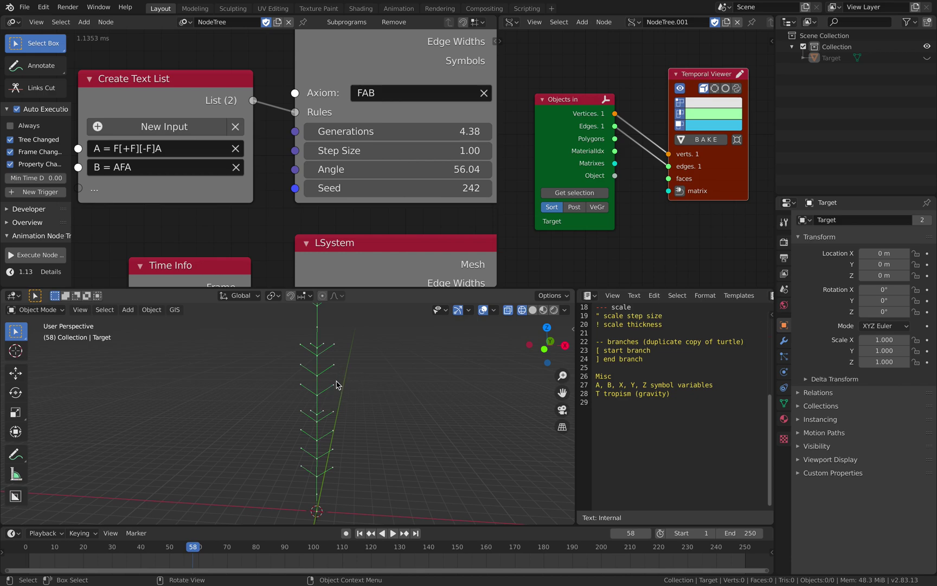
# Append FB to the first rule so that it reads A = F[+F][-F]AFB
pyautogui.click(180, 150)
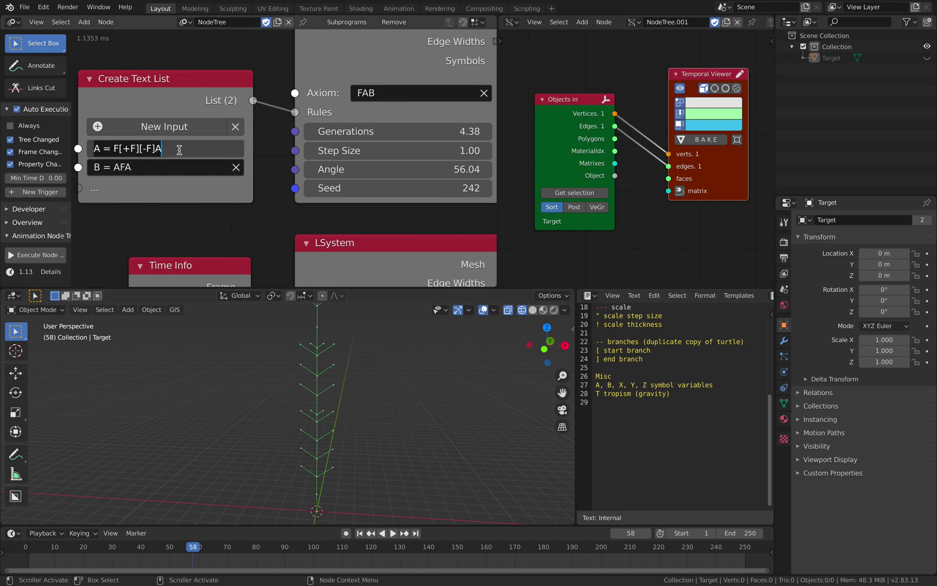
pyautogui.click(181, 152)
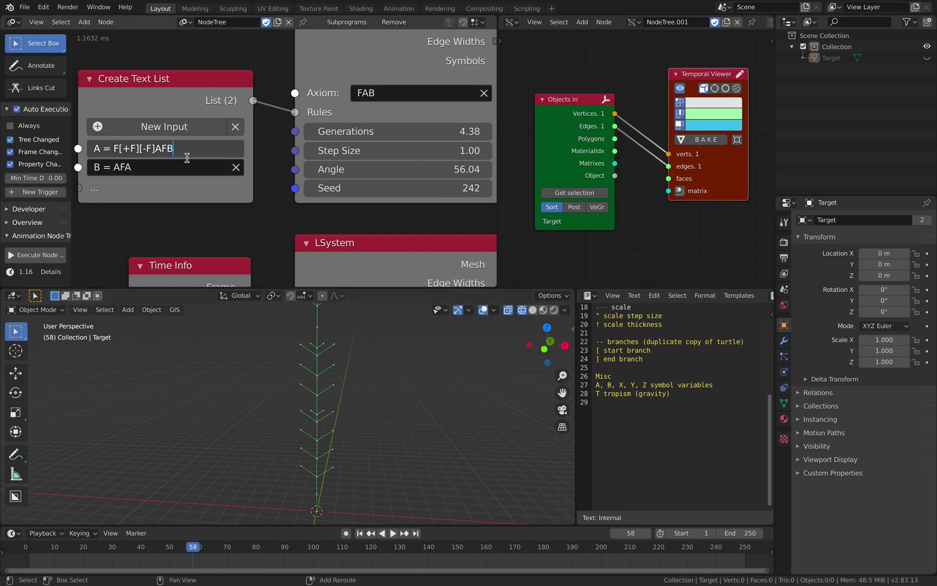
pyautogui.write('FB')
pyautogui.press('Return')
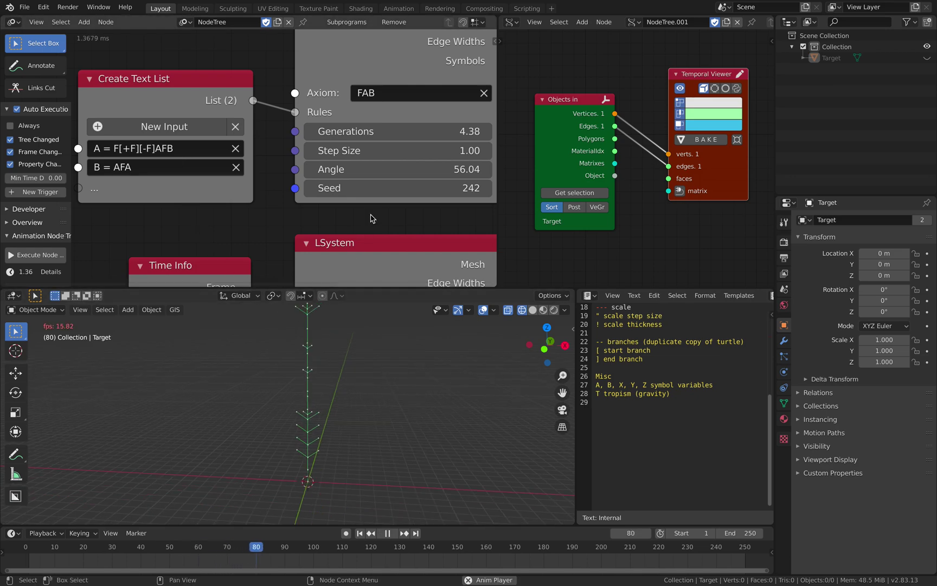
# Adjust the FAB LSystem's Generations to 4.86 and its Seed to 268 with playback, and save the file
pyautogui.moveTo(412, 133)
pyautogui.mouseDown()
pyautogui.moveTo(496, 131)
pyautogui.moveTo(344, 131)
pyautogui.moveTo(400, 131)
pyautogui.mouseUp()
pyautogui.press('space')
pyautogui.press('space')
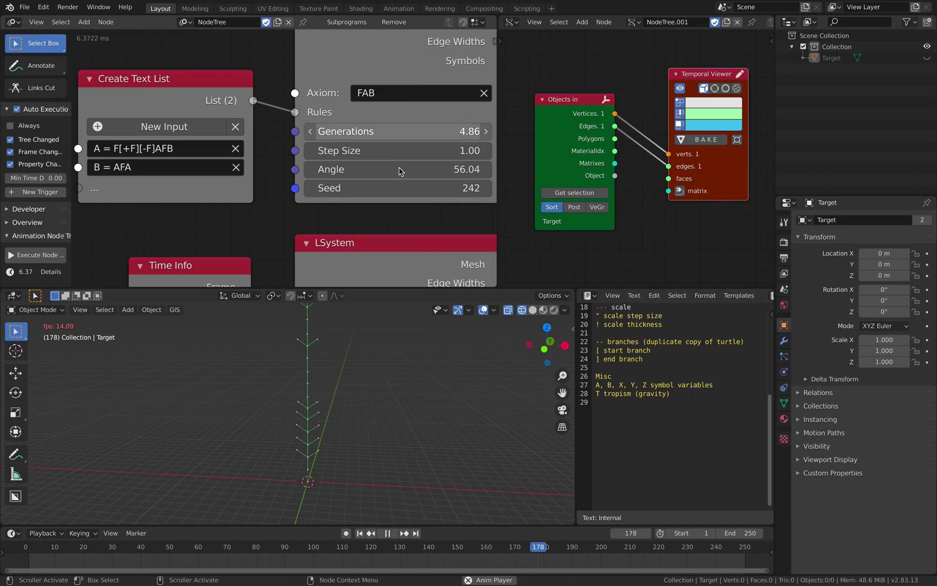
pyautogui.moveTo(396, 188); pyautogui.dragTo(387, 188)
pyautogui.keyDown('shift'); pyautogui.moveTo(348, 374); pyautogui.dragTo(350, 371, button='middle'); pyautogui.keyUp('shift')
pyautogui.scroll(1, 350, 371)
pyautogui.hotkey('ctrl', 's')
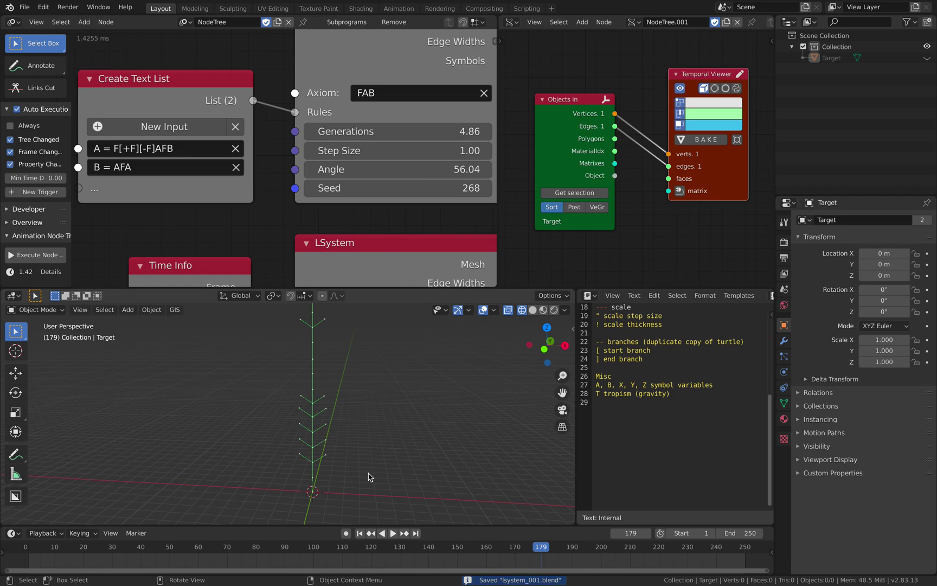
# Widen the Animation Nodes editor and move the Mesh Object Output node farther from the LSystem node
pyautogui.moveTo(377, 192); pyautogui.dragTo(327, 197, button='middle')
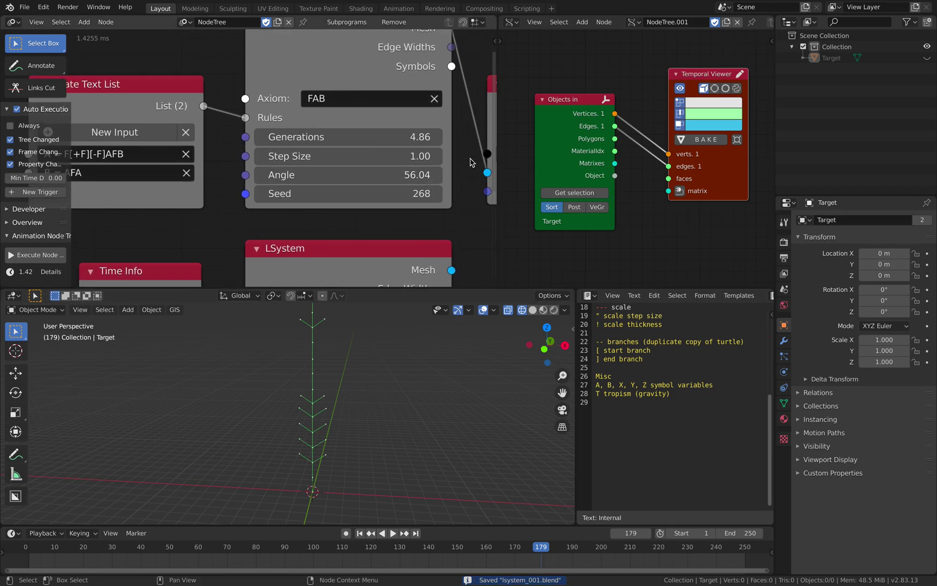
pyautogui.moveTo(498, 69); pyautogui.dragTo(669, 65)
pyautogui.moveTo(517, 133); pyautogui.dragTo(360, 123, button='middle')
pyautogui.scroll(-3, 416, 211)
pyautogui.moveTo(416, 211); pyautogui.dragTo(378, 170, button='middle')
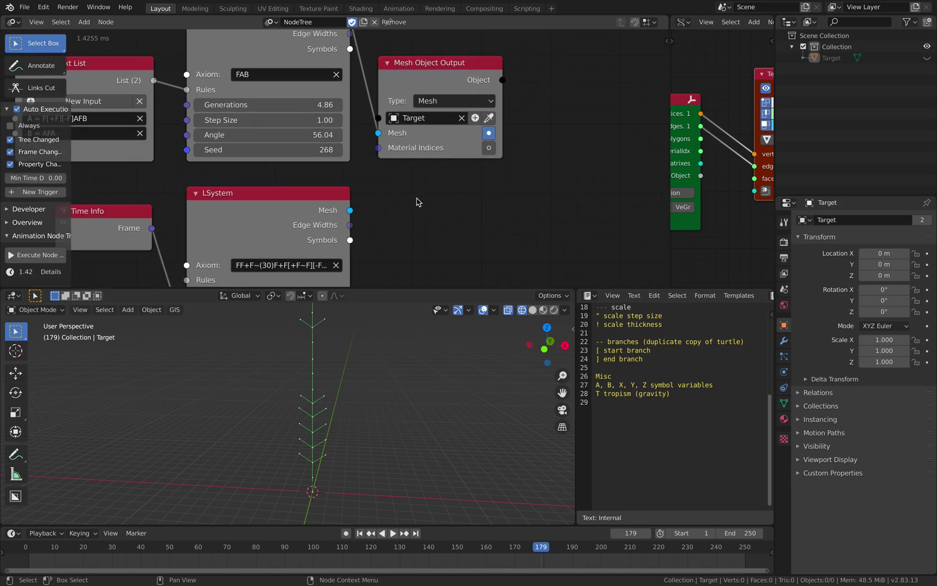
pyautogui.moveTo(417, 197); pyautogui.dragTo(406, 223, button='middle')
pyautogui.moveTo(413, 84); pyautogui.dragTo(518, 53)
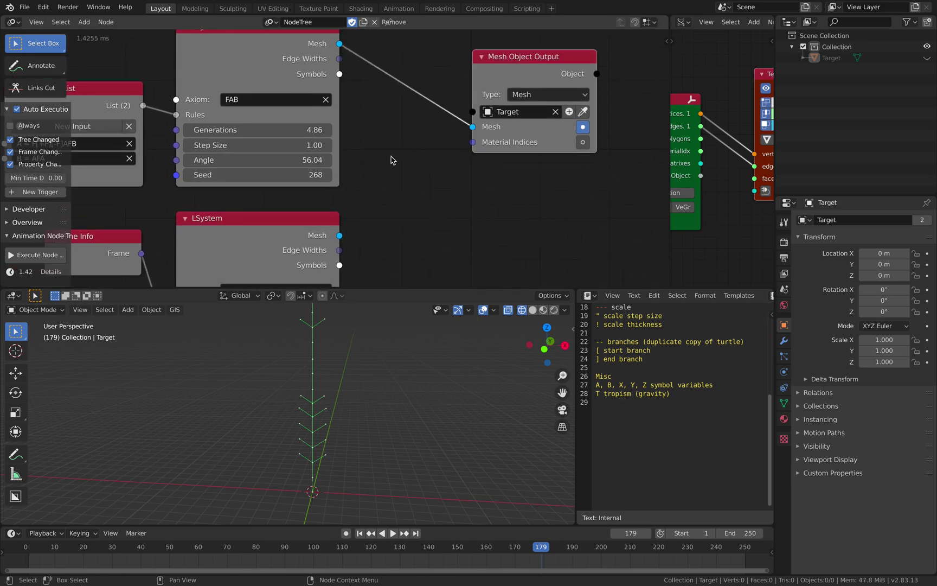
# Add a Viewer node below Mesh Object Output and connect the FAB LSystem's Symbols output to it
pyautogui.scroll(-1, 393, 160)
pyautogui.moveTo(393, 160); pyautogui.dragTo(395, 124, button='middle')
pyautogui.hotkey('shift', 'a')
pyautogui.click(396, 121)
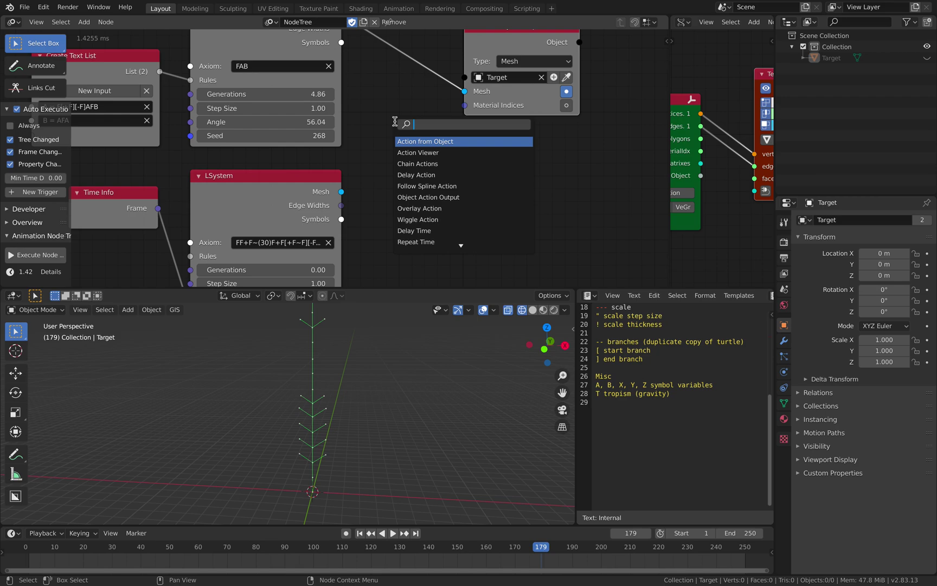
pyautogui.write('viewer')
pyautogui.press('Down')
pyautogui.press('Down')
pyautogui.press('Down')
pyautogui.press('Down')
pyautogui.press('Return')
pyautogui.click(394, 121)
pyautogui.moveTo(394, 121); pyautogui.dragTo(393, 140, button='middle')
pyautogui.moveTo(340, 62); pyautogui.dragTo(393, 165)
# Widen the Viewer node so that its symbol string takes fewer lines
pyautogui.moveTo(459, 261); pyautogui.dragTo(455, 232, button='middle')
pyautogui.scroll(-1, 492, 193)
pyautogui.moveTo(494, 193); pyautogui.dragTo(490, 192, button='middle')
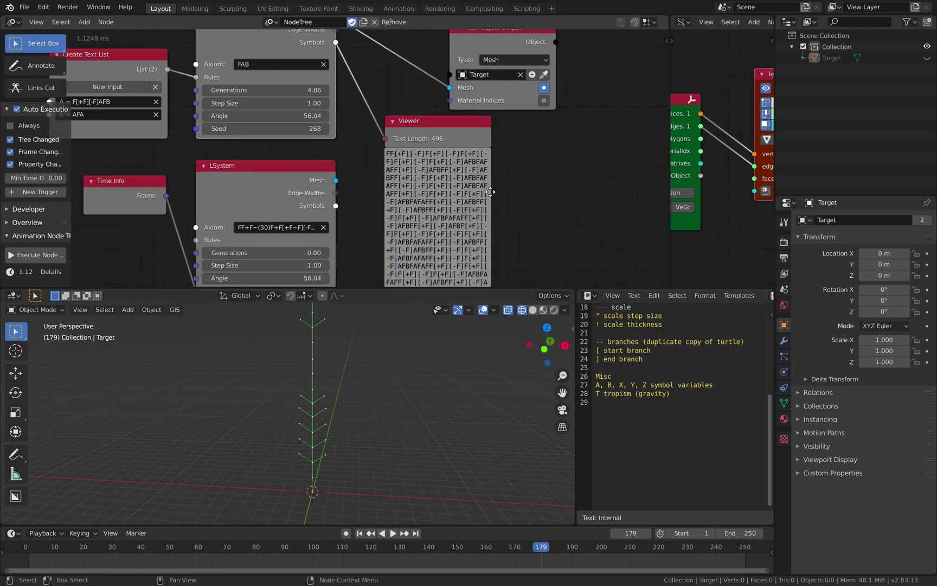
pyautogui.scroll(-1, 490, 191)
pyautogui.scroll(2, 480, 172)
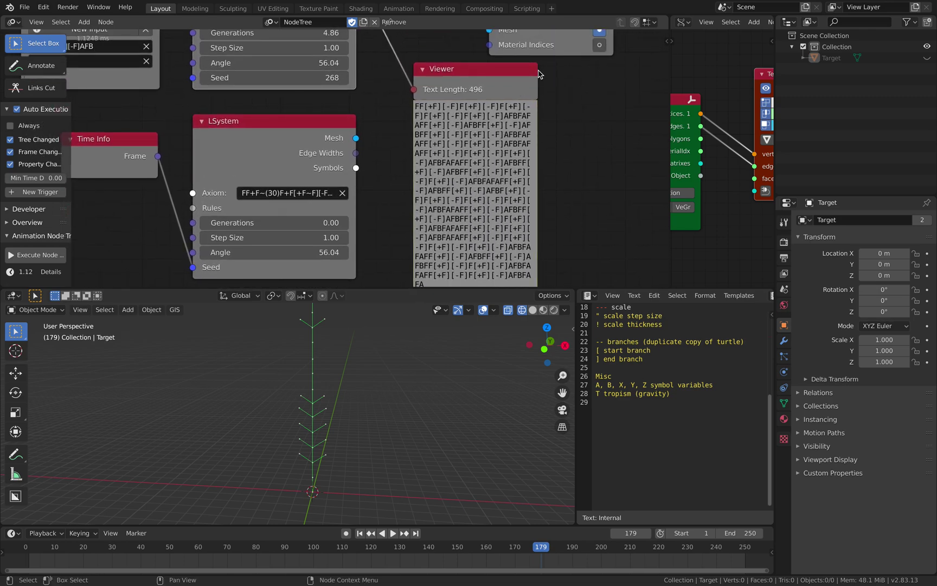
pyautogui.moveTo(539, 75); pyautogui.dragTo(585, 74)
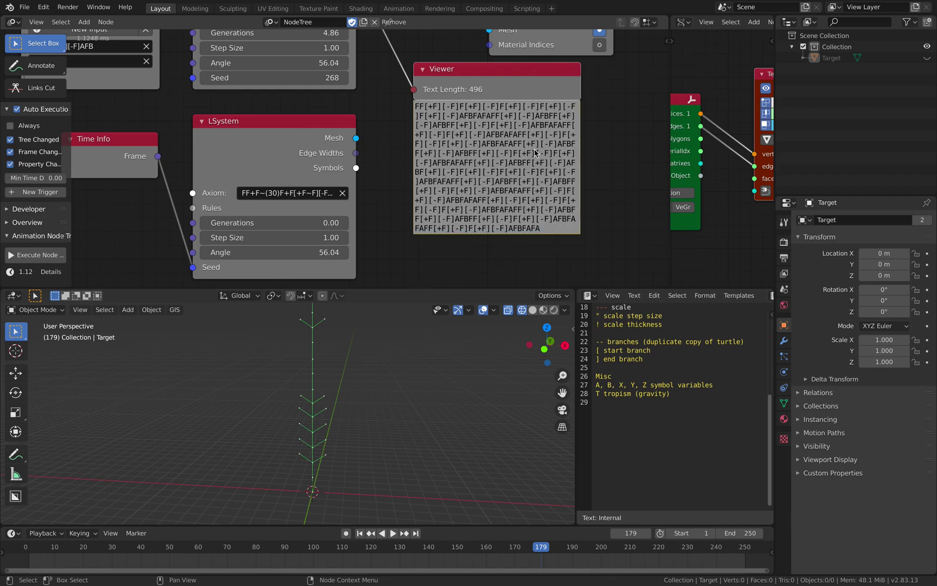
pyautogui.moveTo(310, 123); pyautogui.dragTo(329, 201, button='middle')
pyautogui.scroll(-1, 315, 115)
pyautogui.moveTo(288, 101); pyautogui.dragTo(292, 88, button='middle')
pyautogui.moveTo(449, 252); pyautogui.dragTo(445, 218, button='middle')
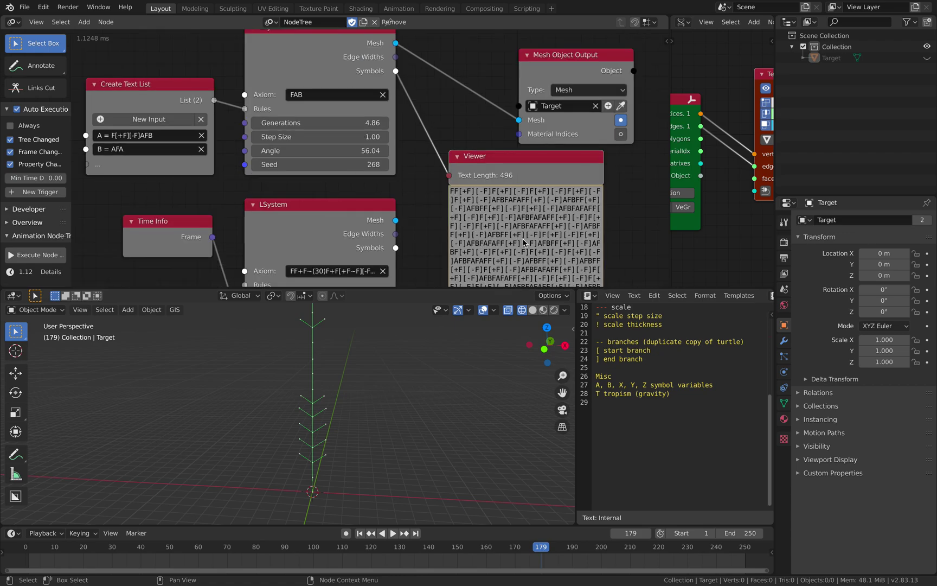
# Save the file and change the second rule in Create Text List to B = AFB
pyautogui.moveTo(328, 125); pyautogui.dragTo(365, 126, button='middle')
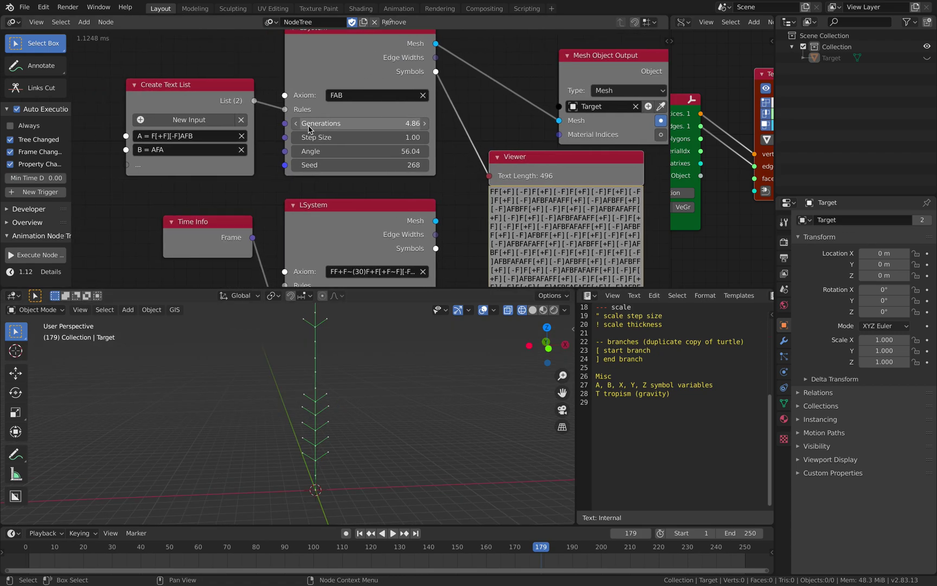
pyautogui.scroll(3, 156, 144)
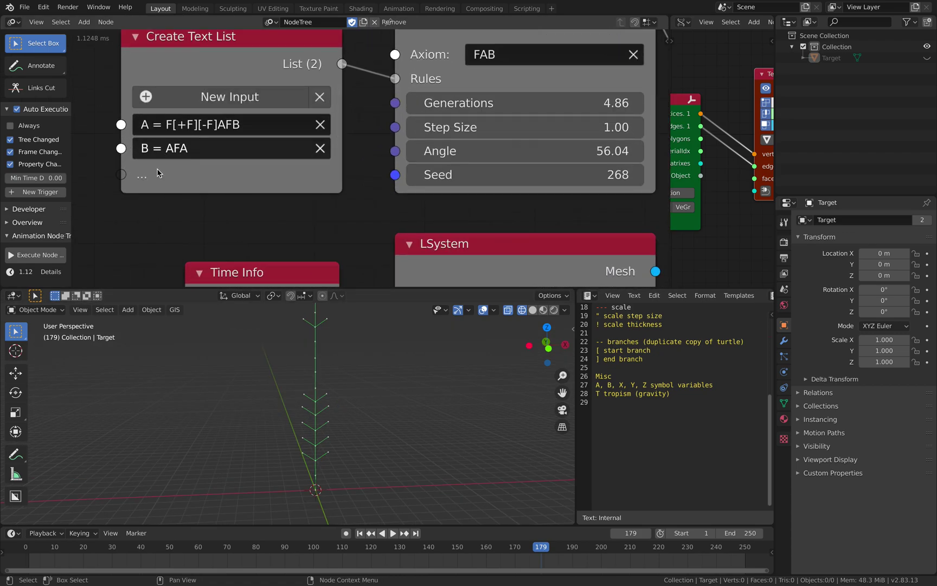
pyautogui.keyDown('shift'); pyautogui.moveTo(344, 358); pyautogui.dragTo(328, 364, button='middle'); pyautogui.keyUp('shift')
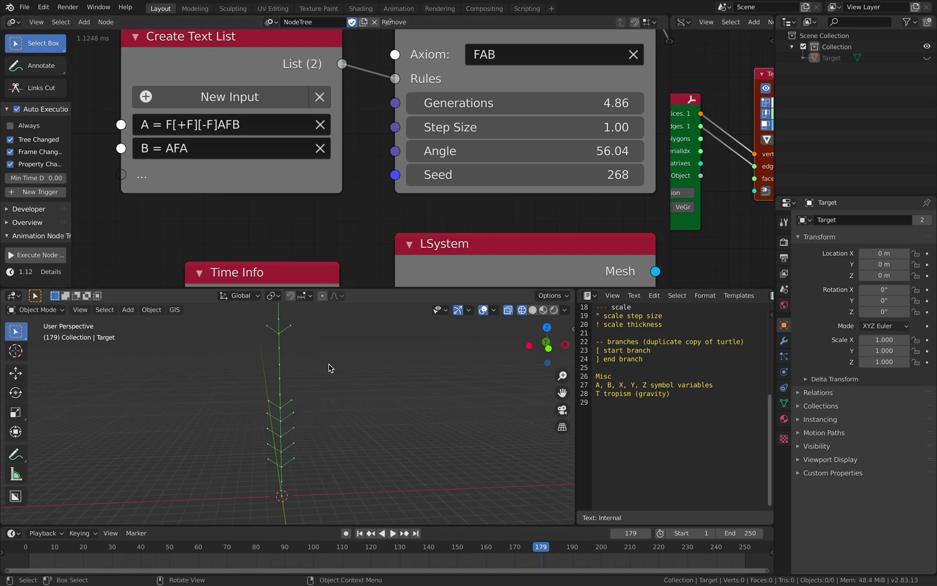
pyautogui.hotkey('ctrl', 's')
pyautogui.click(205, 149)
pyautogui.click(206, 149)
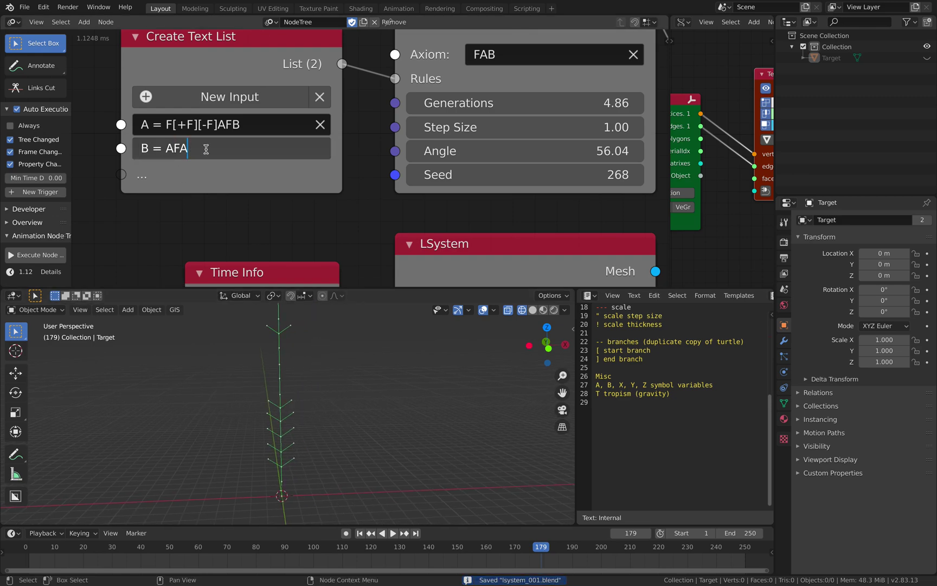
pyautogui.press('Return')
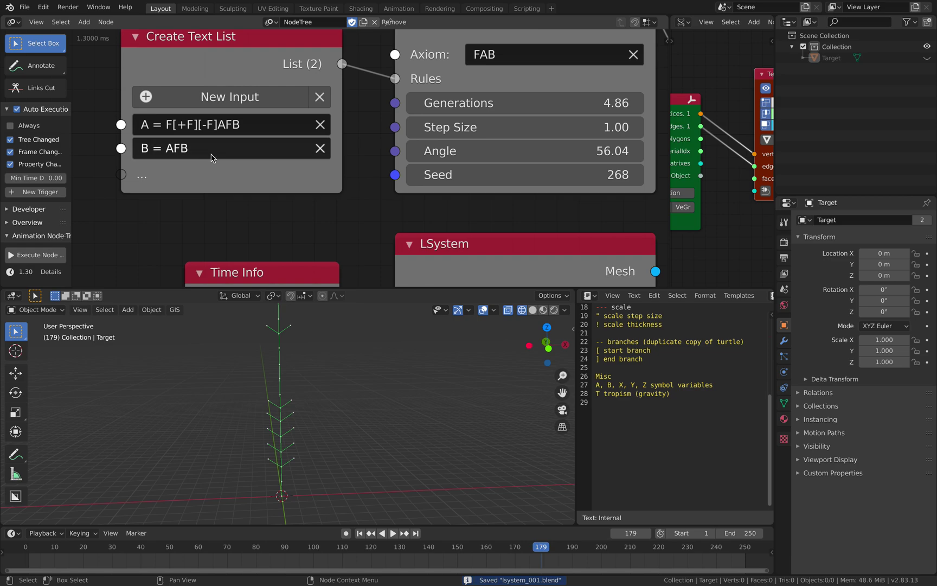
# Set the FAB LSystem's Generations to 4.68 and preview the growth with playback from another angle
pyautogui.press('space')
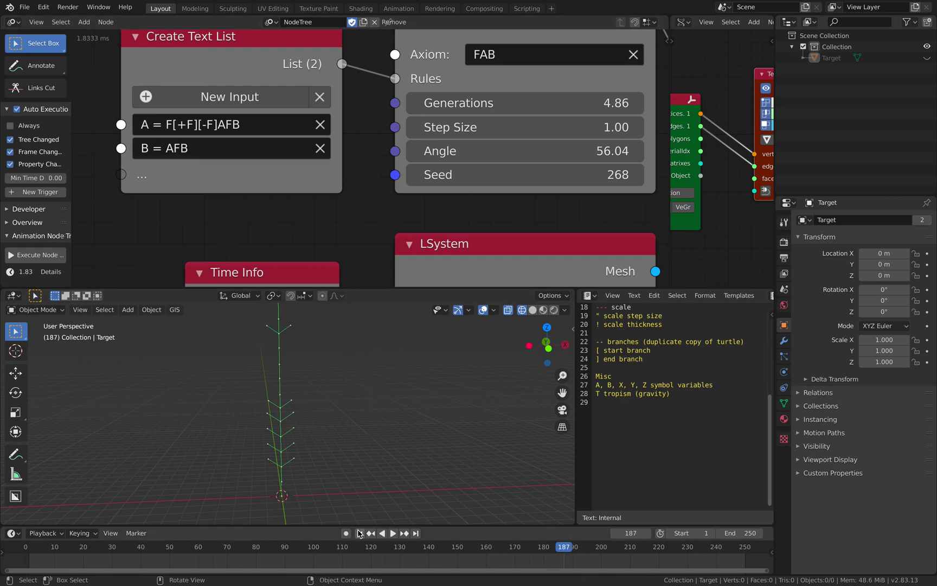
pyautogui.moveTo(482, 104)
pyautogui.mouseDown()
pyautogui.moveTo(371, 104)
pyautogui.moveTo(486, 104)
pyautogui.moveTo(471, 103)
pyautogui.mouseUp()
pyautogui.moveTo(415, 321); pyautogui.dragTo(381, 333, button='middle')
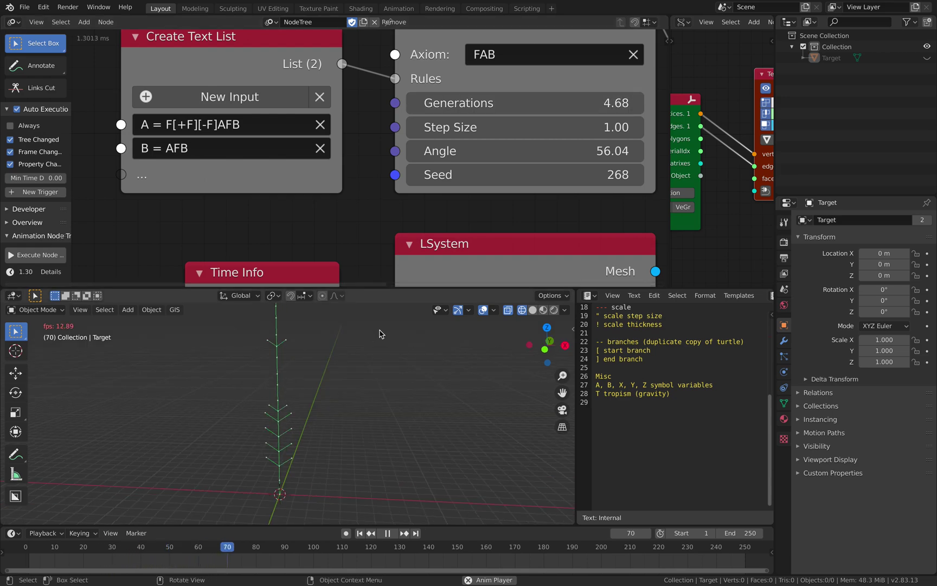
pyautogui.press('space')
# Change the FAB LSystem's axiom to F[+A][-B]
pyautogui.click(486, 55)
pyautogui.click(482, 55)
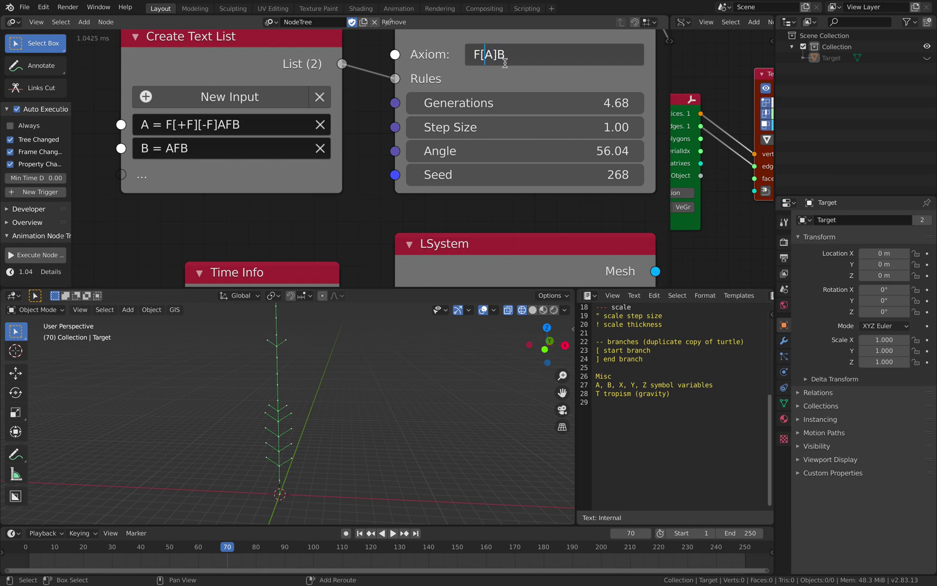
pyautogui.write('+')
pyautogui.press('Return')
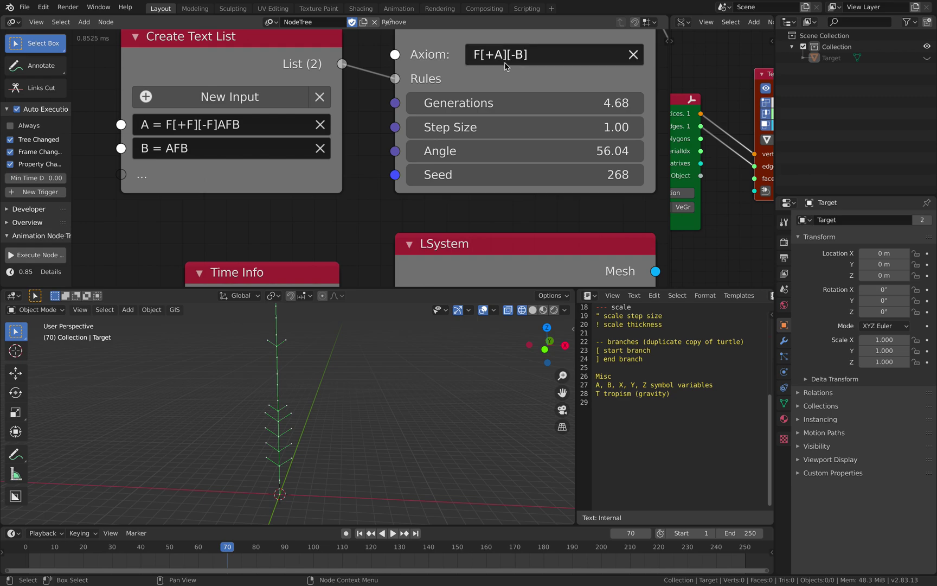
# During playback, set the LSystem's Step Size to 0.40, Angle to 27.54 and Generations to 11.16
pyautogui.press('space')
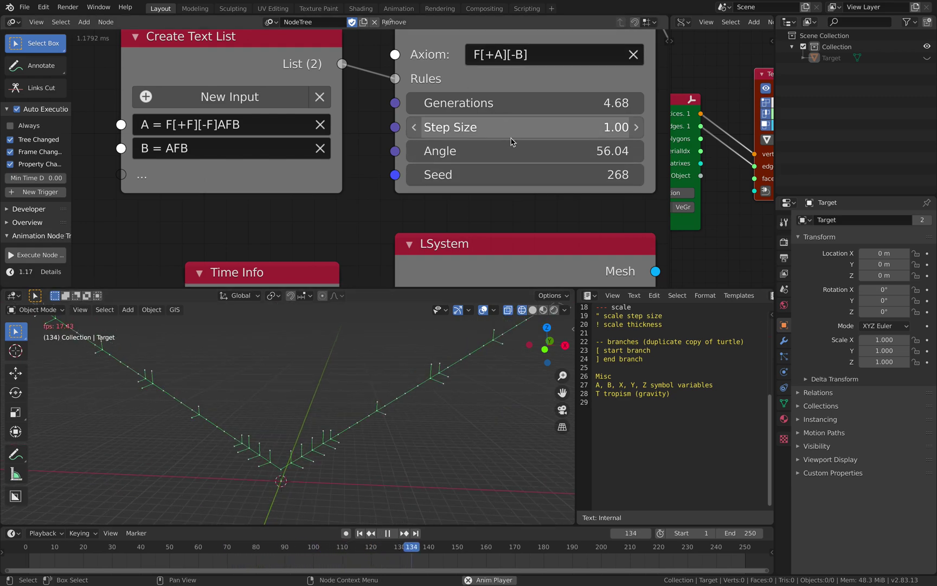
pyautogui.moveTo(536, 129); pyautogui.dragTo(467, 150)
pyautogui.moveTo(467, 102); pyautogui.dragTo(588, 102)
pyautogui.moveTo(539, 103); pyautogui.dragTo(583, 103)
pyautogui.press('space')
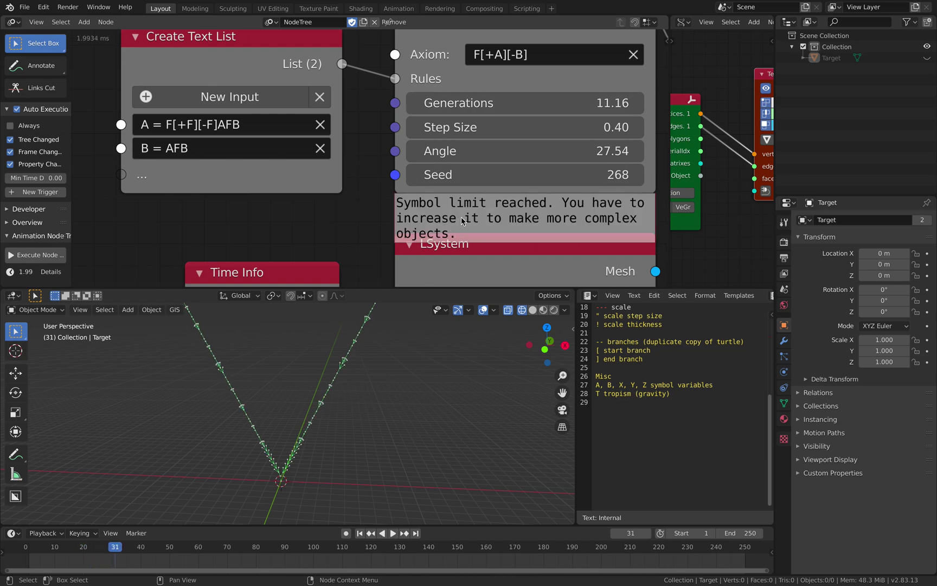
# Set the LSystem's Generations to 6.72, inspect the growth with playback, and save the file
pyautogui.moveTo(534, 103); pyautogui.dragTo(576, 104)
pyautogui.press('space')
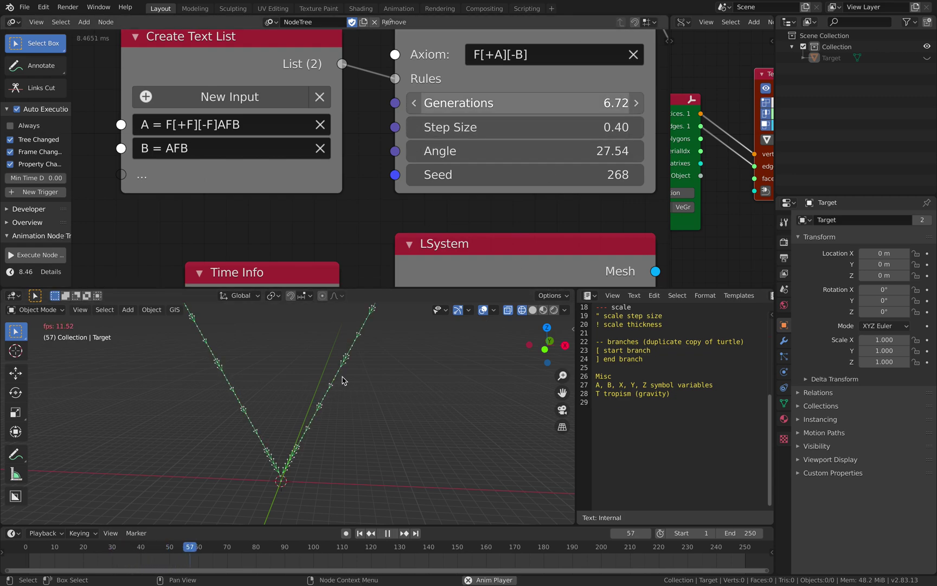
pyautogui.press('space')
pyautogui.moveTo(343, 379); pyautogui.dragTo(370, 386, button='middle')
pyautogui.scroll(4, 354, 444)
pyautogui.scroll(-4, 378, 410)
pyautogui.hotkey('ctrl', 's')
pyautogui.scroll(2, 369, 411)
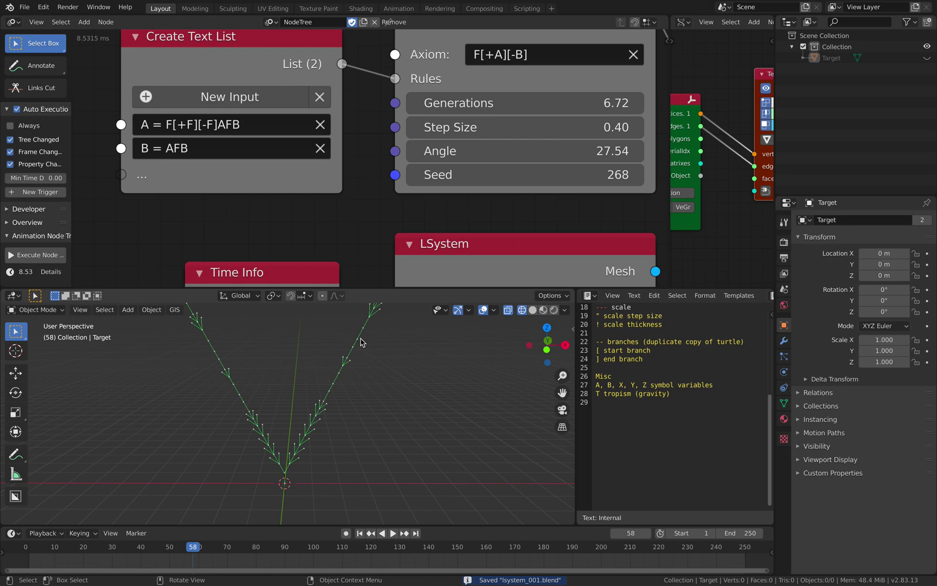
# Insert F before A and before B in the branches so that the axiom reads F[+FA][-FB]
pyautogui.click(507, 54)
pyautogui.click(507, 54)
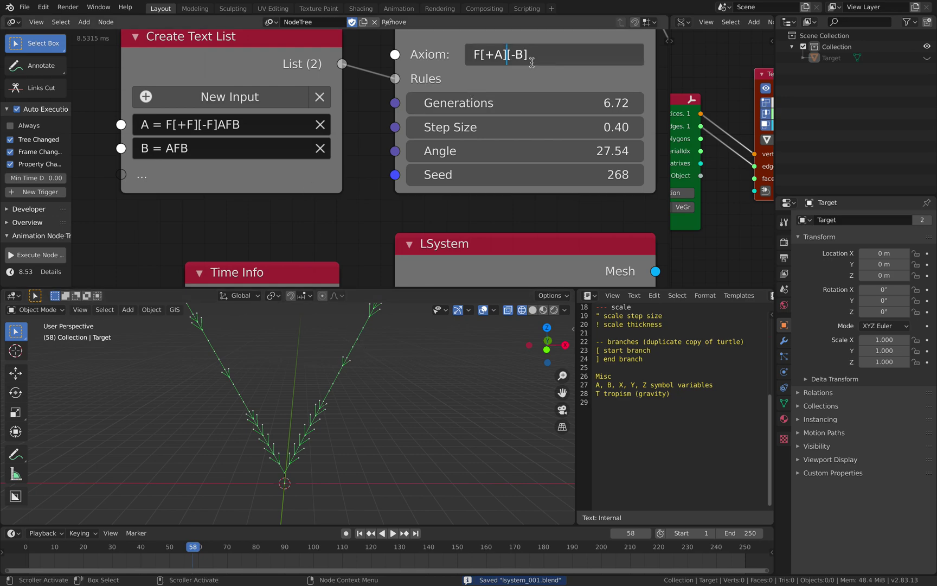
pyautogui.write('F[+')
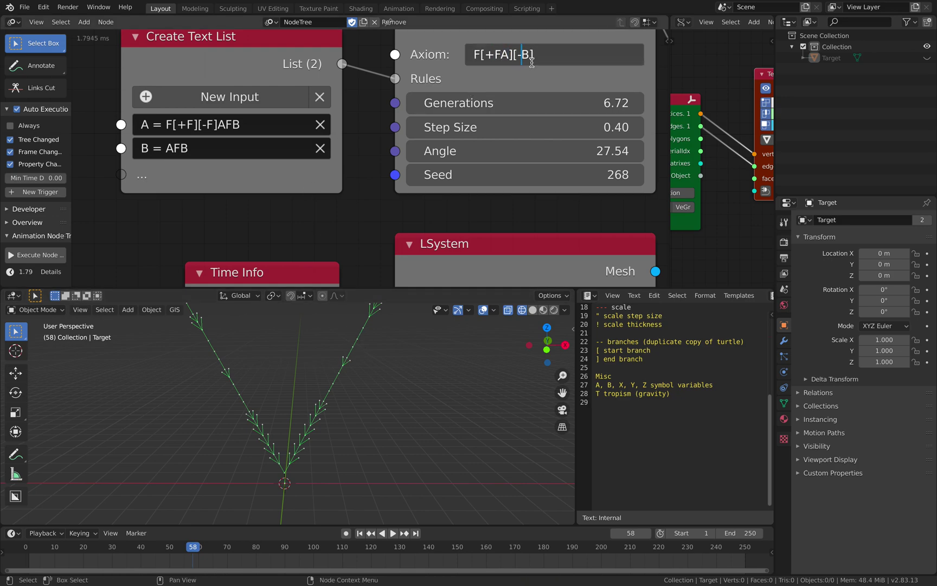
pyautogui.write('F')
pyautogui.press('Return')
# Add 30-degree random rotations to both branches so that the axiom reads F[~(30)FA][~(30)-FB]
pyautogui.click(494, 54)
pyautogui.click(494, 55)
pyautogui.write('(')
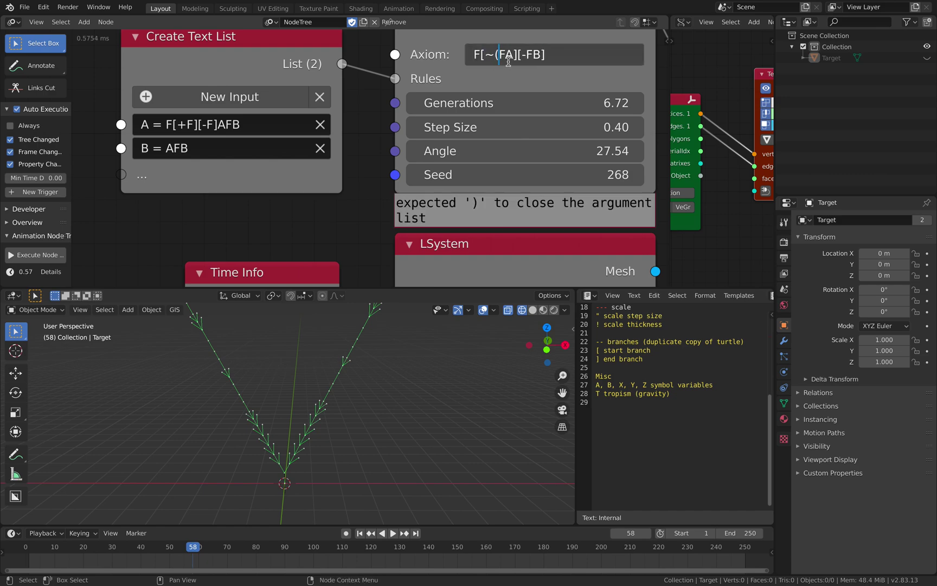
pyautogui.write('30)FA][')
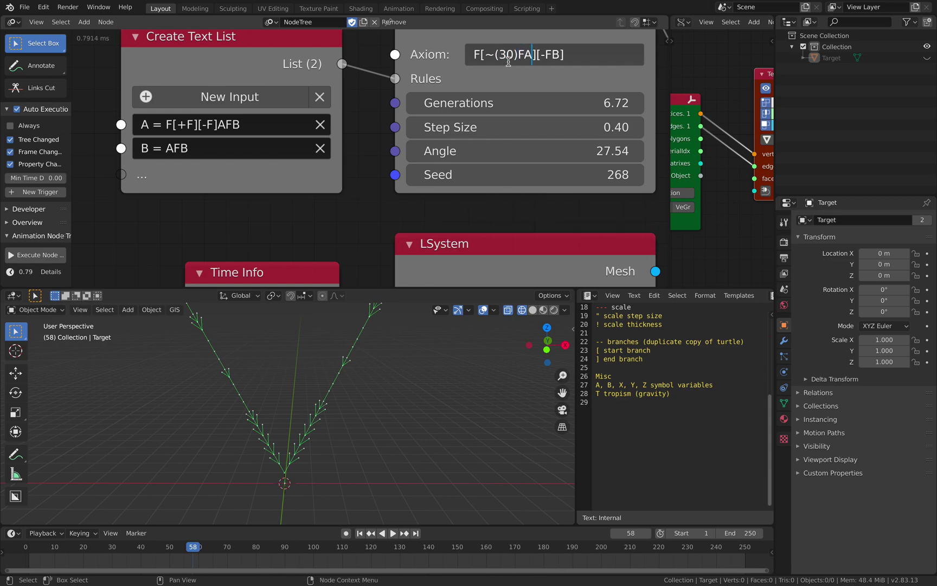
pyautogui.write('~(30')
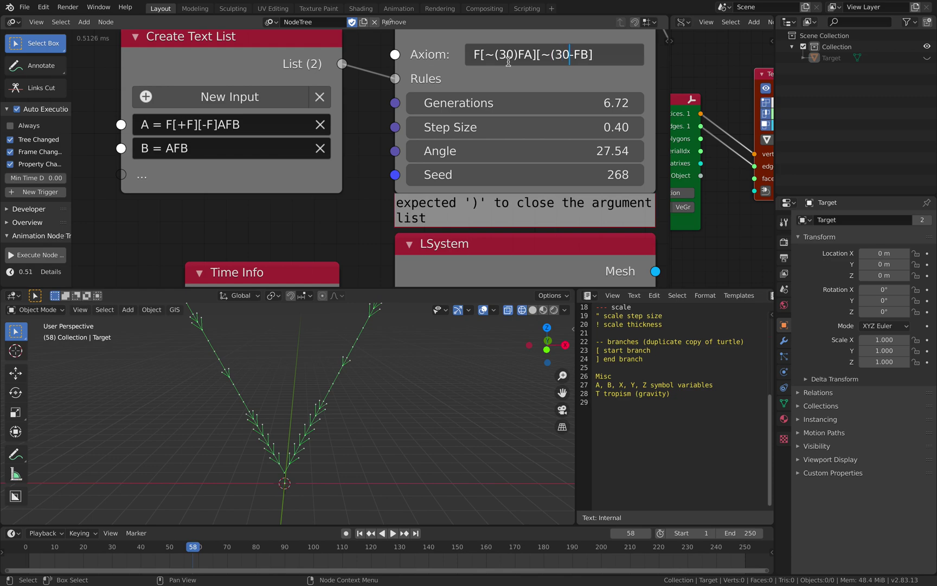
pyautogui.write(')')
pyautogui.press('Return')
# Preview the randomised branches with playback and set the LSystem's Seed to 466
pyautogui.press('space')
pyautogui.press('space')
pyautogui.scroll(-2, 336, 412)
pyautogui.press('space')
pyautogui.press('space')
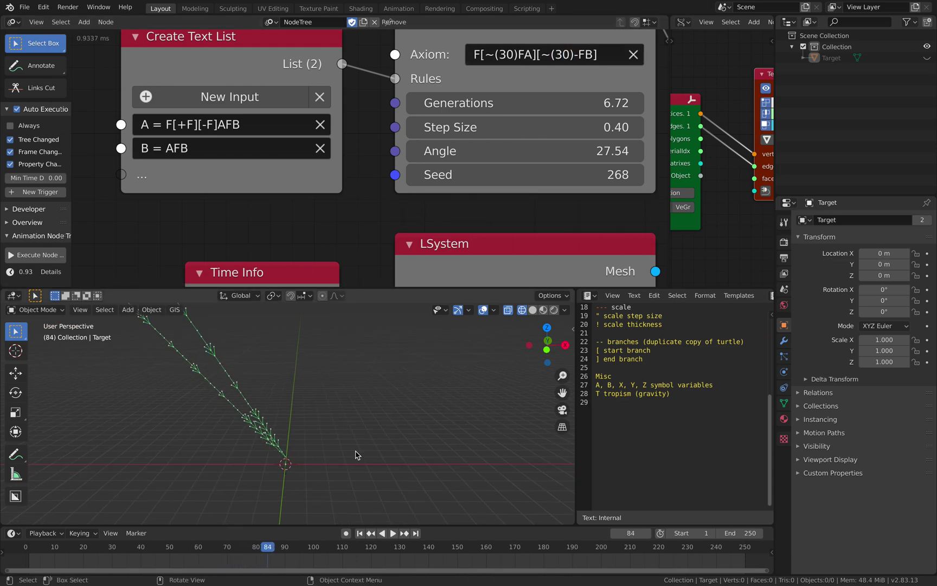
pyautogui.press('space')
pyautogui.moveTo(482, 175); pyautogui.dragTo(565, 174)
pyautogui.press('space')
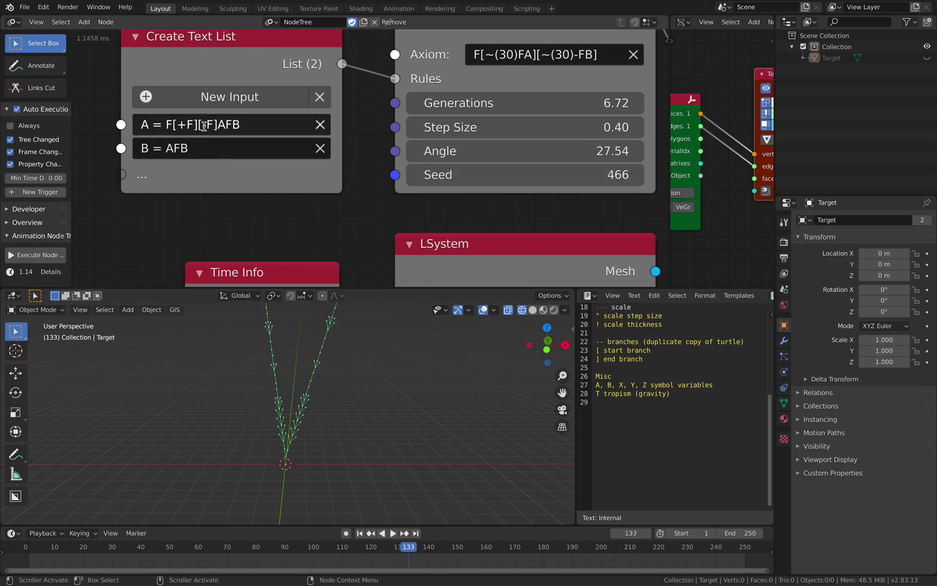
# Rewrite the first rule as A = F[~+F][A][~-F]B
pyautogui.click(186, 124)
pyautogui.click(186, 123)
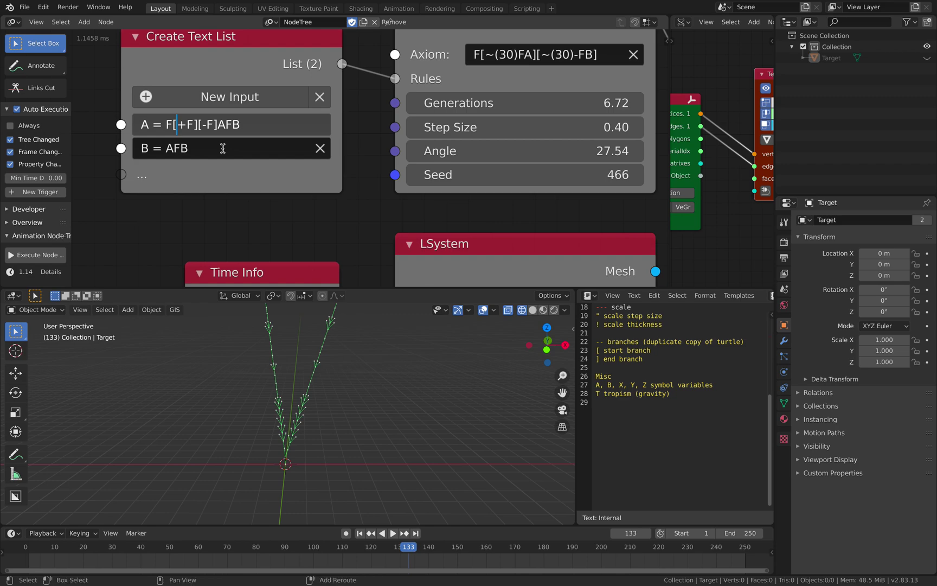
pyautogui.write('~')
pyautogui.press('Right')
pyautogui.press('Right')
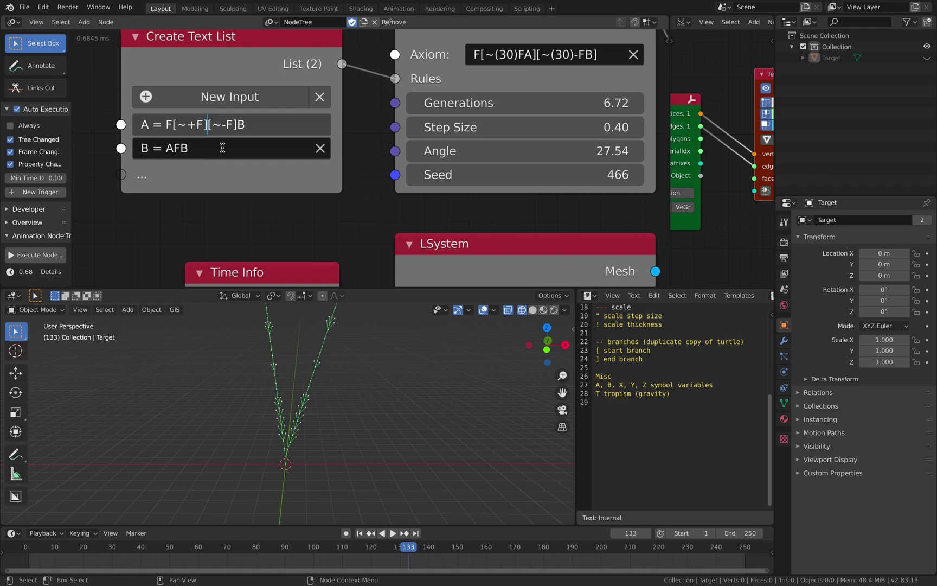
pyautogui.write('F')
pyautogui.press('BackSpace')
pyautogui.write('A')
pyautogui.press('Return')
# Bracket F and B in the second rule so that it reads B = A[F][B], and save the file
pyautogui.click(222, 151)
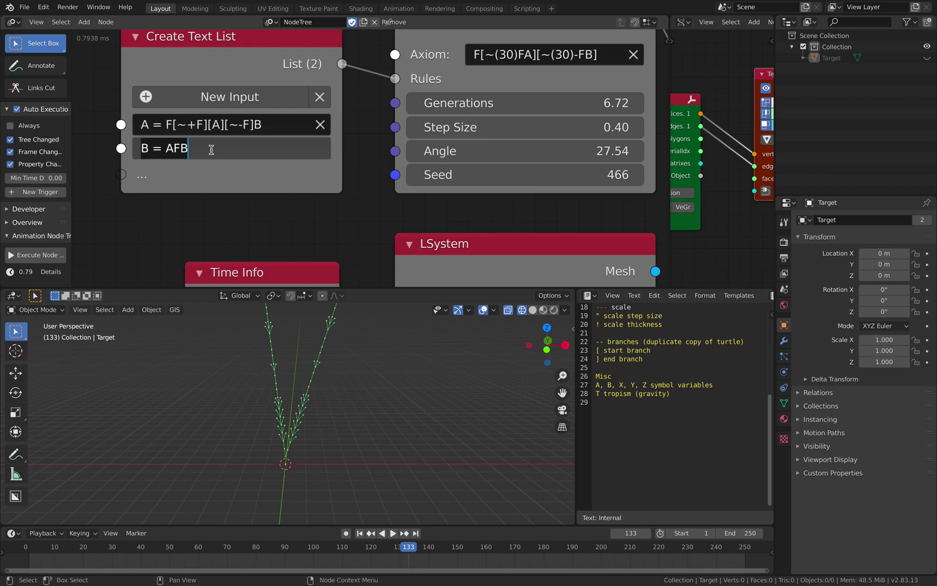
pyautogui.click(191, 148)
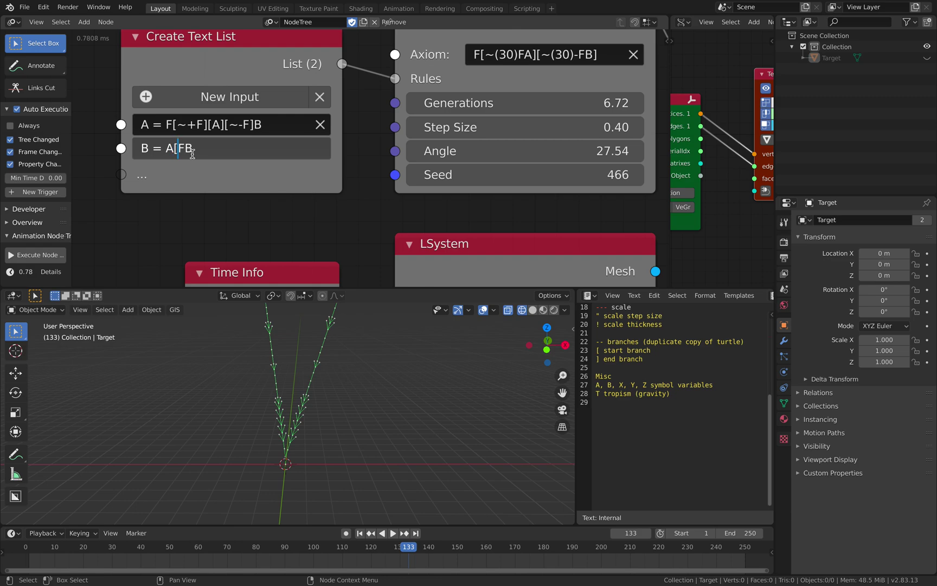
pyautogui.press('Return')
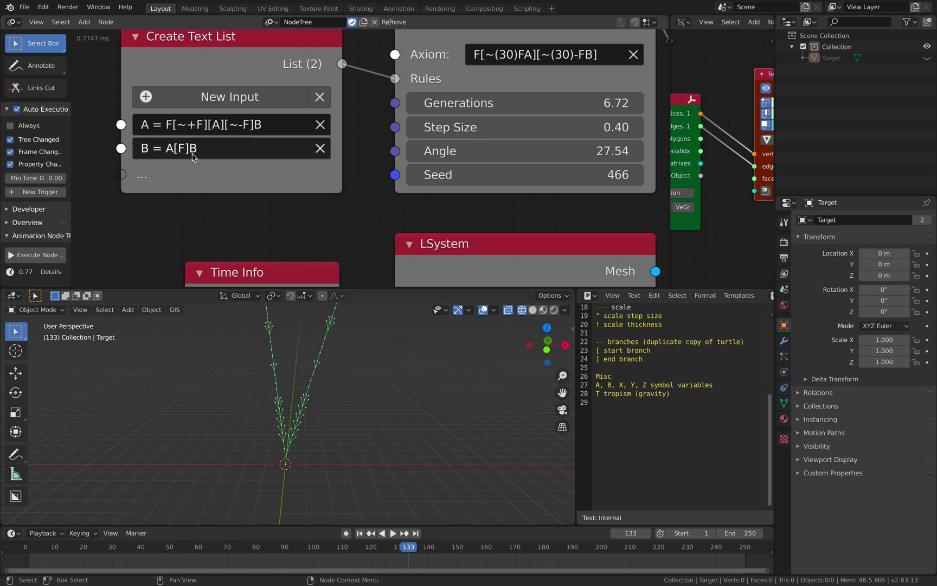
pyautogui.click(204, 154)
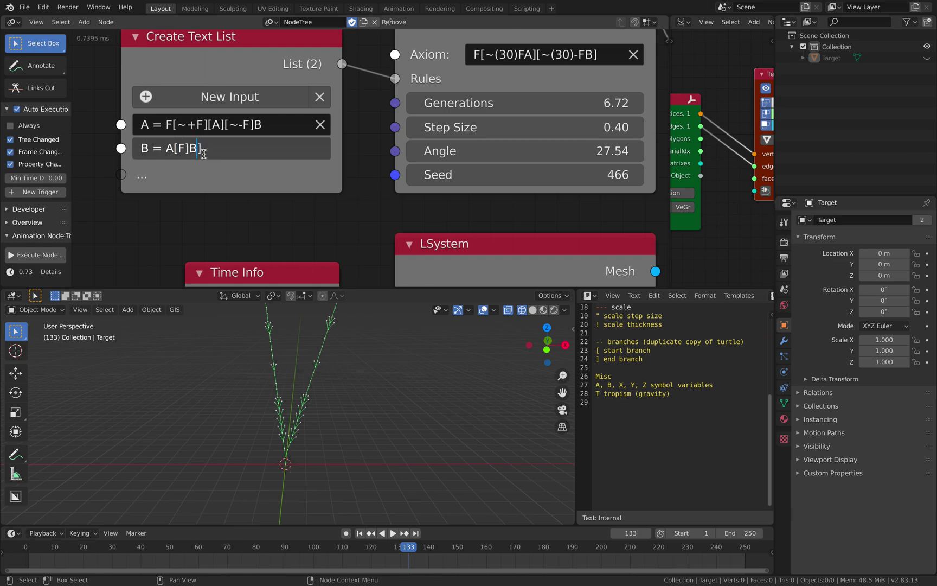
pyautogui.write('[')
pyautogui.press('Return')
pyautogui.hotkey('ctrl', 's')
# Play the growth from the first frame, set the LSystem's Generations to 3.00, and save the file
pyautogui.press('space')
pyautogui.keyDown('shift'); pyautogui.moveTo(288, 401); pyautogui.dragTo(301, 381, button='middle'); pyautogui.keyUp('shift')
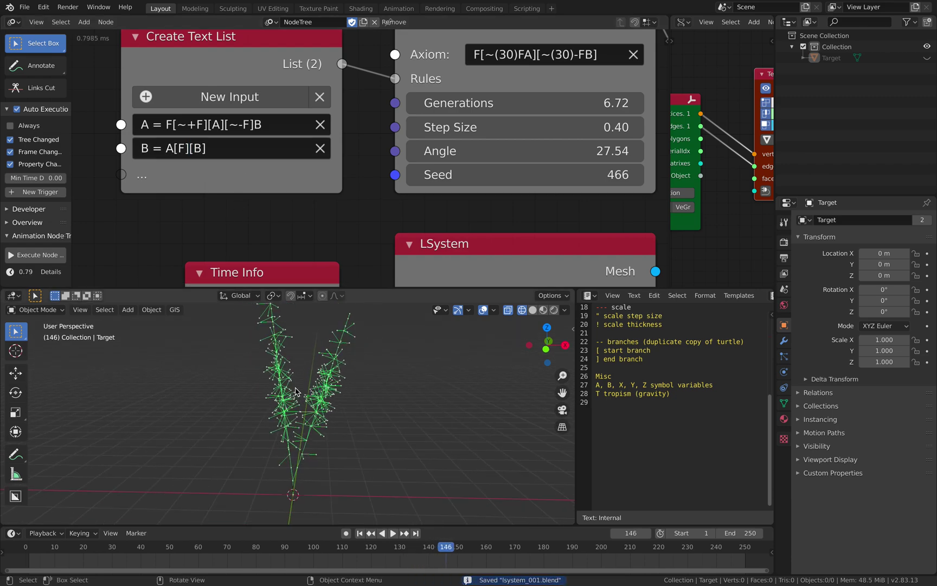
pyautogui.click(359, 533)
pyautogui.press('space')
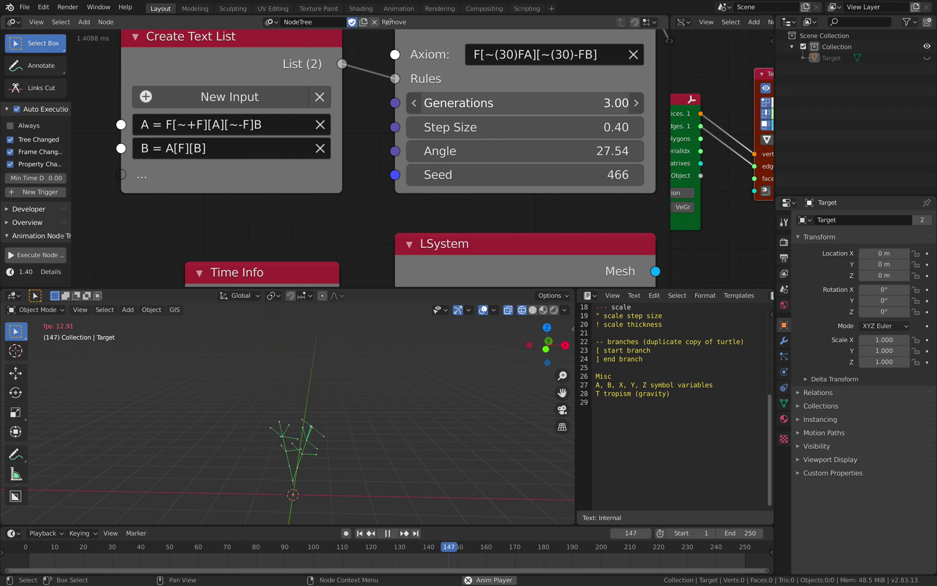
pyautogui.scroll(2, 324, 437)
pyautogui.moveTo(312, 437); pyautogui.dragTo(335, 431, button='middle')
pyautogui.press('space')
pyautogui.hotkey('ctrl', 's')
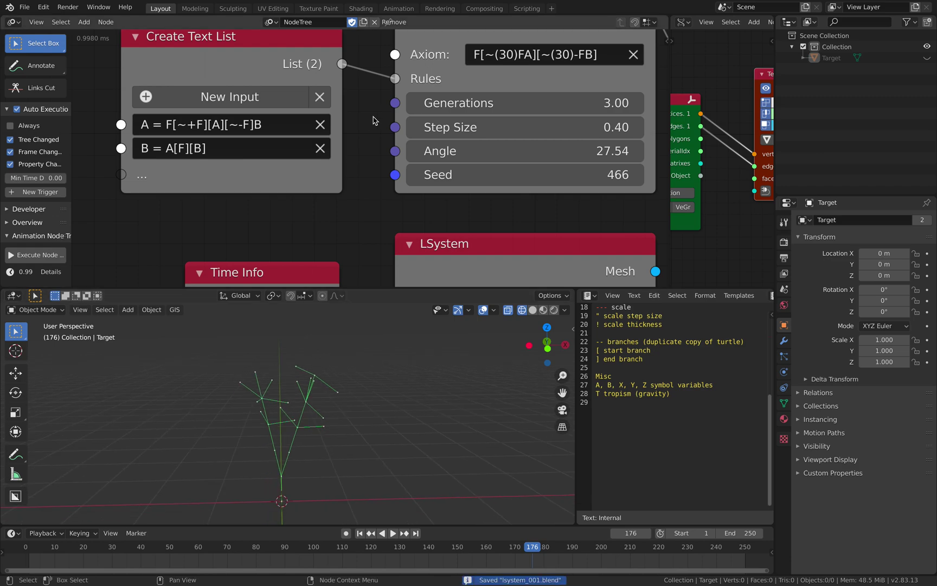
pyautogui.scroll(-2, 375, 125)
pyautogui.moveTo(373, 130); pyautogui.dragTo(303, 117, button='middle')
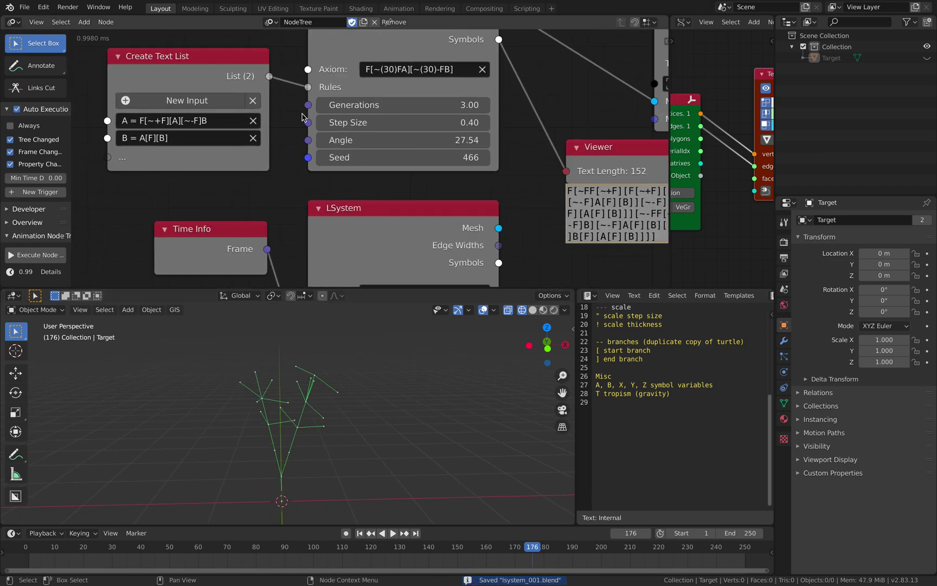
# Enlarge the Sverchok node editor beside the Animation Nodes tree, bring its nodes into view, and save the file
pyautogui.moveTo(398, 123); pyautogui.dragTo(336, 128, button='middle')
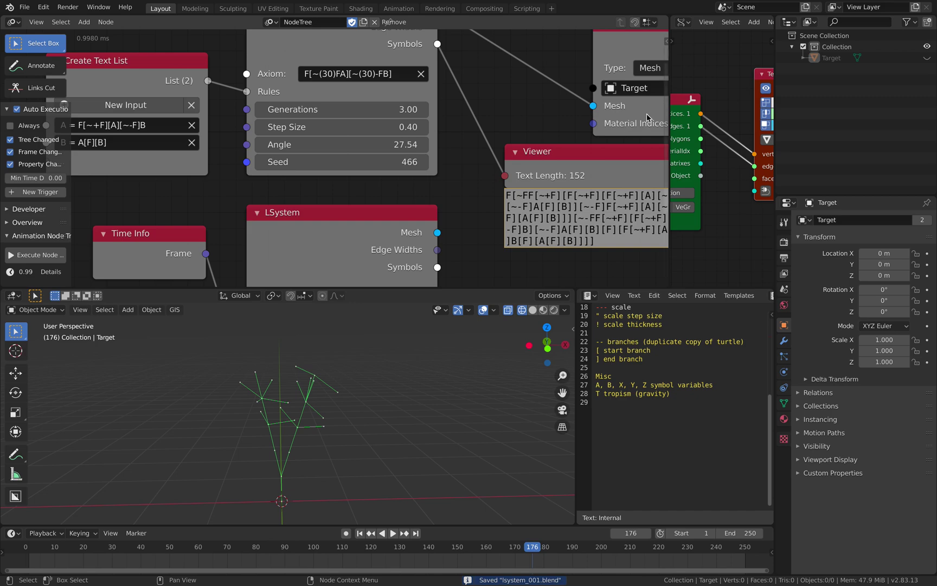
pyautogui.moveTo(669, 108); pyautogui.dragTo(611, 112)
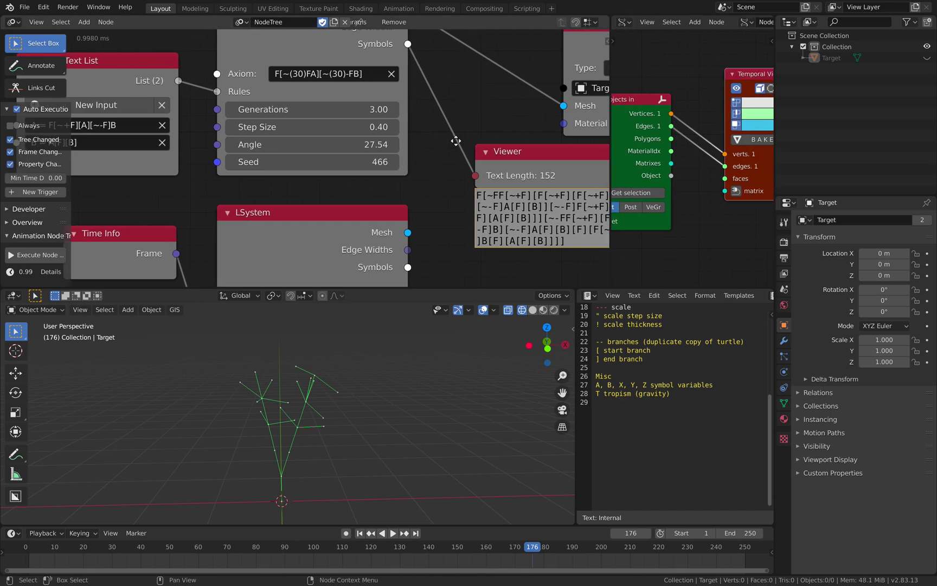
pyautogui.moveTo(468, 145); pyautogui.dragTo(353, 143, button='middle')
pyautogui.moveTo(352, 394); pyautogui.dragTo(318, 427, button='middle')
pyautogui.hotkey('ctrl', 's')
pyautogui.moveTo(411, 177); pyautogui.dragTo(304, 185, button='middle')
pyautogui.moveTo(612, 71); pyautogui.dragTo(379, 86)
pyautogui.moveTo(463, 94); pyautogui.dragTo(437, 105, button='middle')
pyautogui.moveTo(509, 111); pyautogui.dragTo(477, 119)
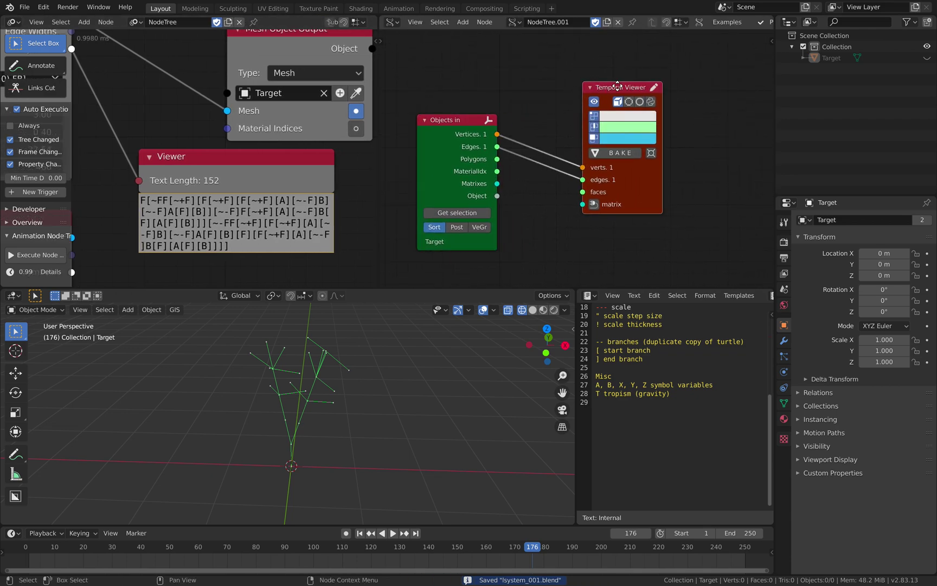
# Insert a Randomize node on the vertices link between Objects in and the Temporal Viewer
pyautogui.moveTo(610, 88); pyautogui.dragTo(642, 87)
pyautogui.scroll(1, 575, 123)
pyautogui.moveTo(560, 123); pyautogui.dragTo(556, 107, button='middle')
pyautogui.hotkey('shift', 'a')
pyautogui.click(541, 110)
pyautogui.write('randomiz')
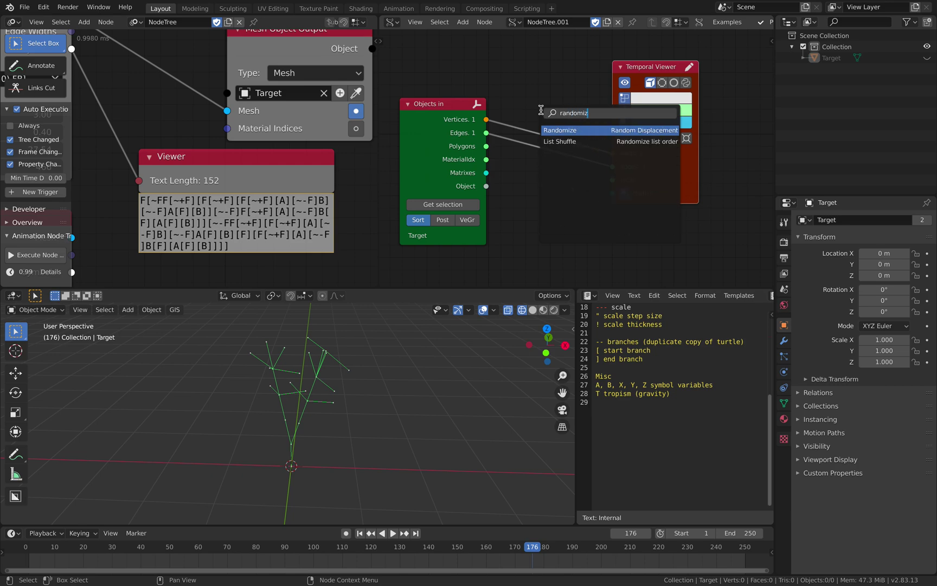
pyautogui.press('Return')
pyautogui.click(537, 101)
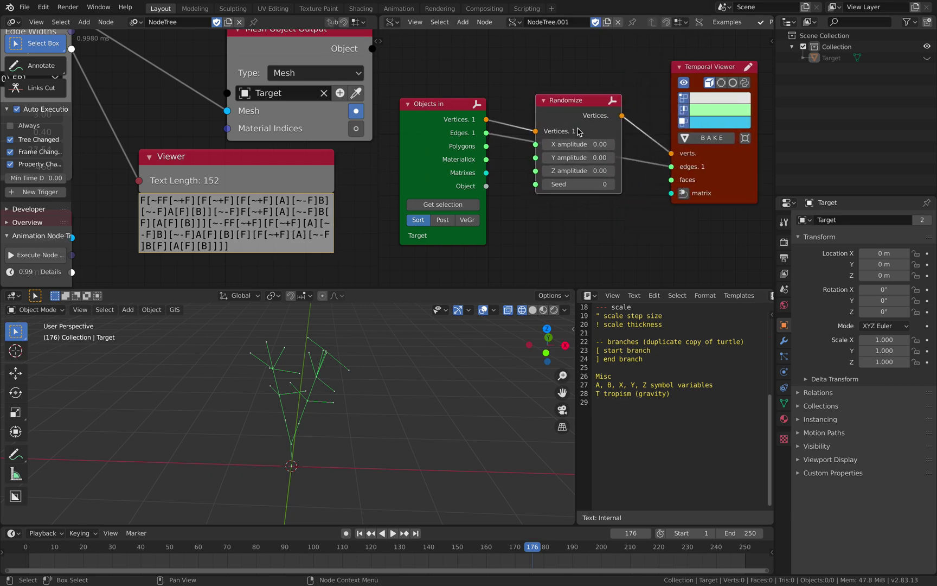
# Set the Randomize node's X, Y and Z amplitudes to 0.60 and preview the distorted branches with playback
pyautogui.moveTo(577, 144); pyautogui.dragTo(608, 171)
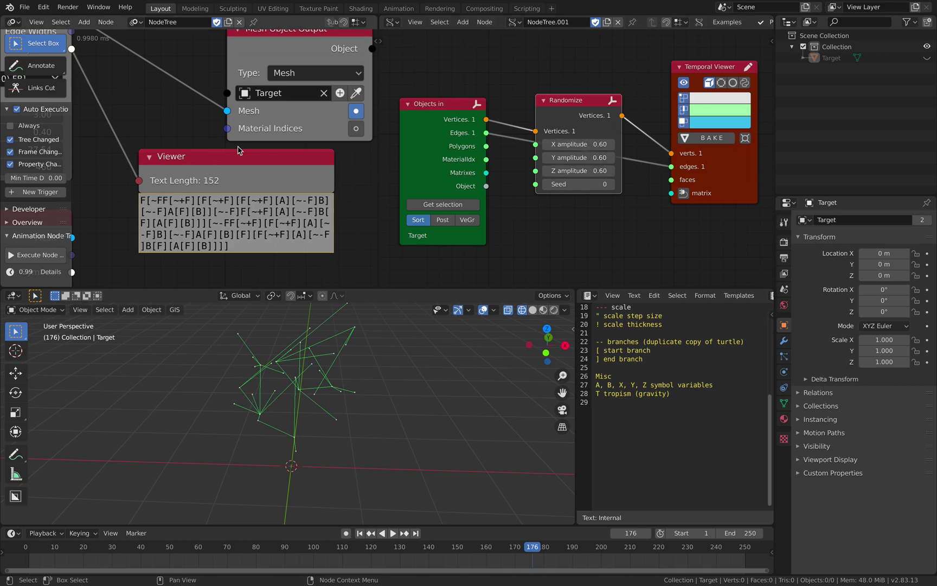
pyautogui.moveTo(256, 126); pyautogui.dragTo(204, 126, button='middle')
pyautogui.moveTo(329, 409); pyautogui.dragTo(309, 402, button='middle')
pyautogui.press('space')
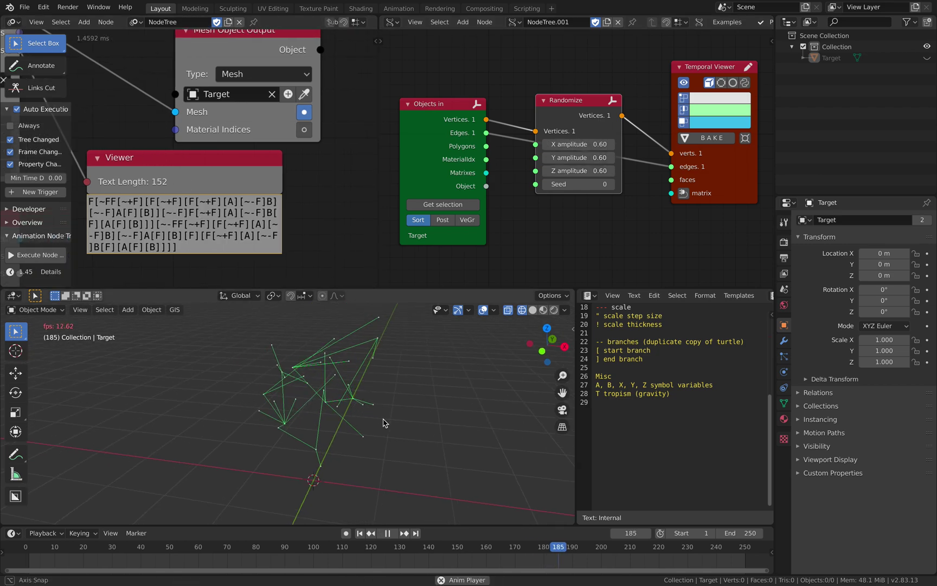
pyautogui.moveTo(385, 422); pyautogui.dragTo(411, 428, button='middle')
pyautogui.press('space')
# Spread the Randomize and Temporal Viewer nodes further apart to make room, and save the file
pyautogui.moveTo(561, 126); pyautogui.dragTo(493, 121, button='middle')
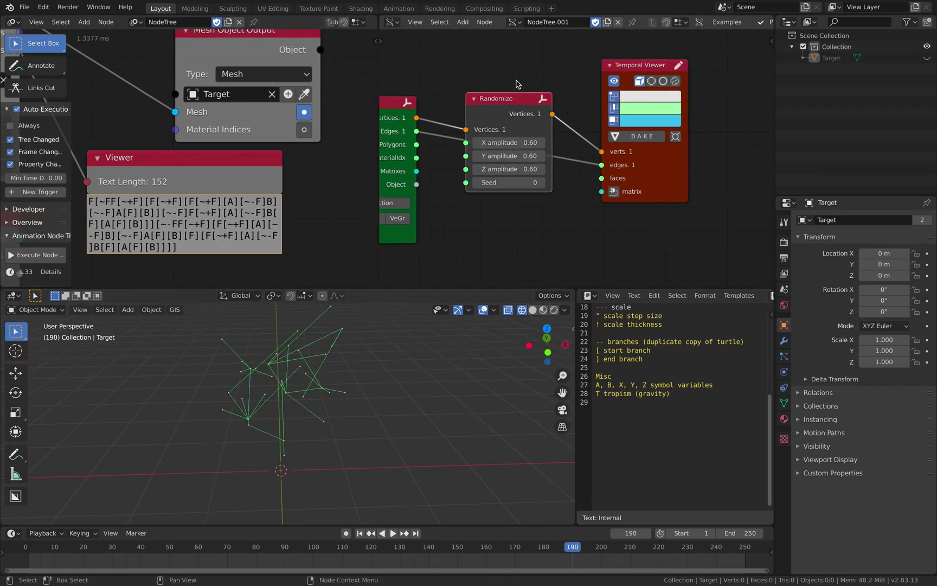
pyautogui.moveTo(512, 98); pyautogui.dragTo(515, 42)
pyautogui.moveTo(479, 194); pyautogui.dragTo(475, 208, button='middle')
pyautogui.hotkey('ctrl', 's')
pyautogui.moveTo(640, 185); pyautogui.dragTo(677, 179)
pyautogui.moveTo(703, 193); pyautogui.dragTo(576, 198, button='middle')
pyautogui.moveTo(577, 199); pyautogui.dragTo(671, 197)
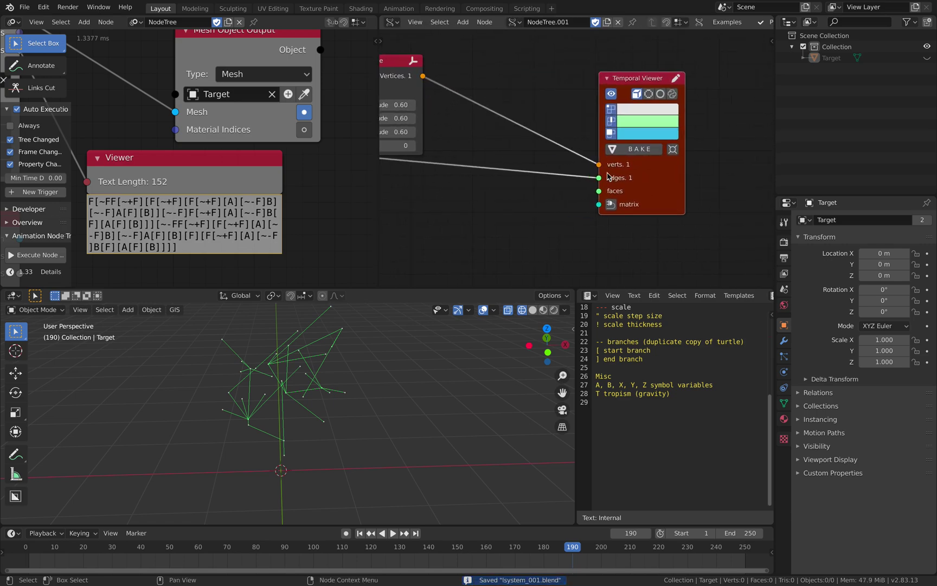
# Add a Bevel a Curve node beyond the Temporal Viewer in the Sverchok tree
pyautogui.scroll(-1, 561, 165)
pyautogui.moveTo(533, 167); pyautogui.dragTo(549, 167, button='middle')
pyautogui.scroll(-1, 509, 145)
pyautogui.hotkey('shift', 'a')
pyautogui.click(510, 145)
pyautogui.write('beve')
pyautogui.press('Return')
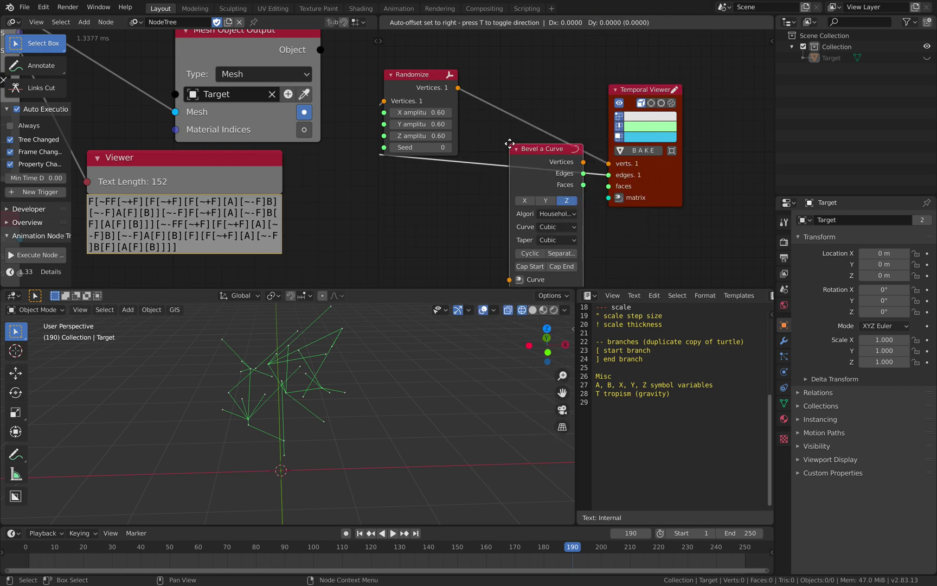
pyautogui.click(684, 42)
# Link the Randomize node's vertices to the Curve input of Bevel a Curve
pyautogui.moveTo(597, 67); pyautogui.dragTo(537, 77, button='middle')
pyautogui.click(573, 104)
pyautogui.moveTo(574, 101); pyautogui.dragTo(567, 103)
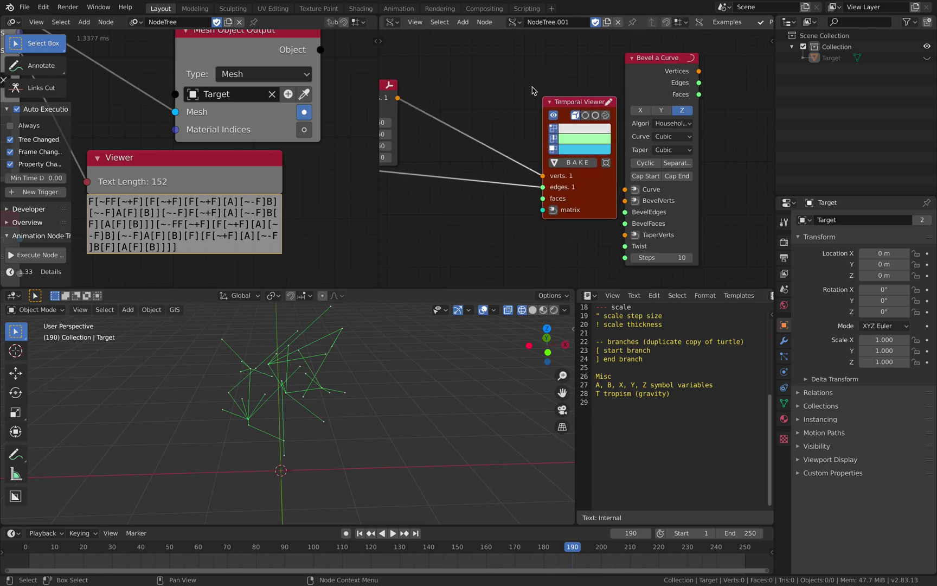
pyautogui.scroll(-2, 506, 97)
pyautogui.moveTo(485, 96); pyautogui.dragTo(508, 96, button='middle')
pyautogui.moveTo(448, 105); pyautogui.dragTo(644, 184)
pyautogui.moveTo(677, 82); pyautogui.dragTo(694, 78)
pyautogui.moveTo(449, 107); pyautogui.dragTo(663, 179)
# Add a Circle node below the Randomize node and set its num Verts to 5
pyautogui.moveTo(530, 203); pyautogui.dragTo(530, 185, button='middle')
pyautogui.hotkey('alt', 'space')
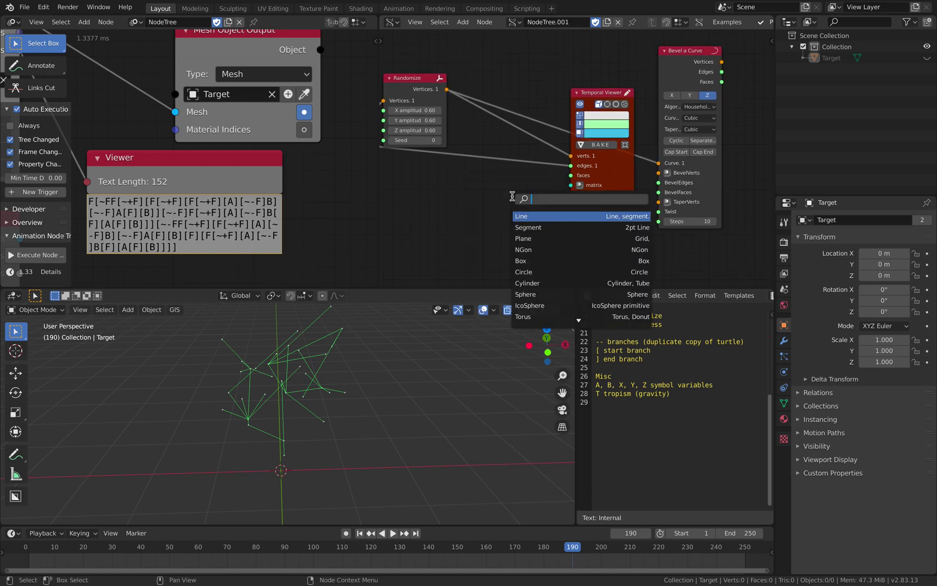
pyautogui.write('circle')
pyautogui.press('Return')
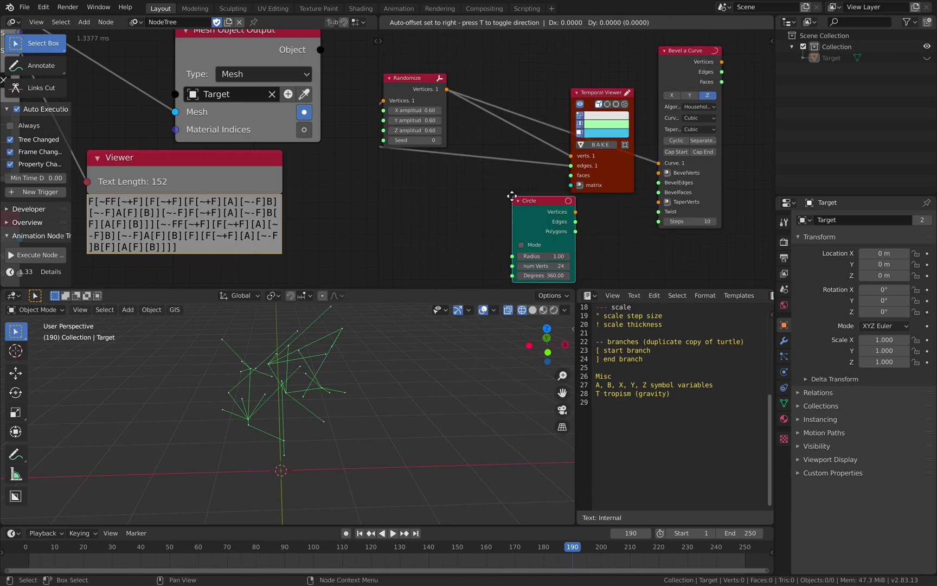
pyautogui.click(479, 190)
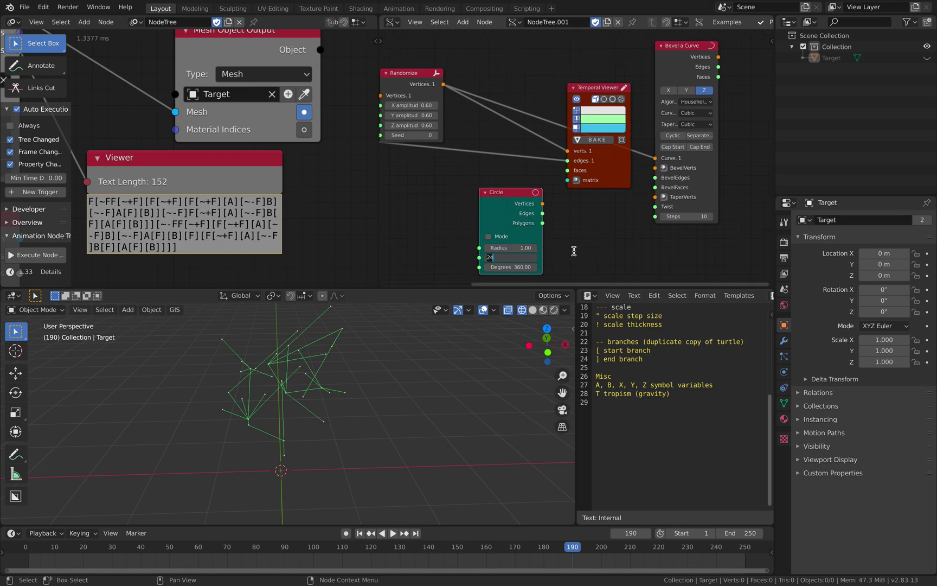
pyautogui.press('Return')
# Link the Circle's vertices and polygons to BevelVerts and BevelFaces, and move Bevel a Curve ahead of the viewer
pyautogui.moveTo(542, 203); pyautogui.dragTo(620, 217)
pyautogui.moveTo(554, 234); pyautogui.dragTo(543, 226)
pyautogui.moveTo(498, 201); pyautogui.dragTo(445, 221)
pyautogui.moveTo(676, 69); pyautogui.dragTo(494, 75)
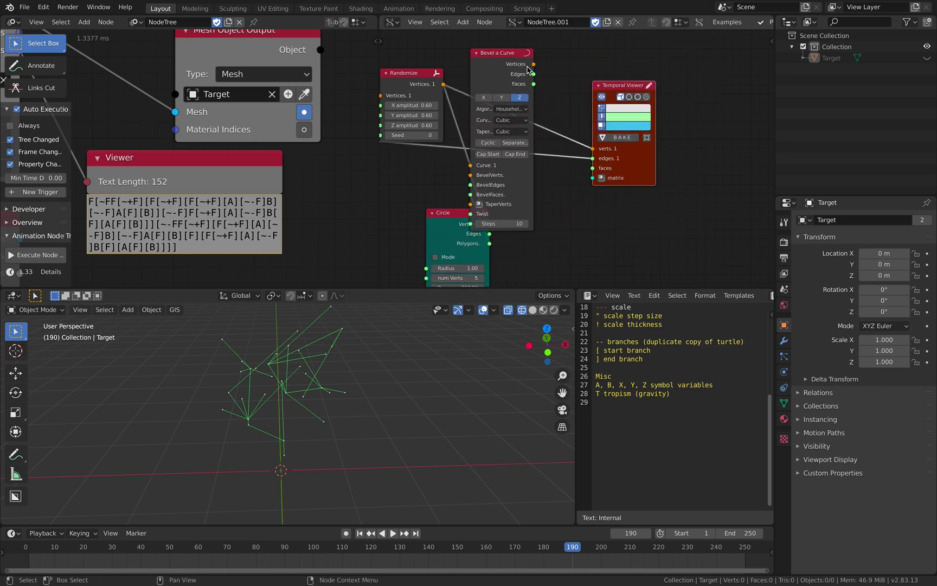
# Replace the Temporal Viewer with a BV Alpha node fed by the Bevel a Curve vertices, edges and faces
pyautogui.click(611, 85)
pyautogui.press('x')
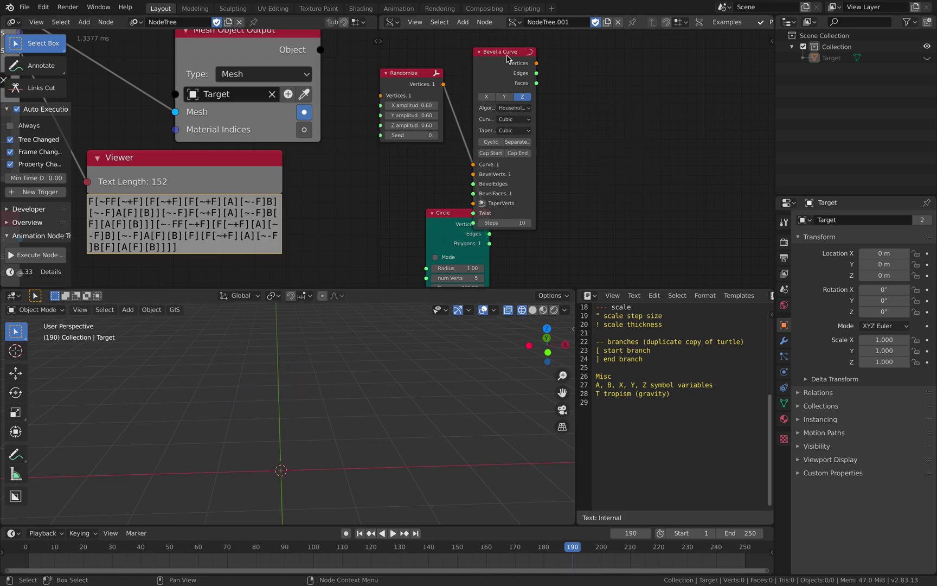
pyautogui.moveTo(507, 55); pyautogui.dragTo(551, 57)
pyautogui.hotkey('alt', 'space')
pyautogui.write('alpha')
pyautogui.press('Return')
pyautogui.click(627, 91)
pyautogui.keyDown('shift'); pyautogui.click(676, 98); pyautogui.keyUp('shift')
pyautogui.press('f')
# Show the 3D viewport in solid shading and select the generated bevel mesh
pyautogui.moveTo(454, 353)
pyautogui.mouseDown(button='middle')
pyautogui.moveTo(420, 356)
pyautogui.moveTo(458, 352)
pyautogui.mouseUp(button='middle')
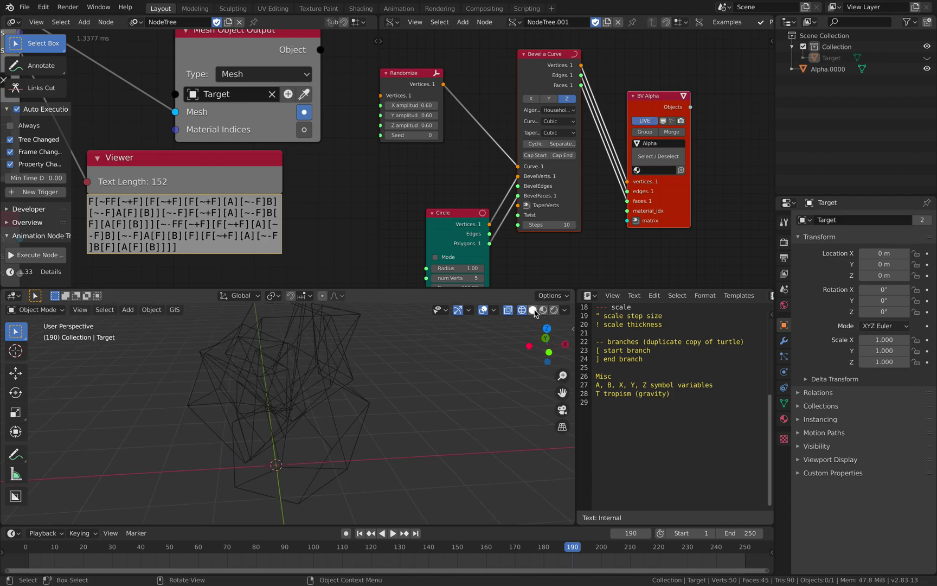
pyautogui.click(533, 310)
pyautogui.moveTo(404, 417)
pyautogui.mouseDown(button='middle')
pyautogui.moveTo(353, 441)
pyautogui.moveTo(361, 434)
pyautogui.moveTo(362, 479)
pyautogui.moveTo(334, 482)
pyautogui.mouseUp(button='middle')
pyautogui.click(287, 438)
# Tidy the spacing of the Circle, Bevel a Curve and BV Alpha nodes, and set the Circle's Radius to 0.18
pyautogui.moveTo(426, 102); pyautogui.dragTo(439, 112, button='middle')
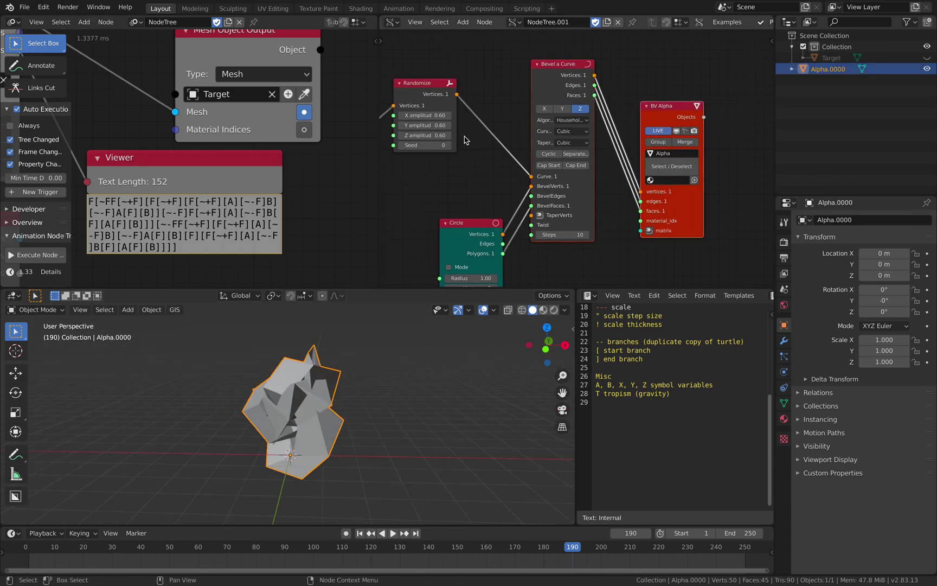
pyautogui.moveTo(468, 223); pyautogui.dragTo(465, 204)
pyautogui.moveTo(546, 93); pyautogui.dragTo(562, 87)
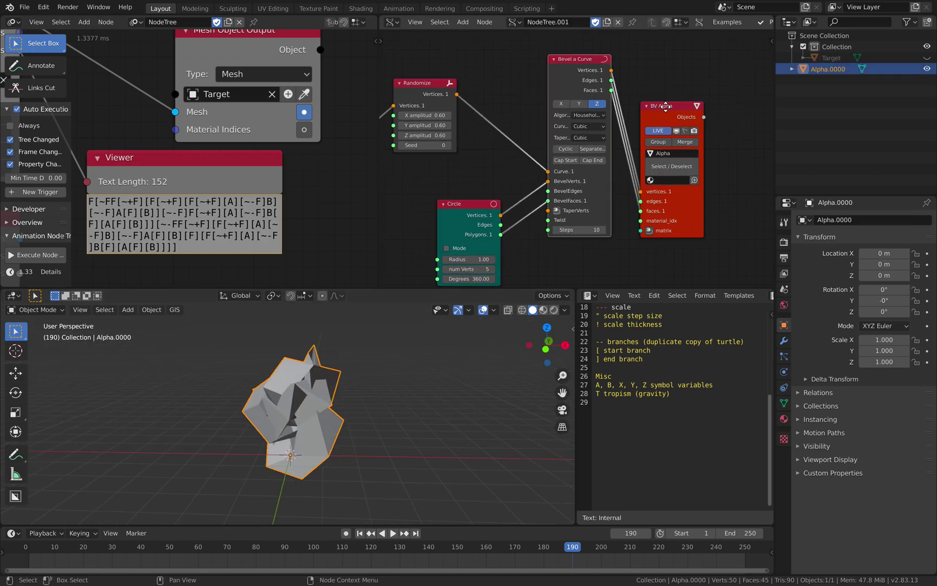
pyautogui.moveTo(663, 104); pyautogui.dragTo(679, 102)
pyautogui.moveTo(470, 259); pyautogui.dragTo(438, 259)
pyautogui.moveTo(290, 415)
pyautogui.mouseDown(button='middle')
pyautogui.moveTo(352, 452)
pyautogui.moveTo(272, 365)
pyautogui.moveTo(301, 406)
pyautogui.mouseUp(button='middle')
pyautogui.scroll(3, 324, 408)
pyautogui.scroll(1, 303, 398)
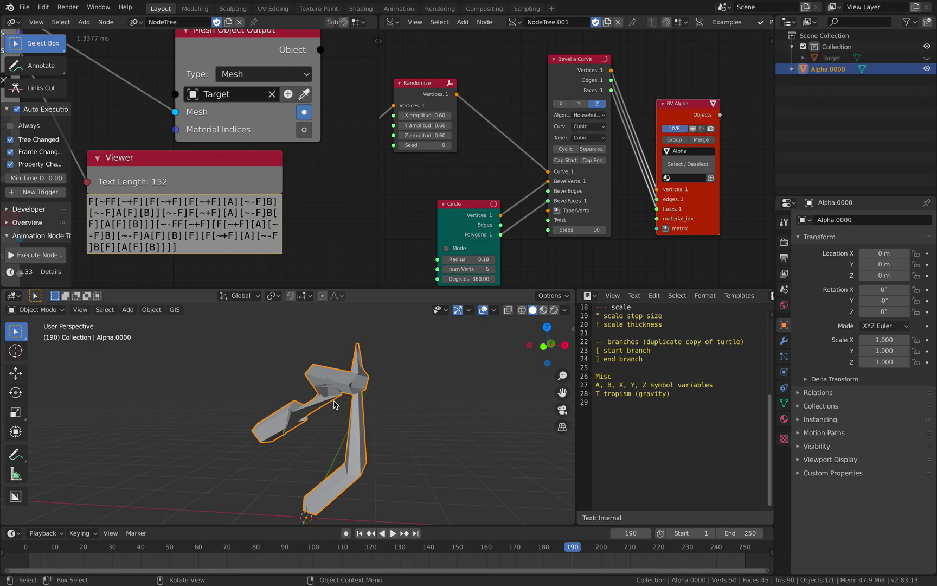
# Save the file, deselect the bevel mesh and play the animation to check the thickened branches
pyautogui.hotkey('ctrl', 's')
pyautogui.moveTo(433, 455); pyautogui.dragTo(410, 424, button='middle')
pyautogui.click(410, 425)
pyautogui.press('space')
# Add a Polygon Boom node above the Randomize link and try to wire it into the Sverchok tree
pyautogui.moveTo(531, 127); pyautogui.dragTo(562, 143, button='middle')
pyautogui.hotkey('alt', 'space')
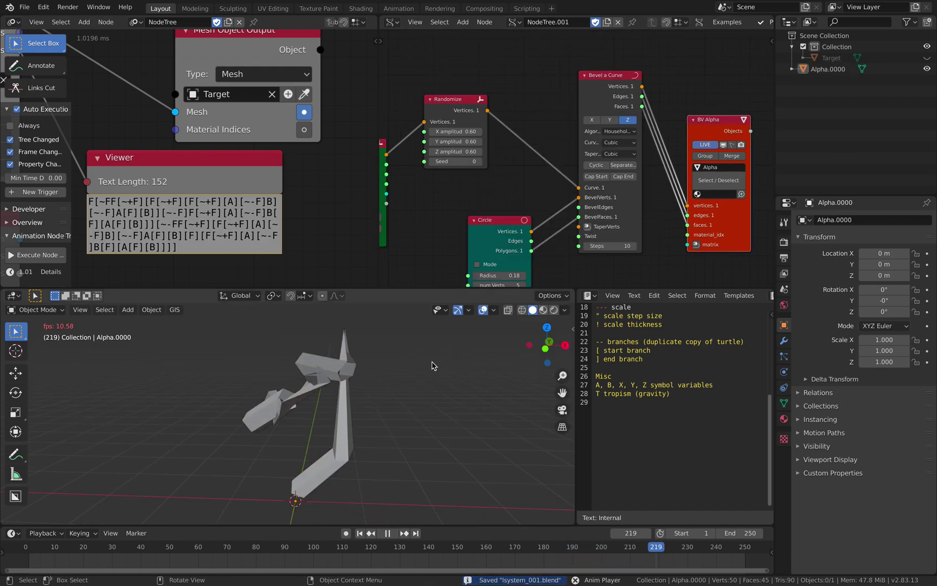
pyautogui.hotkey('ctrl', 'a')
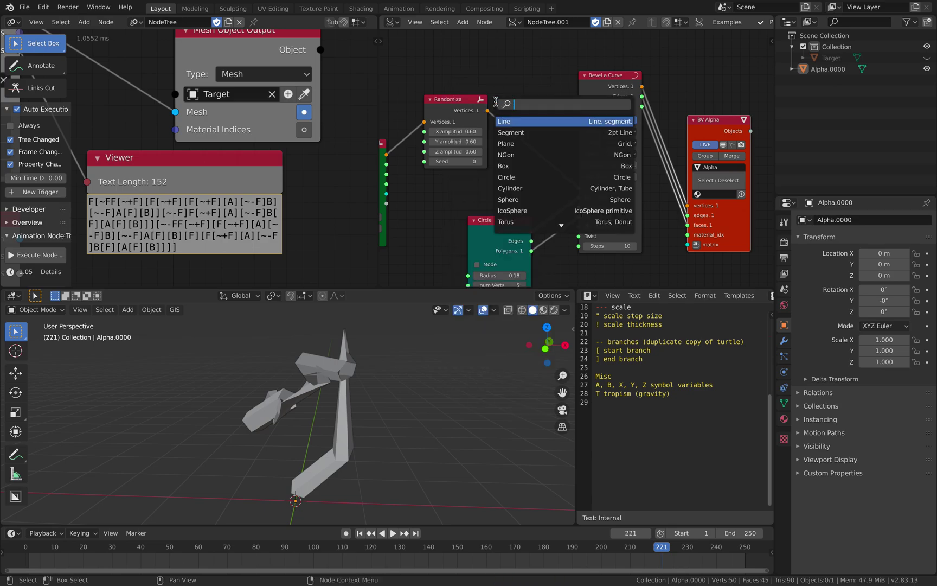
pyautogui.write('polygon b')
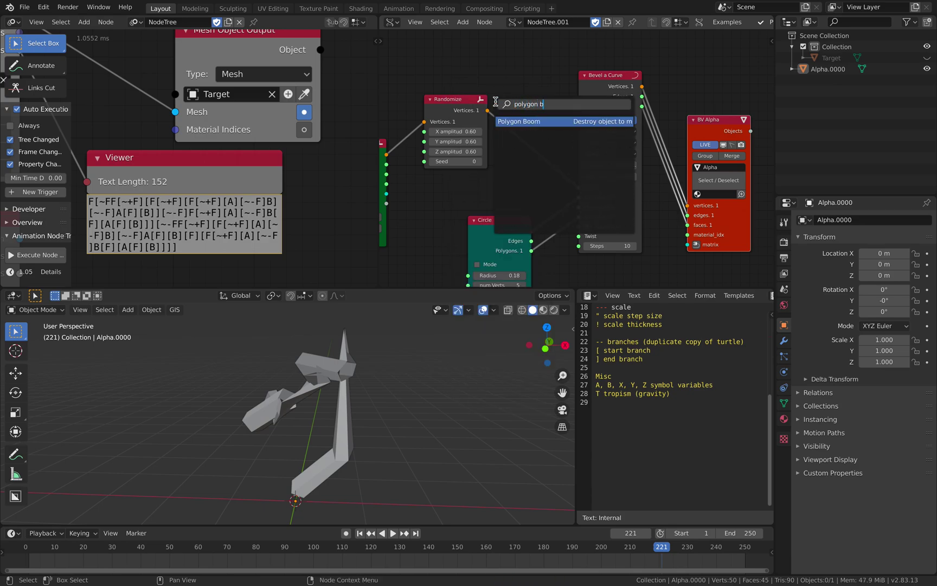
pyautogui.press('Return')
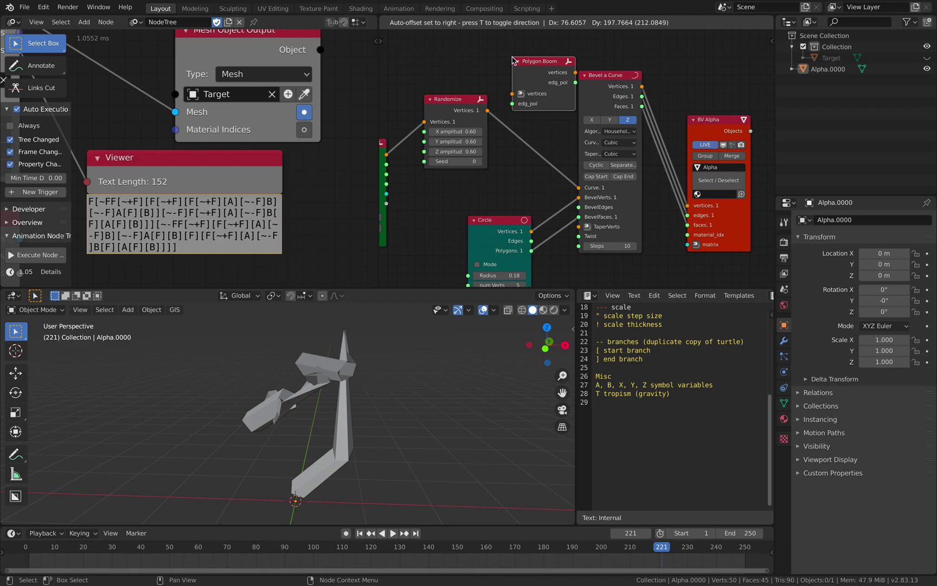
pyautogui.press('Home')
pyautogui.moveTo(538, 99); pyautogui.dragTo(490, 129)
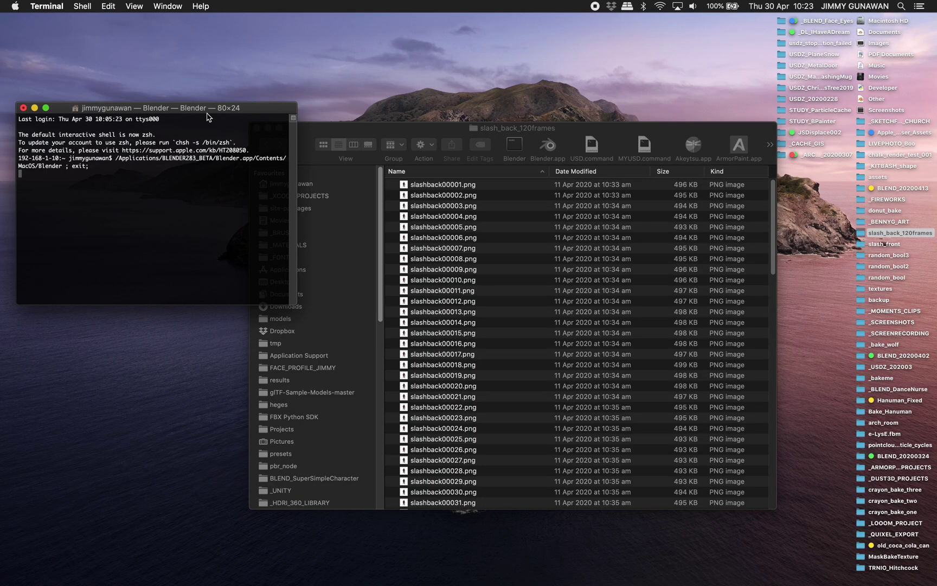
# Relaunch Blender after the crash and dismiss the problem report without reopening from it
pyautogui.moveTo(349, 133); pyautogui.dragTo(362, 132)
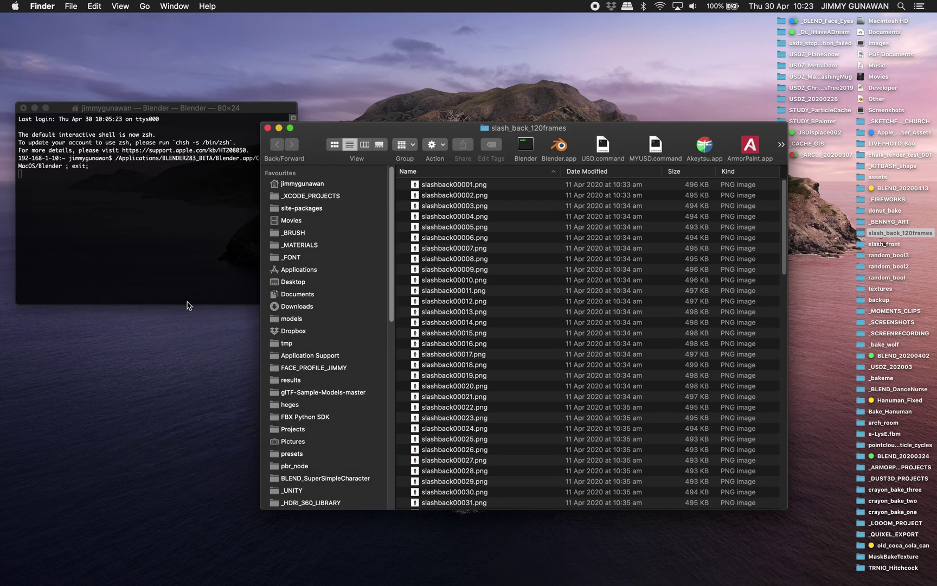
pyautogui.moveTo(1, 504)
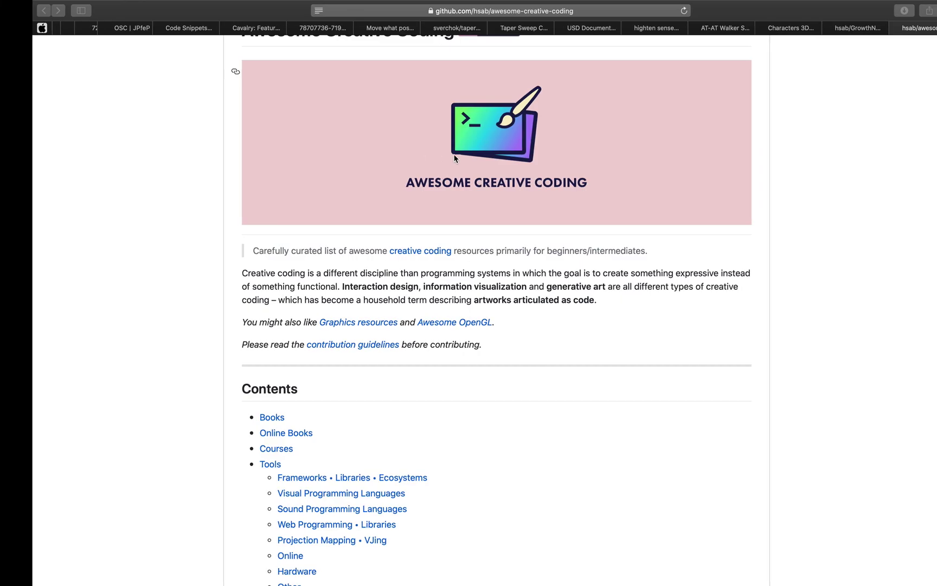
pyautogui.hotkey('ctrl', 'Left')
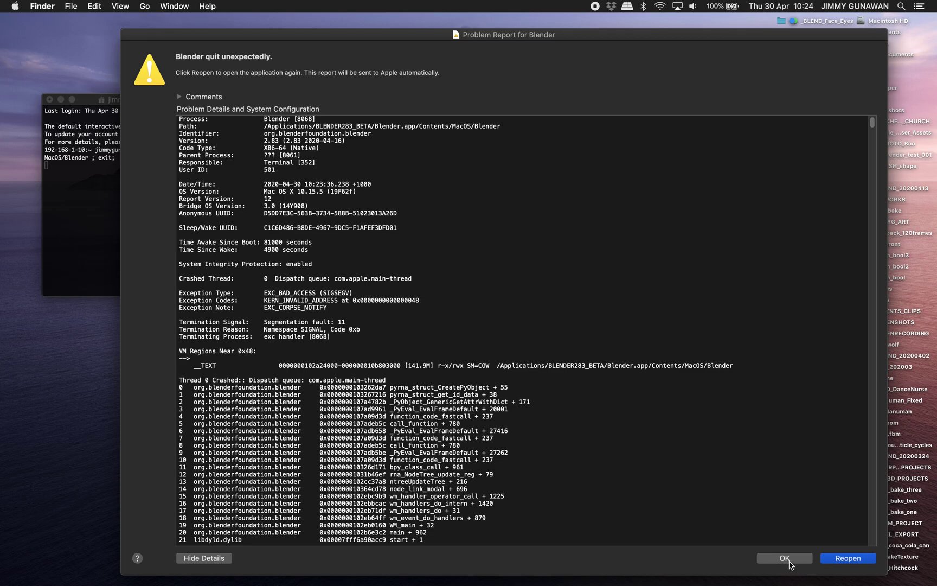
pyautogui.click(785, 558)
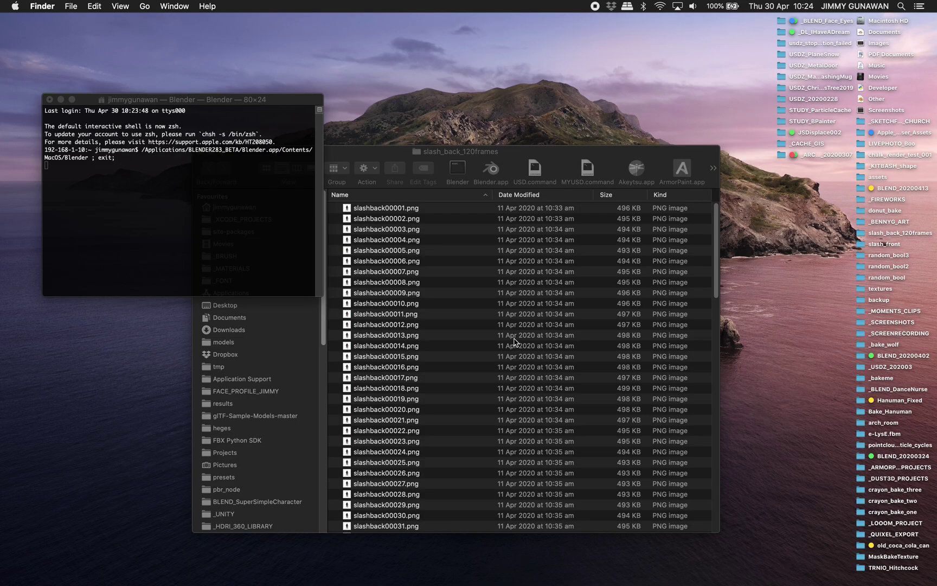
pyautogui.moveTo(383, 156); pyautogui.dragTo(418, 154)
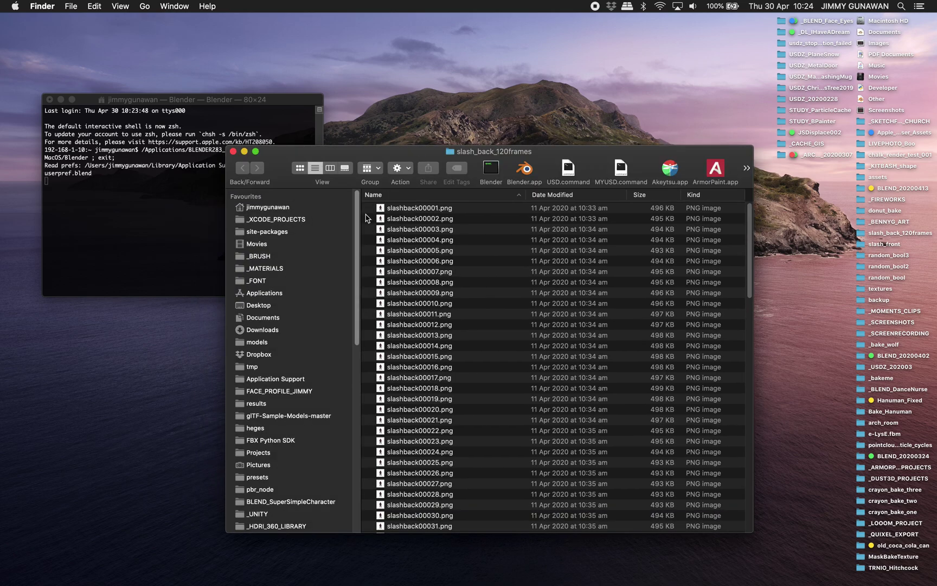
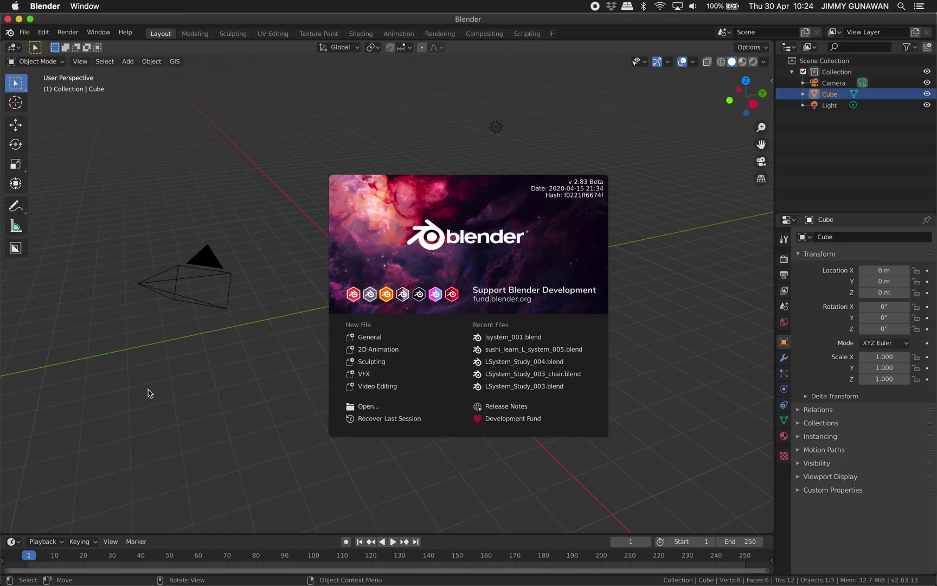
# Reopen the recent file lsystem_001.blend in the relaunched Blender
pyautogui.click(149, 292)
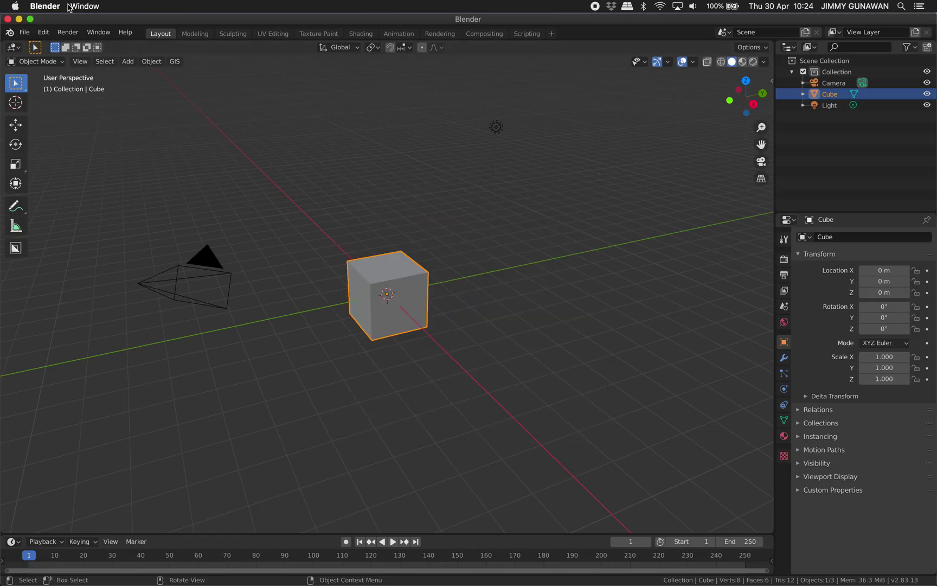
pyautogui.click(25, 33)
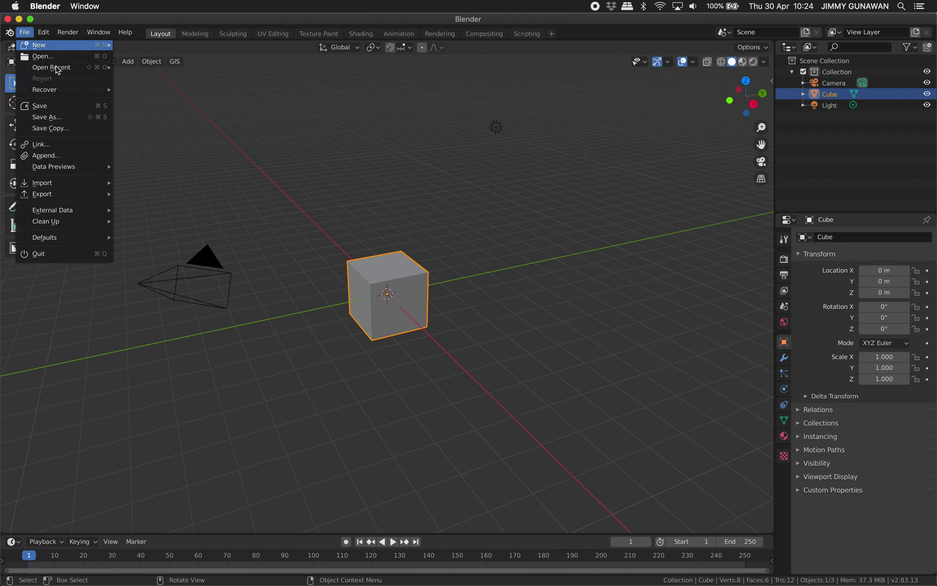
pyautogui.moveTo(63, 70)
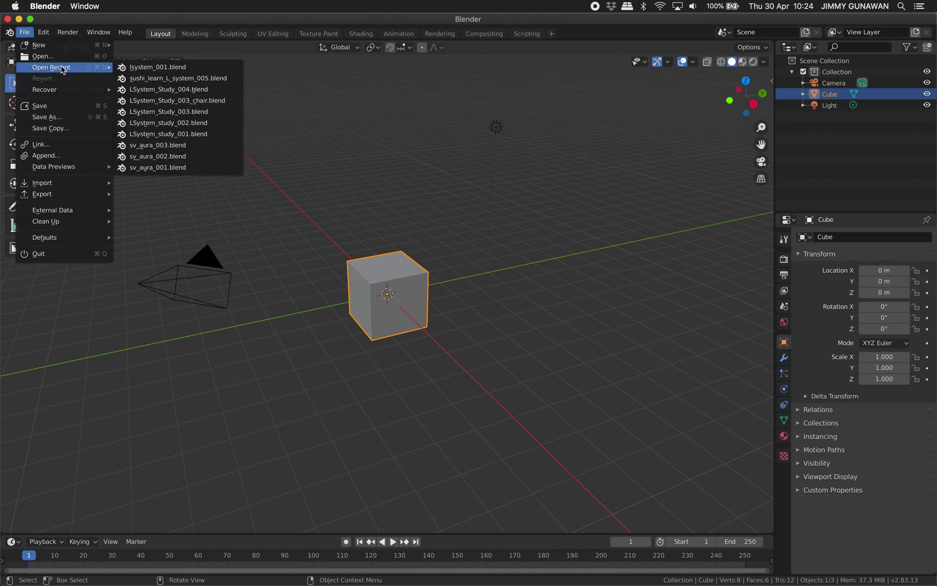
pyautogui.click(134, 67)
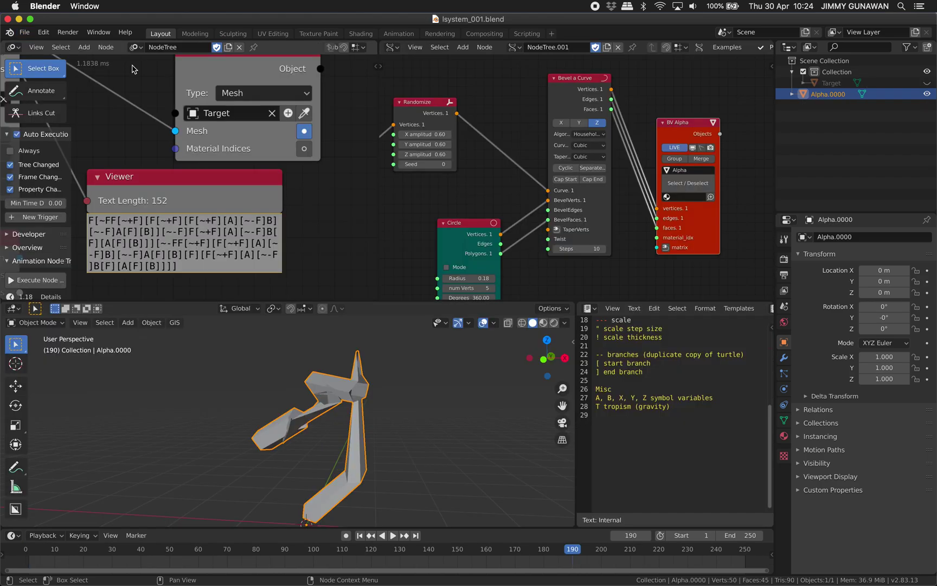
# Save the project as a new version named lsystem_002.blend
pyautogui.click(23, 32)
pyautogui.click(64, 120)
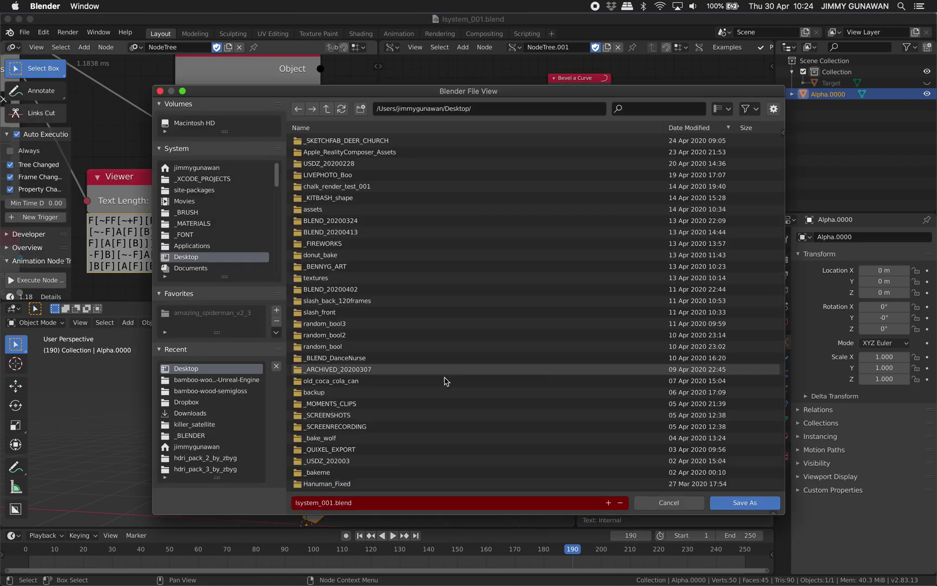
pyautogui.click(745, 502)
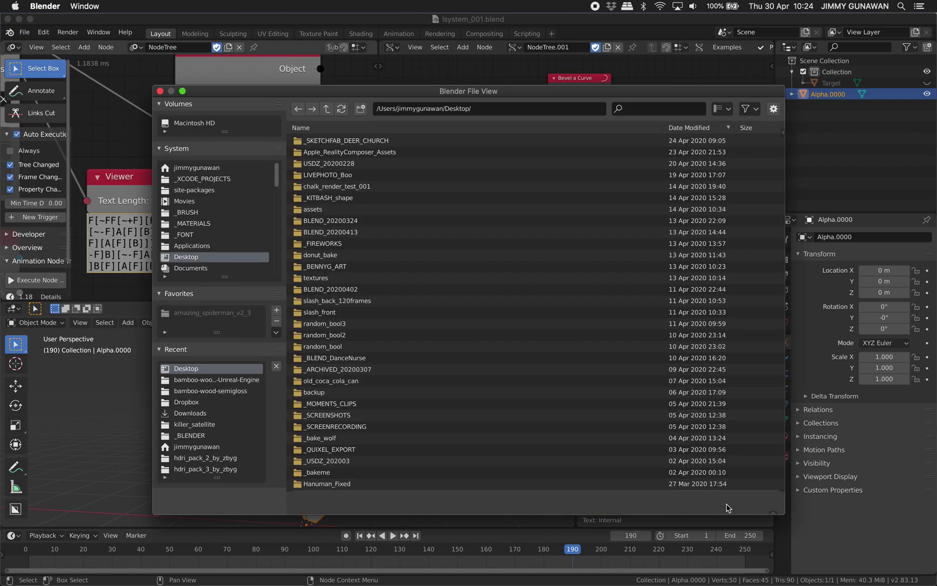
# Delete the BV Alpha viewer node from the Sverchok tree
pyautogui.moveTo(528, 151); pyautogui.dragTo(476, 155, button='middle')
pyautogui.moveTo(631, 132); pyautogui.dragTo(641, 126)
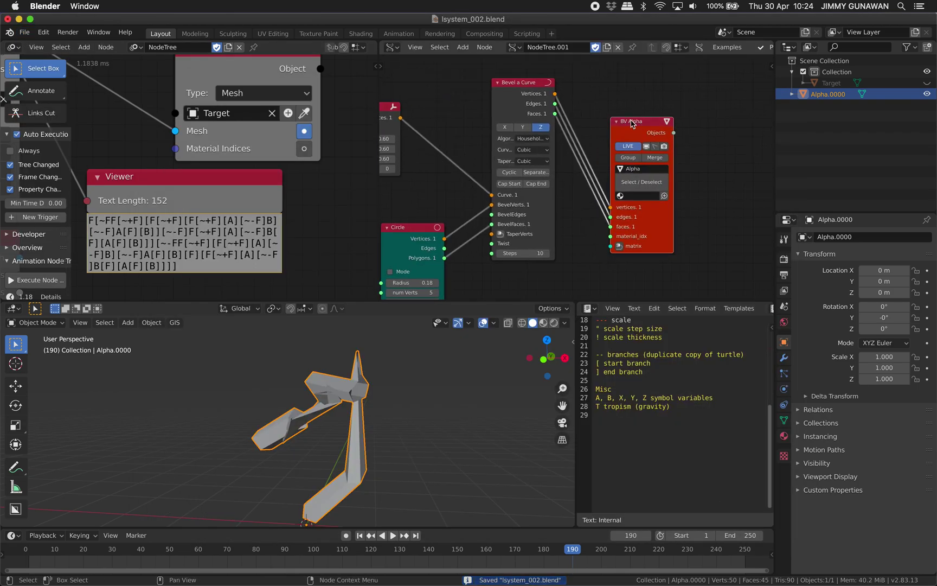
pyautogui.hscroll(-4, 536, 113)
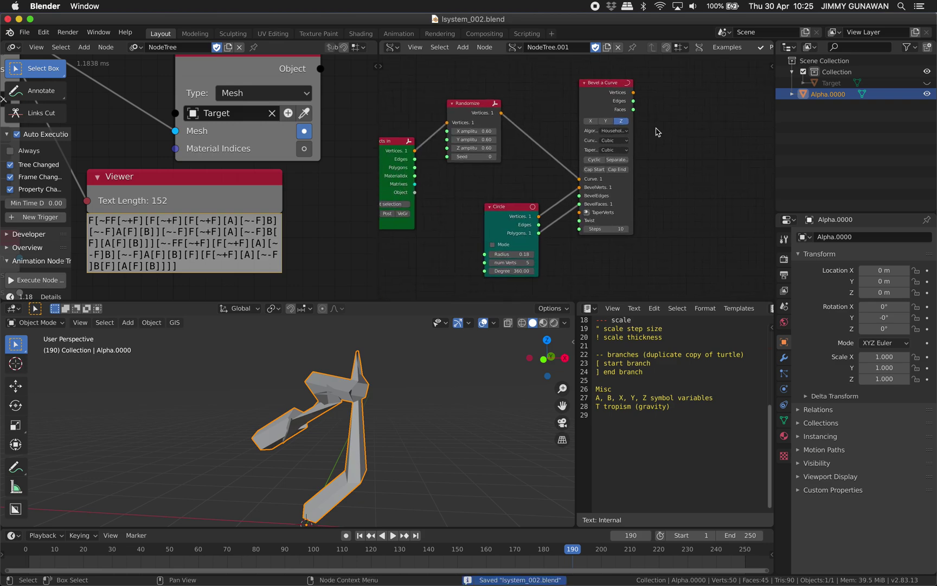
# Add a Polygon Boom node between the Randomize and Bevel a Curve nodes
pyautogui.moveTo(455, 135); pyautogui.dragTo(442, 133)
pyautogui.moveTo(557, 97); pyautogui.dragTo(544, 94)
pyautogui.moveTo(527, 180); pyautogui.dragTo(585, 163, button='middle')
pyautogui.moveTo(490, 146); pyautogui.dragTo(456, 121)
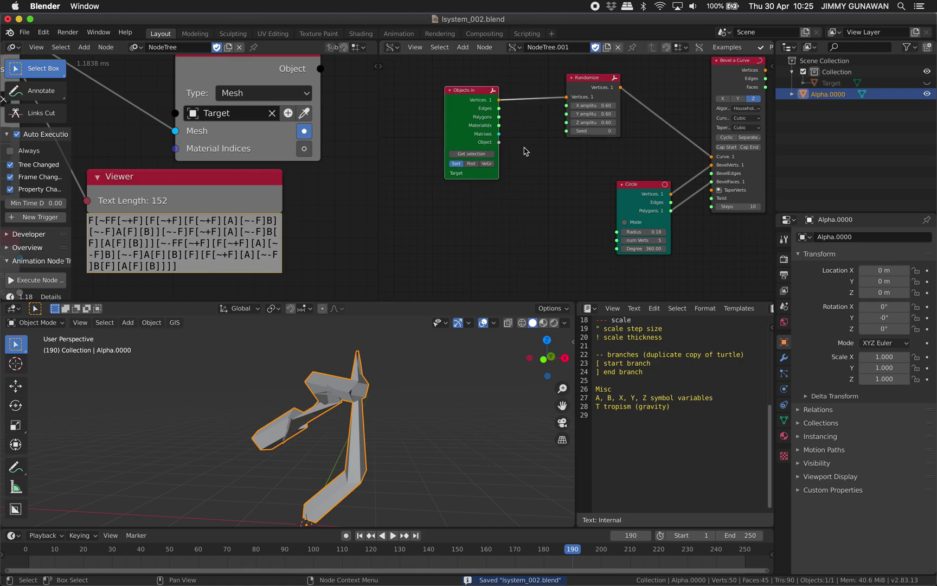
pyautogui.moveTo(527, 150); pyautogui.dragTo(500, 163, button='middle')
pyautogui.moveTo(544, 94); pyautogui.dragTo(519, 96)
pyautogui.hotkey('alt', 'space')
pyautogui.write('polyg')
pyautogui.press('Down')
pyautogui.press('Down')
pyautogui.press('Return')
# Link Randomize Vertices and Objects In Edges into Polygon Boom's vertices and edg_pol, and its vertices output into Bevel a Curve's Curve
pyautogui.click(564, 103)
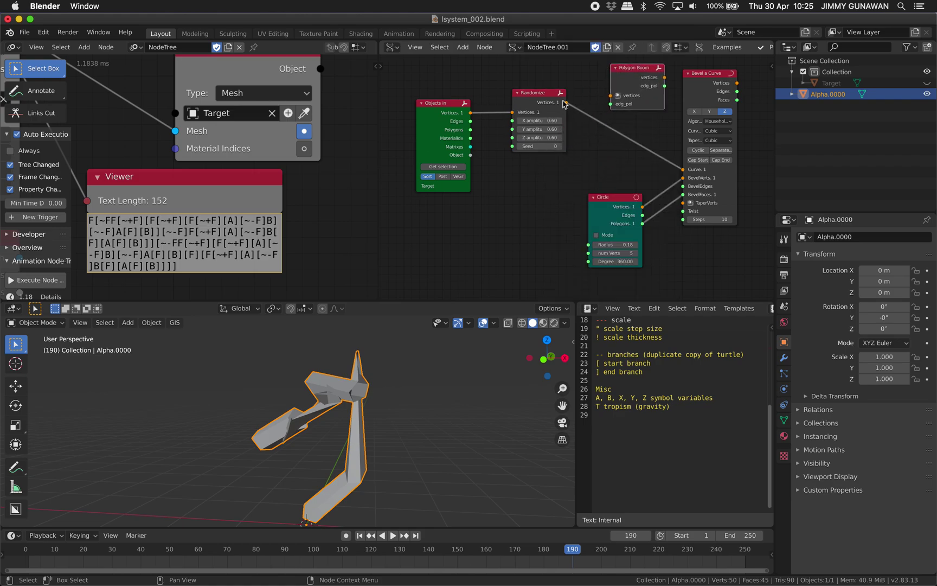
pyautogui.moveTo(611, 98); pyautogui.dragTo(611, 98)
pyautogui.moveTo(471, 120); pyautogui.dragTo(515, 120)
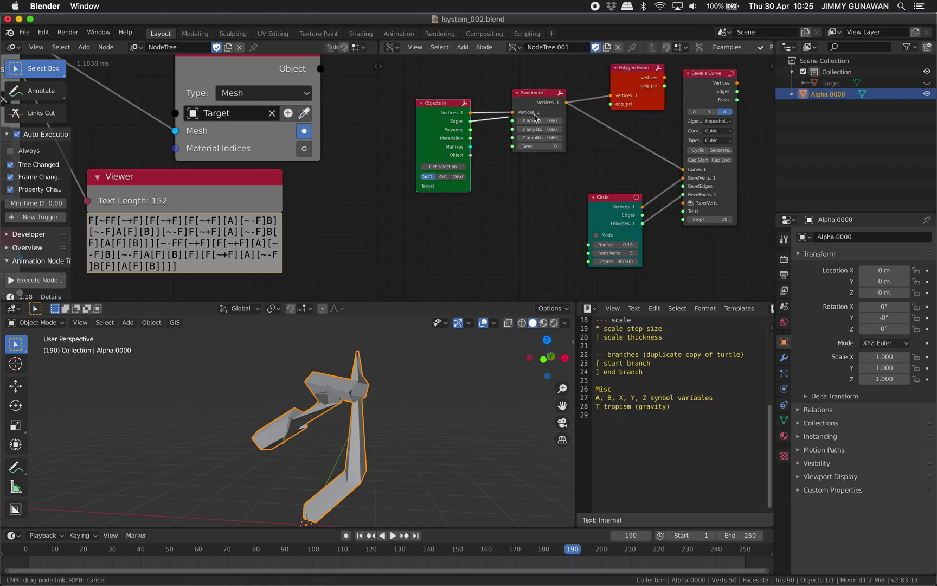
pyautogui.moveTo(610, 107); pyautogui.dragTo(611, 105)
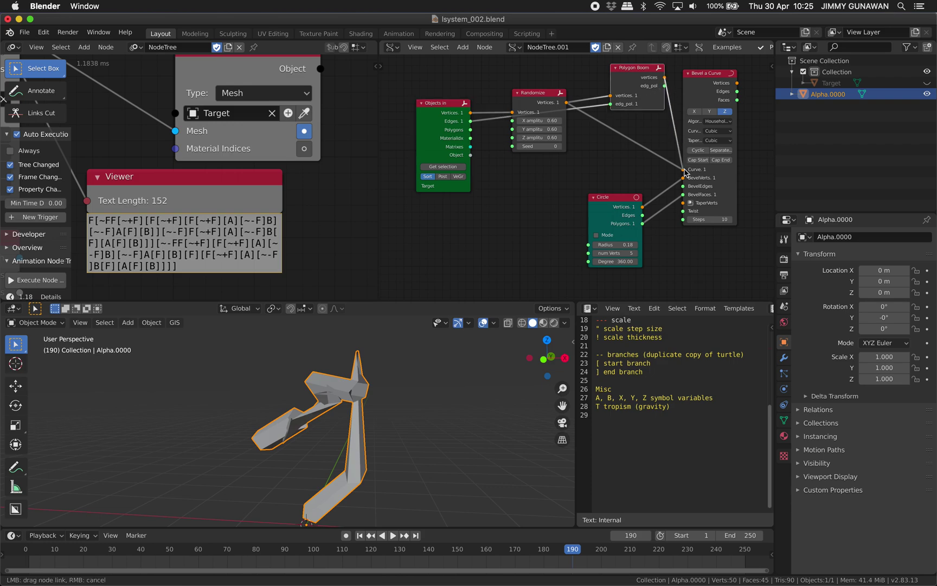
# Rearrange the Polygon Boom and Randomize nodes so the links read clearly, and save the file
pyautogui.moveTo(640, 89); pyautogui.dragTo(622, 115)
pyautogui.moveTo(608, 92); pyautogui.dragTo(565, 102, button='middle')
pyautogui.moveTo(511, 114); pyautogui.dragTo(498, 77)
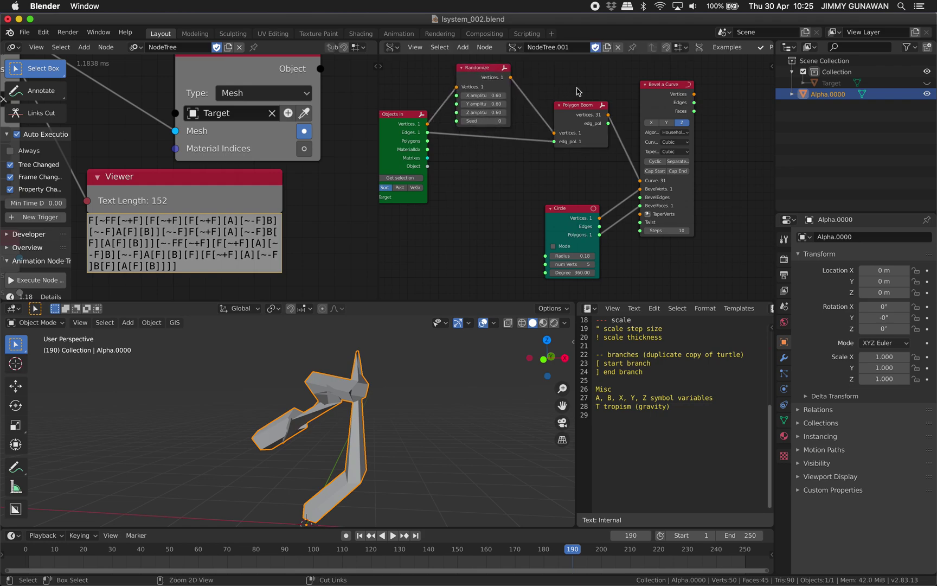
pyautogui.hotkey('ctrl', 's')
# Add a Viewer BMesh node beside Bevel a Curve and connect its vertices, edges and faces
pyautogui.moveTo(576, 95); pyautogui.dragTo(531, 104, button='middle')
pyautogui.moveTo(620, 110); pyautogui.dragTo(612, 106)
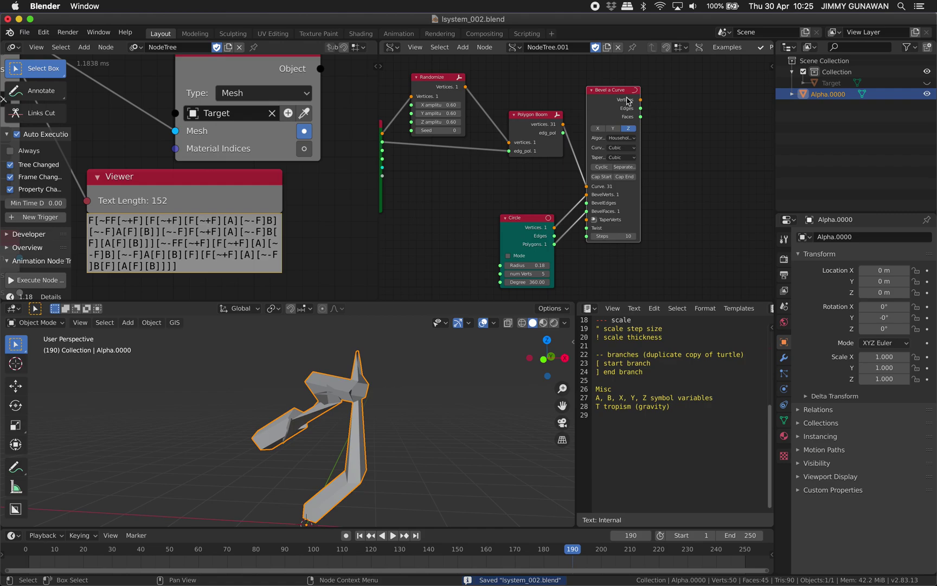
pyautogui.hotkey('alt', 'space')
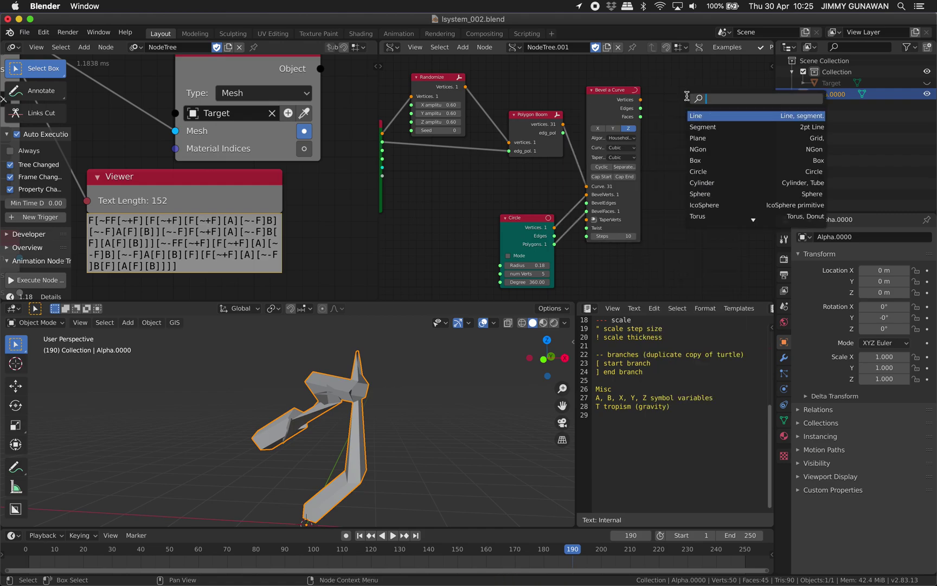
pyautogui.write('bmes')
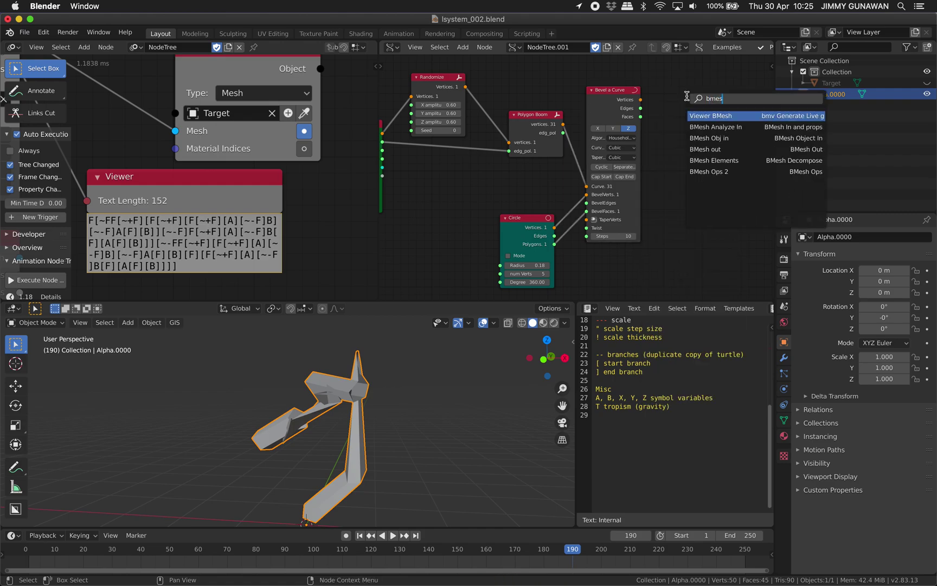
pyautogui.press('Return')
pyautogui.click(686, 96)
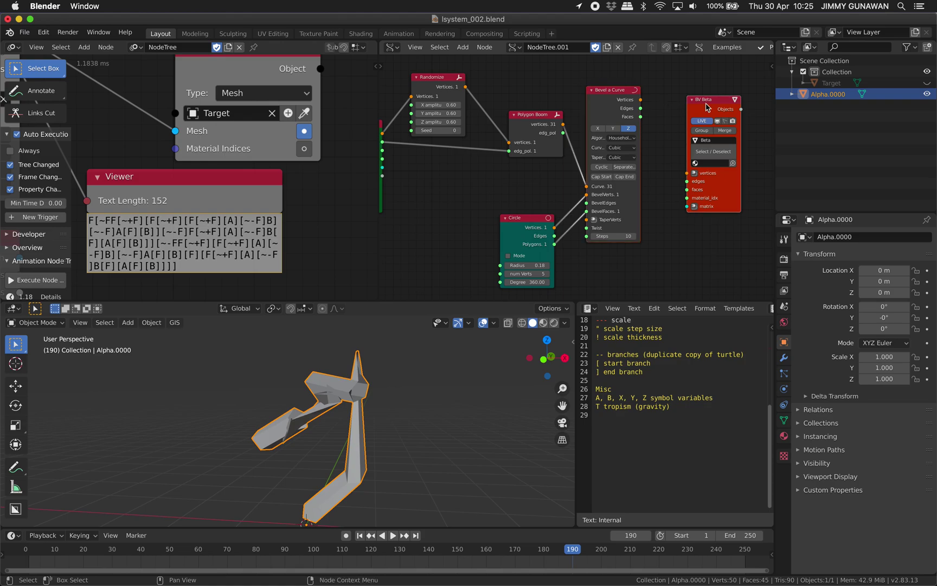
pyautogui.press('f')
# Enable Merge on the BV Beta viewer node and delete the leftover Alpha.0000 object
pyautogui.moveTo(375, 418); pyautogui.dragTo(397, 413, button='middle')
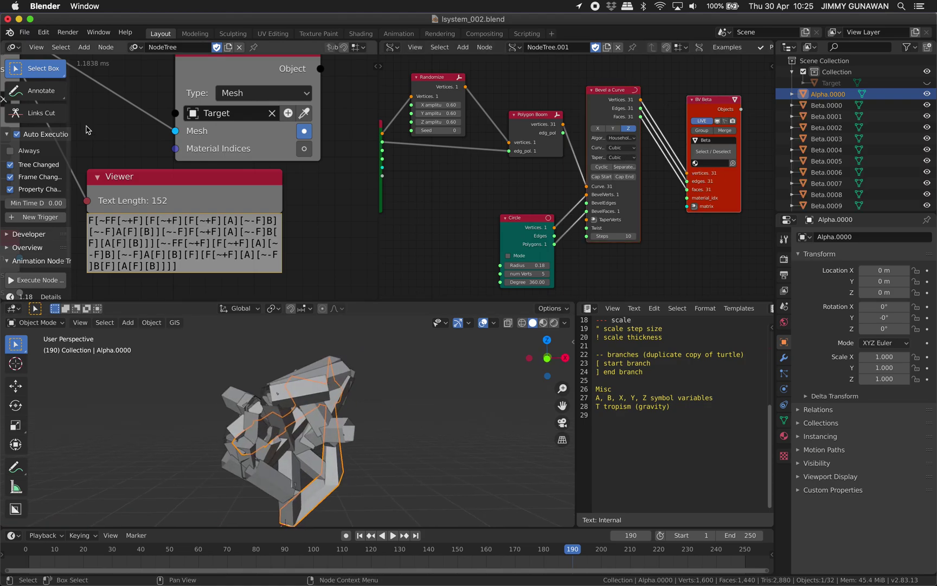
pyautogui.click(31, 19)
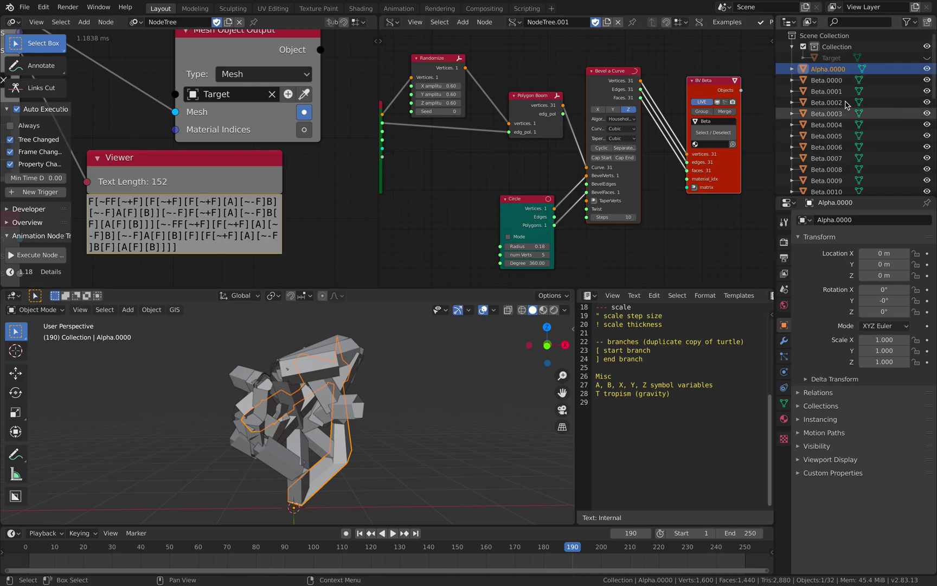
pyautogui.click(727, 112)
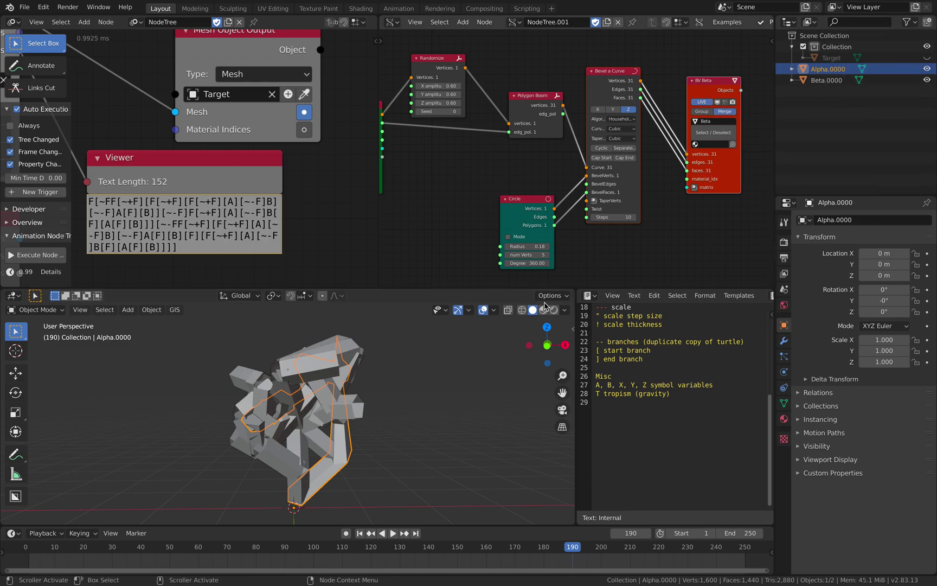
pyautogui.rightClick(833, 71)
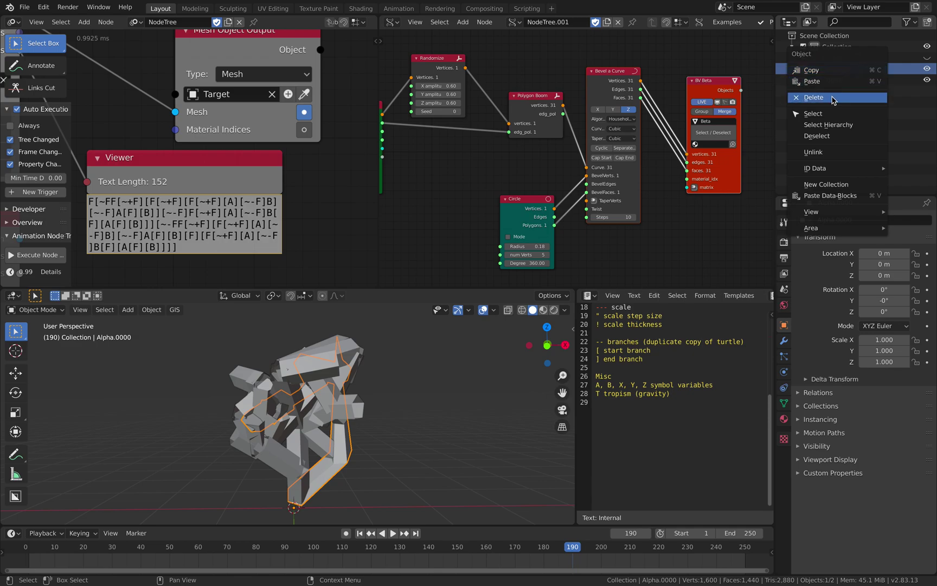
pyautogui.click(813, 97)
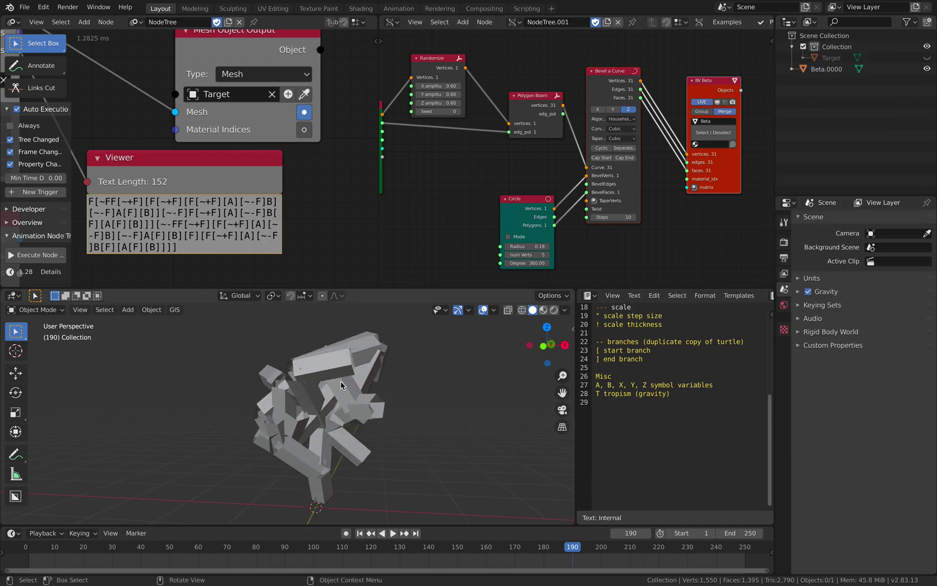
# Save the file and thin the branches by setting the Circle node's Radius to 0.06
pyautogui.click(340, 385)
pyautogui.hotkey('ctrl', 's')
pyautogui.moveTo(526, 246)
pyautogui.mouseDown()
pyautogui.moveTo(505, 246)
pyautogui.moveTo(514, 247)
pyautogui.mouseUp()
pyautogui.moveTo(386, 383); pyautogui.dragTo(317, 367, button='middle')
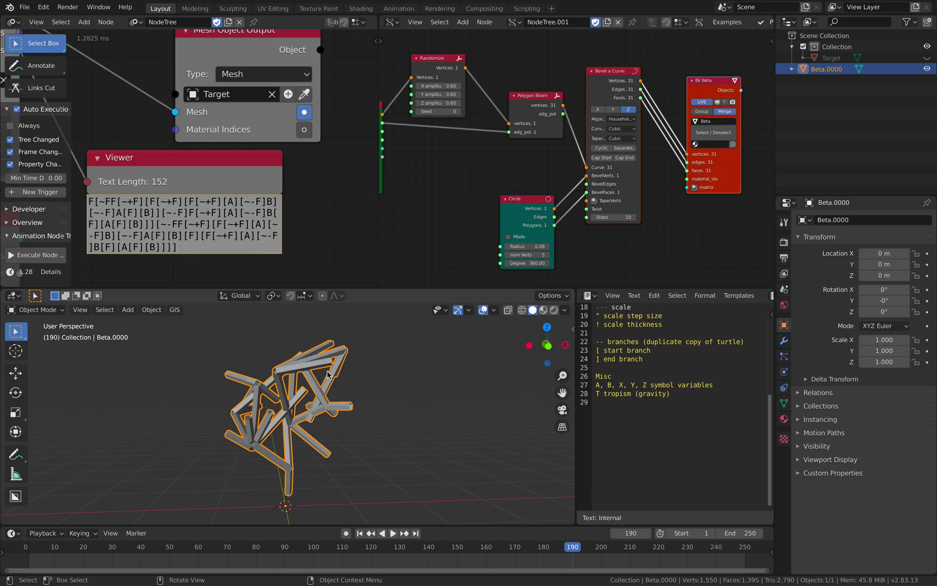
# Set the upper LSystem node's Generations to 2 in the Animation Nodes tree
pyautogui.moveTo(316, 205); pyautogui.dragTo(344, 203, button='middle')
pyautogui.scroll(-2, 146, 201)
pyautogui.moveTo(146, 201); pyautogui.dragTo(356, 177, button='middle')
pyautogui.moveTo(242, 136); pyautogui.dragTo(279, 152, button='middle')
pyautogui.click(256, 117)
pyautogui.write('2')
pyautogui.press('Return')
# Step through frames and play the animation to check the simplified branches, saving the file
pyautogui.press('Right')
pyautogui.press('Right')
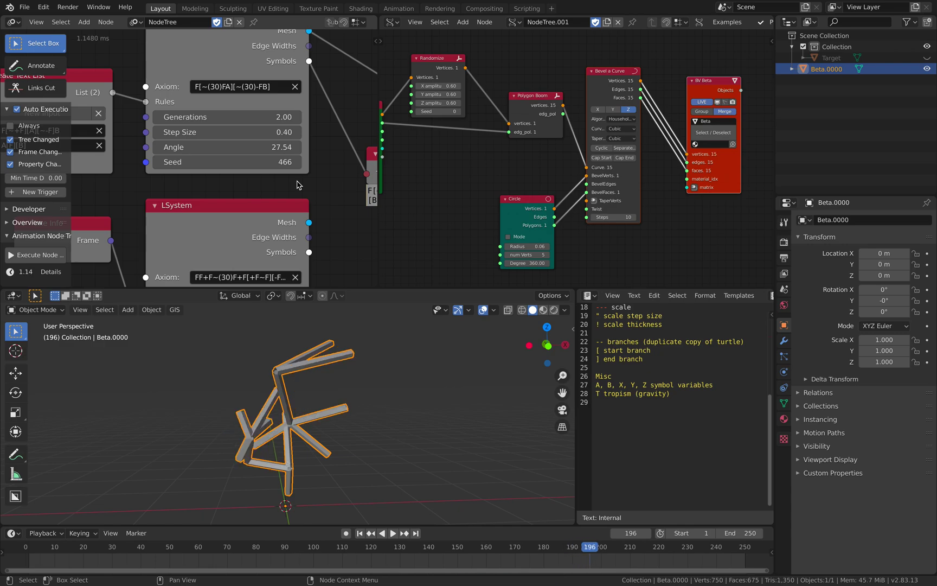
pyautogui.moveTo(350, 449); pyautogui.dragTo(329, 415, button='middle')
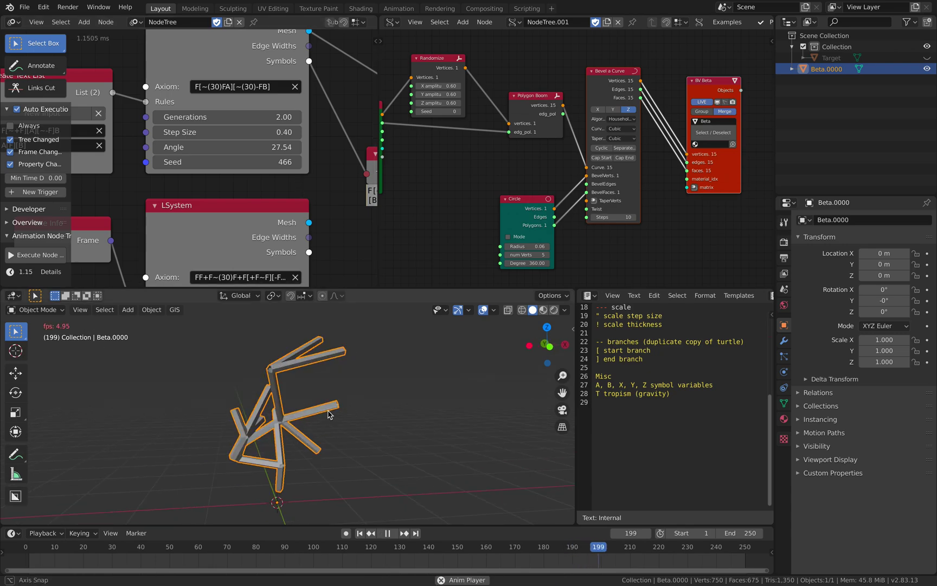
pyautogui.hotkey('ctrl', 's')
pyautogui.press('space')
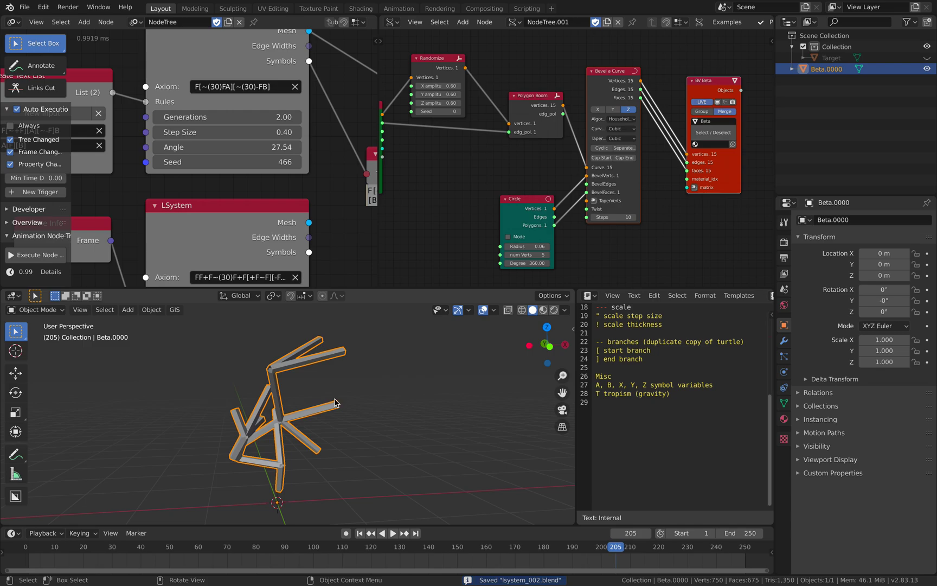
# Add a Frame Info node below the Randomize node in the Sverchok tree
pyautogui.scroll(-1, 187, 158)
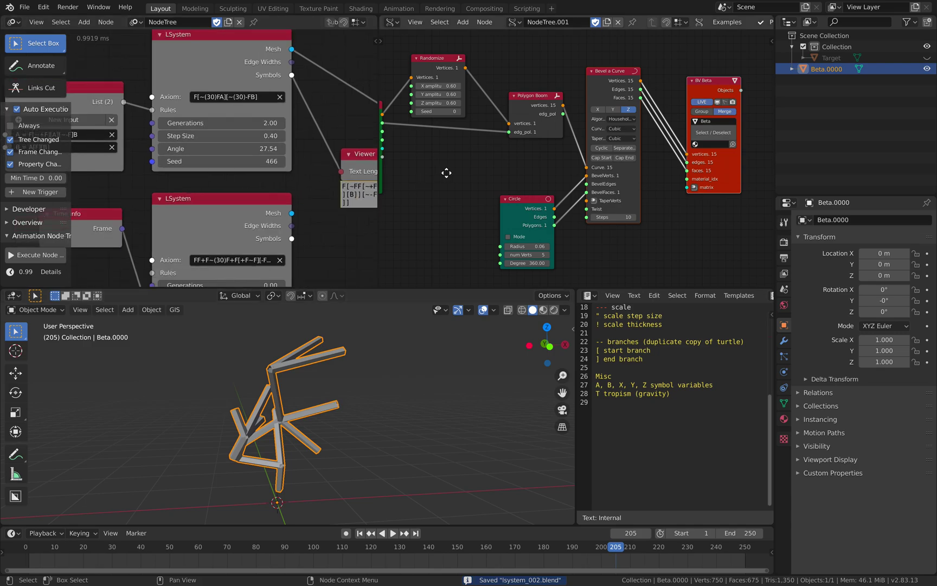
pyautogui.moveTo(446, 173); pyautogui.dragTo(530, 177, button='middle')
pyautogui.hotkey('shift', 'a')
pyautogui.click(518, 162)
pyautogui.write('fra')
pyautogui.click(532, 251)
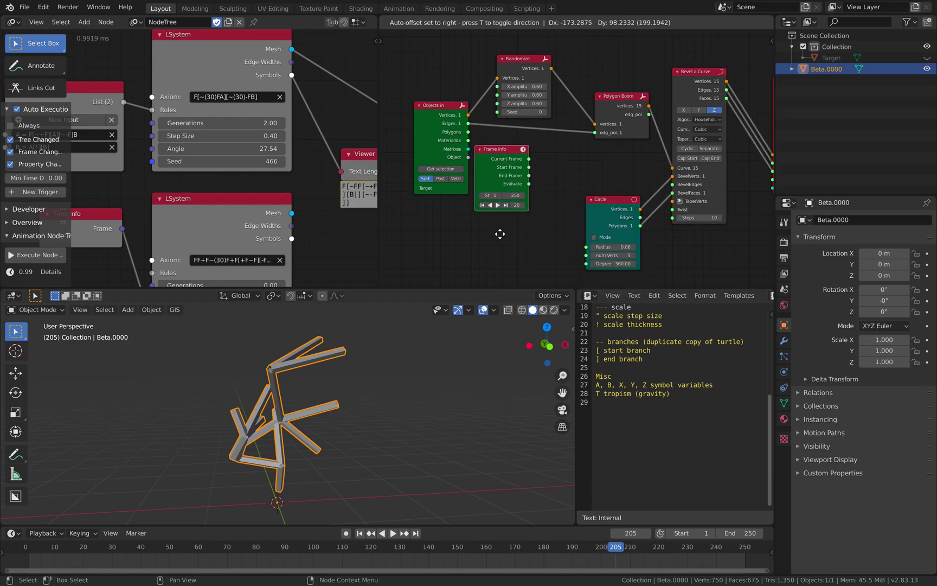
pyautogui.click(534, 184)
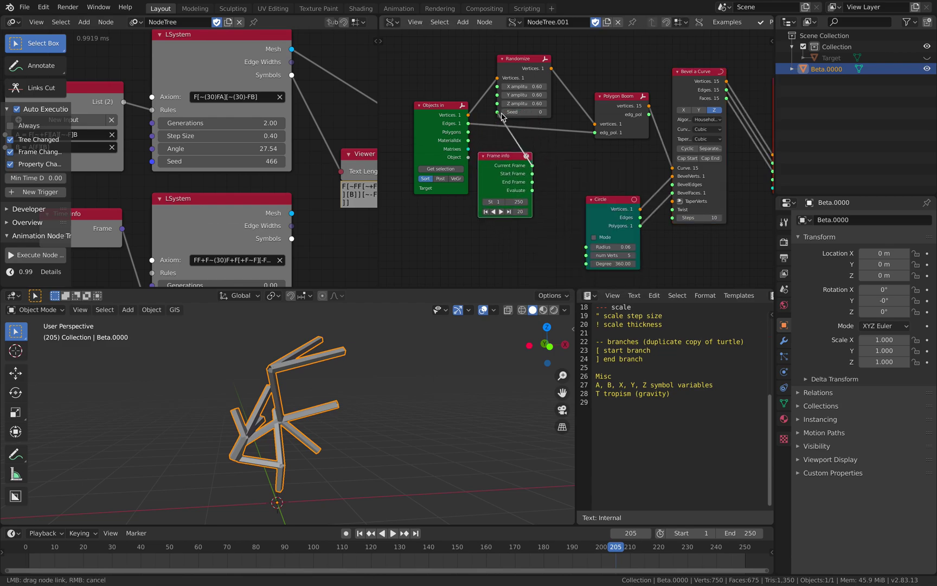
# Link Frame Info's Current Frame to the Randomize Seed and play the animation to check the changing branches
pyautogui.moveTo(501, 115); pyautogui.dragTo(499, 113)
pyautogui.click(476, 347)
pyautogui.press('space')
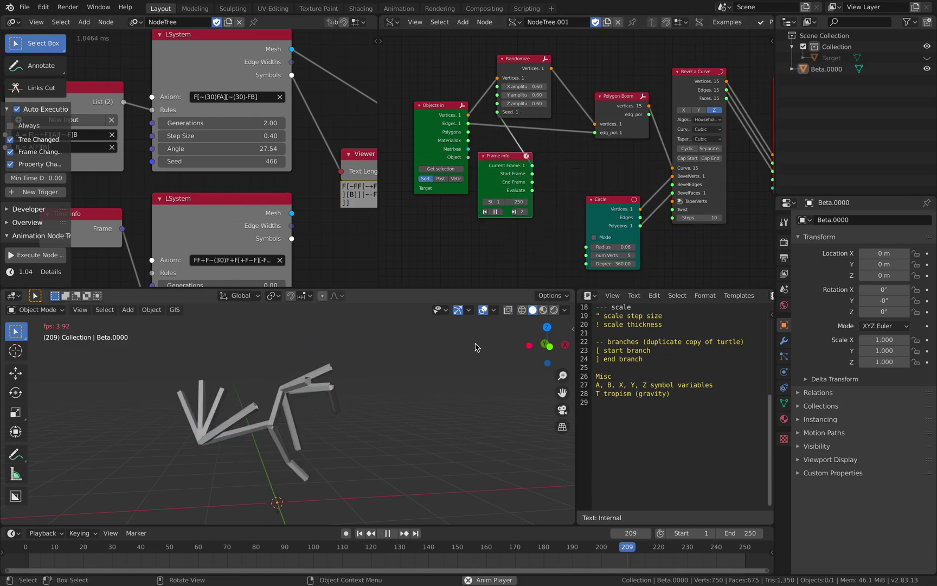
pyautogui.press('space')
pyautogui.moveTo(126, 137); pyautogui.dragTo(327, 106, button='middle')
pyautogui.hotkey('shift', 'a')
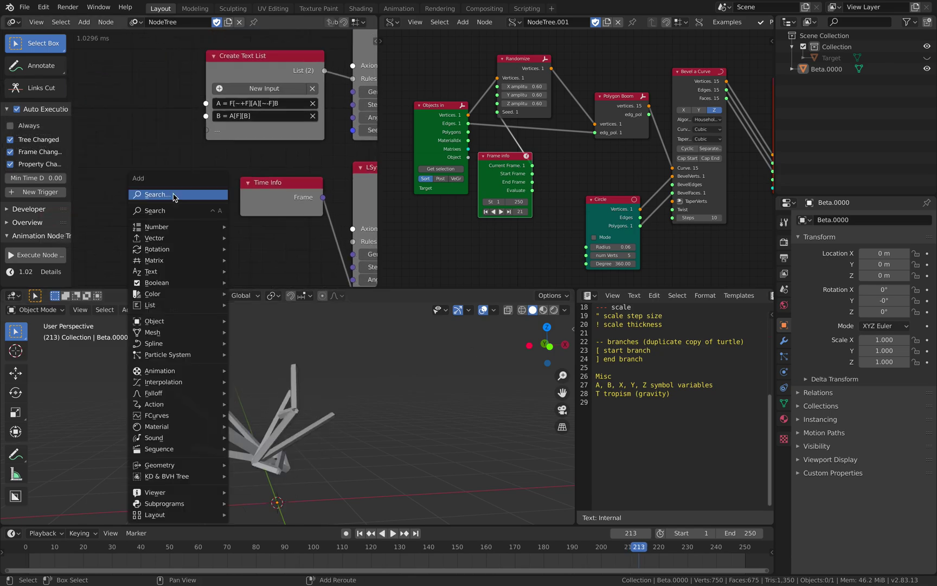
pyautogui.click(174, 196)
pyautogui.press('Escape')
pyautogui.moveTo(202, 157); pyautogui.dragTo(136, 159, button='middle')
pyautogui.hotkey('shift', 'a')
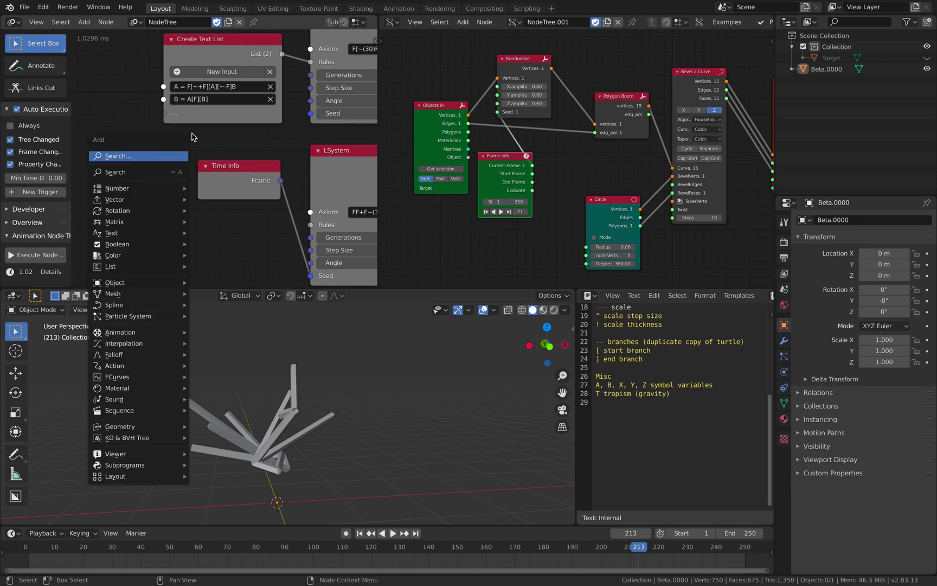
# Link the Time Info Frame output to the upper LSystem node's Seed and play the animation to check the random branching
pyautogui.moveTo(314, 115); pyautogui.dragTo(313, 114)
pyautogui.moveTo(228, 166); pyautogui.dragTo(162, 170)
pyautogui.moveTo(253, 155); pyautogui.dragTo(154, 161, button='middle')
pyautogui.scroll(-1, 301, 383)
pyautogui.press('space')
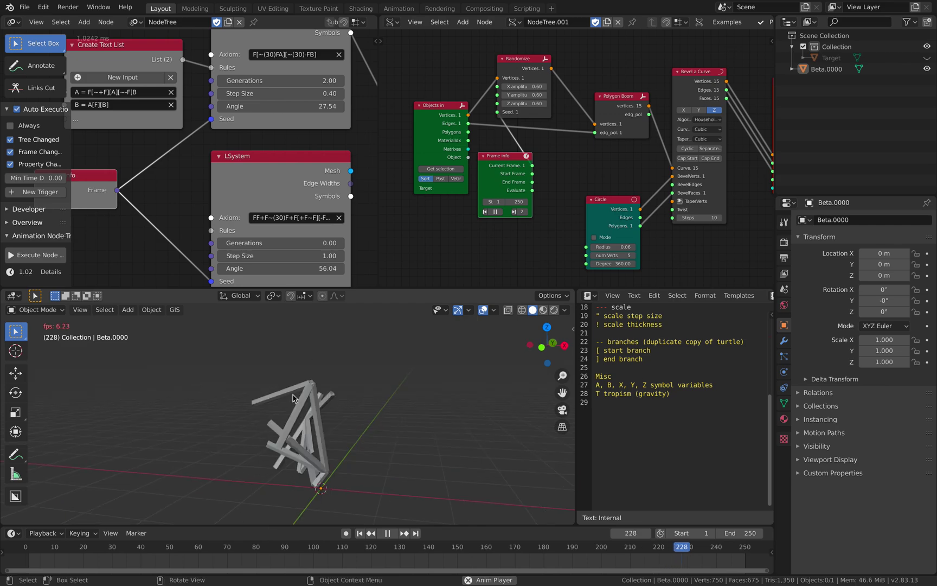
pyautogui.press('space')
# Select the Beta.0000 branch mesh in the viewport and save the file
pyautogui.click(316, 403)
pyautogui.moveTo(349, 376); pyautogui.dragTo(341, 386, button='middle')
pyautogui.click(334, 386)
pyautogui.hotkey('ctrl', 's')
pyautogui.click(326, 389)
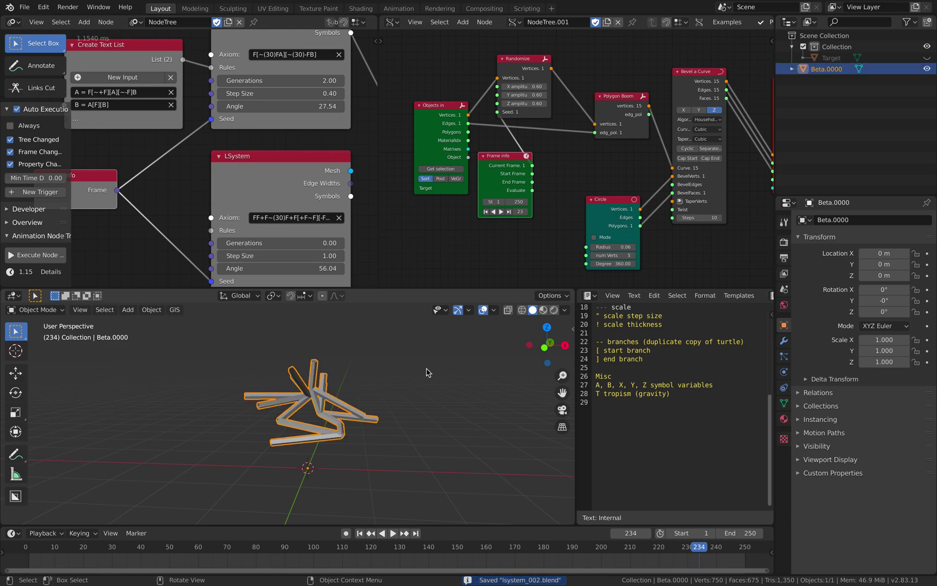
# Enable Cap Start and Cap End on the Bevel a Curve node and inspect the closed branch ends
pyautogui.moveTo(568, 199); pyautogui.dragTo(423, 192, button='middle')
pyautogui.scroll(3, 562, 152)
pyautogui.moveTo(480, 201)
pyautogui.mouseDown(button='middle')
pyautogui.moveTo(484, 181)
pyautogui.moveTo(465, 211)
pyautogui.mouseUp(button='middle')
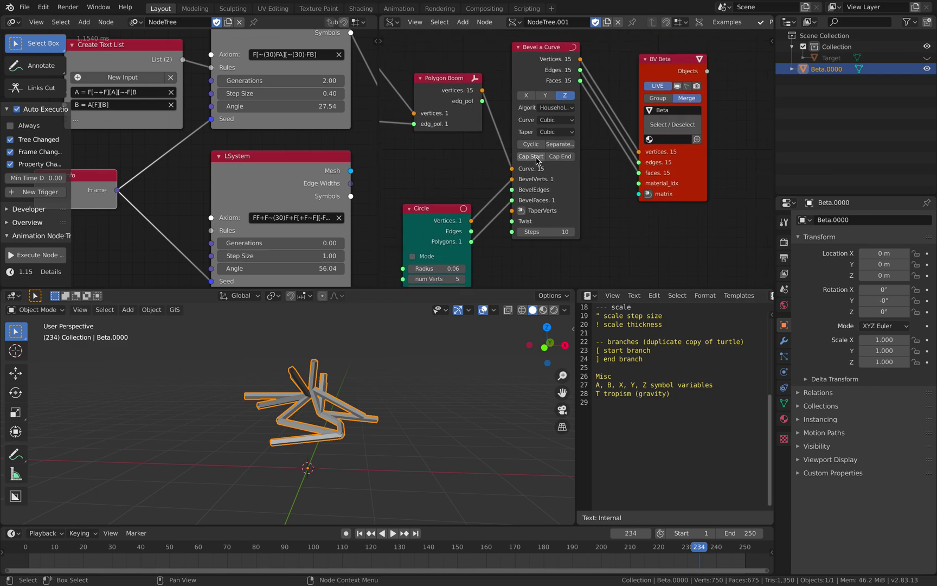
pyautogui.scroll(2, 322, 441)
pyautogui.moveTo(307, 440); pyautogui.dragTo(334, 456, button='middle')
pyautogui.scroll(2, 249, 466)
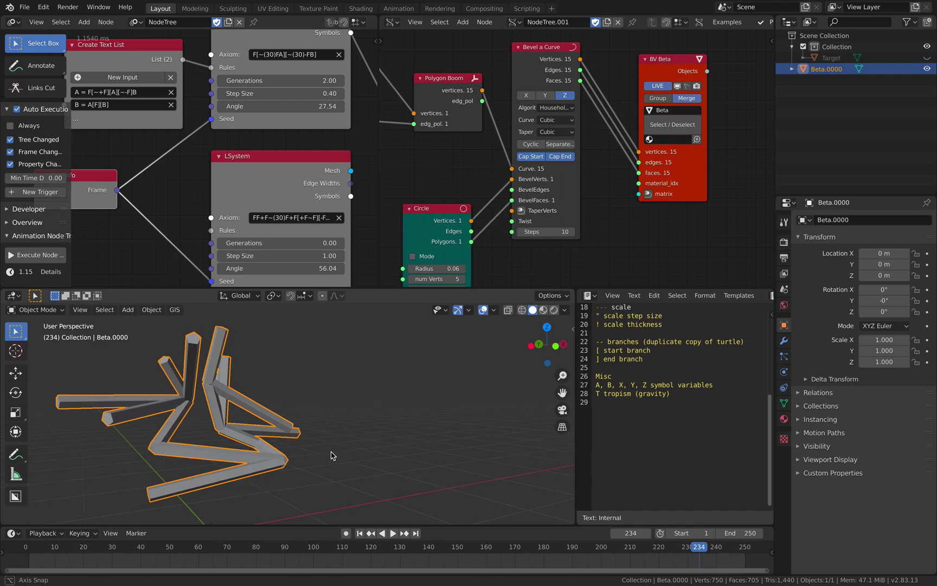
# Set the Circle node's num Verts to 4, play the animation briefly to check the branches, and save the file
pyautogui.moveTo(448, 278); pyautogui.dragTo(480, 213, button='middle')
pyautogui.write('4')
pyautogui.press('Return')
pyautogui.press('space')
# Raise the Circle node's Radius to about 0.54 while the animation plays
pyautogui.press('space')
pyautogui.moveTo(348, 444); pyautogui.dragTo(312, 440, button='middle')
pyautogui.hotkey('ctrl', 's')
pyautogui.moveTo(561, 200); pyautogui.dragTo(539, 234, button='middle')
pyautogui.press('space')
pyautogui.moveTo(455, 237); pyautogui.dragTo(454, 236)
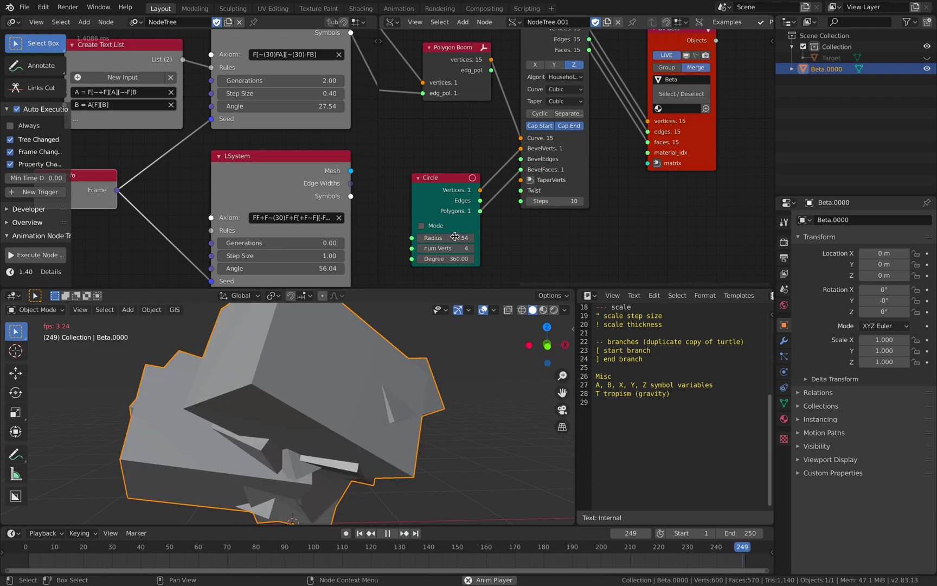
pyautogui.press('space')
pyautogui.click(430, 425)
pyautogui.scroll(-2, 430, 424)
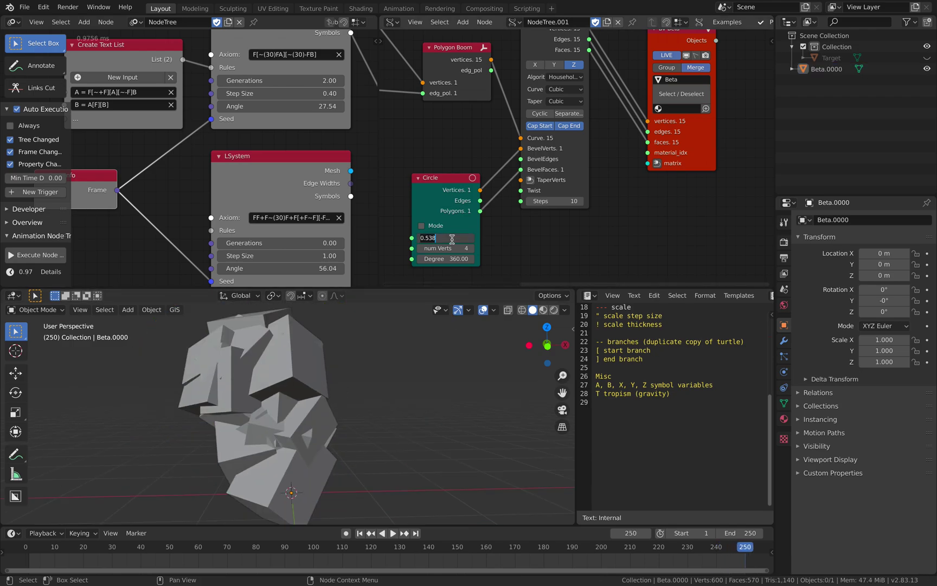
# Set the Circle node's Radius to 0.3 and play the animation to check the branch thickness
pyautogui.write('0.3')
pyautogui.press('Return')
pyautogui.press('space')
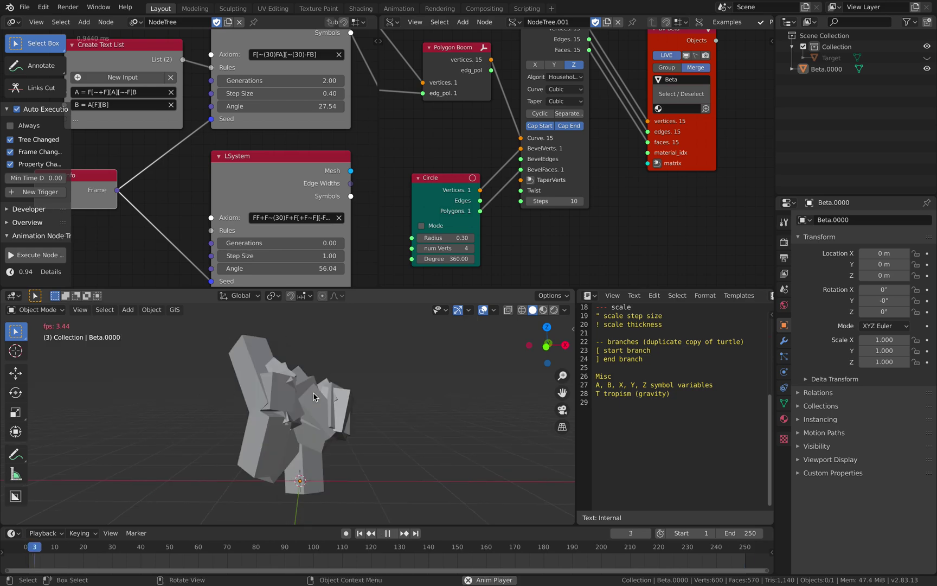
pyautogui.press('space')
# Save the file with the Beta.0000 mesh selected and add a Remesh modifier to it in Voxel mode with Voxel Size 0.1 m
pyautogui.click(314, 397)
pyautogui.scroll(-1, 373, 405)
pyautogui.moveTo(374, 406); pyautogui.dragTo(365, 404, button='middle')
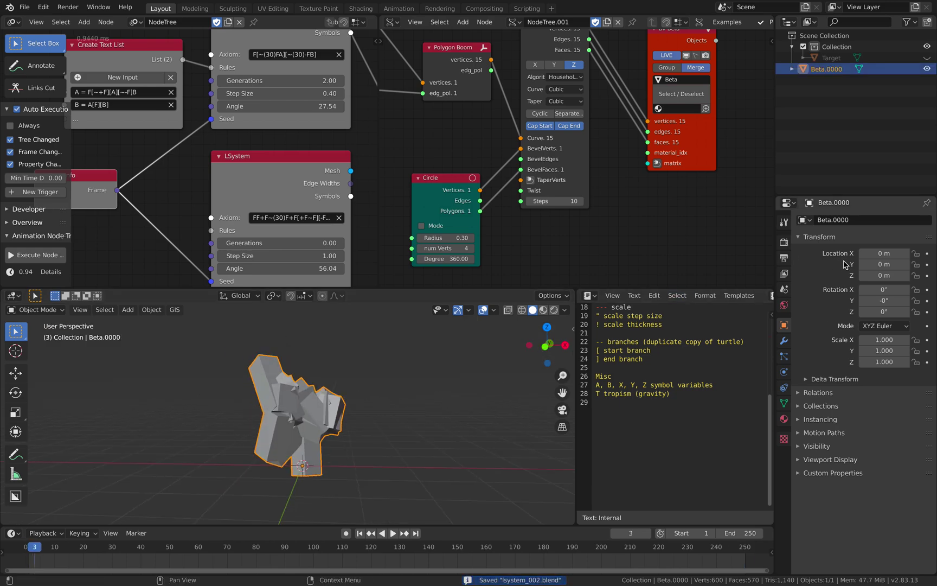
pyautogui.click(785, 342)
pyautogui.click(862, 221)
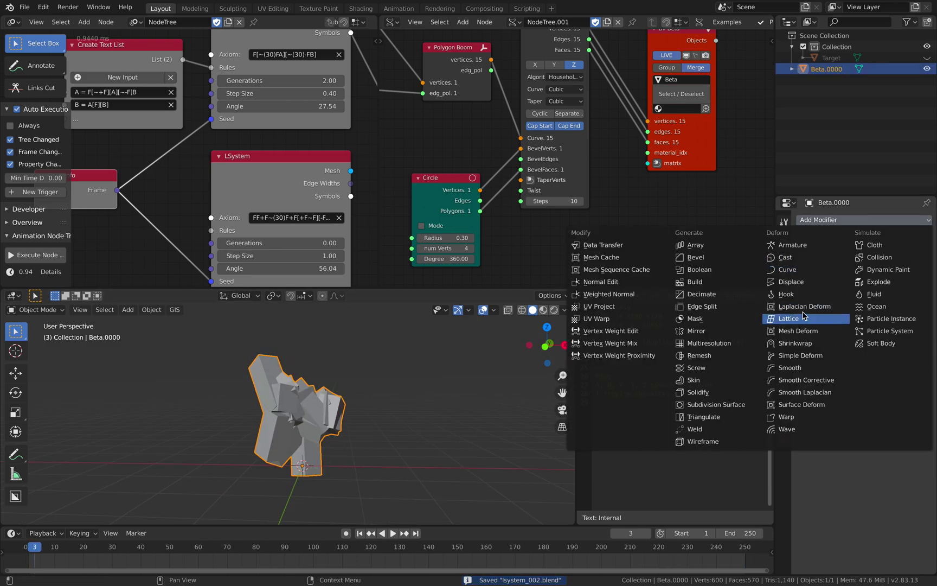
pyautogui.click(729, 357)
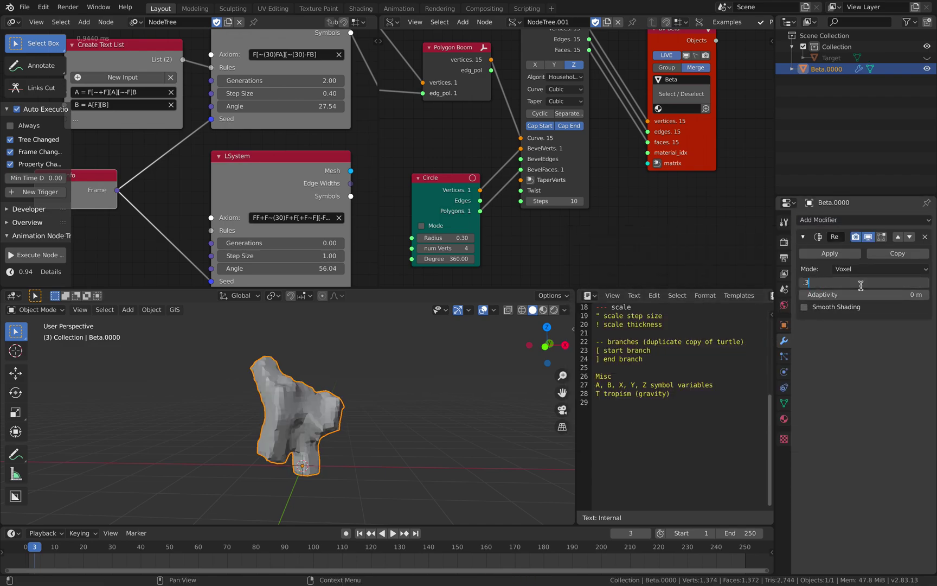
pyautogui.press('Return')
pyautogui.moveTo(864, 282); pyautogui.dragTo(812, 282)
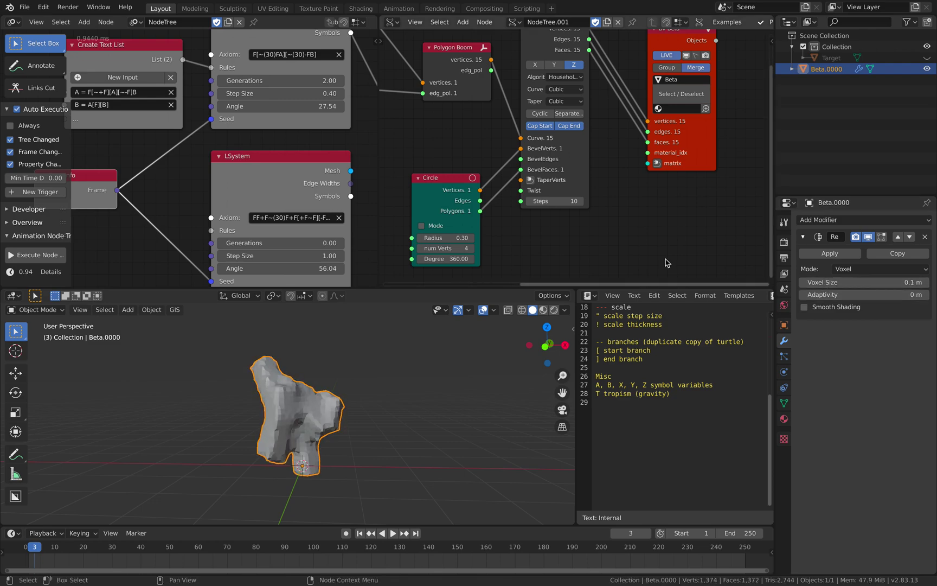
# Set the Circle node's num Verts to 5 and Radius to 0.16, and play the animation to check the remeshed shape
pyautogui.click(471, 250)
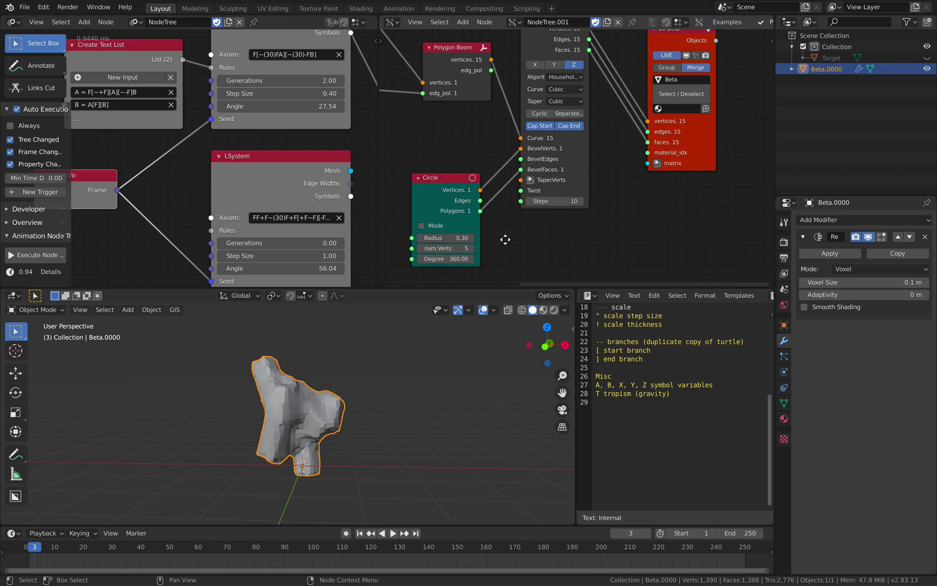
pyautogui.moveTo(504, 240); pyautogui.dragTo(511, 232, button='middle')
pyautogui.keyDown('shift'); pyautogui.moveTo(461, 228); pyautogui.dragTo(448, 228); pyautogui.keyUp('shift')
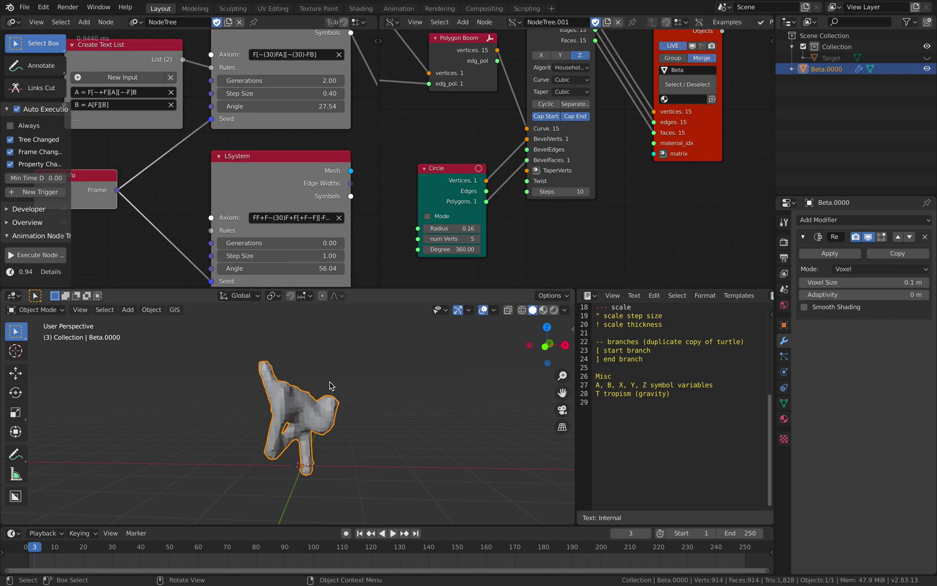
pyautogui.click(349, 387)
pyautogui.press('space')
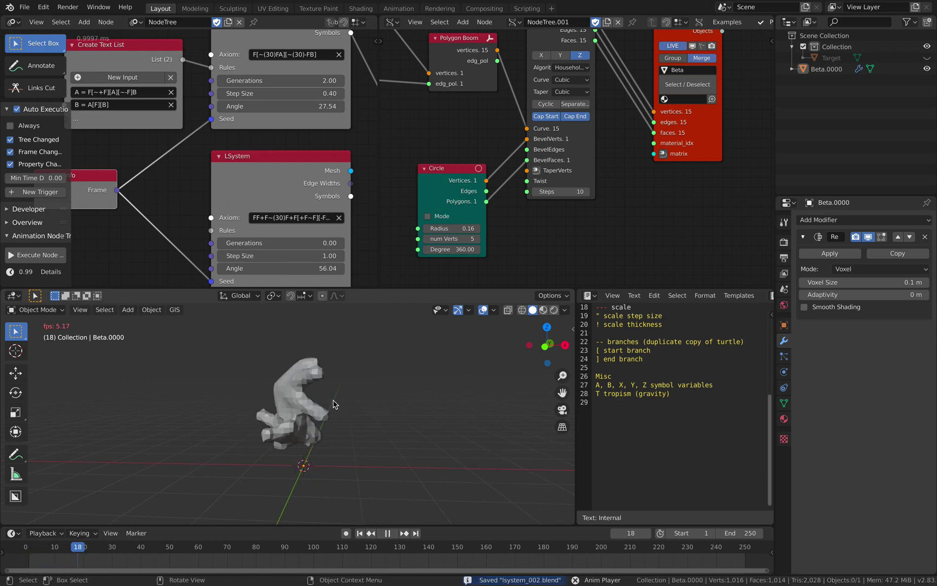
pyautogui.press('space')
# Add a Mirror modifier on the X axis to the Beta.0000 mesh and play the animation to check the symmetry
pyautogui.click(359, 385)
pyautogui.click(421, 402)
pyautogui.click(365, 385)
pyautogui.click(883, 223)
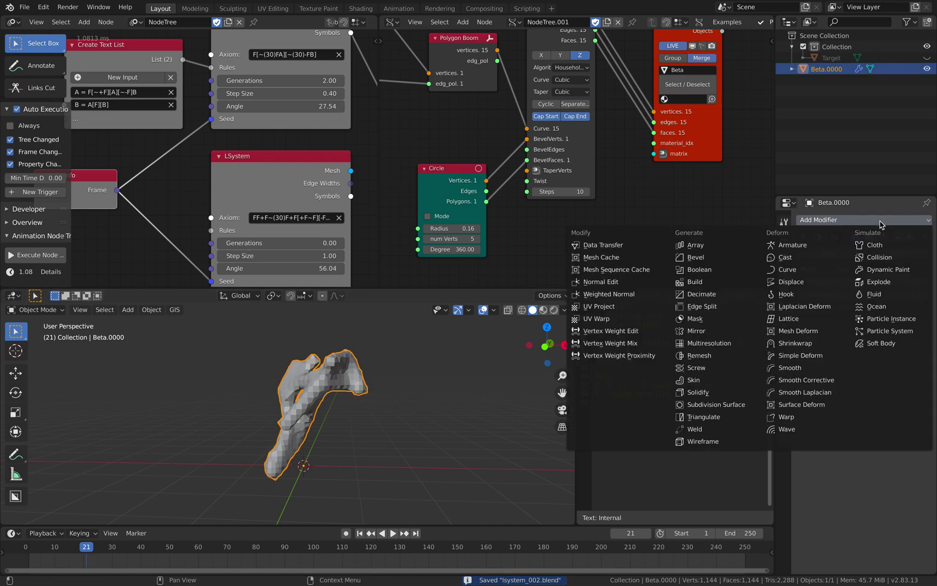
pyautogui.click(752, 337)
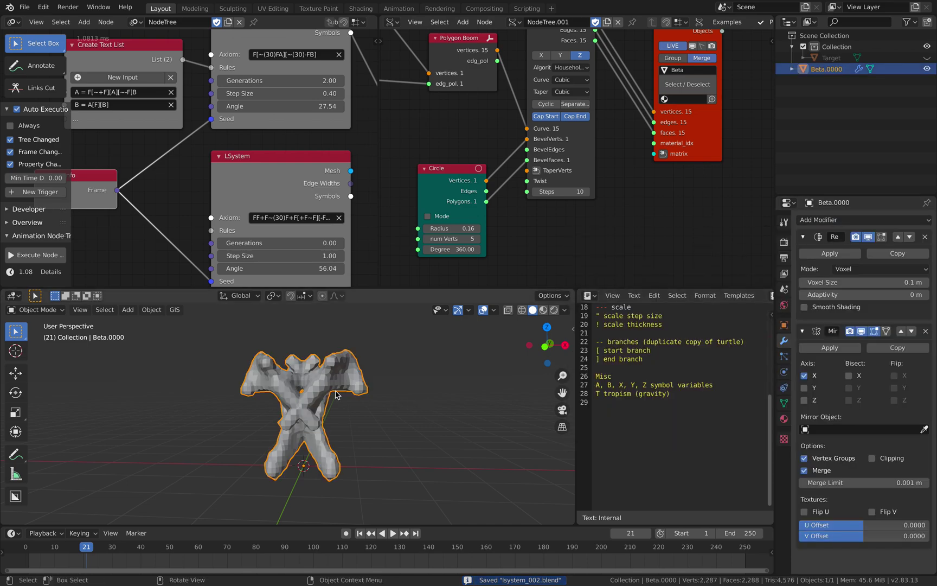
pyautogui.press('space')
pyautogui.press('space')
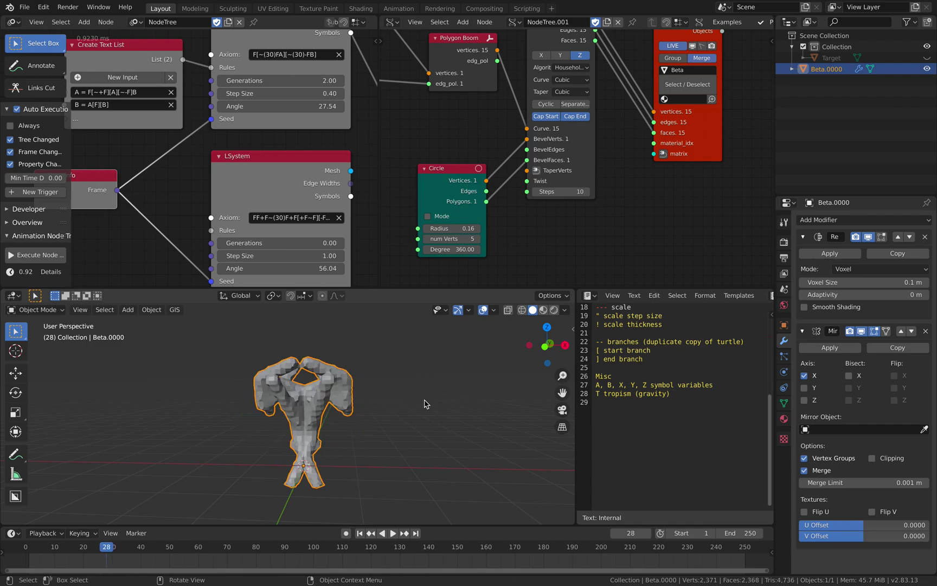
# Enable X-axis Bisect on the Mirror modifier, test its X Flip on and off, and save the file
pyautogui.click(849, 375)
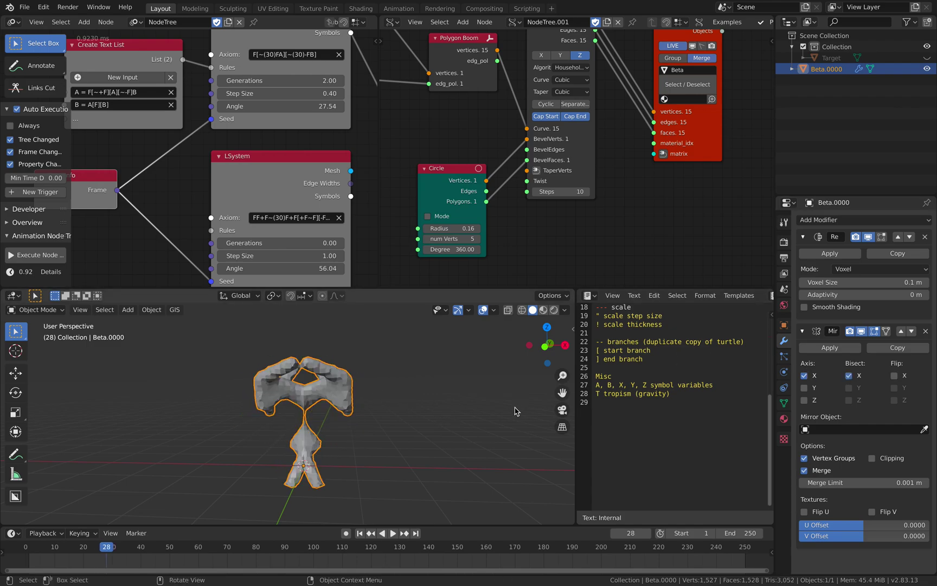
pyautogui.click(894, 375)
pyautogui.click(894, 376)
pyautogui.click(369, 440)
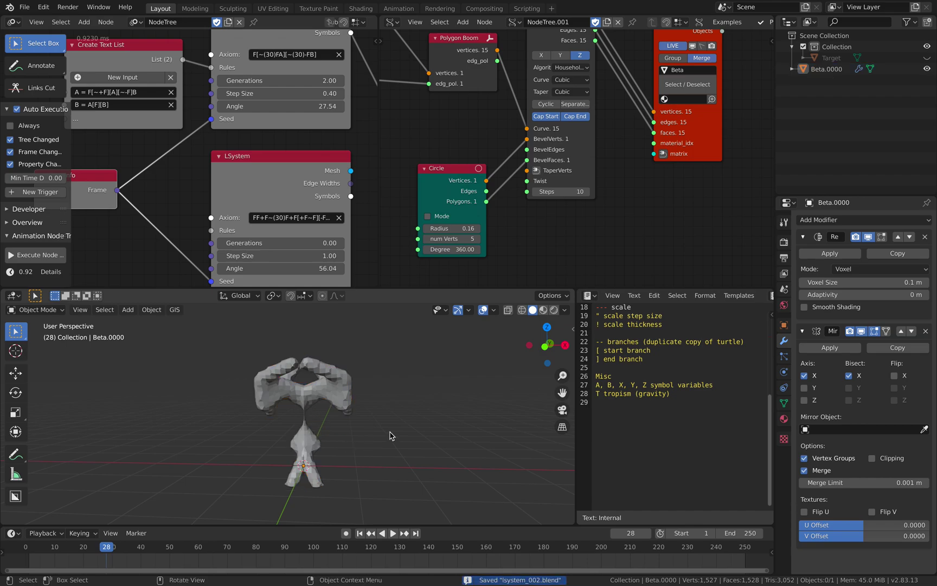
# Add a Matrix In node beside the BV Beta node and link its Matrices output to the viewer's matrix input
pyautogui.moveTo(702, 146); pyautogui.dragTo(735, 145)
pyautogui.moveTo(659, 188); pyautogui.dragTo(612, 169, button='middle')
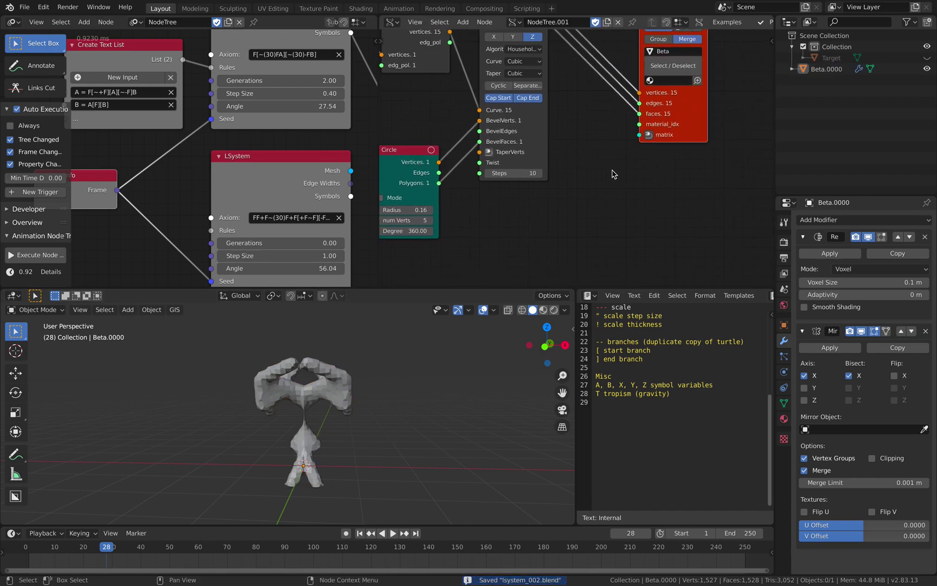
pyautogui.hotkey('shift', 'a')
pyautogui.click(613, 170)
pyautogui.press('Escape')
pyautogui.click(650, 137)
pyautogui.moveTo(679, 140); pyautogui.dragTo(710, 128)
pyautogui.moveTo(520, 66); pyautogui.dragTo(624, 132)
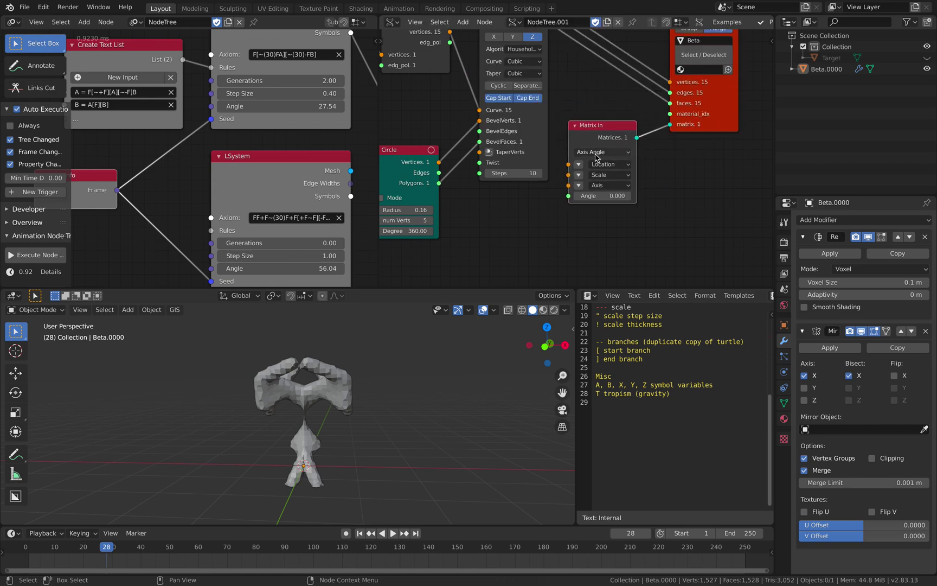
# Expand the Matrix In node's Location, set its X to 0.480, and play the animation to check the offset
pyautogui.click(579, 164)
pyautogui.moveTo(602, 166); pyautogui.dragTo(633, 165)
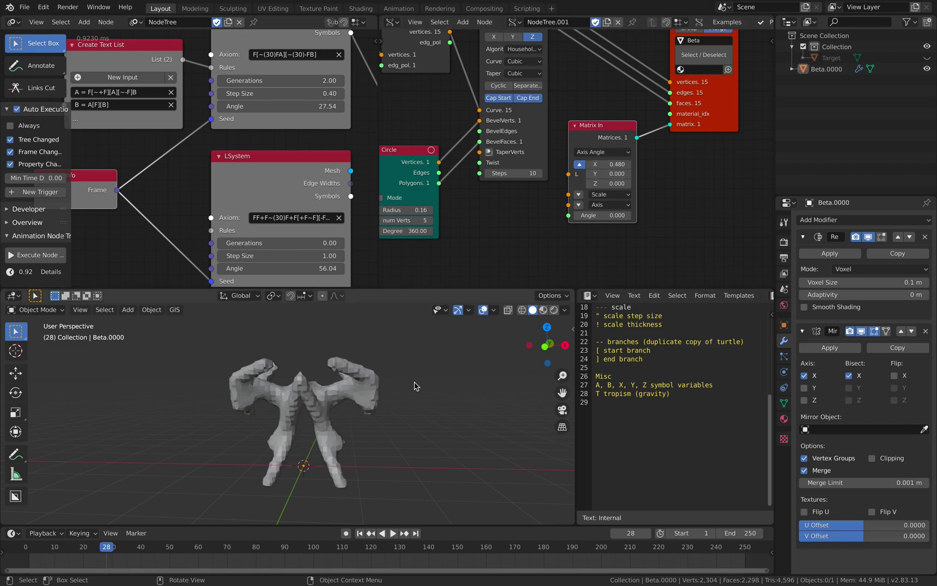
pyautogui.press('space')
# Reduce the Matrix In node's Location X to 0.378, save the file and play the animation from a new angle
pyautogui.press('space')
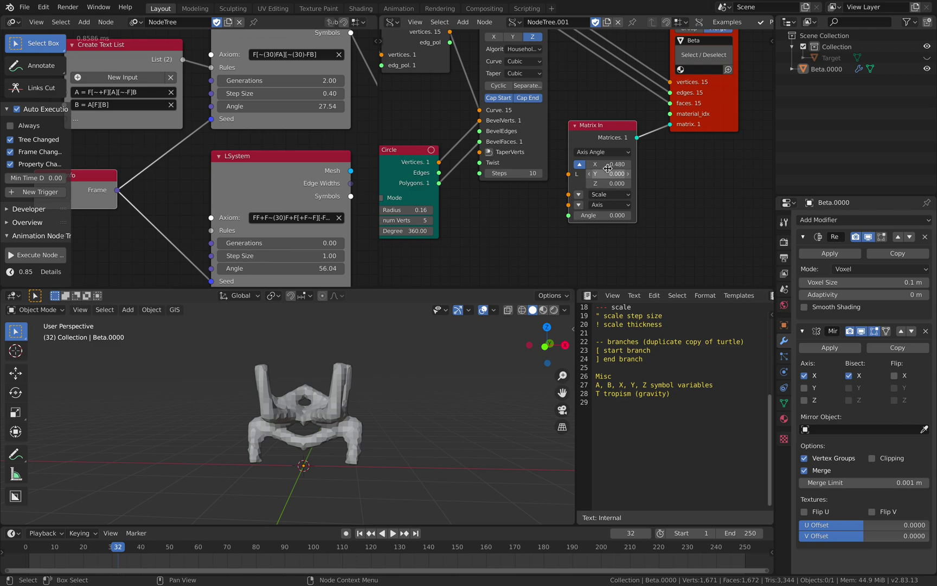
pyautogui.moveTo(617, 165); pyautogui.dragTo(610, 165)
pyautogui.moveTo(399, 421); pyautogui.dragTo(396, 382, button='middle')
pyautogui.hotkey('ctrl', 's')
pyautogui.press('space')
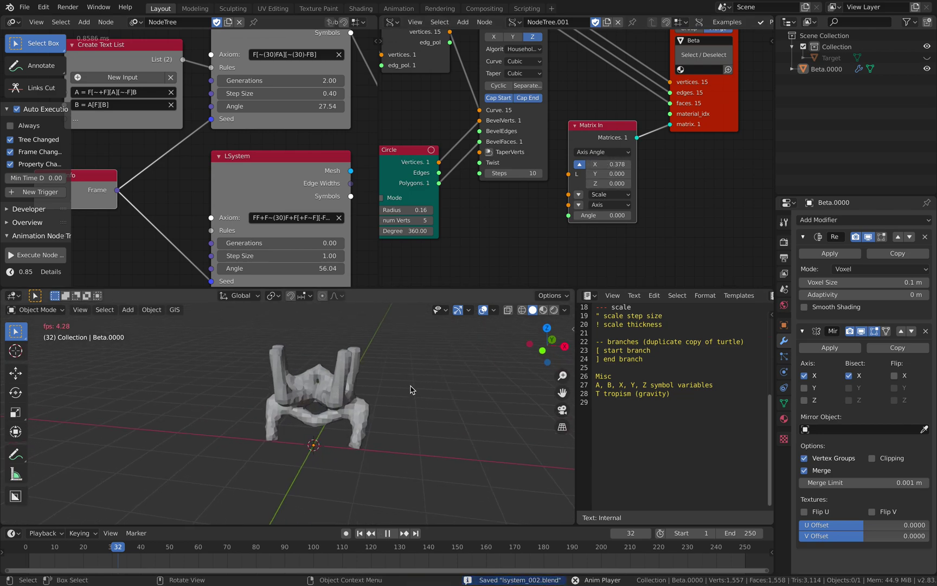
pyautogui.press('space')
pyautogui.moveTo(410, 377); pyautogui.dragTo(421, 381, button='middle')
# Raise the upper LSystem node's Angle to 69.78 while playing the animation to compare the generated shapes
pyautogui.scroll(-2, 310, 233)
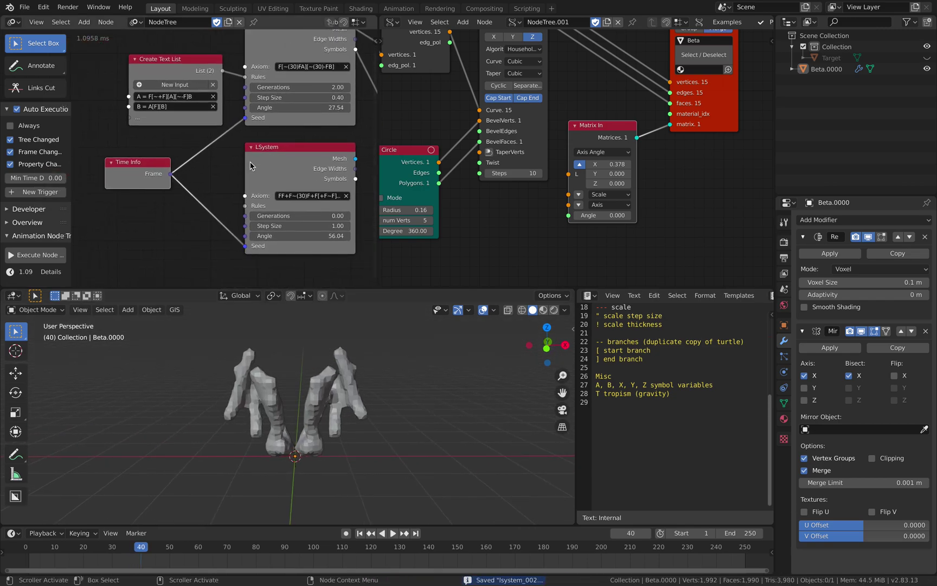
pyautogui.scroll(-2, 283, 192)
pyautogui.moveTo(255, 150); pyautogui.dragTo(254, 161)
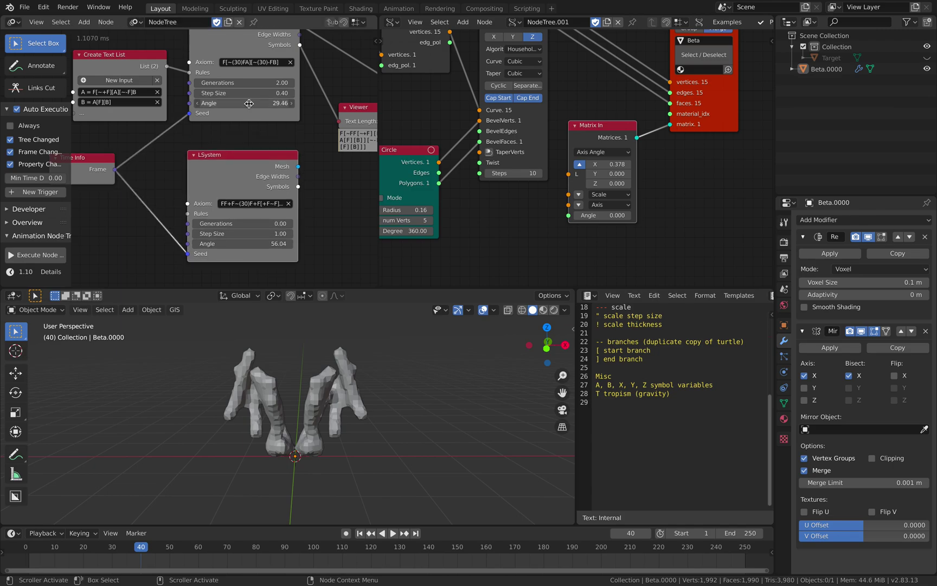
pyautogui.press('space')
pyautogui.moveTo(249, 103); pyautogui.dragTo(240, 103)
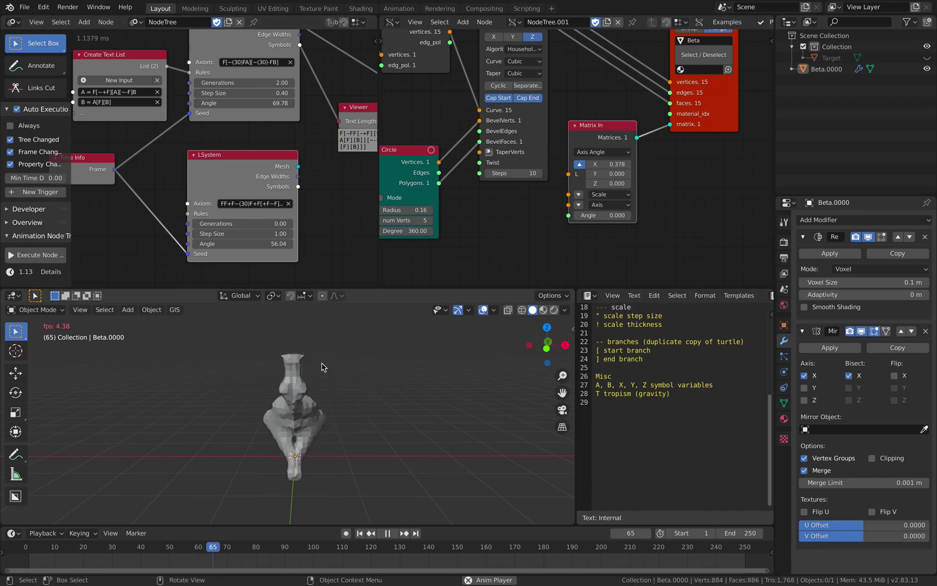
pyautogui.press('space')
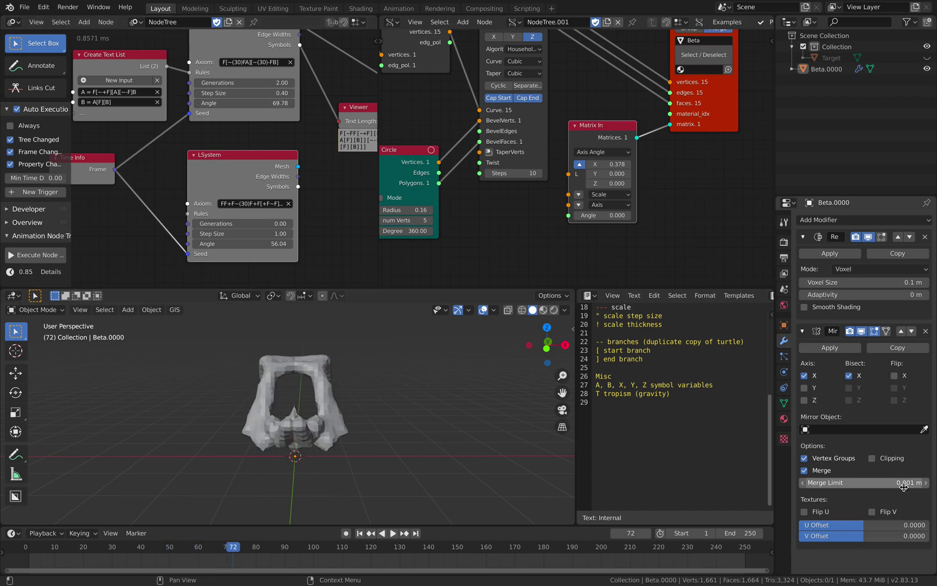
# Try a Remesh Voxel Size of 0.05 m, settle on 0.08 m, and enable Smooth Shading
pyautogui.click(879, 283)
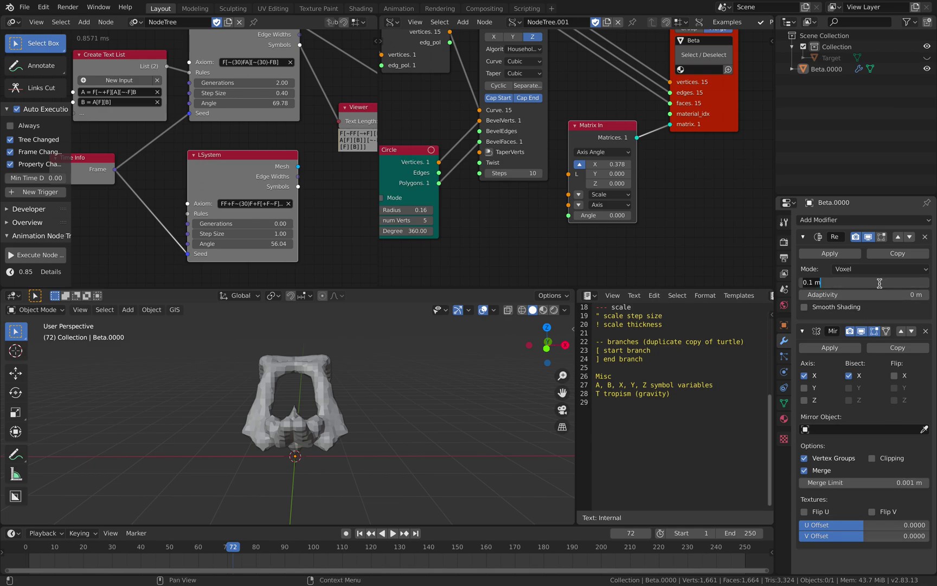
pyautogui.press('Return')
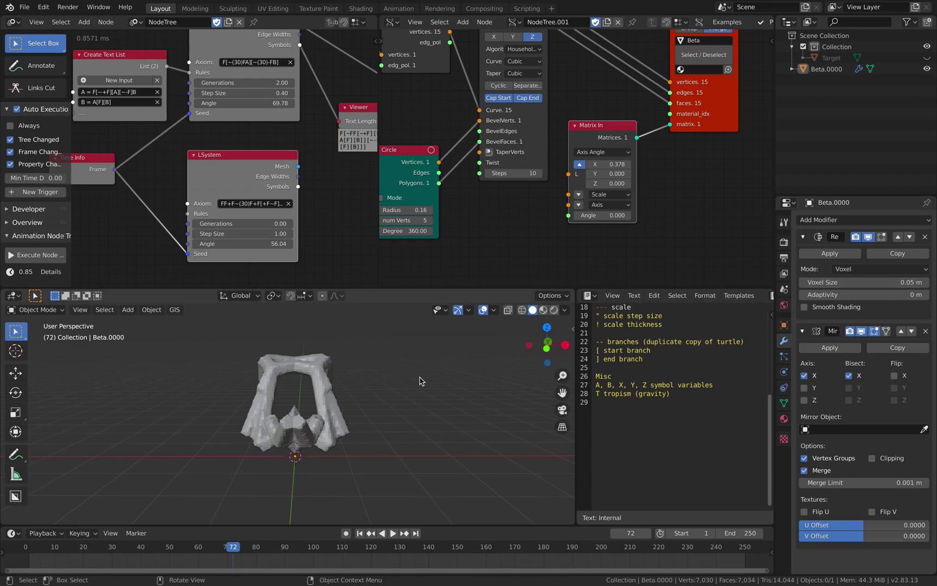
pyautogui.click(878, 283)
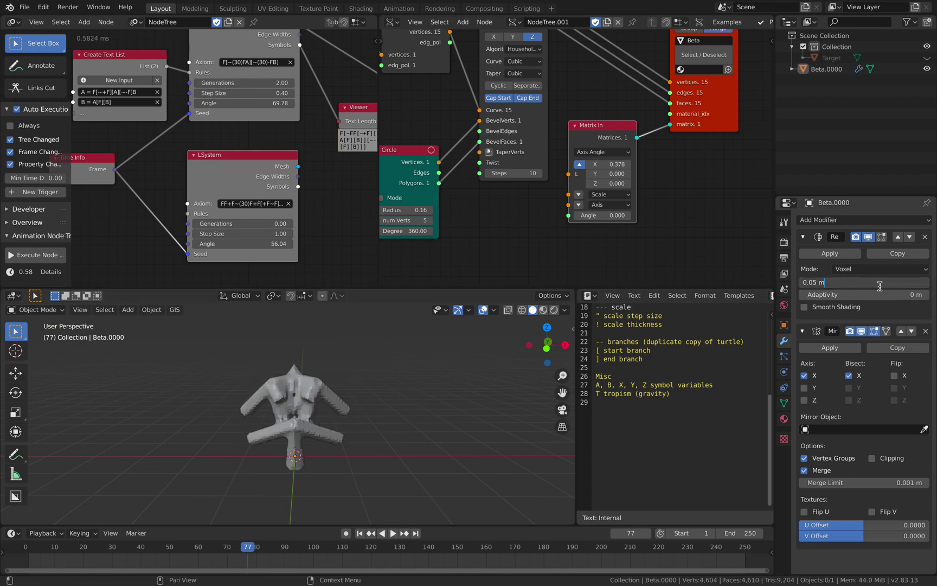
pyautogui.write('8')
pyautogui.press('Return')
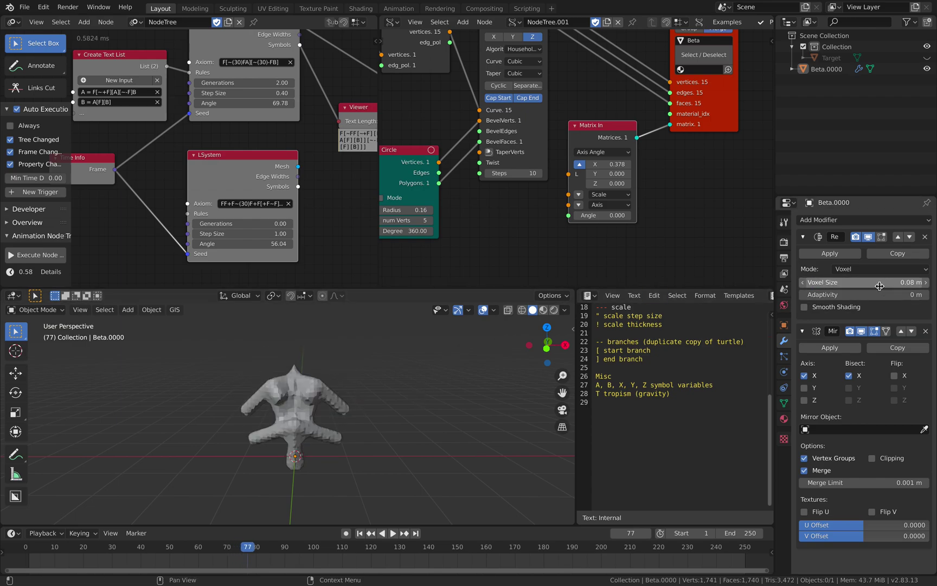
pyautogui.click(836, 309)
# Inspect the smoothed Beta.0000 mesh up close from another angle and save the file
pyautogui.click(282, 403)
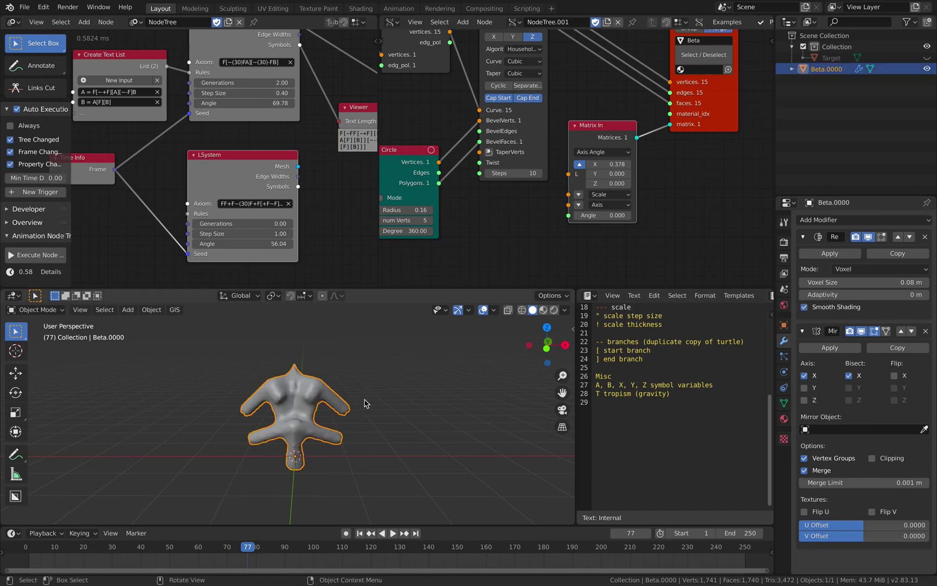
pyautogui.scroll(1, 366, 402)
pyautogui.moveTo(464, 389); pyautogui.dragTo(414, 386, button='middle')
pyautogui.click(426, 389)
pyautogui.hotkey('ctrl', 's')
# Widen the Animation Nodes editor and frame both node trees to review the complete L-system and Sverchok setups
pyautogui.scroll(-3, 265, 196)
pyautogui.moveTo(266, 196); pyautogui.dragTo(259, 212, button='middle')
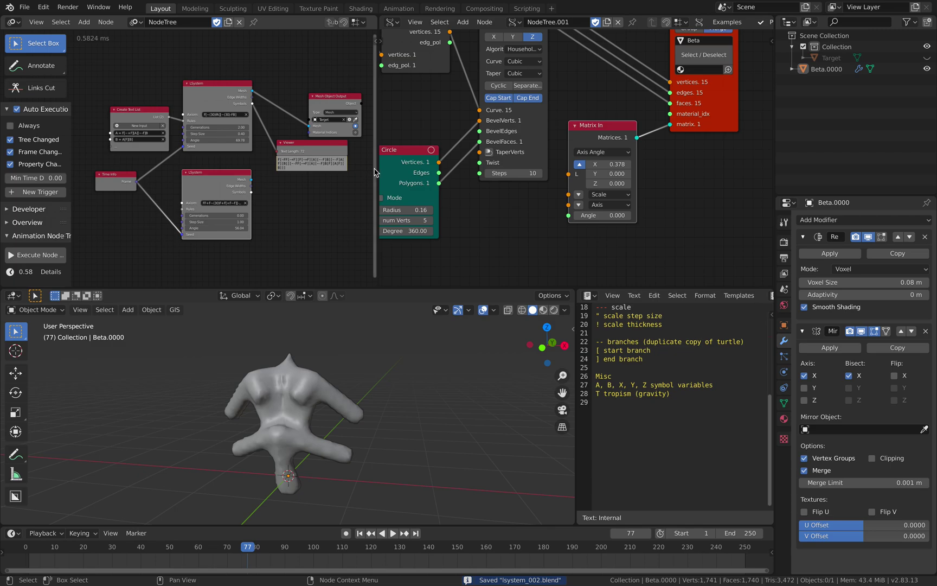
pyautogui.moveTo(378, 168); pyautogui.dragTo(434, 170)
pyautogui.scroll(-2, 590, 172)
pyautogui.press('Home')
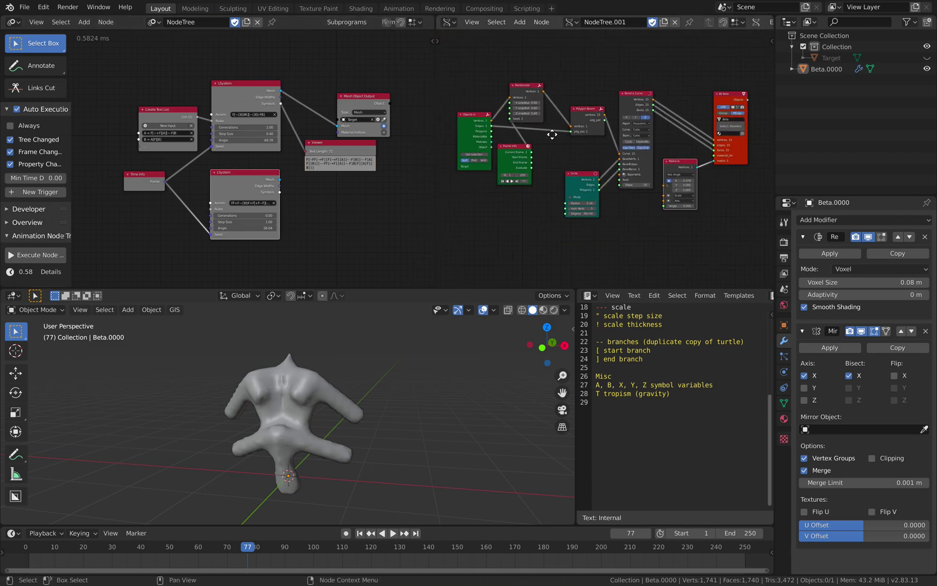
pyautogui.press('Home')
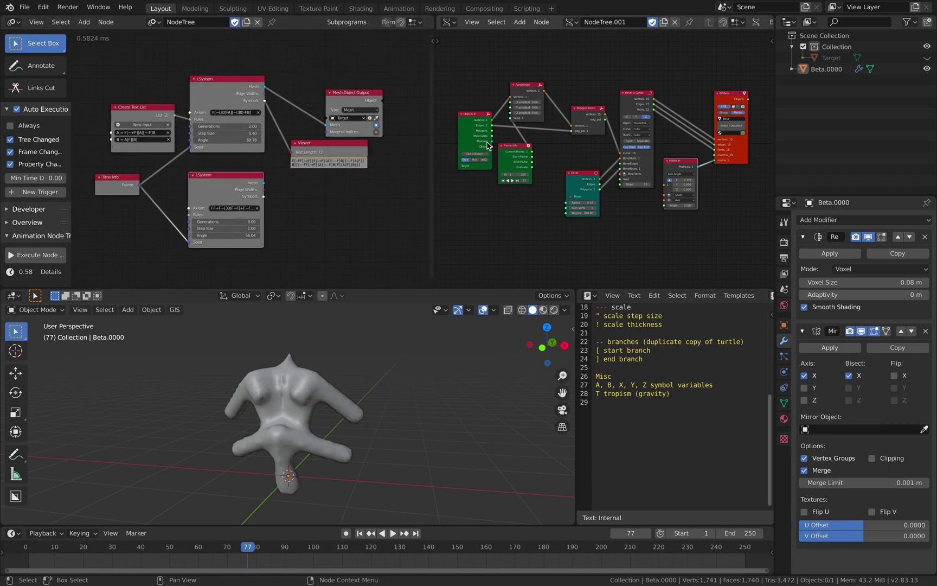
pyautogui.scroll(3, 500, 145)
pyautogui.moveTo(498, 146); pyautogui.dragTo(526, 142, button='middle')
pyautogui.moveTo(526, 141); pyautogui.dragTo(536, 140)
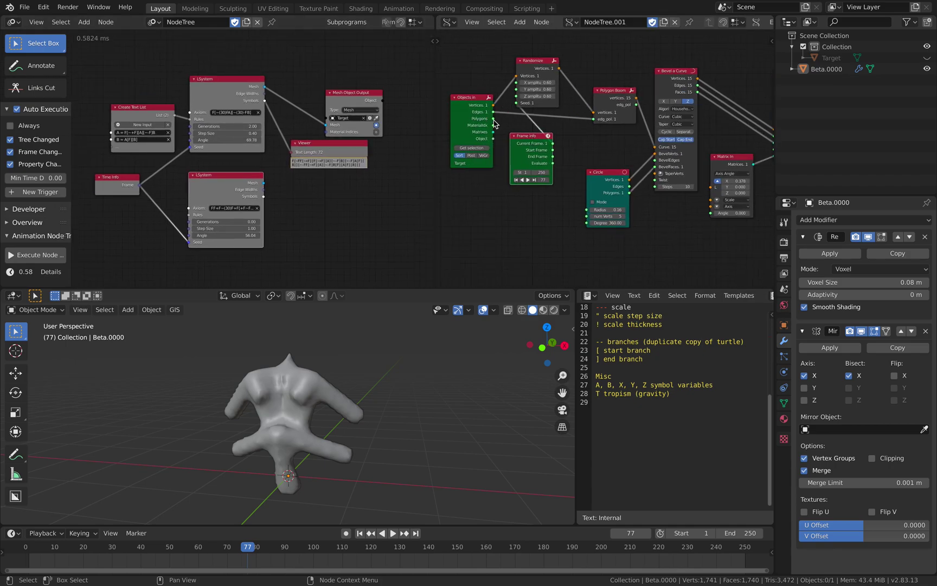
# Save the file, hide the Animation Nodes editor's sidebars, and bring the LSystem nodes into closer view
pyautogui.moveTo(336, 120); pyautogui.dragTo(347, 112, button='middle')
pyautogui.hotkey('ctrl', 's')
pyautogui.scroll(1, 322, 212)
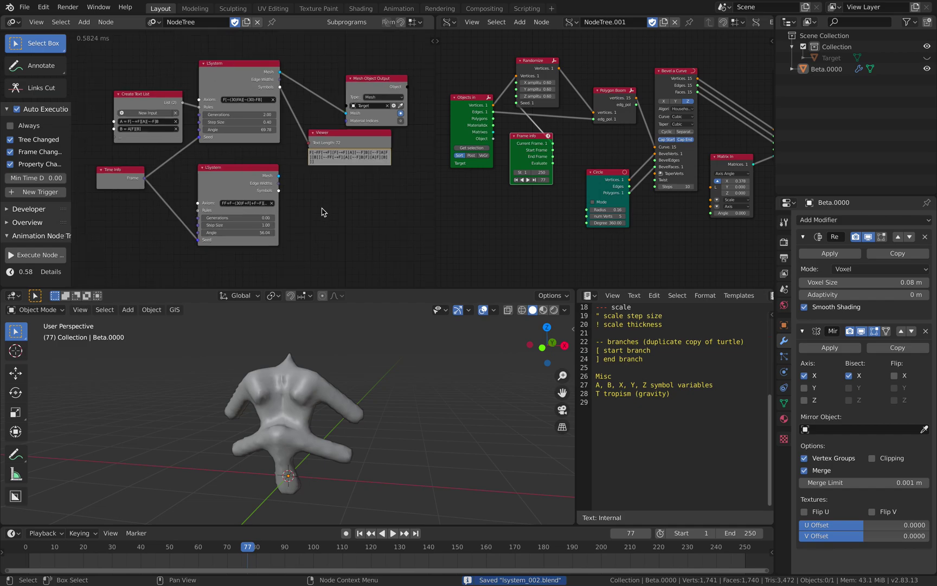
pyautogui.press('t')
pyautogui.scroll(2, 110, 157)
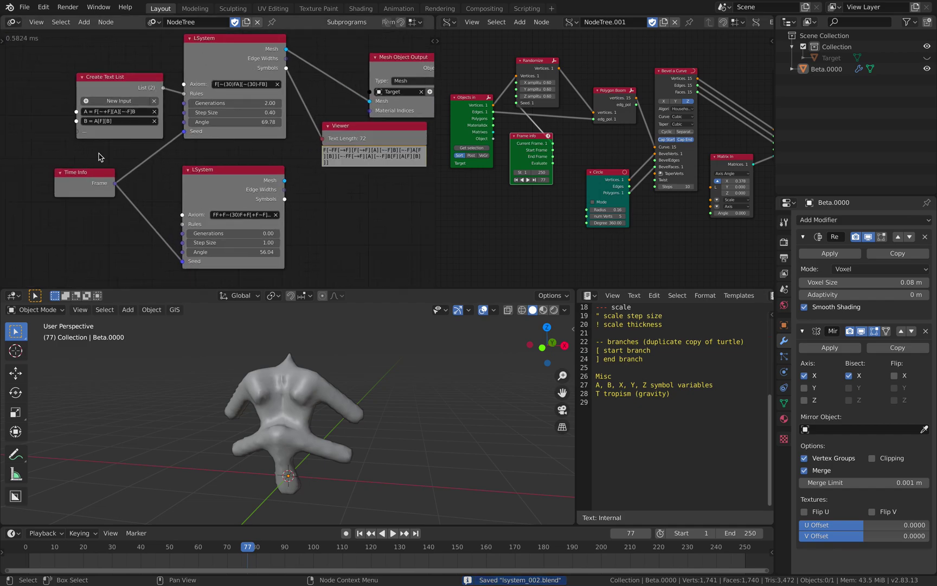
pyautogui.moveTo(210, 97); pyautogui.dragTo(228, 85, button='middle')
pyautogui.scroll(1, 187, 88)
# Play the animation to preview the mirrored Beta.0000 forms, stopping at frame 110
pyautogui.click(350, 406)
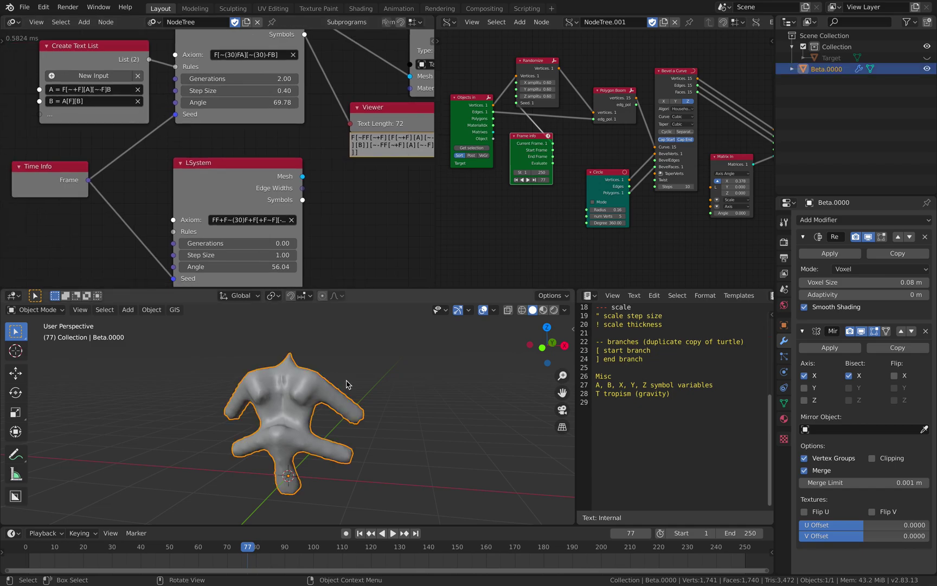
pyautogui.press('space')
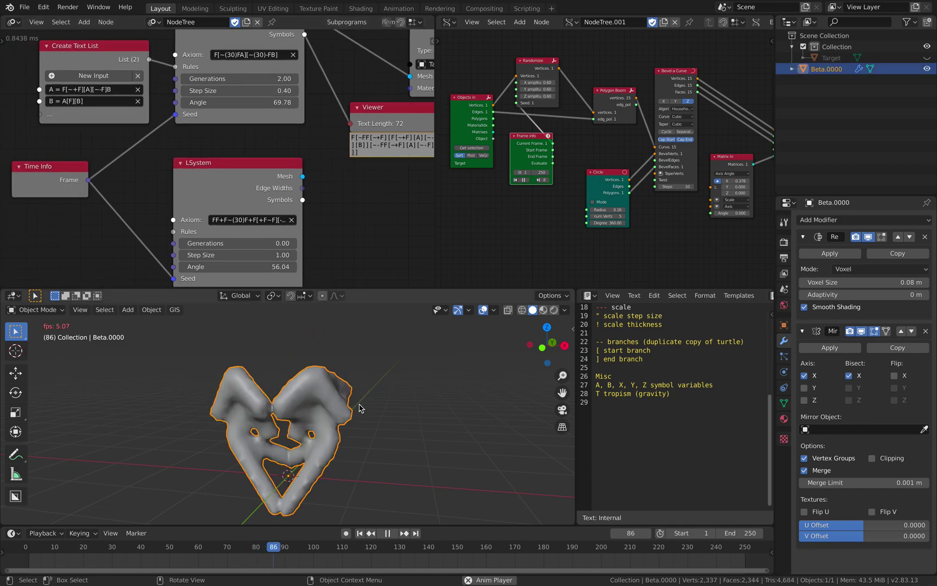
pyautogui.click(382, 405)
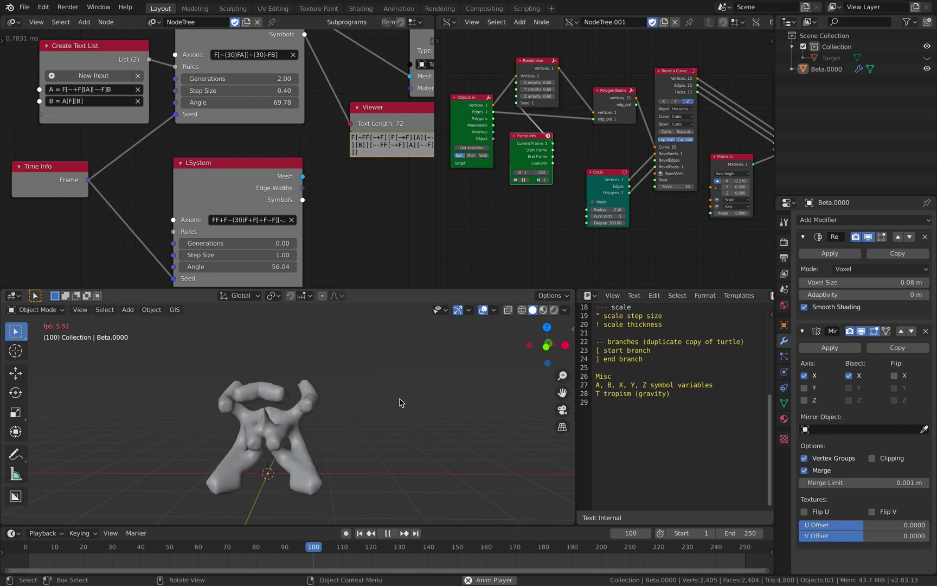
pyautogui.press('space')
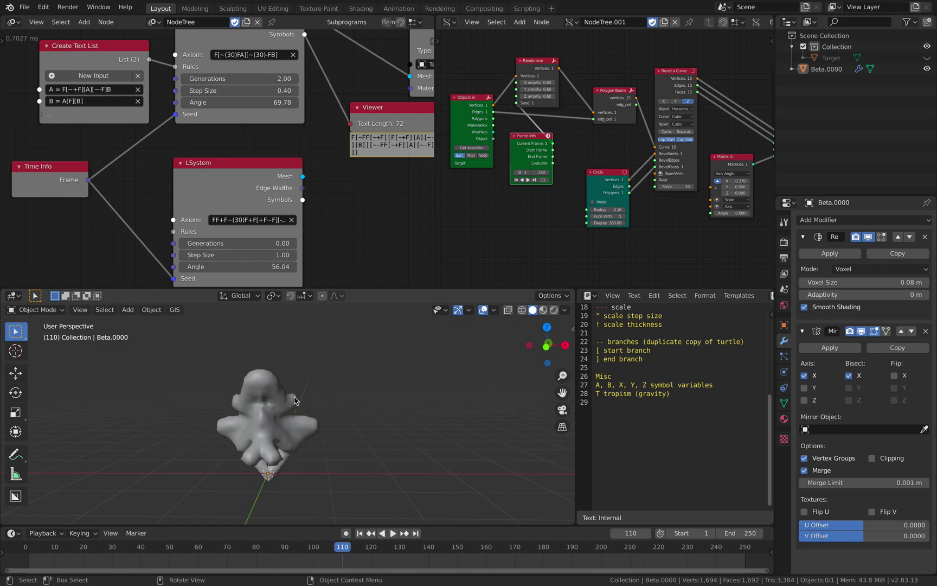
# Enable the Mirror modifier's X Flip, disable X Bisect, and play the animation to frame 148
pyautogui.click(300, 401)
pyautogui.click(894, 375)
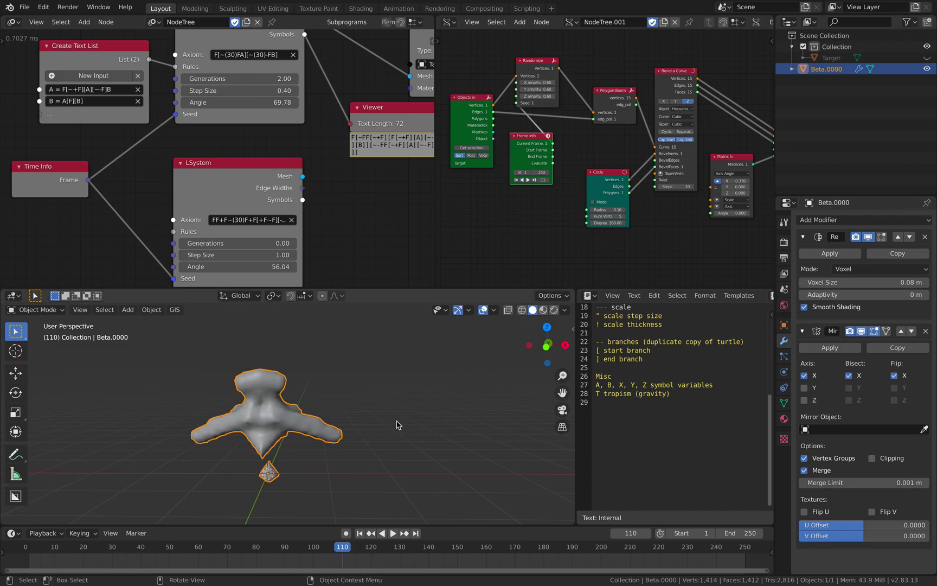
pyautogui.click(402, 428)
pyautogui.press('space')
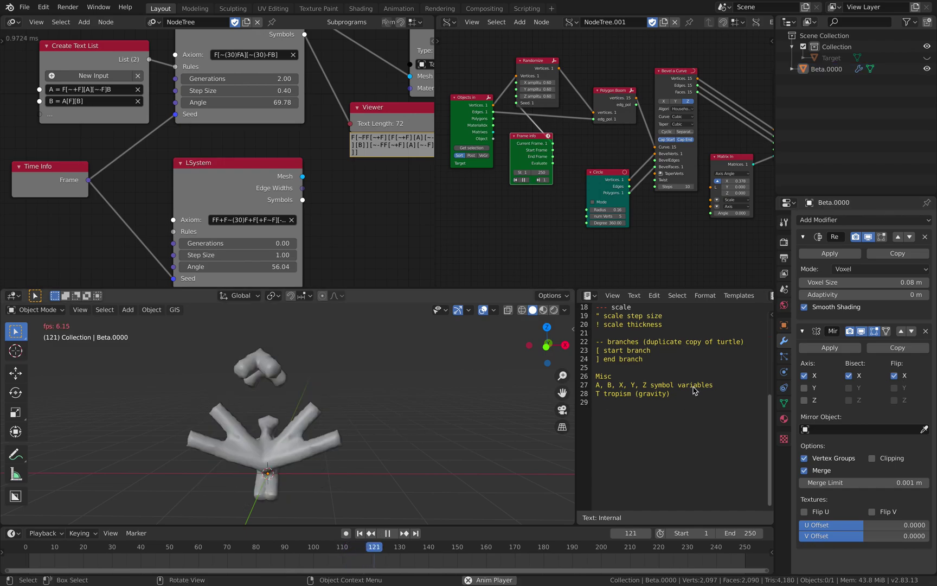
pyautogui.click(849, 375)
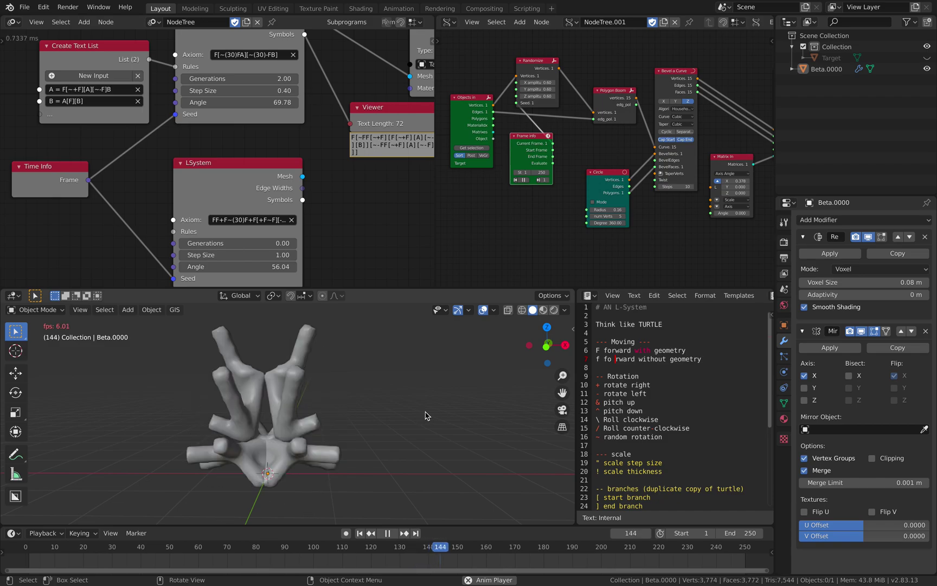
pyautogui.press('space')
# Save the file and sketch a stick figure, a bent-limbed figure and an oval-enclosed figure in the Animation Nodes editor's empty area
pyautogui.moveTo(321, 223); pyautogui.dragTo(245, 189, button='middle')
pyautogui.hotkey('ctrl', 's')
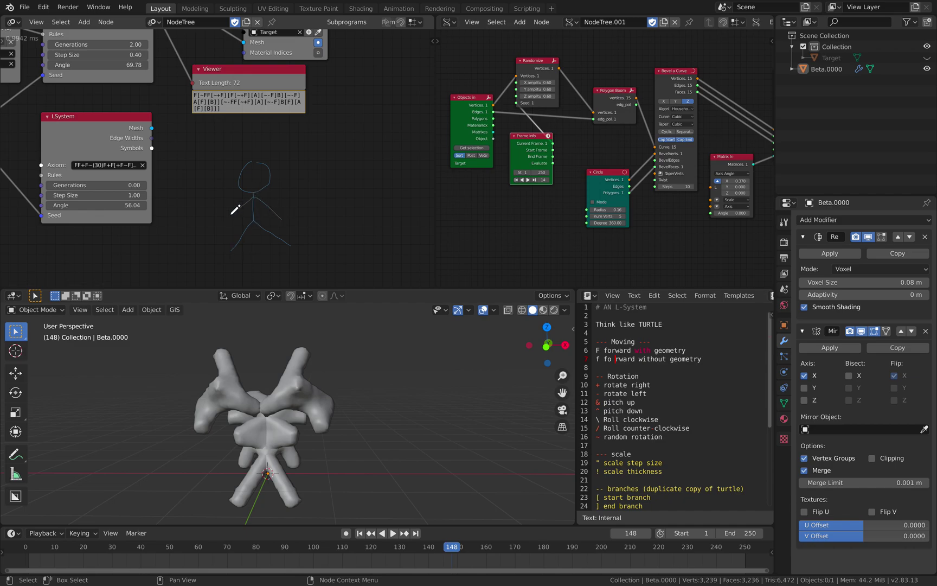
pyautogui.keyDown('shift'); pyautogui.moveTo(380, 193); pyautogui.dragTo(283, 207, button='middle'); pyautogui.keyUp('shift')
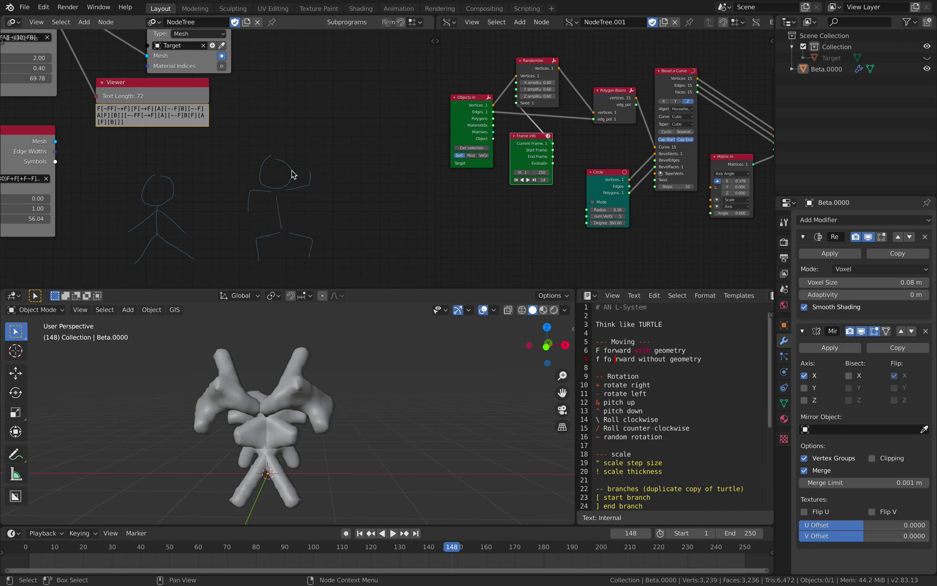
pyautogui.moveTo(326, 244); pyautogui.dragTo(300, 238, button='middle')
pyautogui.moveTo(309, 191); pyautogui.dragTo(267, 193, button='middle')
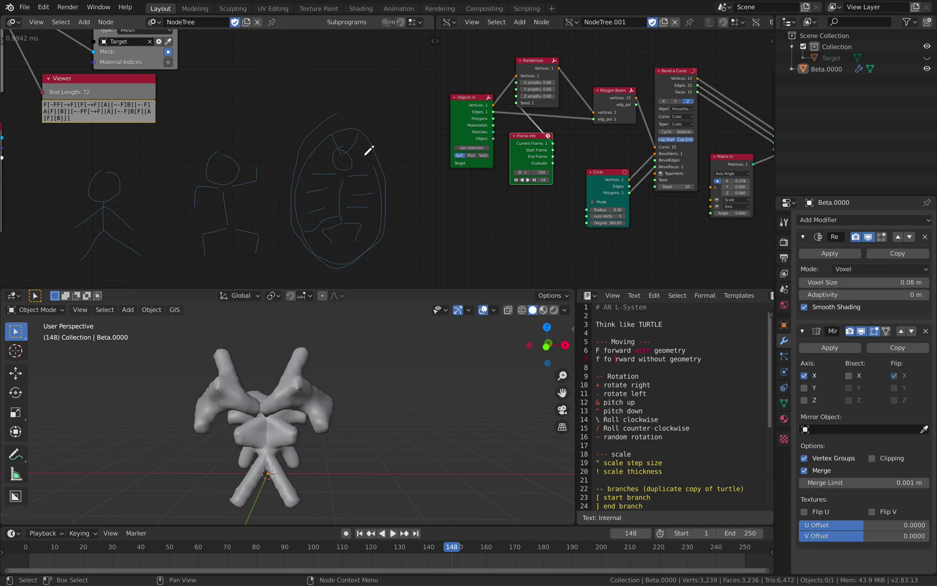
# Play the animation to frame 156 and view the resulting unbisected mirrored form from the front
pyautogui.press('space')
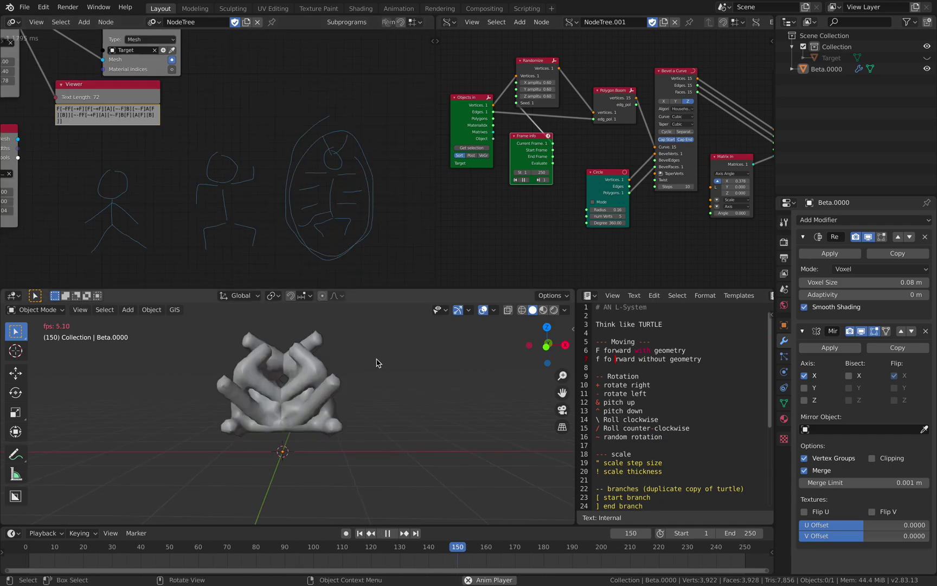
pyautogui.press('space')
pyautogui.moveTo(328, 391); pyautogui.dragTo(304, 390, button='middle')
# Move Beta.0000's Mirror modifier above Remesh and play the animation to frame 179
pyautogui.click(306, 394)
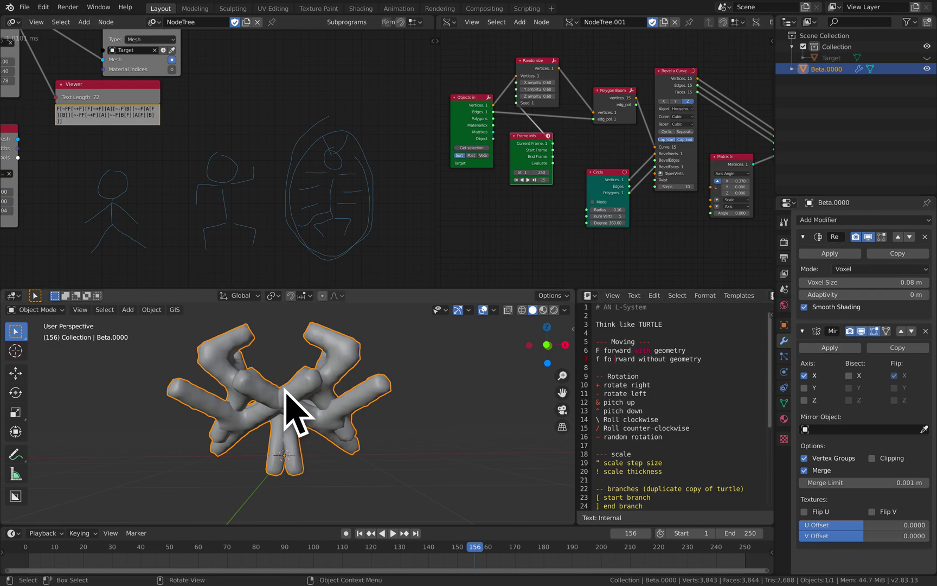
pyautogui.click(901, 332)
pyautogui.click(443, 424)
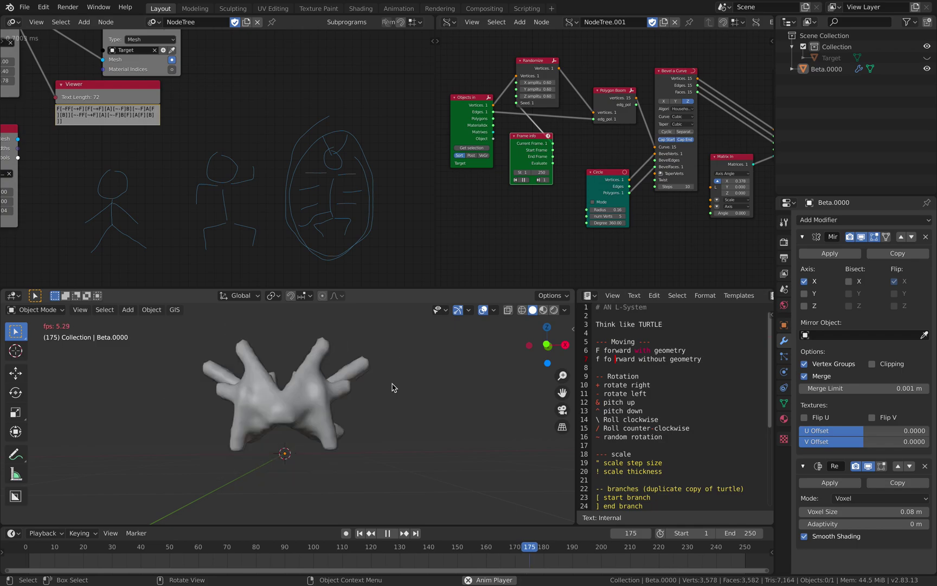
pyautogui.press('space')
# Save the file, place a duplicate of the frame 179 form to the left of the original, and advance to frame 180
pyautogui.click(311, 388)
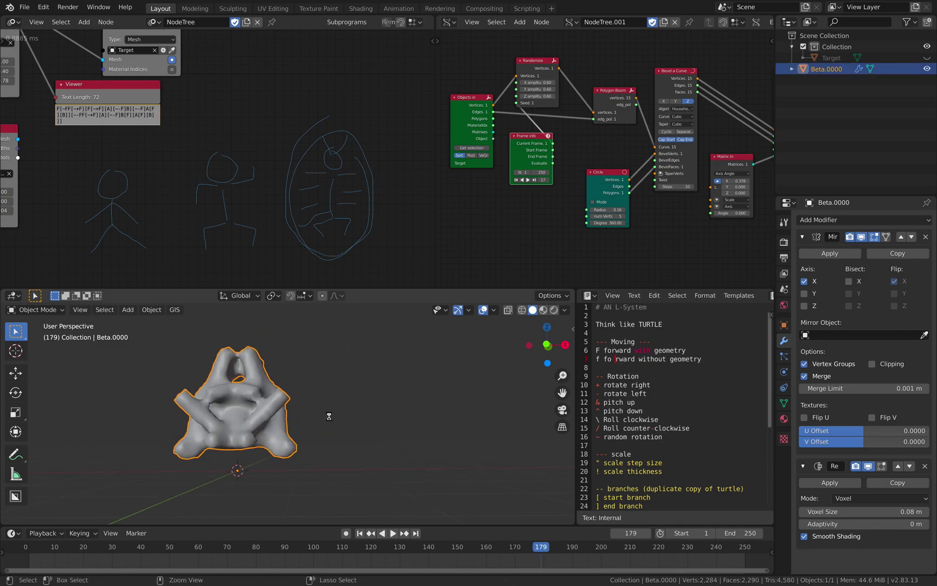
pyautogui.hotkey('ctrl', 's')
pyautogui.keyDown('shift'); pyautogui.moveTo(337, 423); pyautogui.dragTo(383, 440, button='middle'); pyautogui.keyUp('shift')
pyautogui.hotkey('shift', 'd')
pyautogui.click(232, 423)
pyautogui.press('Right')
# Place a duplicate of the frame 180 form to the right of the original and advance to frame 181
pyautogui.click(329, 423)
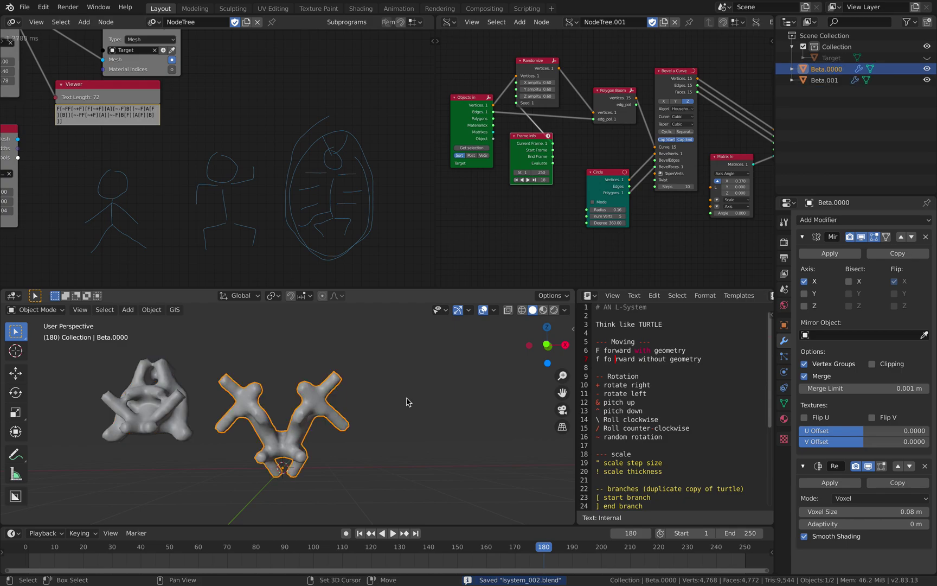
pyautogui.hotkey('shift', 'd')
pyautogui.click(411, 397)
pyautogui.press('Right')
# Duplicate the frame 181 form and place the copy below the first duplicate to start a second row
pyautogui.click(281, 415)
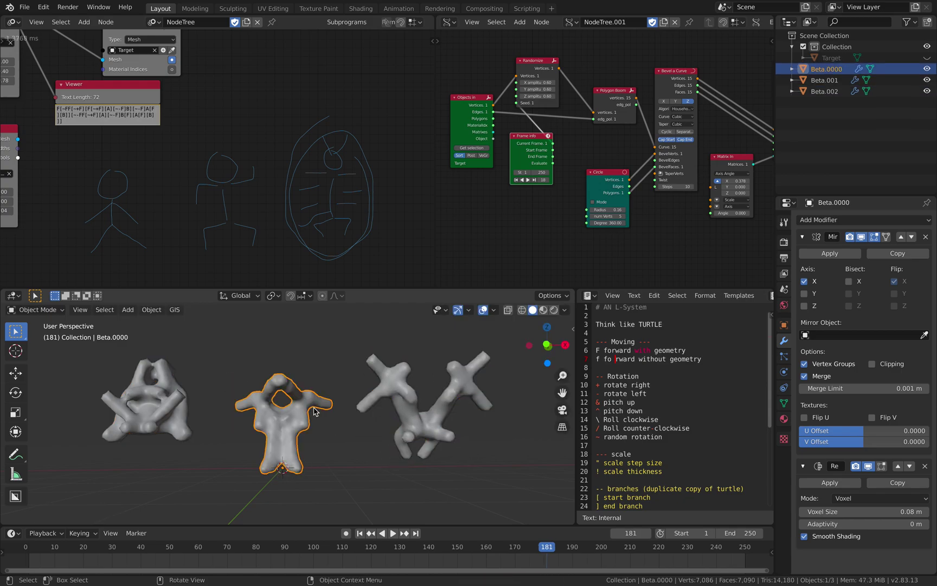
pyautogui.scroll(-3, 281, 414)
pyautogui.hotkey('shift', 'd')
pyautogui.click(218, 446)
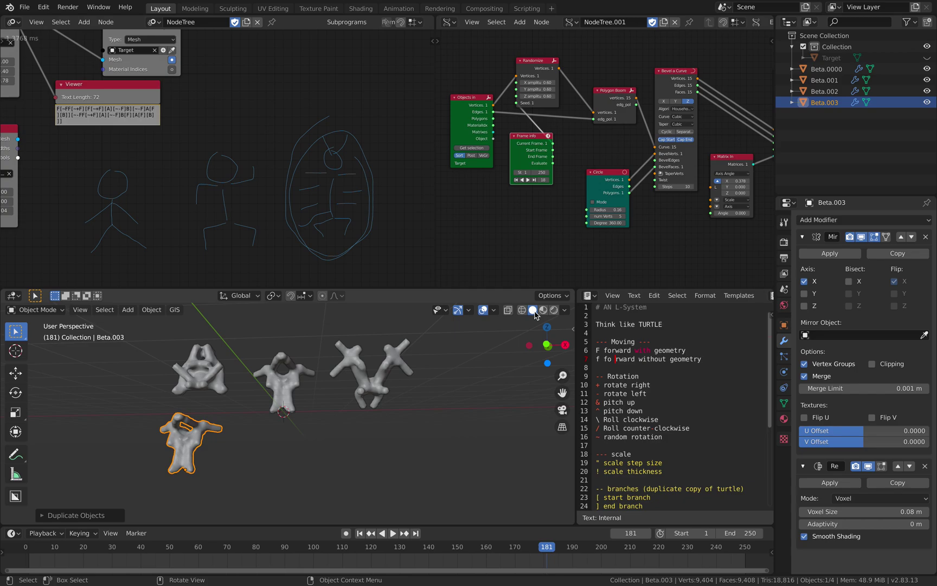
# Enable Cavity in the viewport shading, compare MatCap with Studio lighting, and set the color to Random
pyautogui.click(564, 312)
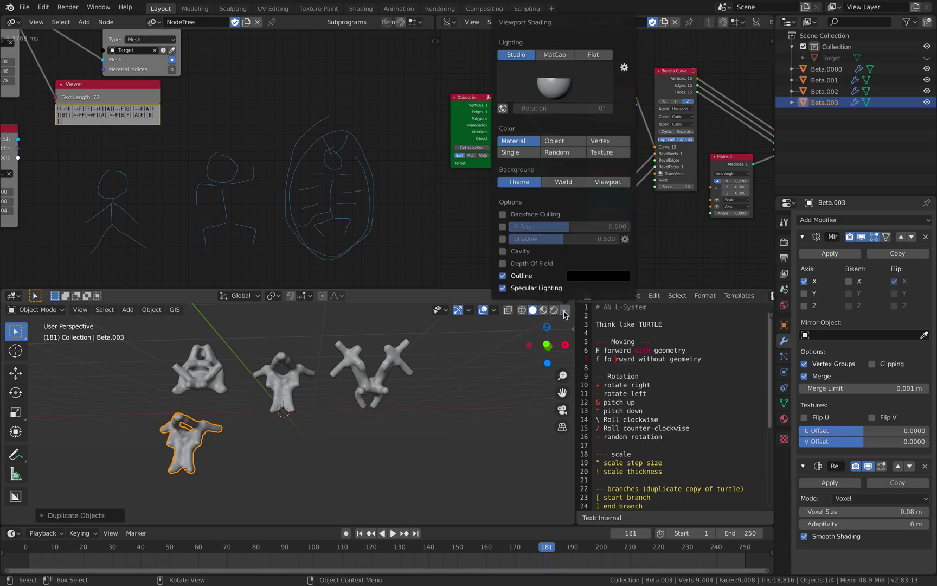
pyautogui.click(509, 250)
pyautogui.click(559, 31)
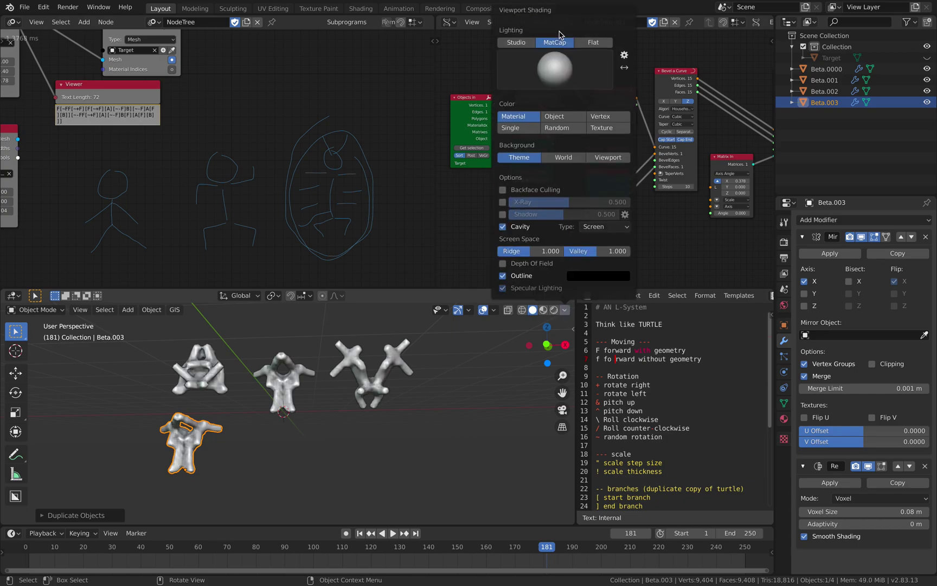
pyautogui.click(531, 46)
pyautogui.click(559, 129)
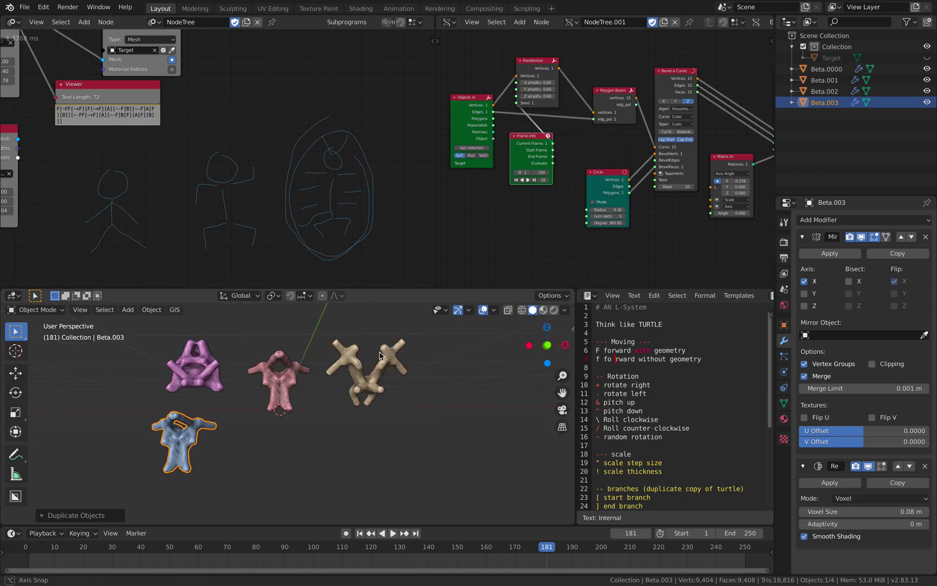
# Play the animation and place a duplicate of a newly generated form directly below the original
pyautogui.press('space')
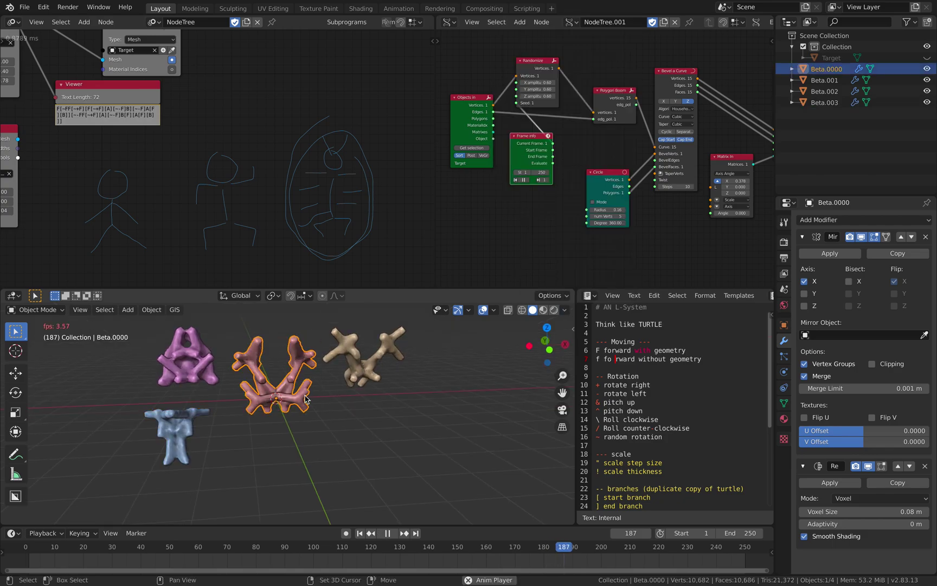
pyautogui.hotkey('shift', 'd')
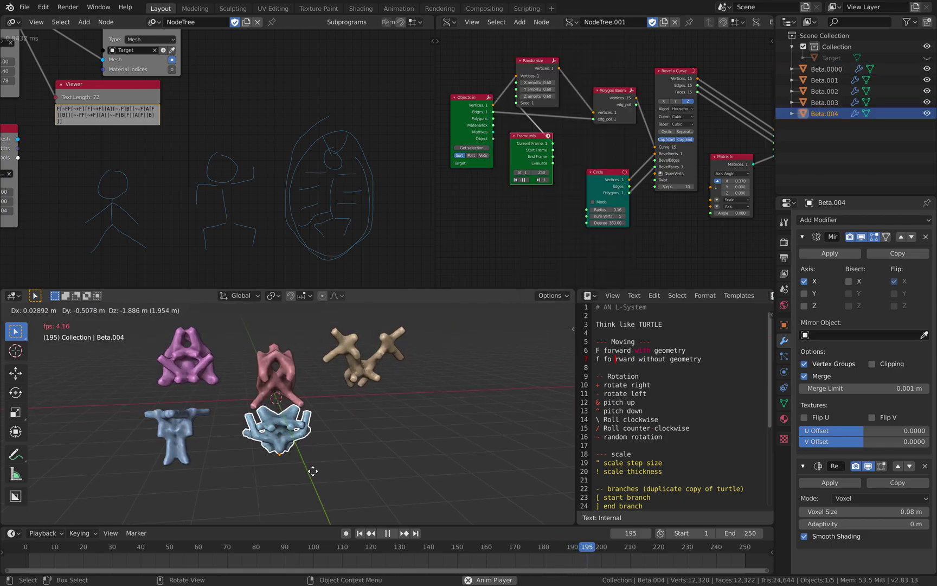
pyautogui.click(314, 438)
pyautogui.press('space')
# Duplicate the frame 197 form and place the copy at the right end of the lower row
pyautogui.moveTo(318, 389); pyautogui.dragTo(325, 391, button='middle')
pyautogui.hotkey('shift', 'd')
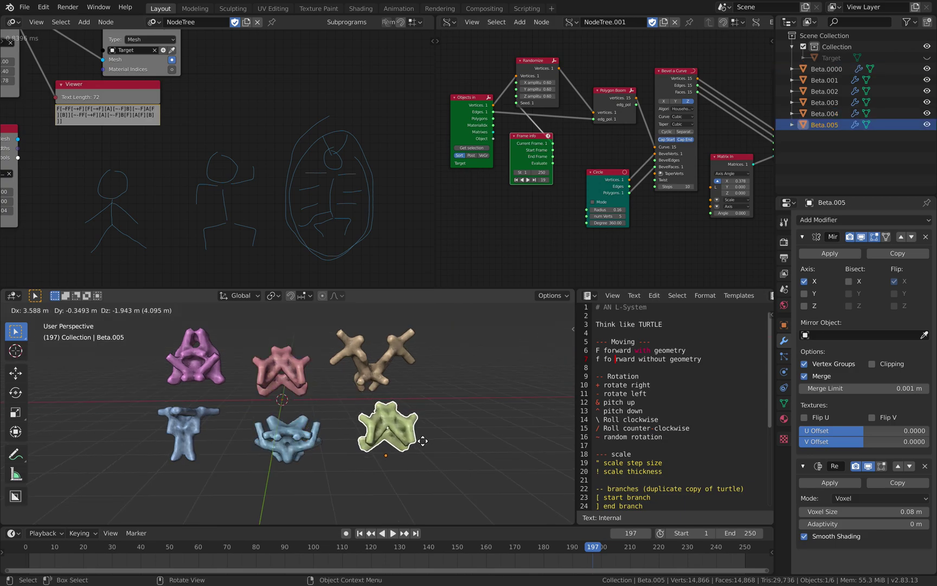
pyautogui.click(415, 446)
# Place another duplicate of the generated form at the left end of the upper row and advance to frame 199
pyautogui.hotkey('shift', 'd')
pyautogui.click(143, 382)
pyautogui.press('Up')
pyautogui.press('Right')
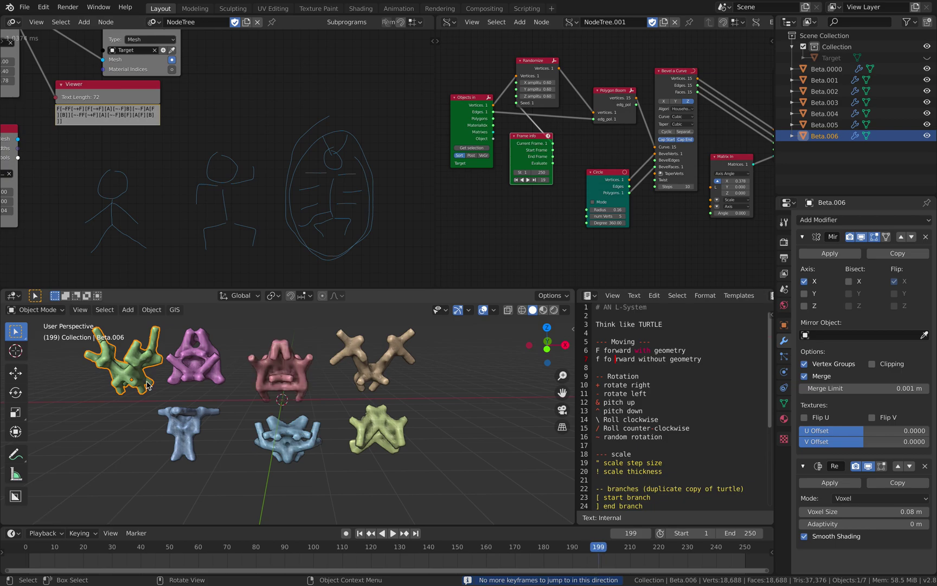
pyautogui.keyDown('shift'); pyautogui.moveTo(142, 383); pyautogui.dragTo(191, 369, button='middle'); pyautogui.keyUp('shift')
# Place a duplicate of the generated form at the left end of the lower row and advance to frame 202
pyautogui.click(337, 357)
pyautogui.hotkey('shift', 'd')
pyautogui.click(171, 416)
pyautogui.scroll(-1, 247, 400)
pyautogui.keyDown('shift'); pyautogui.moveTo(347, 375); pyautogui.dragTo(294, 390, button='middle'); pyautogui.keyUp('shift')
pyautogui.press('Right')
pyautogui.press('Right')
pyautogui.press('Right')
# Duplicate the frame 202 form of Beta.0000 and place the copy at the far right of the upper row
pyautogui.click(273, 394)
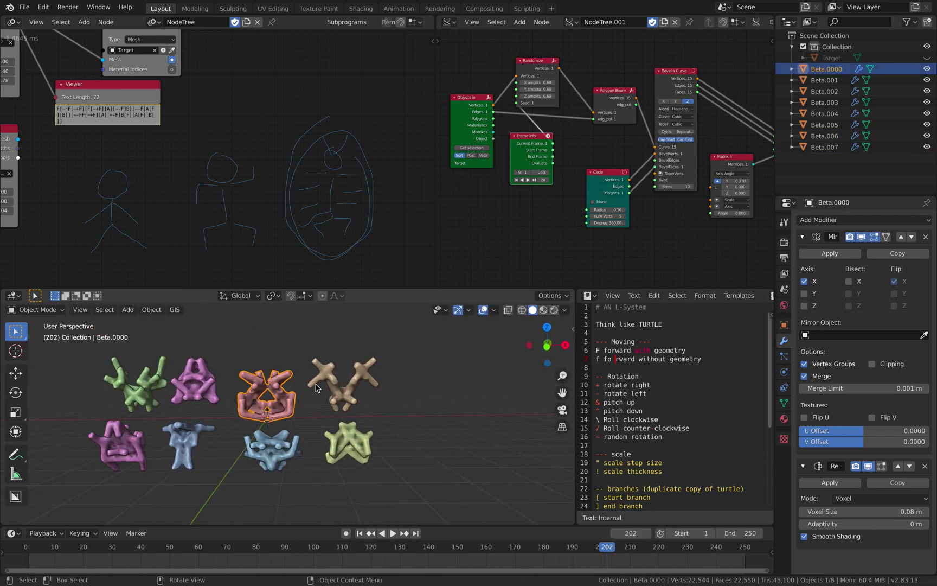
pyautogui.hotkey('shift', 'd')
pyautogui.click(484, 376)
# Advance the original Beta.0000 to a new form and place its duplicate at the far right of the lower row
pyautogui.click(282, 389)
pyautogui.press('Right')
pyautogui.press('Right')
pyautogui.press('Right')
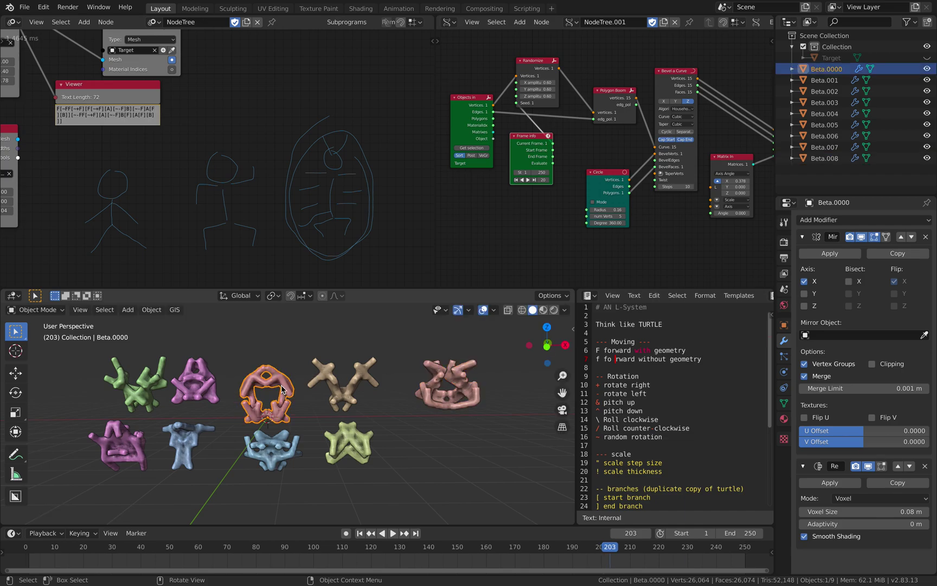
pyautogui.hotkey('shift', 'd')
pyautogui.click(441, 439)
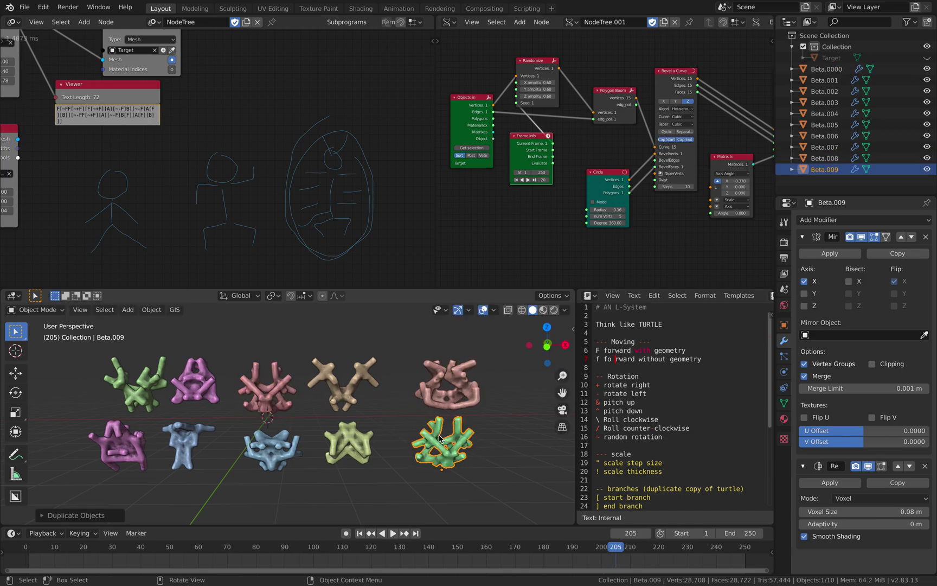
# Advance to another generated form, place its duplicate above the original, and continue to frame 213
pyautogui.press('Right')
pyautogui.press('Right')
pyautogui.press('Right')
pyautogui.click(261, 390)
pyautogui.keyDown('shift'); pyautogui.moveTo(309, 411); pyautogui.dragTo(341, 386, button='middle'); pyautogui.keyUp('shift')
pyautogui.hotkey('shift', 'd')
pyautogui.click(316, 341)
pyautogui.press('Right')
pyautogui.press('Right')
pyautogui.press('Right')
pyautogui.press('Right')
pyautogui.press('Right')
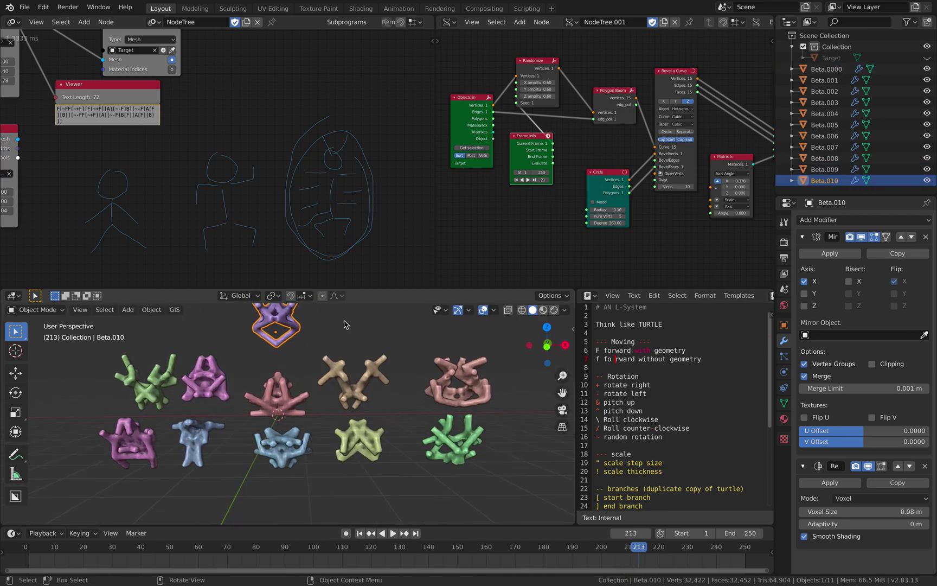
# Widen the Sverchok node editor and inspect the topmost duplicated form up close
pyautogui.hscroll(2, 389, 190)
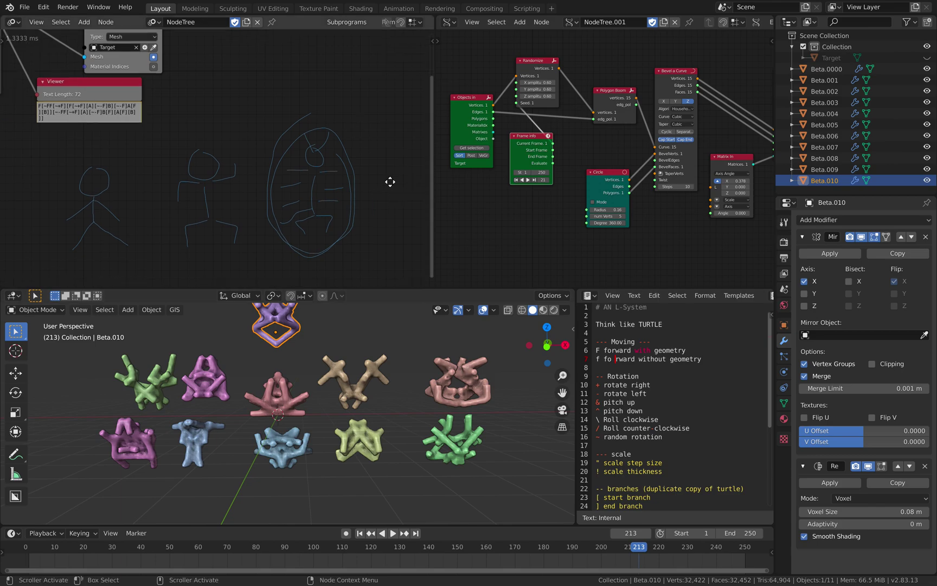
pyautogui.moveTo(436, 185); pyautogui.dragTo(380, 197)
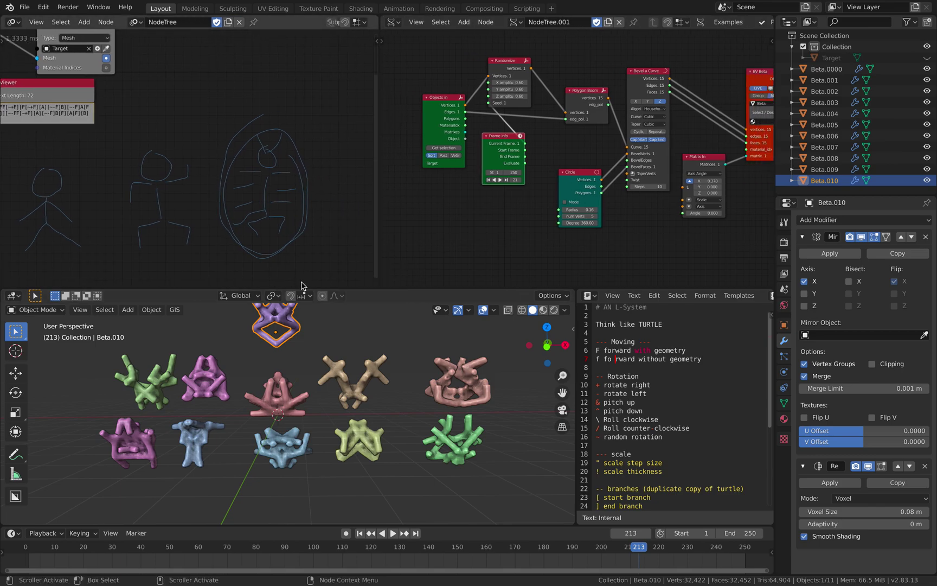
pyautogui.scroll(3, 307, 381)
pyautogui.keyDown('shift'); pyautogui.moveTo(285, 320); pyautogui.dragTo(301, 364, button='middle'); pyautogui.keyUp('shift')
pyautogui.scroll(-4, 295, 372)
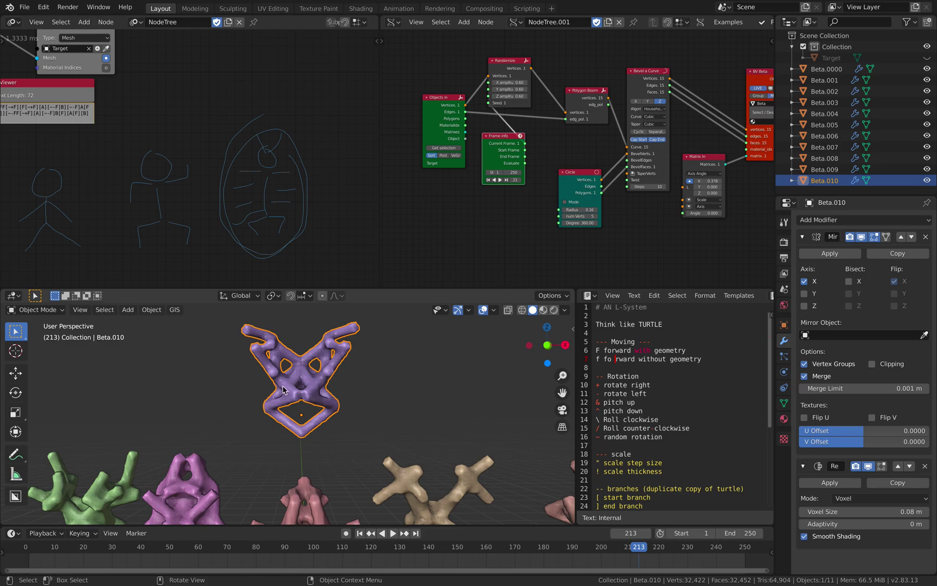
# Reselect the original Beta.0000 form among the duplicates and bring the entire Sverchok node tree into view
pyautogui.keyDown('shift'); pyautogui.moveTo(312, 381); pyautogui.dragTo(274, 345, button='middle'); pyautogui.keyUp('shift')
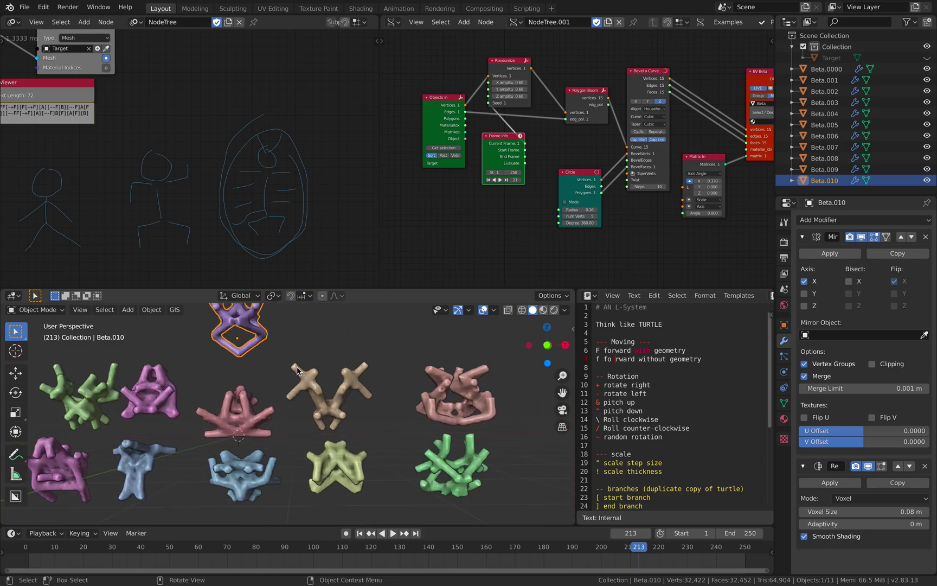
pyautogui.keyDown('shift'); pyautogui.moveTo(277, 393); pyautogui.dragTo(264, 389, button='middle'); pyautogui.keyUp('shift')
pyautogui.click(243, 403)
pyautogui.moveTo(568, 171); pyautogui.dragTo(554, 173, button='middle')
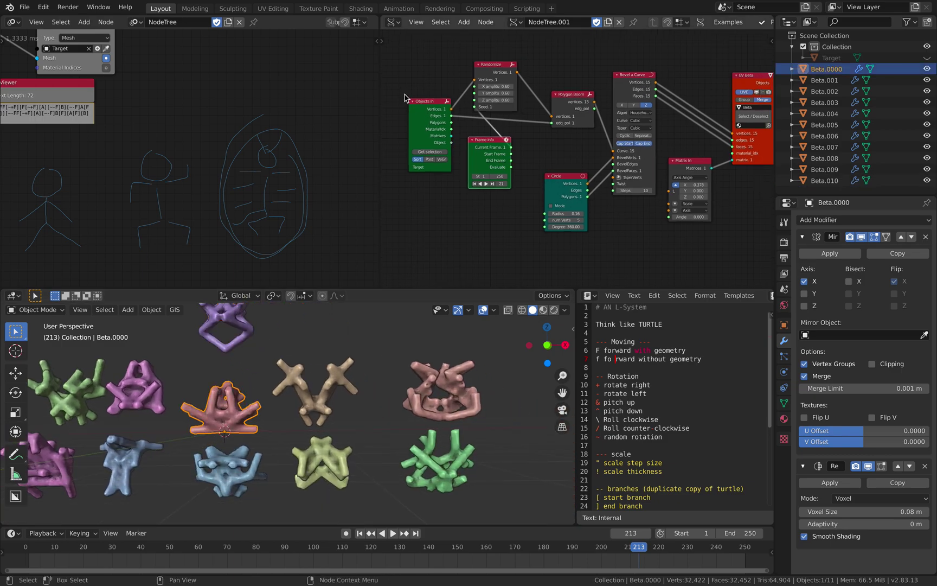
# Play the animation forward to frame 216 and save the file
pyautogui.moveTo(380, 81); pyautogui.dragTo(348, 81)
pyautogui.press('space')
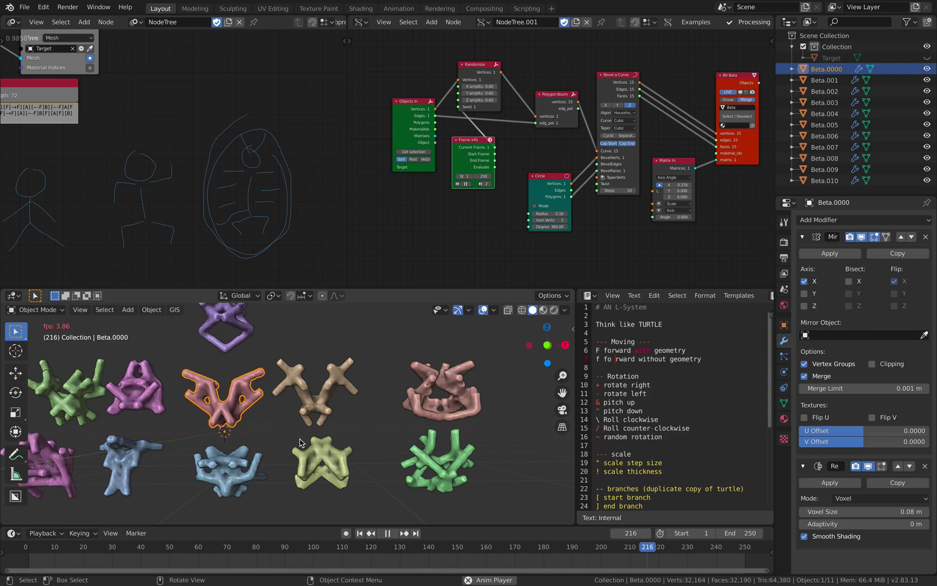
pyautogui.hotkey('ctrl', 's')
# Insert a Randomize node into the vertices link between the Bevel a Curve node and the BV Beta viewer
pyautogui.moveTo(607, 143); pyautogui.dragTo(468, 186, button='middle')
pyautogui.scroll(4, 497, 179)
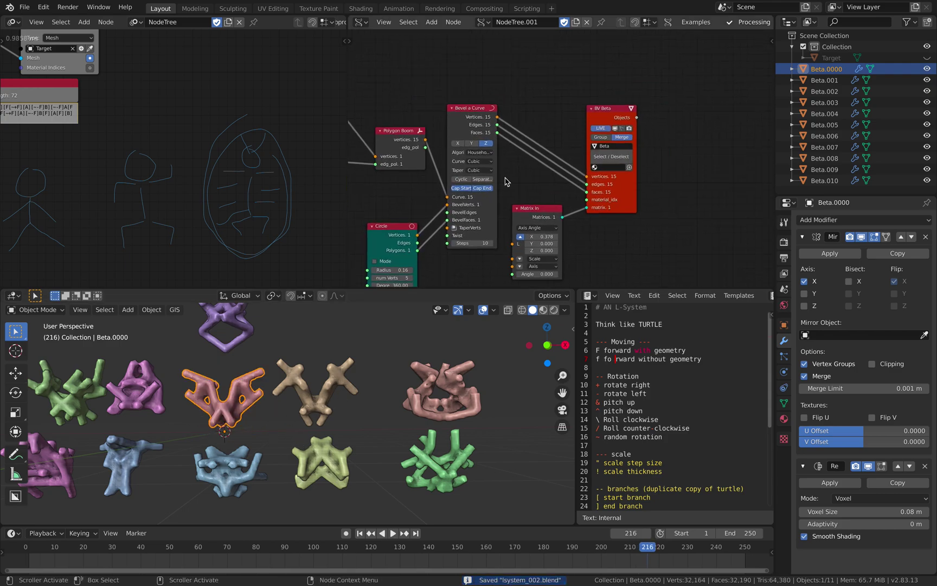
pyautogui.moveTo(641, 203); pyautogui.dragTo(706, 179)
pyautogui.scroll(3, 581, 112)
pyautogui.moveTo(576, 111); pyautogui.dragTo(562, 113, button='middle')
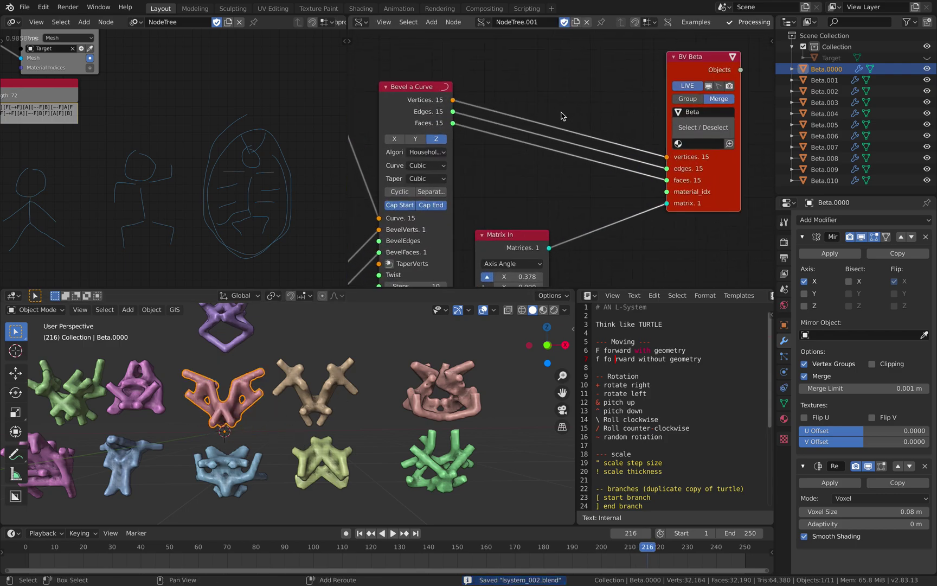
pyautogui.hotkey('alt', 'space')
pyautogui.press('Escape')
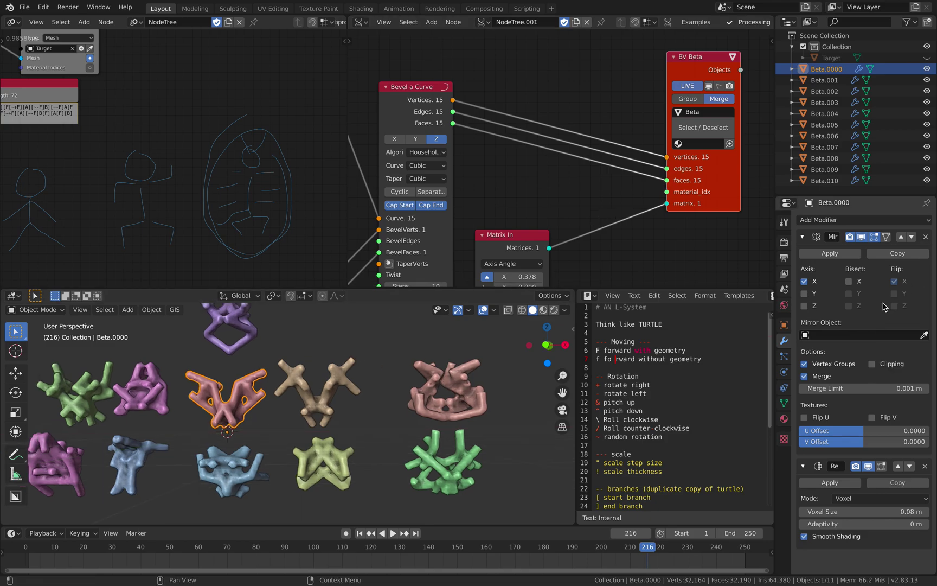
pyautogui.moveTo(615, 189); pyautogui.dragTo(618, 189, button='middle')
pyautogui.click(530, 84)
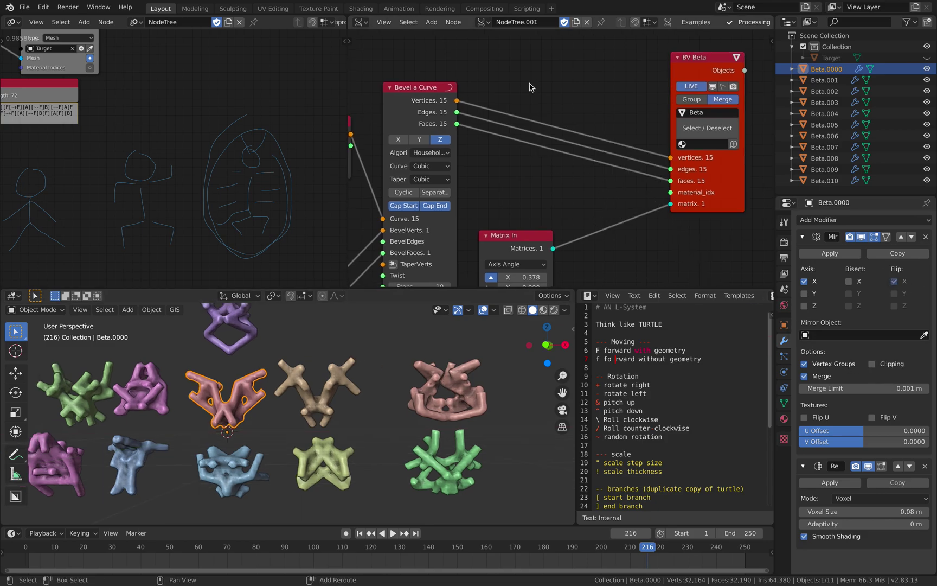
pyautogui.hotkey('alt', 'space')
pyautogui.write('randomize')
pyautogui.press('Return')
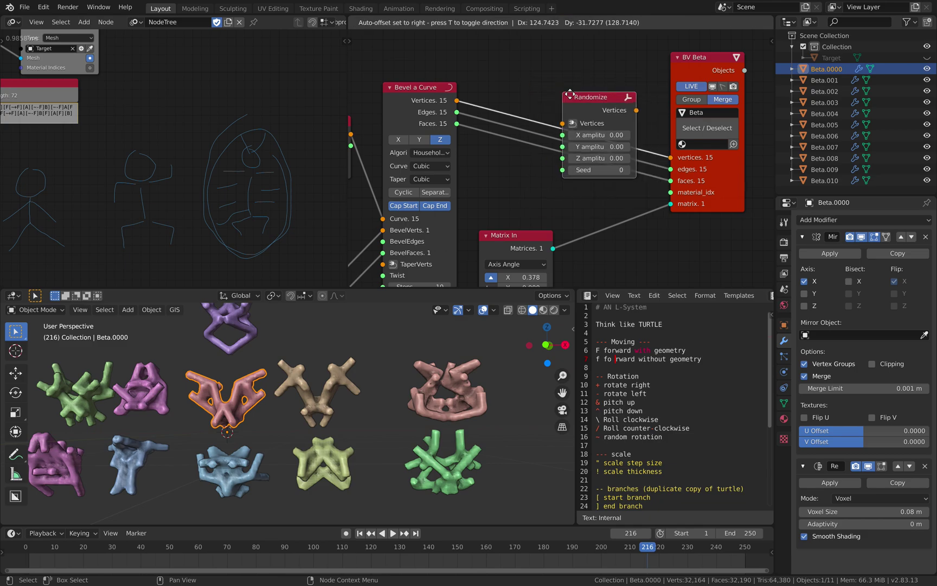
pyautogui.click(575, 75)
# Set the new Randomize node's seed to 102 and its X, Y and Z amplitudes to 0.30, and save the file
pyautogui.moveTo(591, 115)
pyautogui.mouseDown()
pyautogui.moveTo(621, 138)
pyautogui.moveTo(605, 115)
pyautogui.mouseUp()
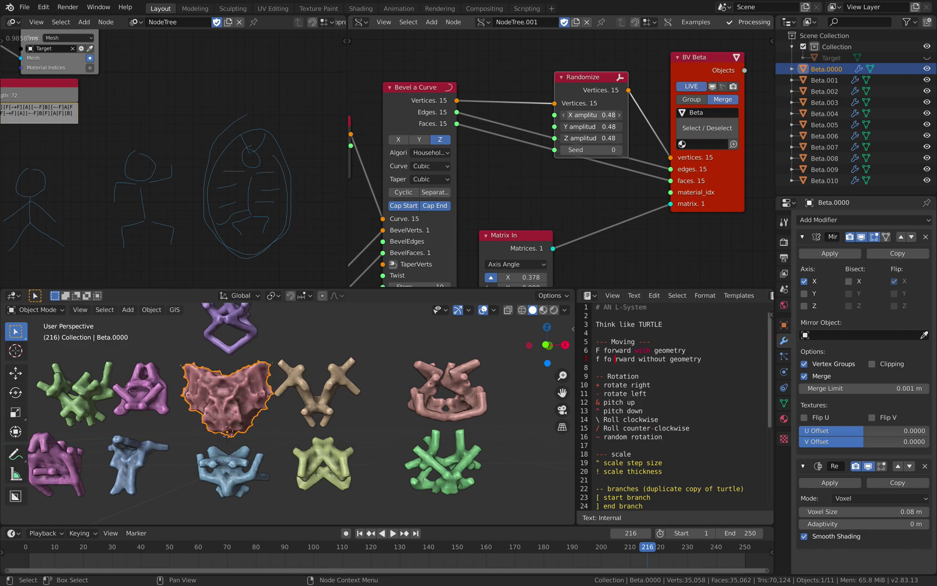
pyautogui.moveTo(586, 81); pyautogui.dragTo(587, 52)
pyautogui.moveTo(591, 120); pyautogui.dragTo(620, 120)
pyautogui.moveTo(584, 87); pyautogui.dragTo(584, 109)
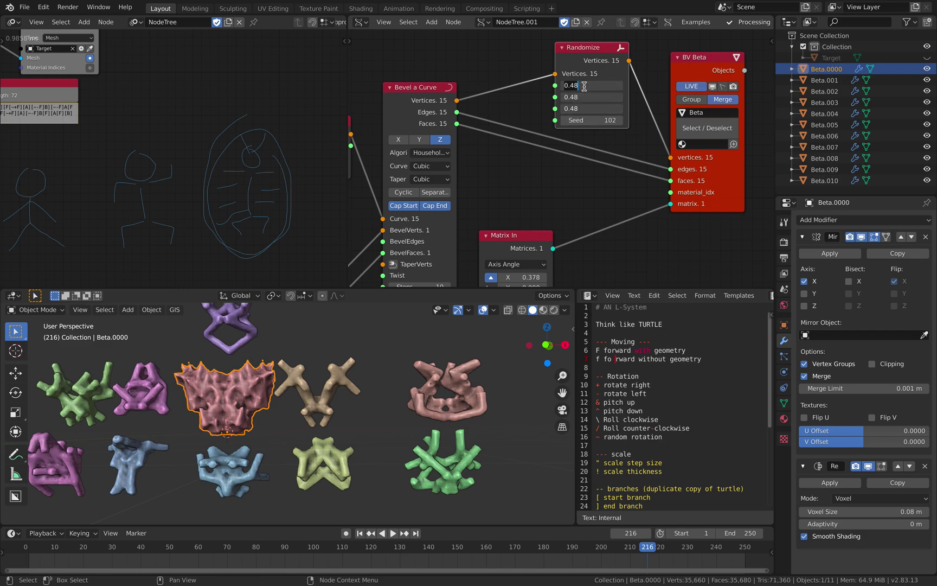
pyautogui.write('0.3')
pyautogui.press('Return')
pyautogui.hotkey('ctrl', 's')
pyautogui.moveTo(475, 78); pyautogui.dragTo(548, 117, button='middle')
pyautogui.hotkey('alt', 'space')
pyautogui.write('range')
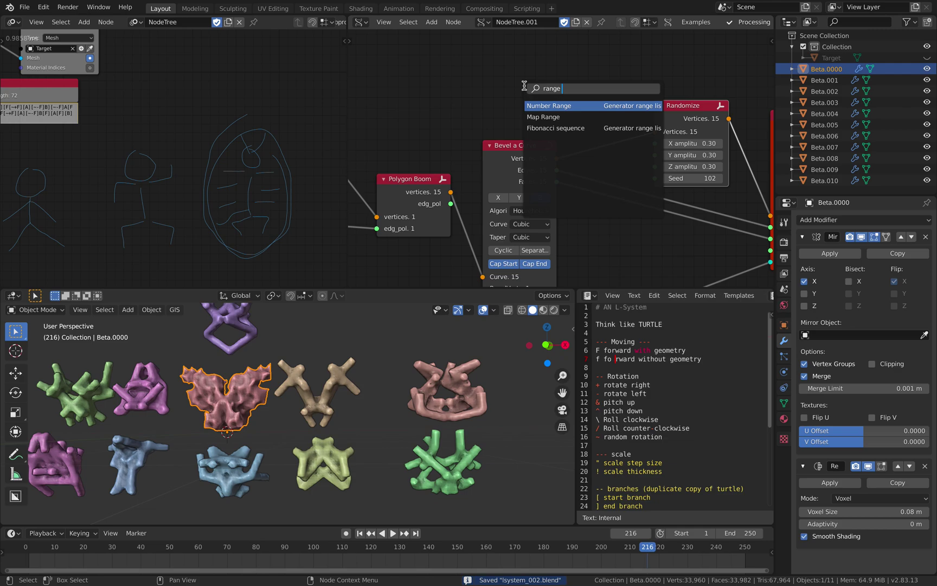
pyautogui.press('Escape')
pyautogui.moveTo(521, 95)
pyautogui.mouseDown(button='middle')
pyautogui.moveTo(484, 28)
pyautogui.moveTo(526, 85)
pyautogui.mouseUp(button='middle')
# Set the Circle node's radius to 0.34 to thicken the branches
pyautogui.moveTo(556, 152); pyautogui.dragTo(606, 95, button='middle')
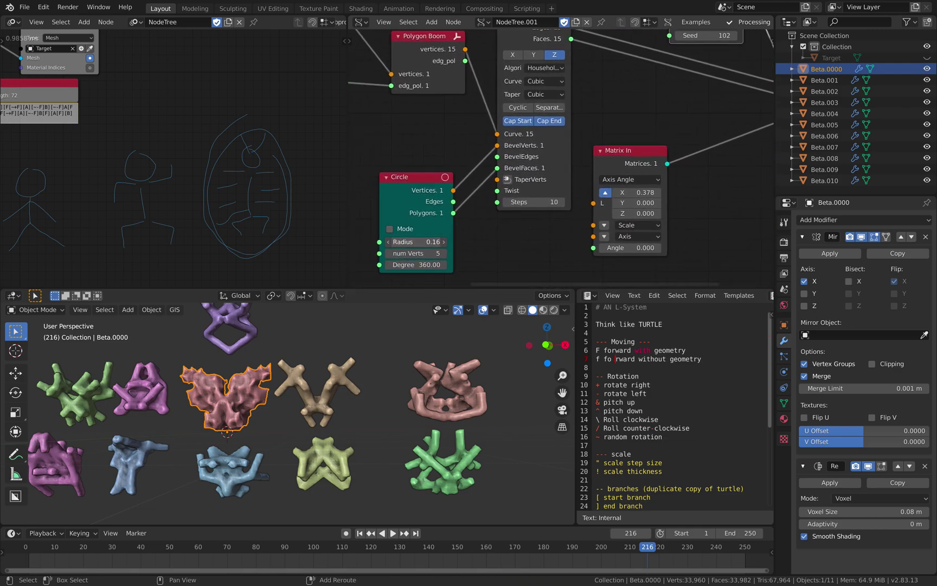
pyautogui.moveTo(416, 242); pyautogui.dragTo(430, 242)
pyautogui.keyDown('shift'); pyautogui.moveTo(314, 386); pyautogui.dragTo(375, 373, button='middle'); pyautogui.keyUp('shift')
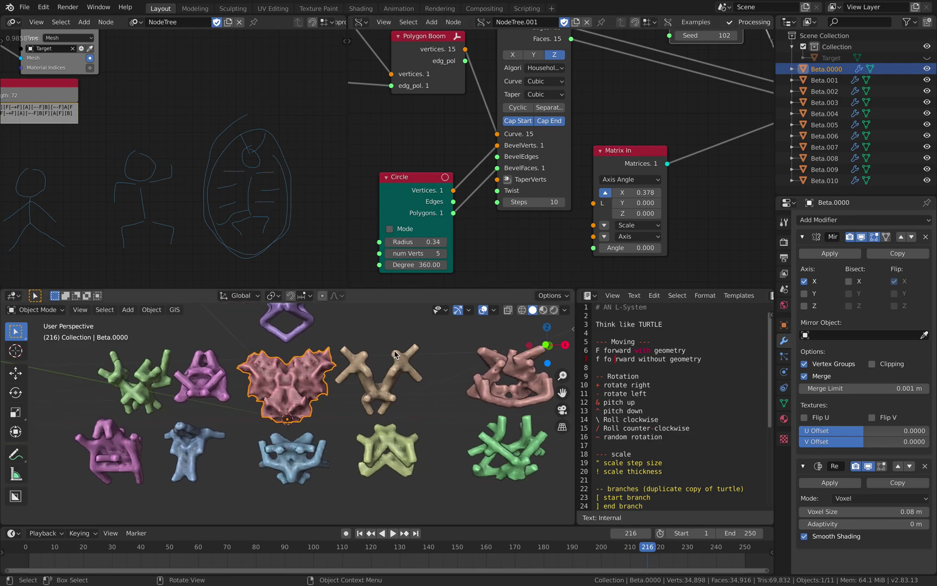
# Play the animation in short bursts to frame 235, examining the thicker randomized forms up close
pyautogui.click(375, 373)
pyautogui.press('space')
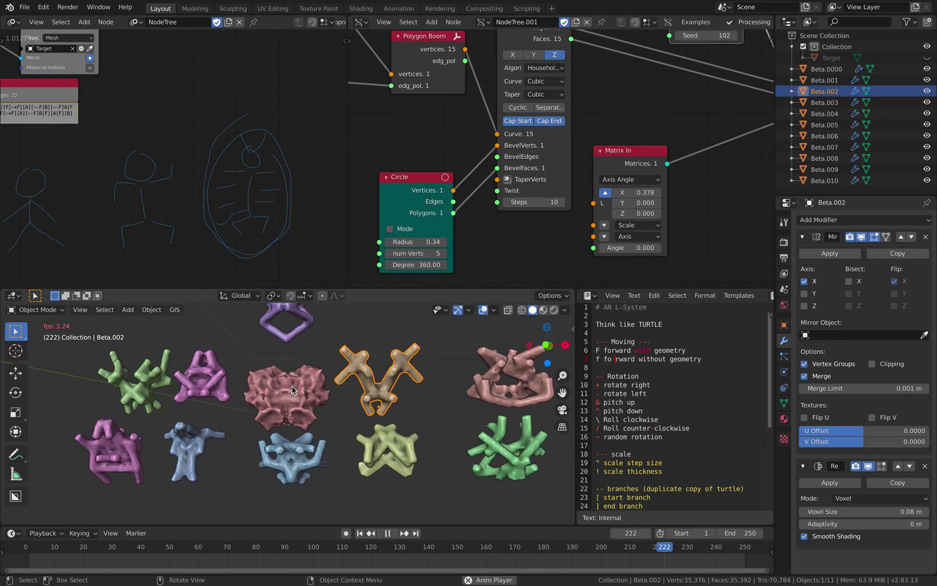
pyautogui.press('space')
pyautogui.keyDown('shift'); pyautogui.moveTo(324, 403); pyautogui.dragTo(312, 404, button='middle'); pyautogui.keyUp('shift')
pyautogui.scroll(3, 311, 403)
pyautogui.press('space')
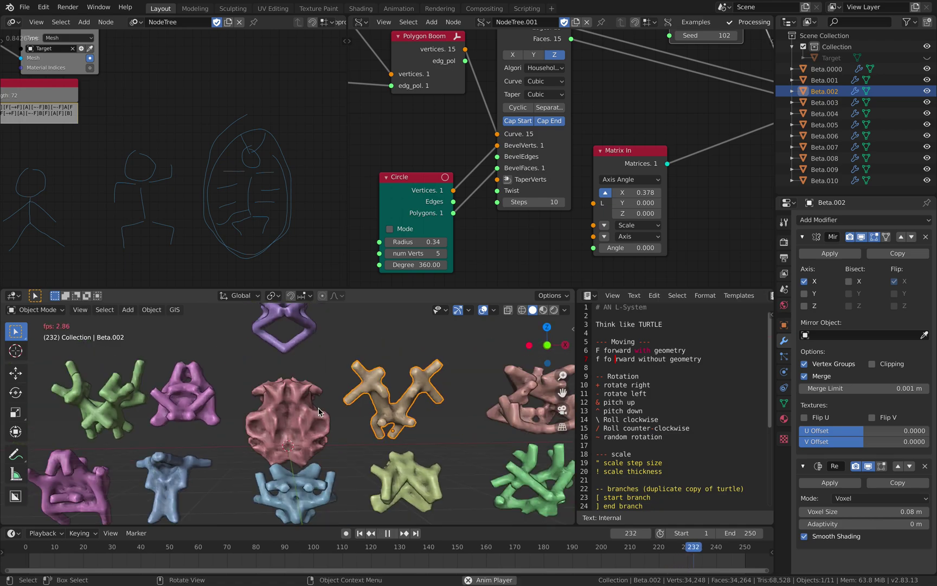
pyautogui.press('space')
pyautogui.moveTo(316, 411); pyautogui.dragTo(331, 416, button='middle')
# Remove the Randomize node after Bevel a Curve and link the bevelled vertices straight to BV Beta
pyautogui.moveTo(659, 125); pyautogui.dragTo(576, 188, button='middle')
pyautogui.scroll(-4, 580, 190)
pyautogui.hotkey('ctrl', 'x')
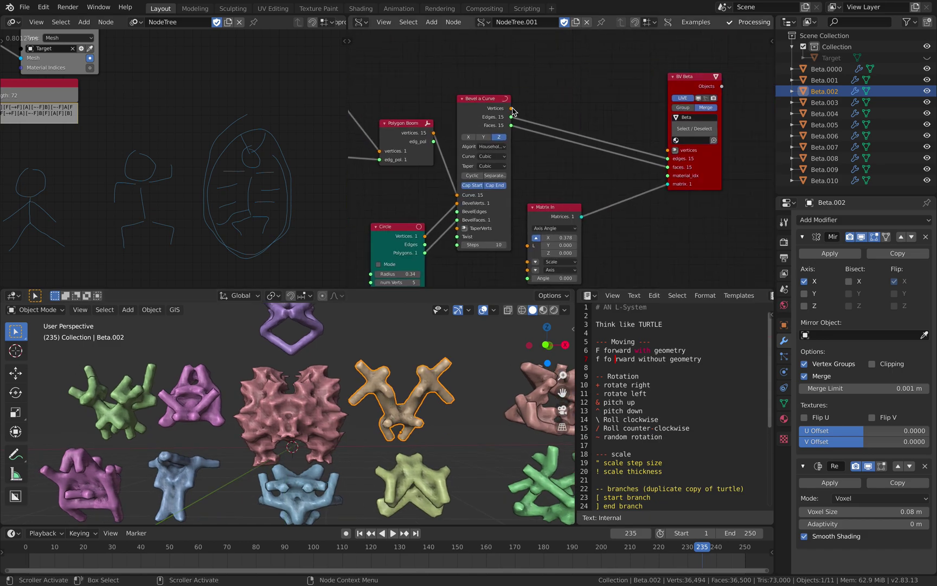
pyautogui.moveTo(668, 150)
pyautogui.mouseDown()
pyautogui.moveTo(651, 153)
pyautogui.moveTo(668, 150)
pyautogui.mouseUp()
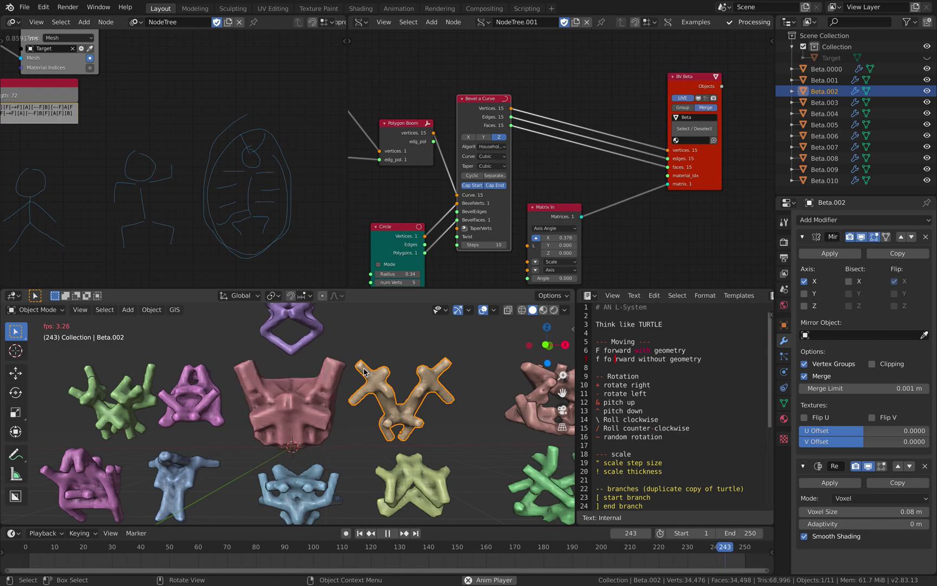
# Stop playback at frame 245 and set the Remesh voxel size of the selected Beta.002 form to 0.108 m
pyautogui.press('space')
pyautogui.moveTo(361, 408); pyautogui.dragTo(314, 409, button='middle')
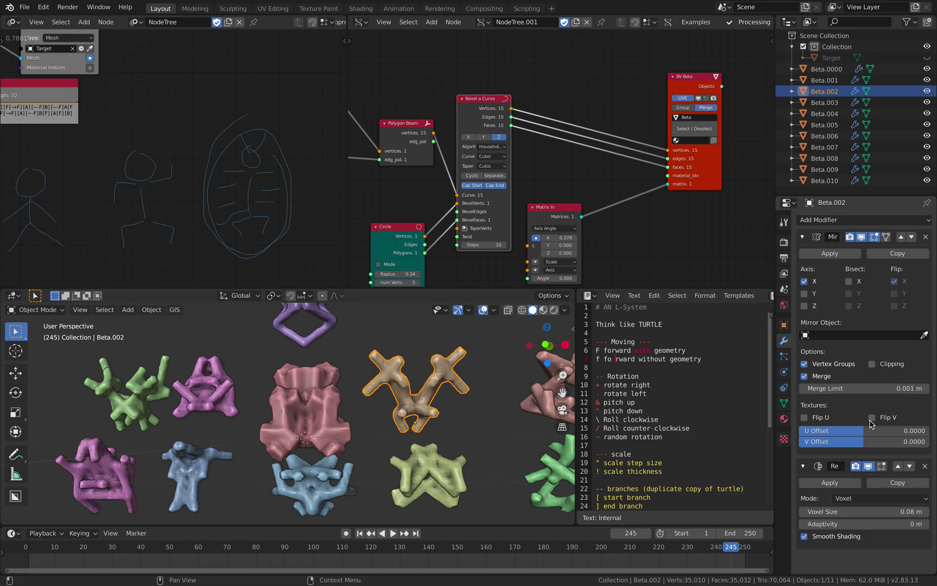
pyautogui.moveTo(862, 511); pyautogui.dragTo(890, 511)
pyautogui.click(491, 400)
# Advance to frame 250, select the Beta.0000 form, and set its Remesh voxel size to 0.094 m
pyautogui.press('space')
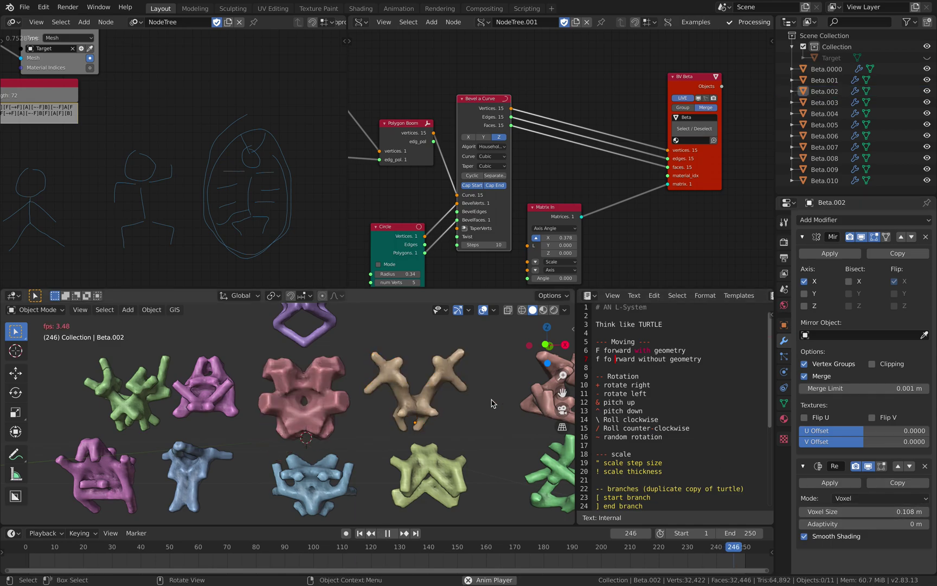
pyautogui.press('space')
pyautogui.click(316, 411)
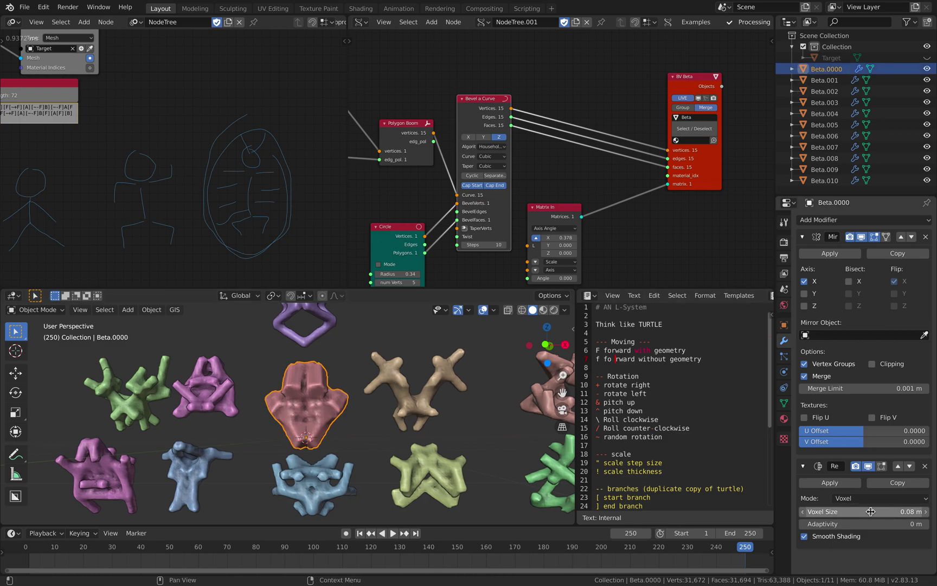
pyautogui.moveTo(862, 511)
pyautogui.mouseDown()
pyautogui.moveTo(889, 512)
pyautogui.moveTo(880, 511)
pyautogui.mouseUp()
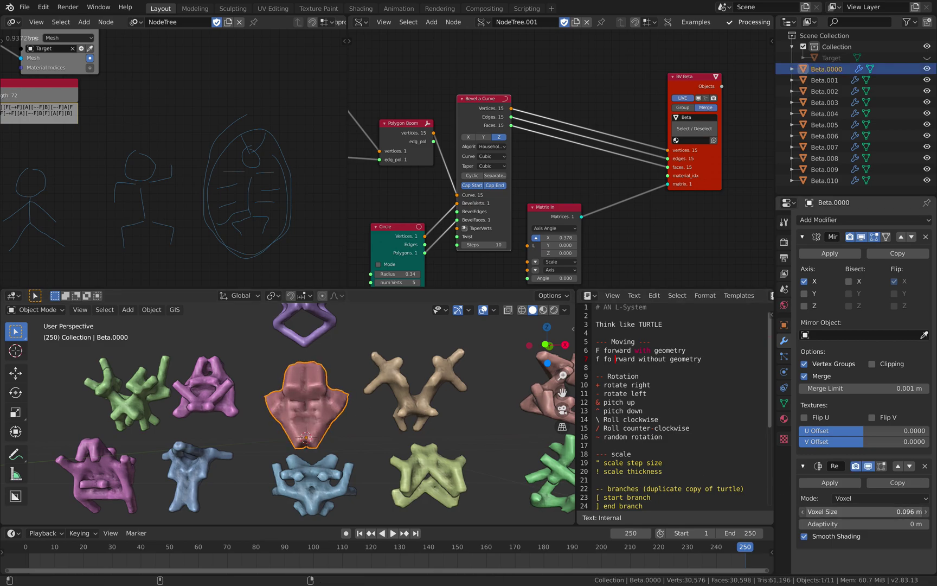
# Add a Smooth modifier with Repeat 5 to Beta.0000 and play the animation on to frame 14
pyautogui.click(862, 220)
pyautogui.click(811, 369)
pyautogui.scroll(-1, 886, 505)
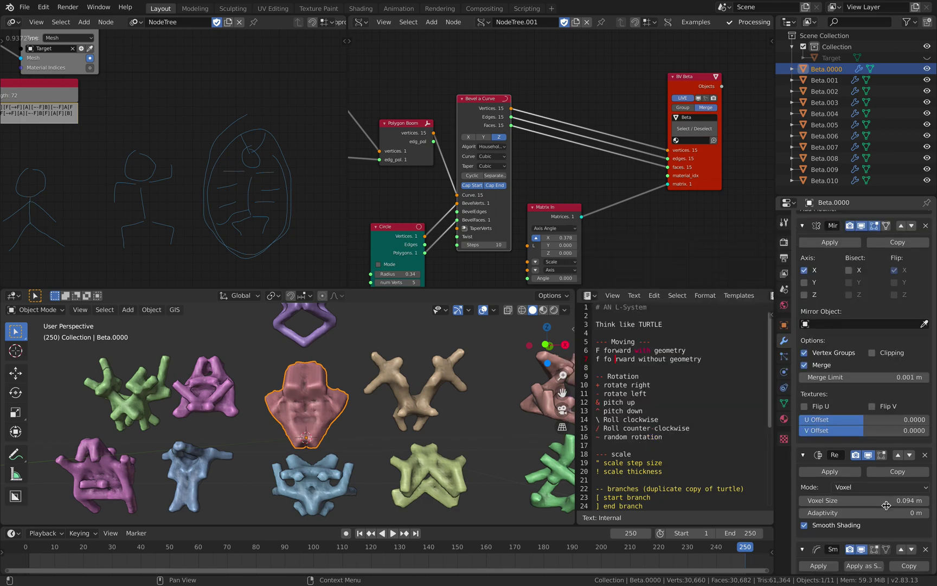
pyautogui.scroll(-3, 886, 505)
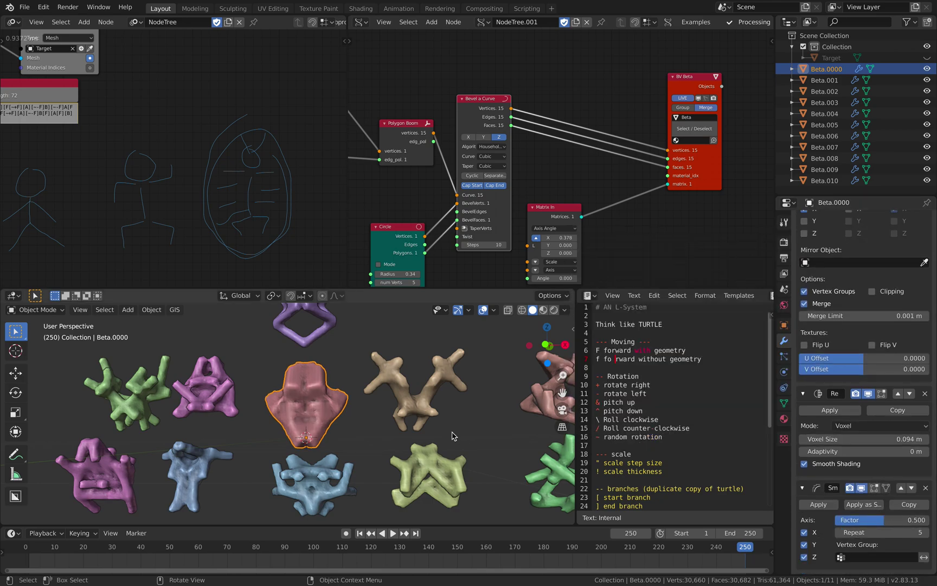
pyautogui.press('Return')
pyautogui.press('space')
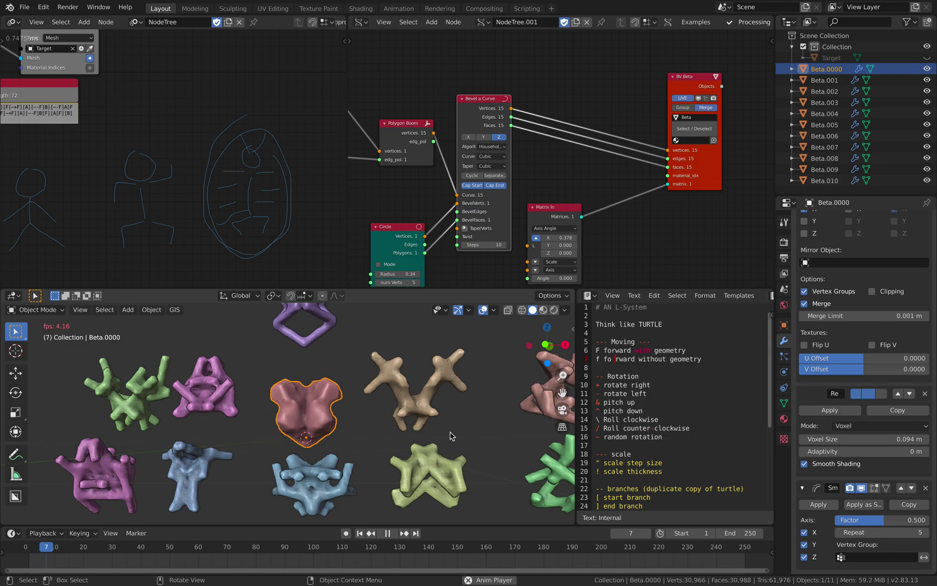
# Widen the Animation Nodes editor to show the LSystem nodes and save the project as lsystem_003.blend
pyautogui.moveTo(324, 239); pyautogui.dragTo(348, 226, button='middle')
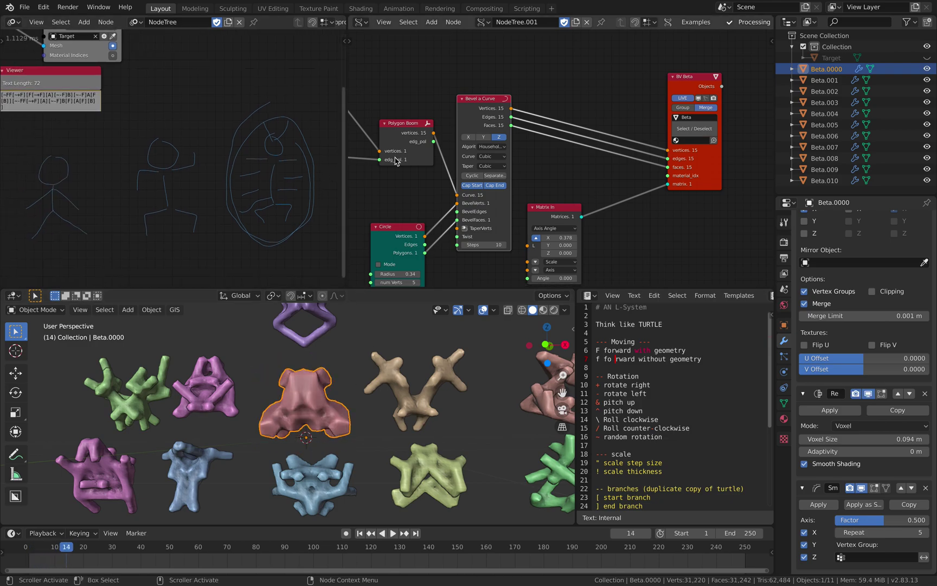
pyautogui.moveTo(348, 153); pyautogui.dragTo(457, 151)
pyautogui.moveTo(139, 116); pyautogui.dragTo(353, 207, button='middle')
pyautogui.hotkey('ctrl', 's')
pyautogui.click(24, 8)
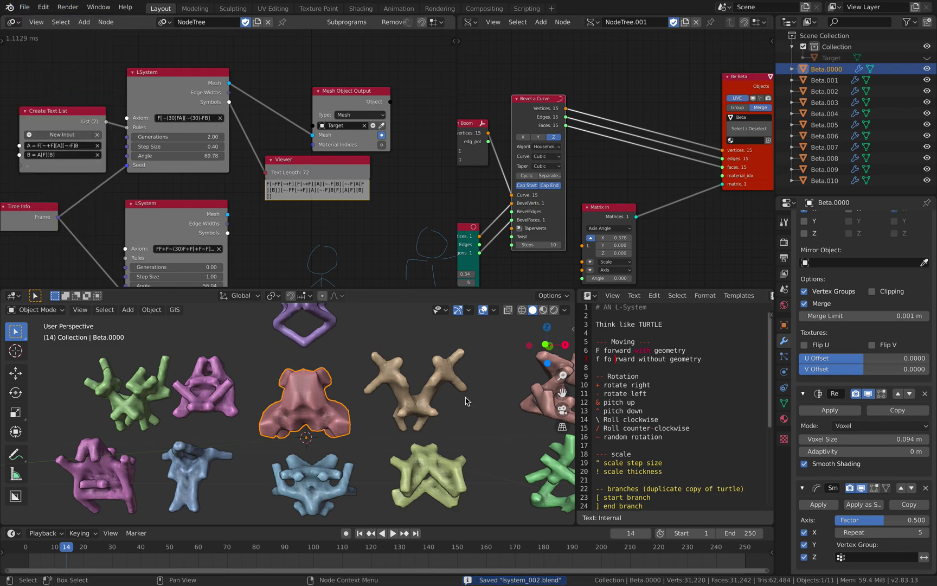
pyautogui.hotkey('ctrl', 'shift', 's')
pyautogui.click(608, 502)
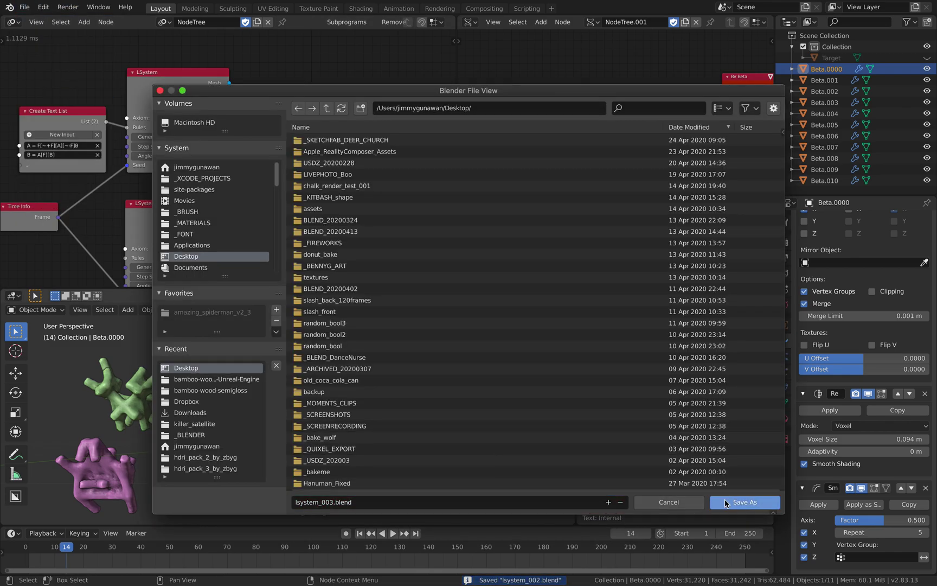
pyautogui.click(745, 503)
# Set the upper LSystem node's Generations to 4 and play the animation to frame 20
pyautogui.scroll(3, 278, 133)
pyautogui.moveTo(277, 133); pyautogui.dragTo(264, 148, button='middle')
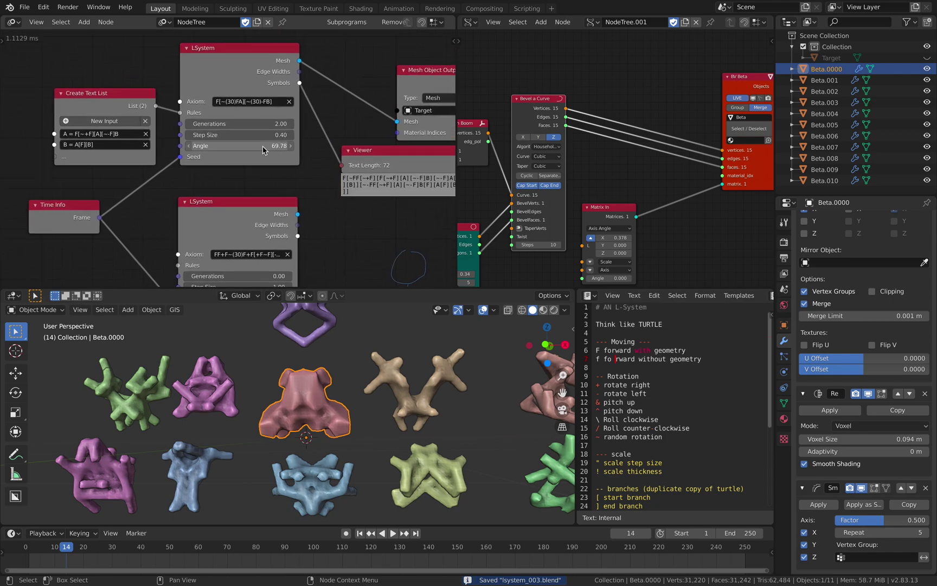
pyautogui.scroll(1, 265, 145)
pyautogui.click(269, 122)
pyautogui.write('4')
pyautogui.press('Return')
pyautogui.press('space')
pyautogui.click(354, 377)
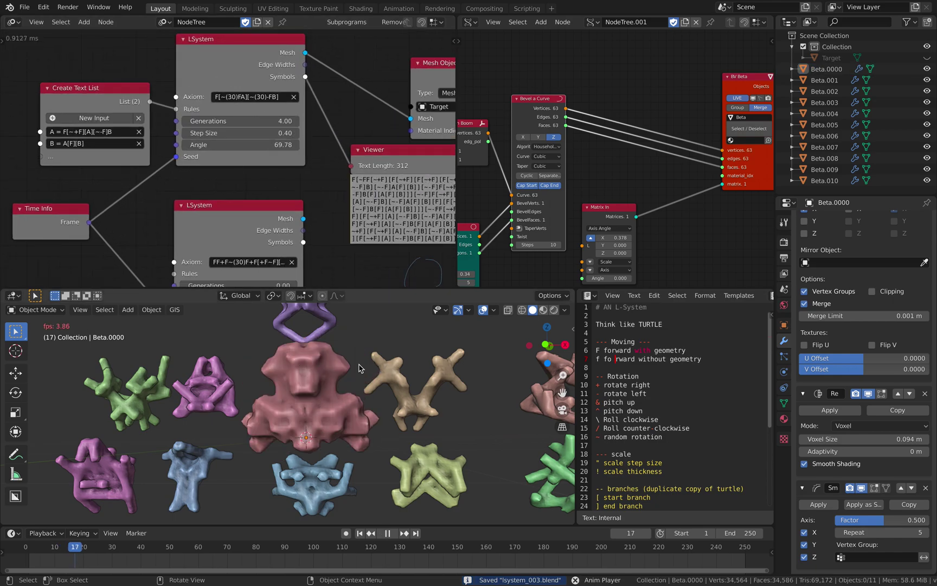
pyautogui.press('space')
# Change the first rule in Create Text List to "A = F[~(3)+FF][~A][~-F]B"
pyautogui.scroll(2, 275, 134)
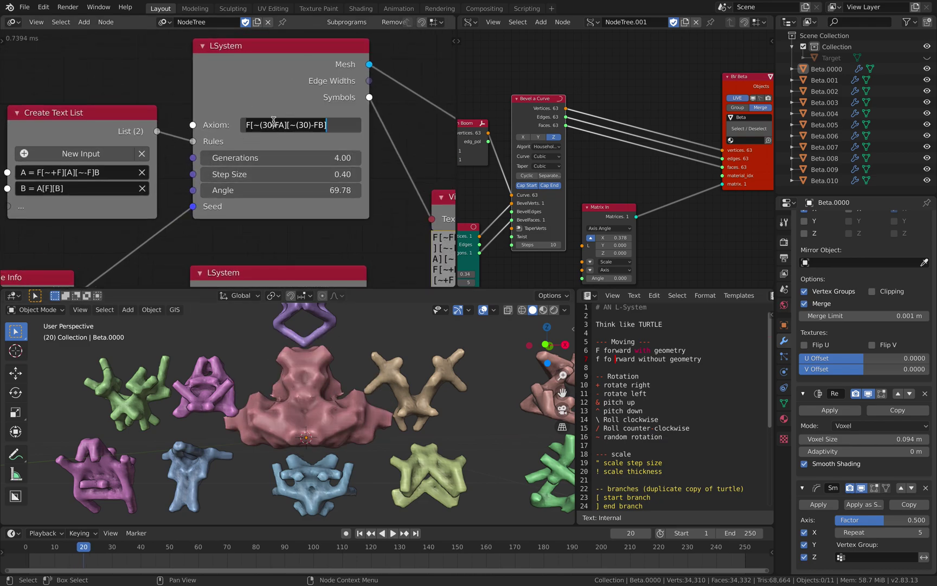
pyautogui.moveTo(136, 100); pyautogui.dragTo(233, 86, button='middle')
pyautogui.scroll(6, 150, 159)
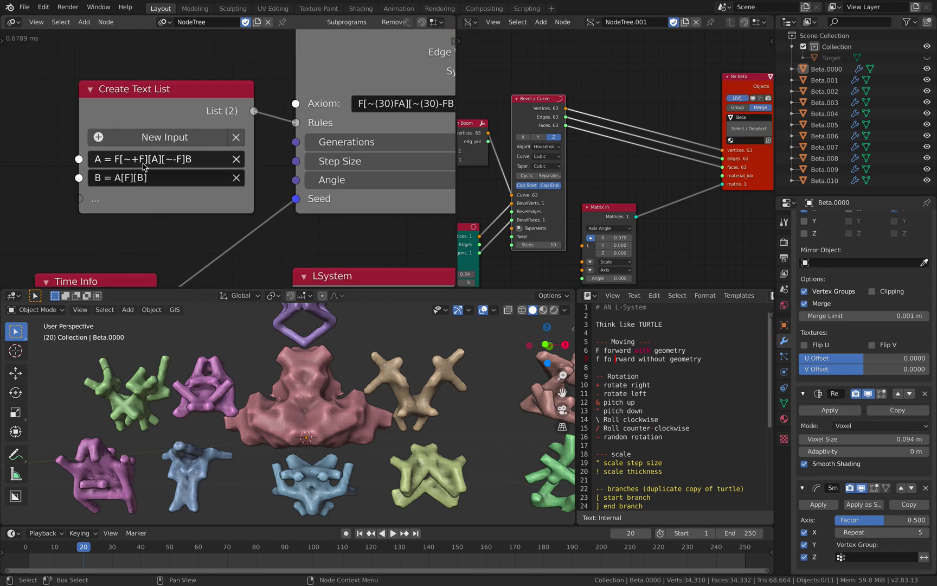
pyautogui.click(104, 160)
pyautogui.click(105, 160)
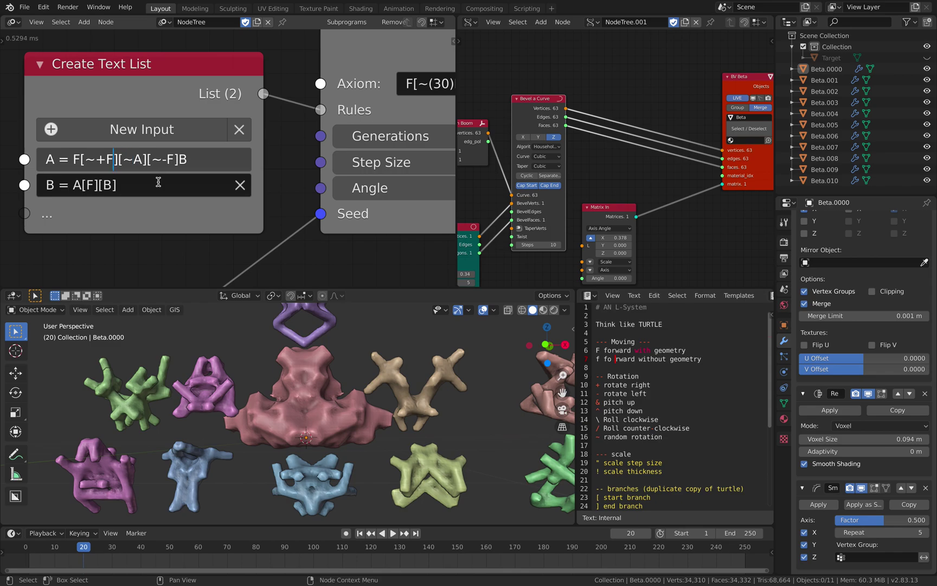
pyautogui.write('(3)+')
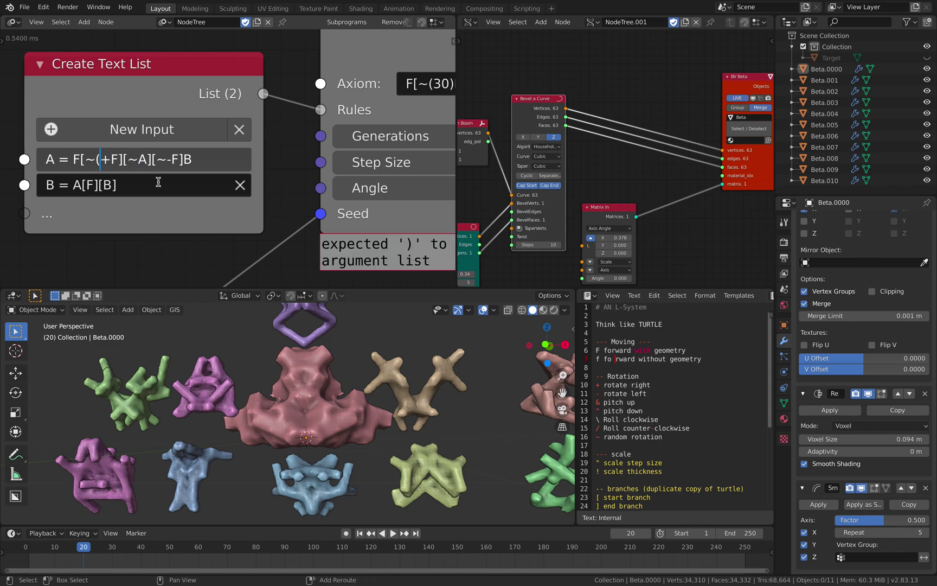
pyautogui.write('F')
pyautogui.press('Return')
# Change the second rule in Create Text List to "B = A[~F][B]" and start playback to generate forms with the new rules
pyautogui.click(117, 191)
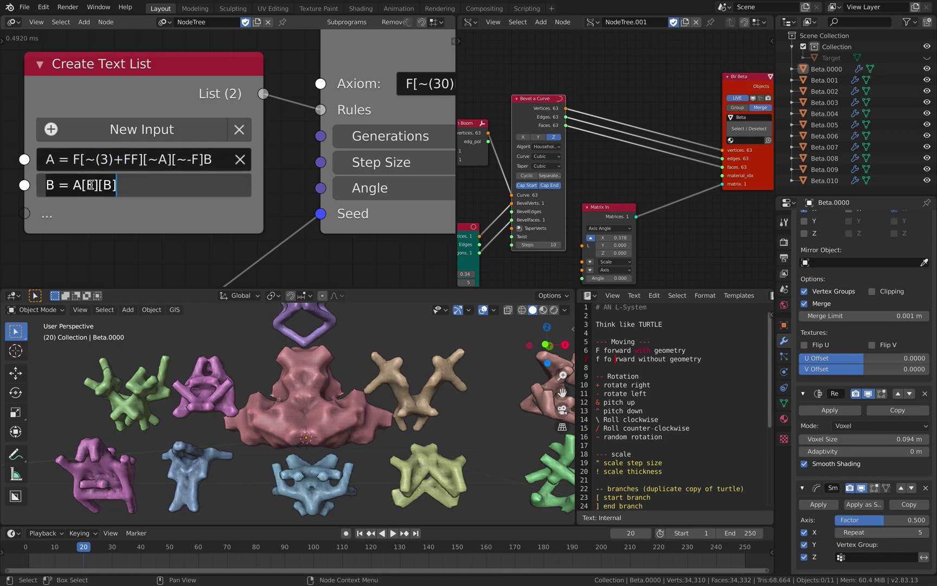
pyautogui.click(88, 186)
pyautogui.write('-')
pyautogui.press('Return')
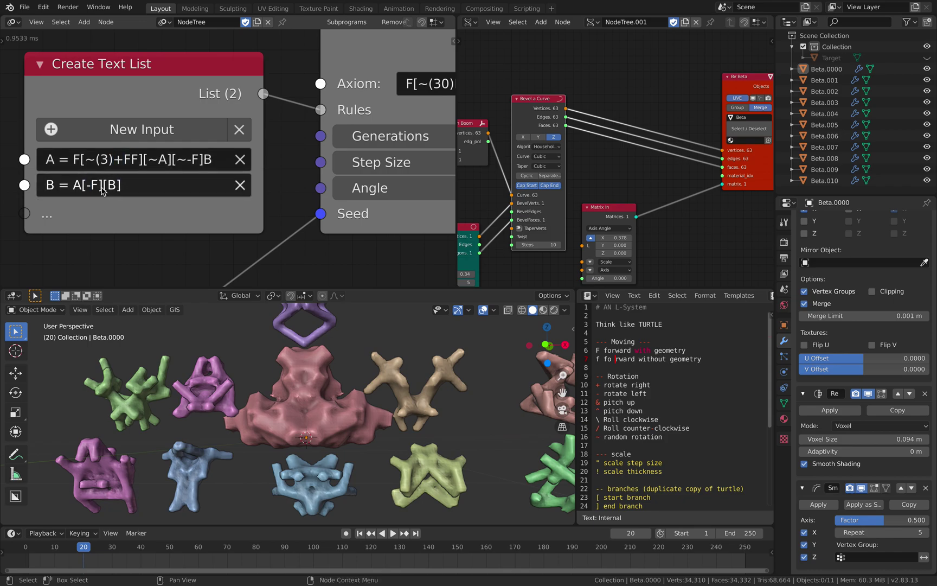
pyautogui.click(91, 185)
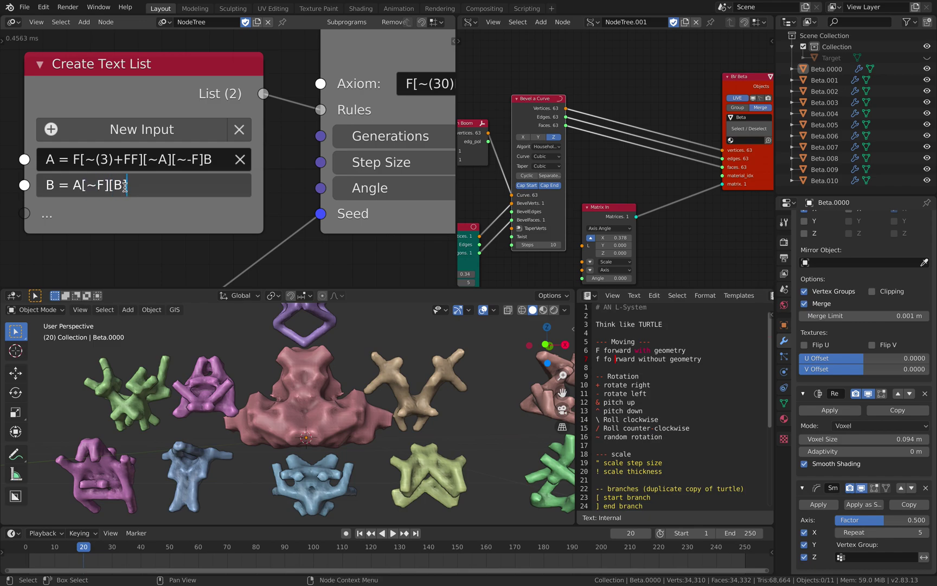
pyautogui.press('Return')
pyautogui.scroll(-4, 405, 390)
pyautogui.press('space')
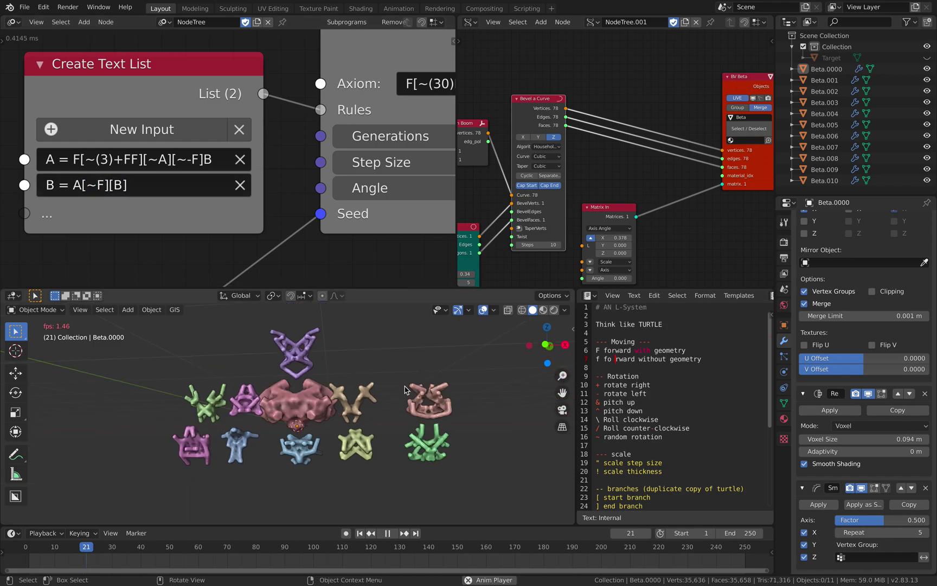
# Play the animation to frame 32, stop it and delete the spare lower LSystem node
pyautogui.press('space')
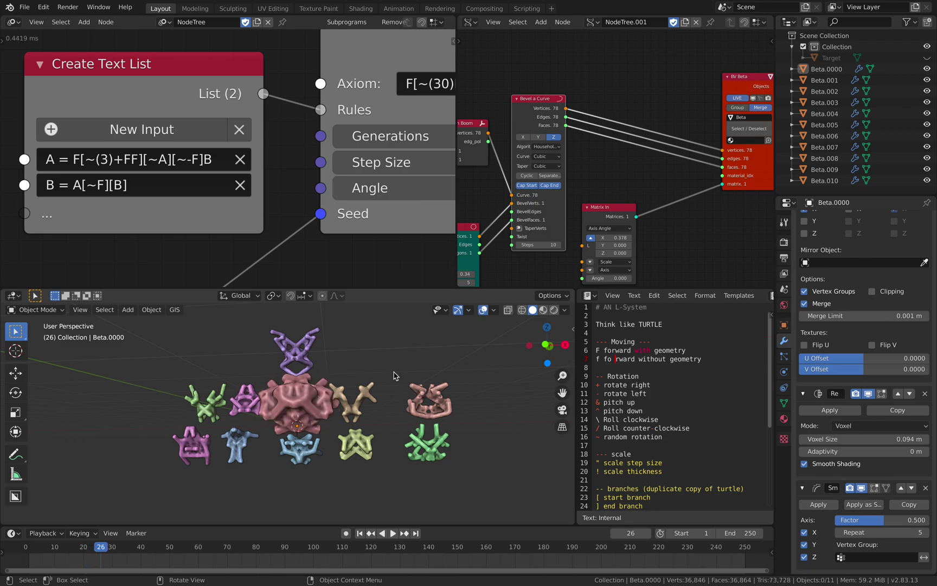
pyautogui.press('space')
pyautogui.press('space')
pyautogui.scroll(-2, 297, 156)
pyautogui.scroll(-3, 297, 156)
pyautogui.moveTo(309, 164); pyautogui.dragTo(245, 92, button='middle')
pyautogui.click(272, 161)
pyautogui.press('x')
# Set the LSystem node's Generations to 3 and play the animation to generate simpler forms
pyautogui.scroll(-2, 271, 161)
pyautogui.moveTo(271, 161); pyautogui.dragTo(236, 191, button='middle')
pyautogui.scroll(3, 223, 161)
pyautogui.scroll(2, 223, 141)
pyautogui.click(209, 100)
pyautogui.write('3')
pyautogui.press('Return')
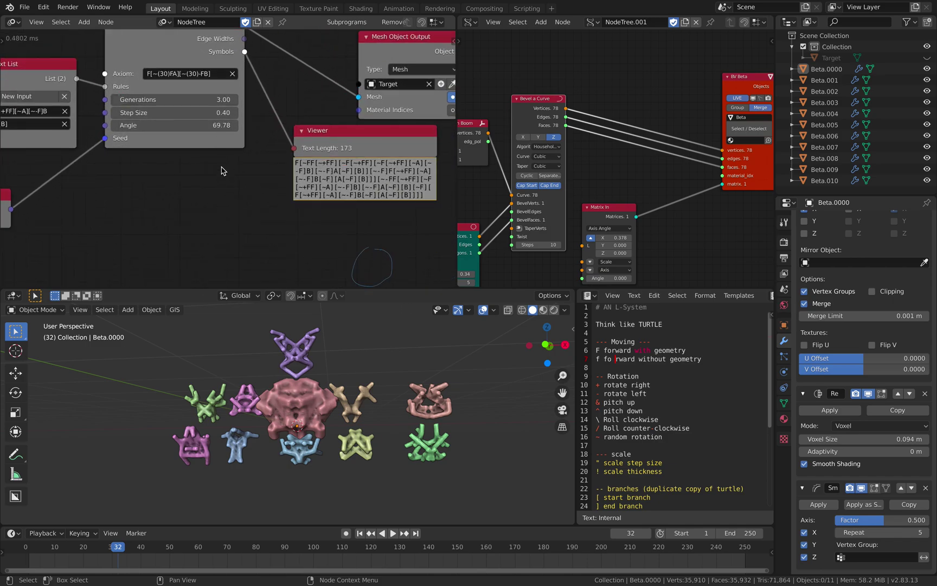
pyautogui.press('space')
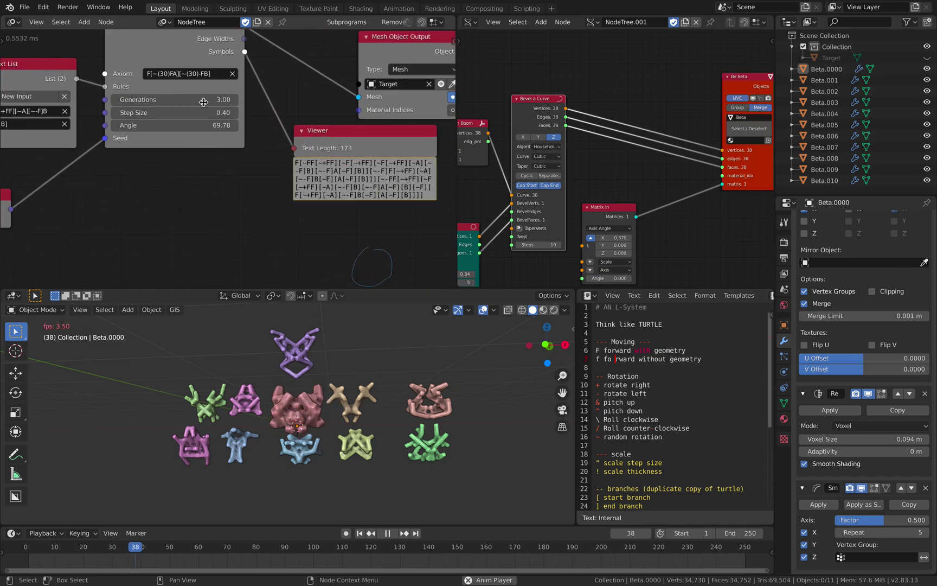
# Raise the LSystem Generations to 4.20, set the Angle to 30, and play the animation to frame 48
pyautogui.moveTo(204, 103); pyautogui.dragTo(250, 103)
pyautogui.press('space')
pyautogui.click(189, 123)
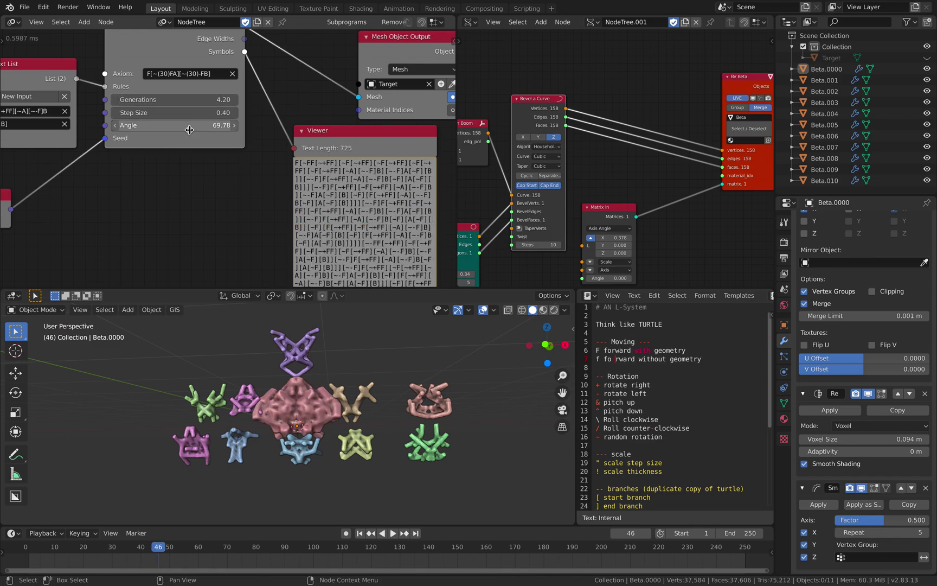
pyautogui.write('30')
pyautogui.press('Return')
pyautogui.press('space')
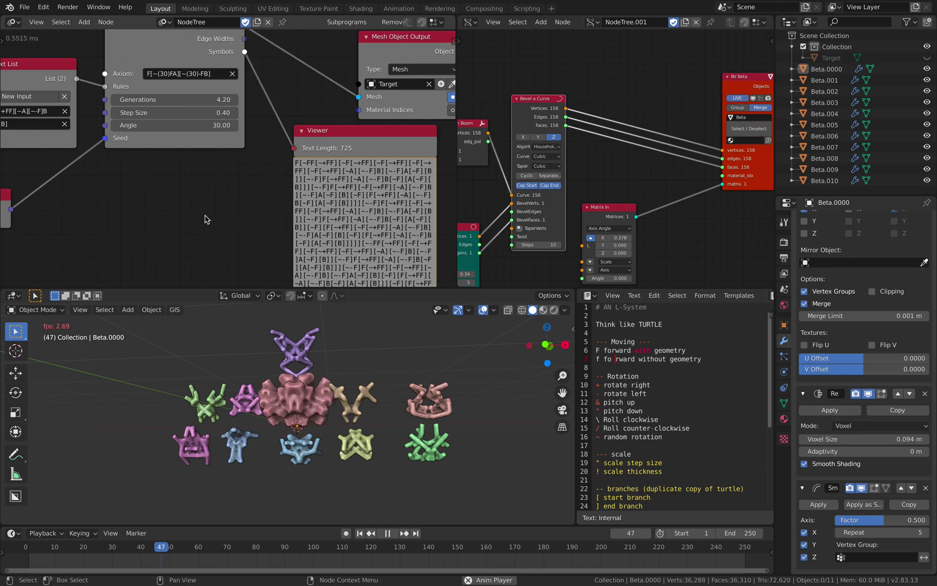
pyautogui.press('space')
# Set the LSystem Generations to 2 and play the animation to frame 81 to generate compact forms
pyautogui.click(204, 100)
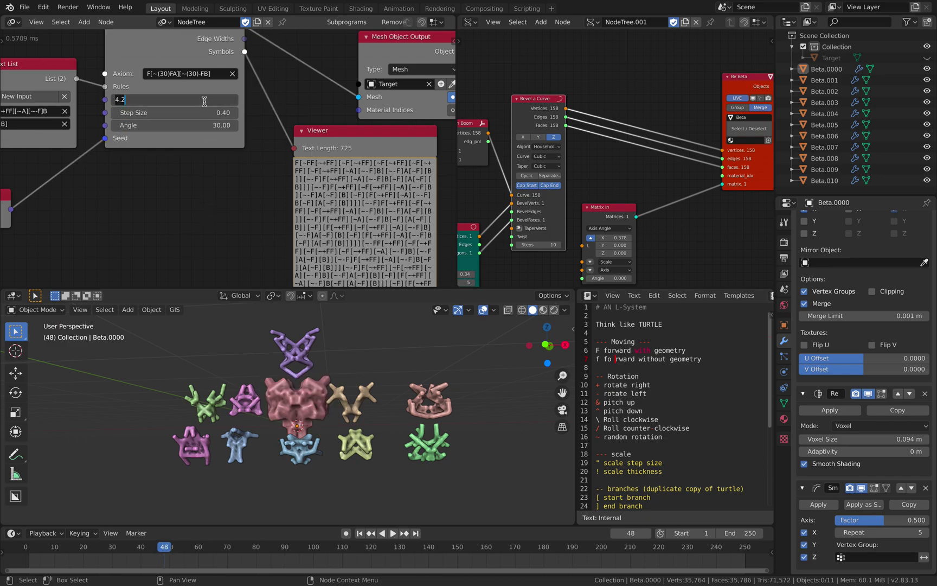
pyautogui.hotkey('ctrl', 'a')
pyautogui.write('2')
pyautogui.press('Return')
pyautogui.press('space')
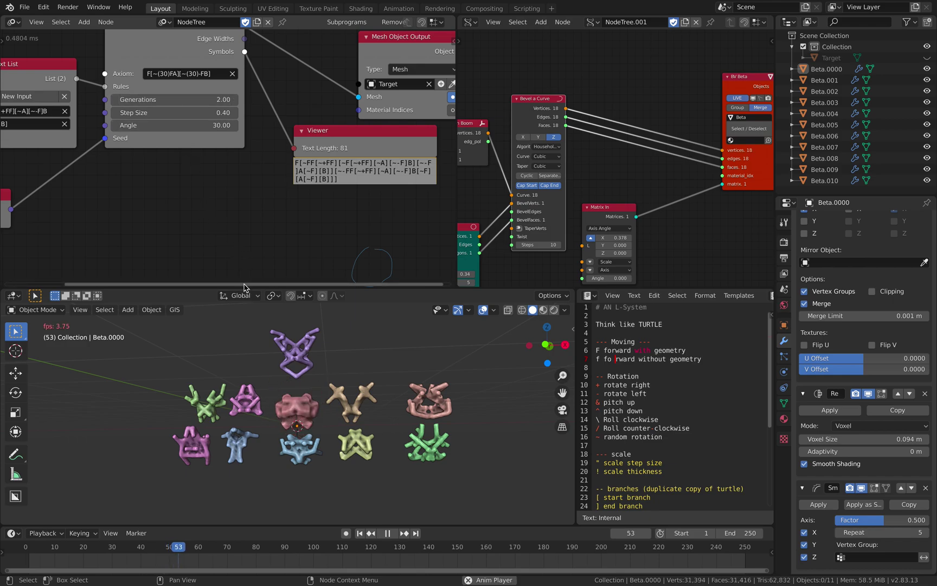
pyautogui.scroll(4, 335, 398)
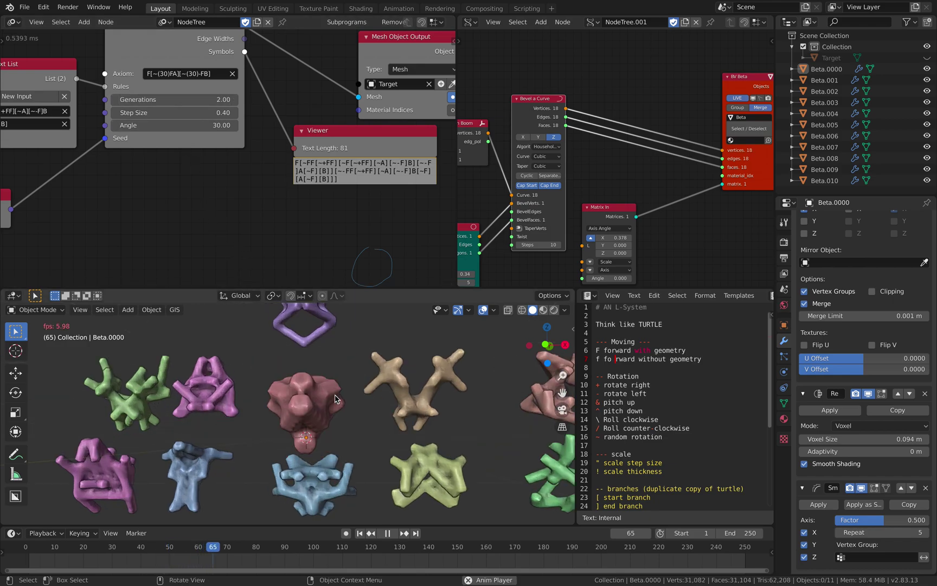
pyautogui.scroll(-2, 339, 401)
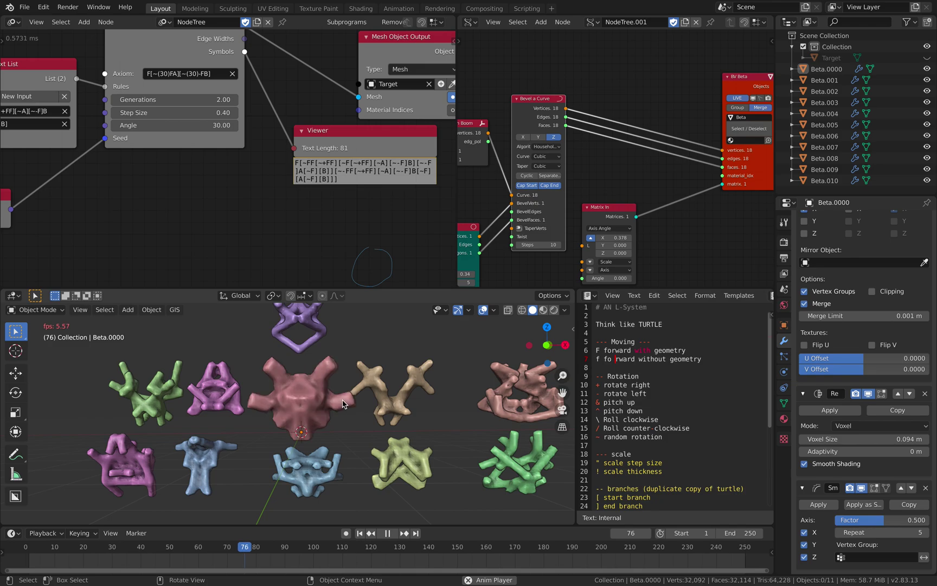
pyautogui.press('space')
# Change the first rule in Create Text List to "A = F[~(3)+FF][~A][~-F][~B]"
pyautogui.moveTo(203, 194); pyautogui.dragTo(400, 232, button='middle')
pyautogui.scroll(1, 280, 207)
pyautogui.scroll(2, 229, 158)
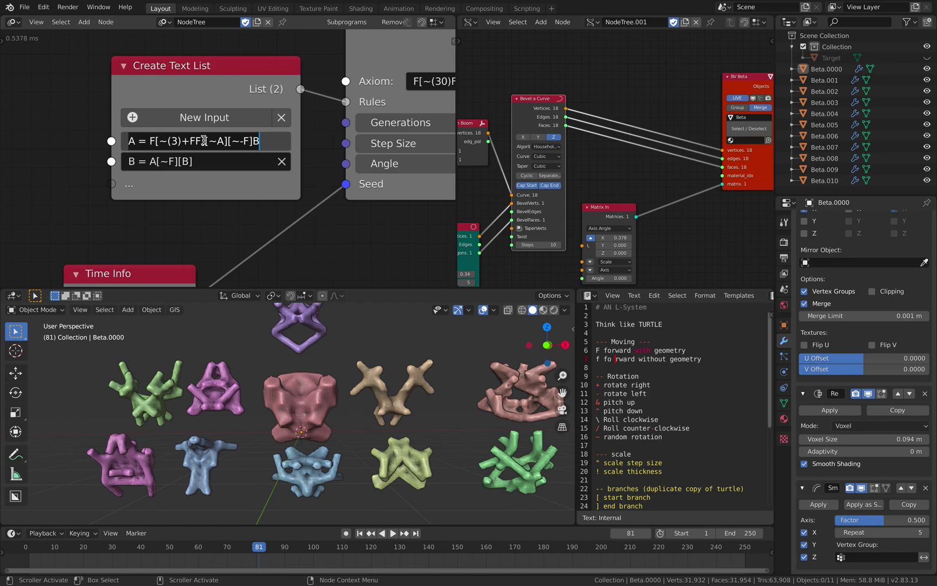
pyautogui.doubleClick(251, 142)
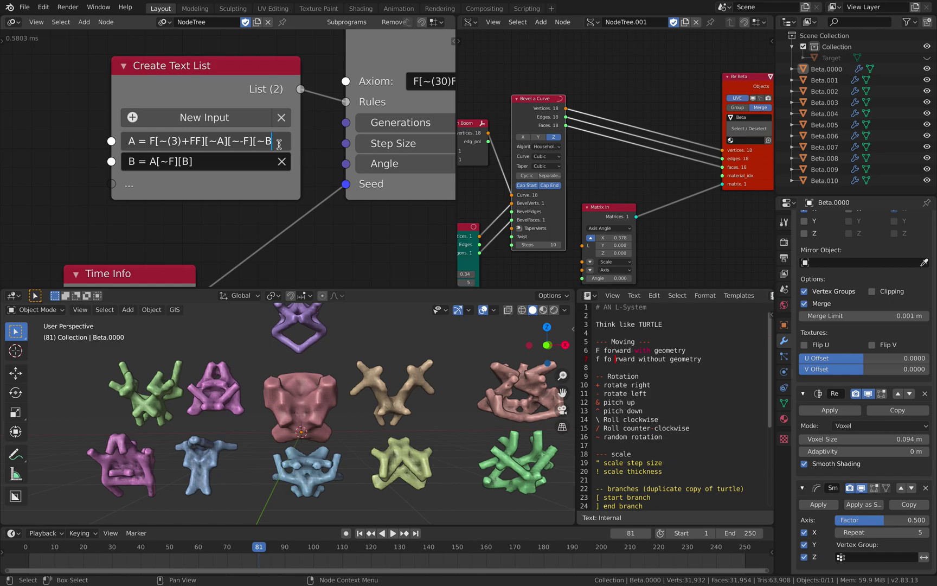
pyautogui.hotkey('ctrl', 'a')
pyautogui.press('BackSpace')
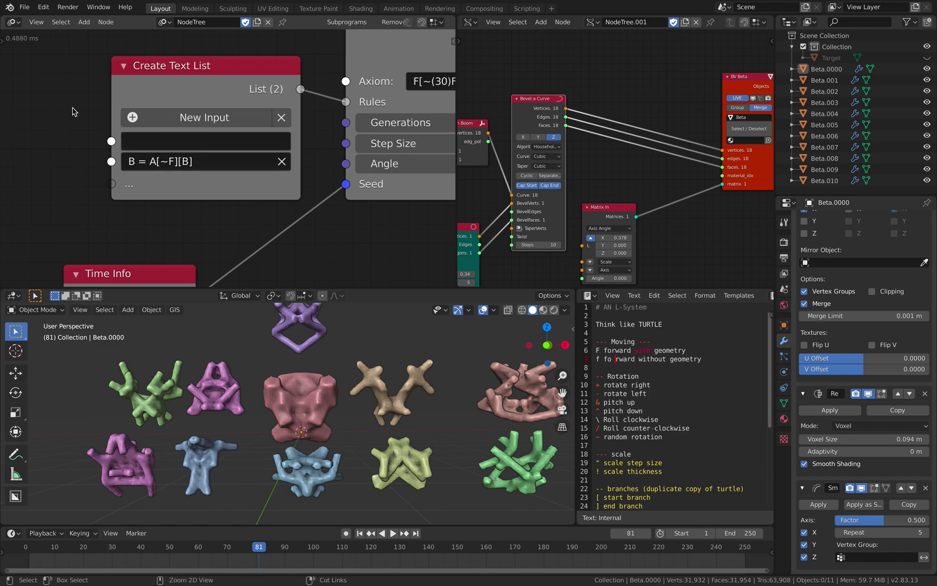
pyautogui.moveTo(95, 119); pyautogui.dragTo(97, 131, button='middle')
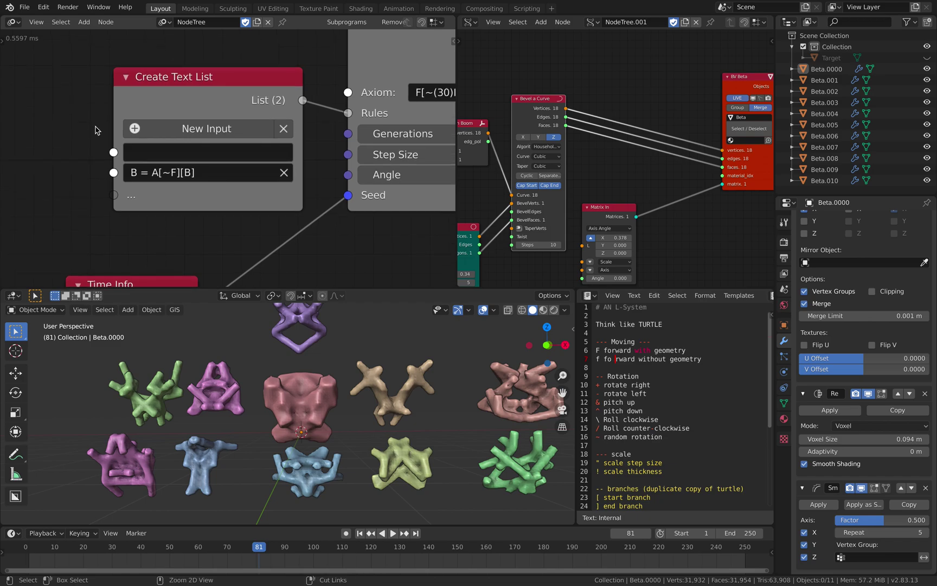
pyautogui.hotkey('ctrl', 'v')
pyautogui.press('Return')
# Save the project and play the animation with the new rule to frame 96
pyautogui.moveTo(115, 93); pyautogui.dragTo(57, 95)
pyautogui.moveTo(193, 222); pyautogui.dragTo(181, 215, button='middle')
pyautogui.hotkey('ctrl', 's')
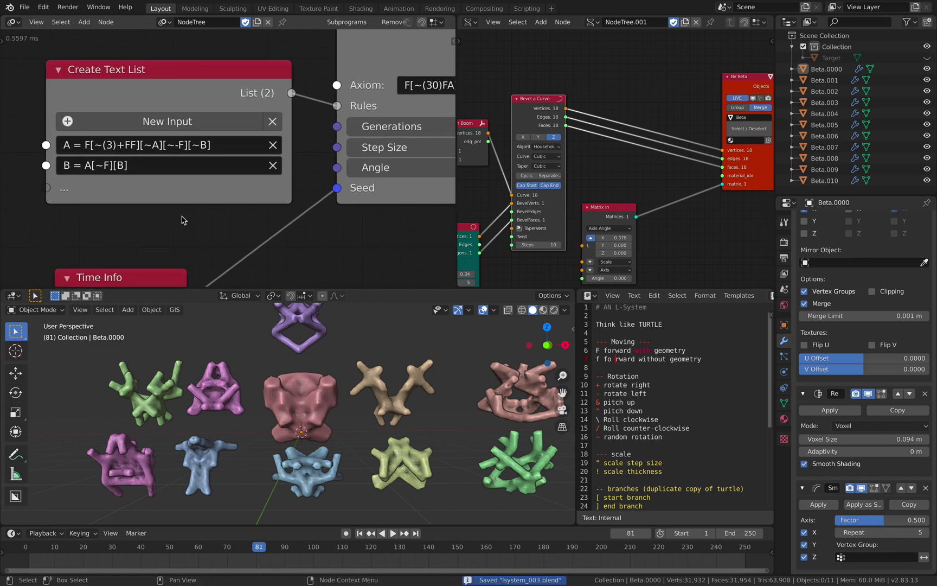
pyautogui.press('space')
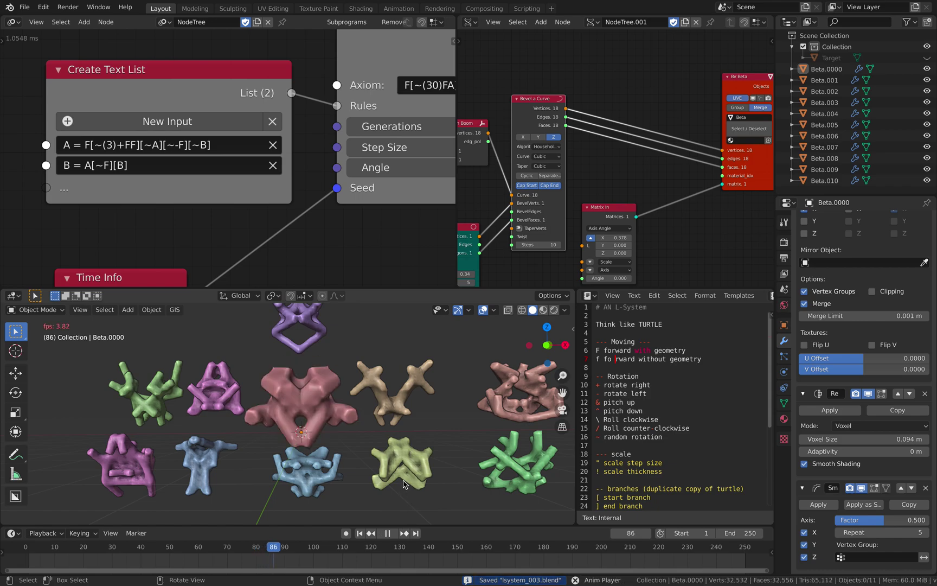
pyautogui.press('space')
# Enlarge the 3D viewport, duplicate the generated red form, and place the copy beside the purple form in the uppermost row
pyautogui.moveTo(389, 292); pyautogui.dragTo(388, 207)
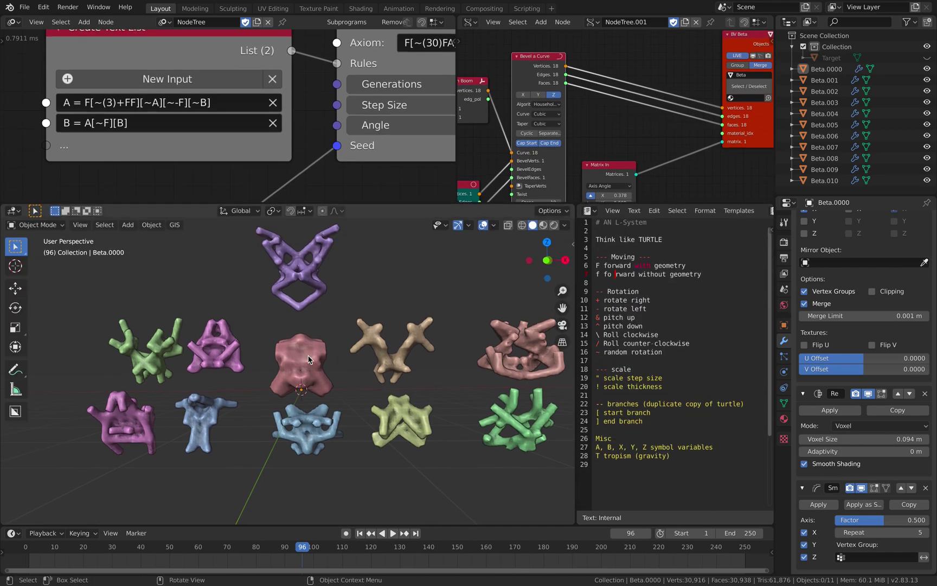
pyautogui.click(273, 406)
pyautogui.hotkey('shift', 'd')
pyautogui.click(340, 293)
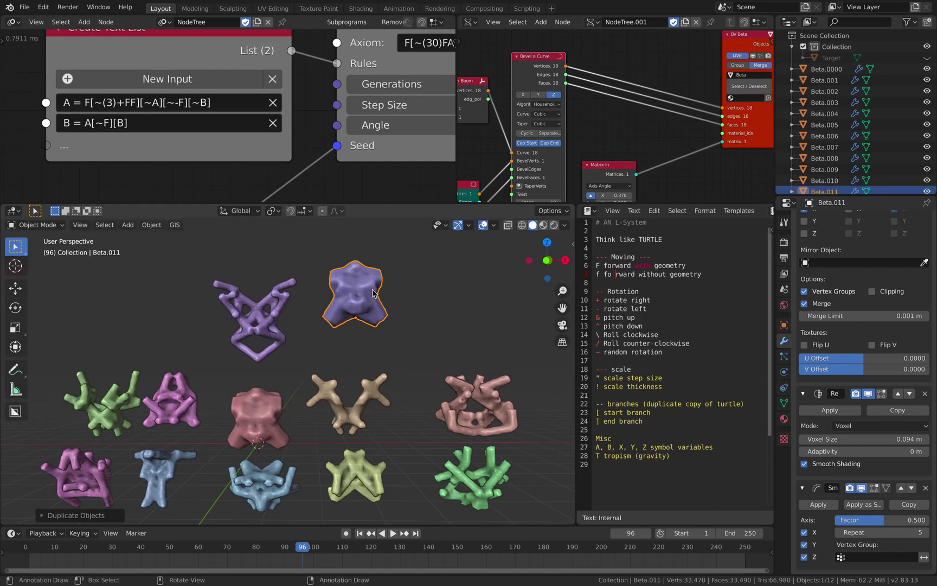
# Enter Sculpt Mode on the duplicated form and sculpt its brow, waist and central bulge with the Draw brush
pyautogui.scroll(3, 339, 349)
pyautogui.scroll(2, 339, 348)
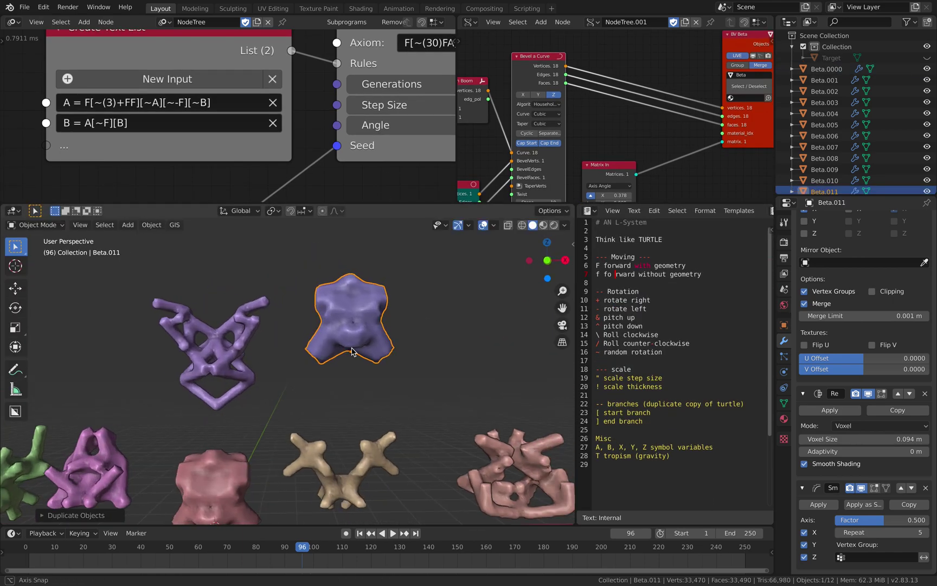
pyautogui.click(56, 224)
pyautogui.click(39, 262)
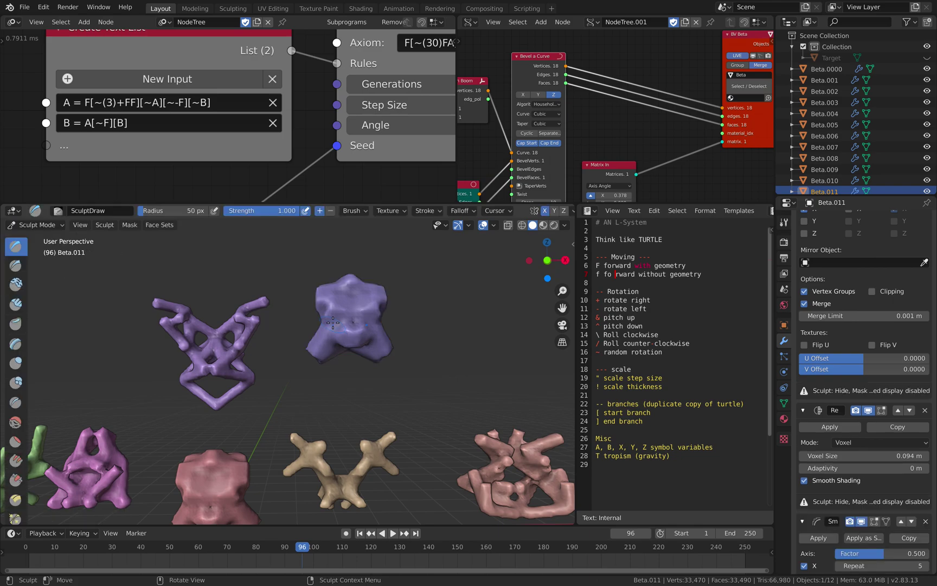
pyautogui.scroll(2, 500, 274)
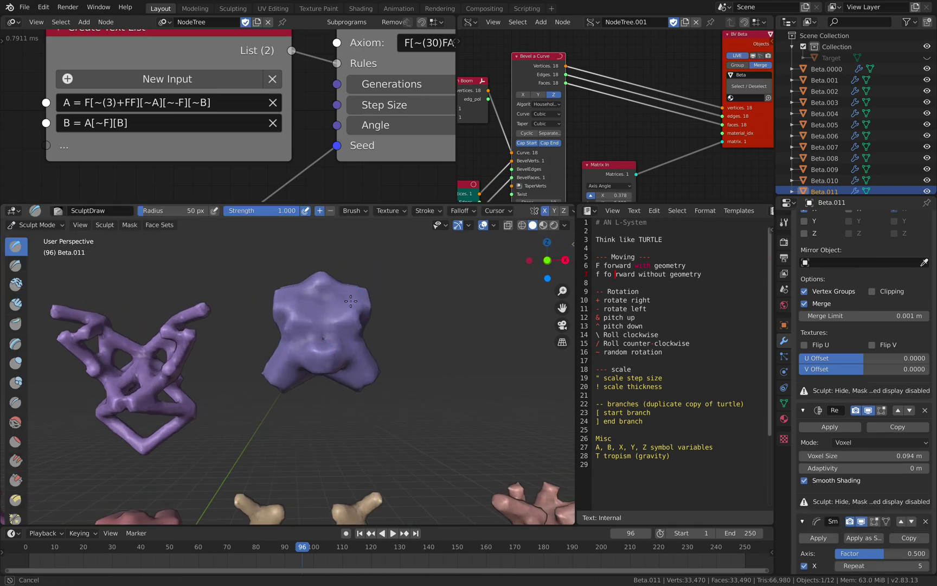
pyautogui.moveTo(349, 304)
pyautogui.keyDown('ctrl'); pyautogui.mouseDown()
pyautogui.moveTo(356, 355)
pyautogui.moveTo(349, 329)
pyautogui.mouseUp(); pyautogui.keyUp('ctrl')
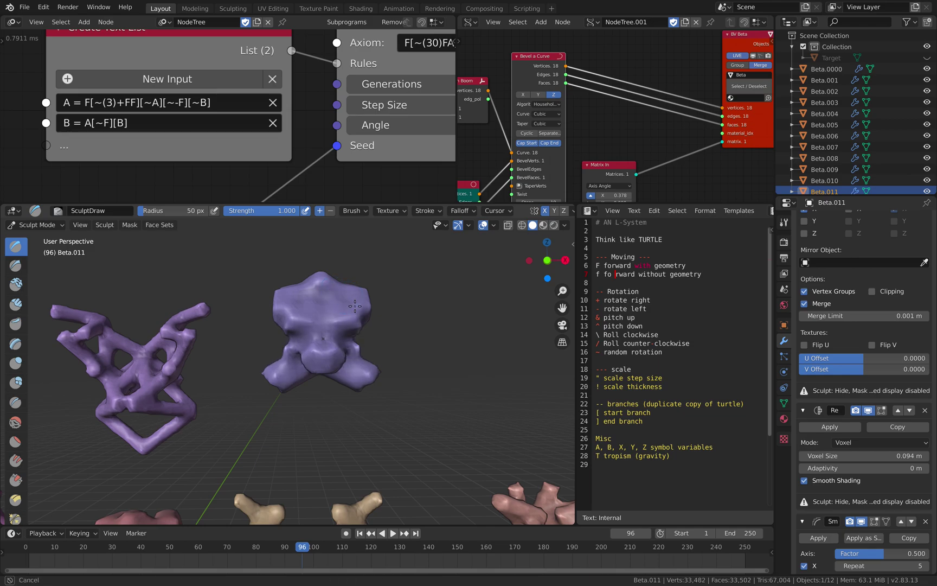
pyautogui.keyDown('ctrl'); pyautogui.moveTo(338, 318); pyautogui.dragTo(342, 301); pyautogui.keyUp('ctrl')
pyautogui.moveTo(364, 302); pyautogui.dragTo(349, 304, button='middle')
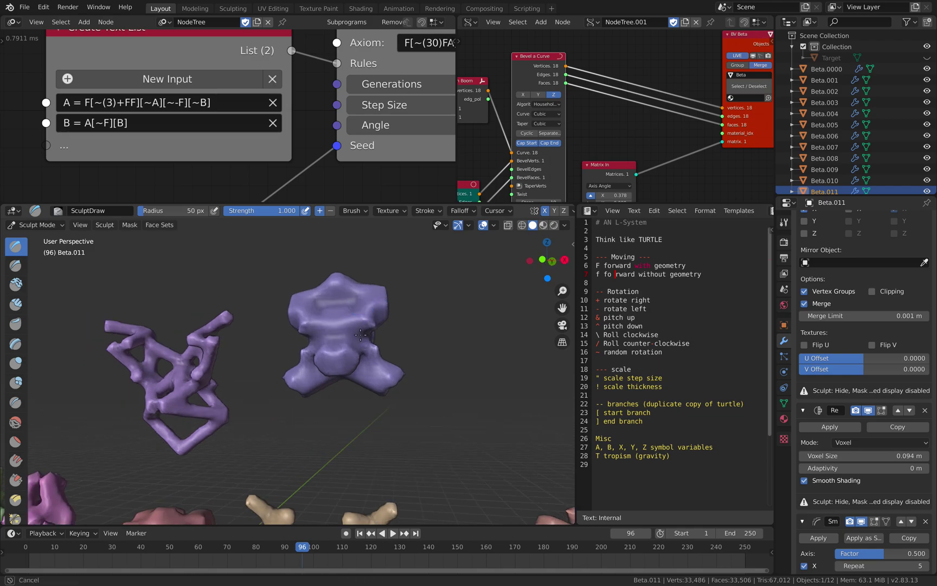
pyautogui.moveTo(357, 318)
pyautogui.mouseDown()
pyautogui.moveTo(378, 377)
pyautogui.moveTo(353, 294)
pyautogui.mouseUp()
# Return to Object Mode and apply the duplicate's Mirror, Remesh and Smooth modifiers
pyautogui.click(30, 226)
pyautogui.click(33, 236)
pyautogui.moveTo(322, 335); pyautogui.dragTo(336, 335, button='middle')
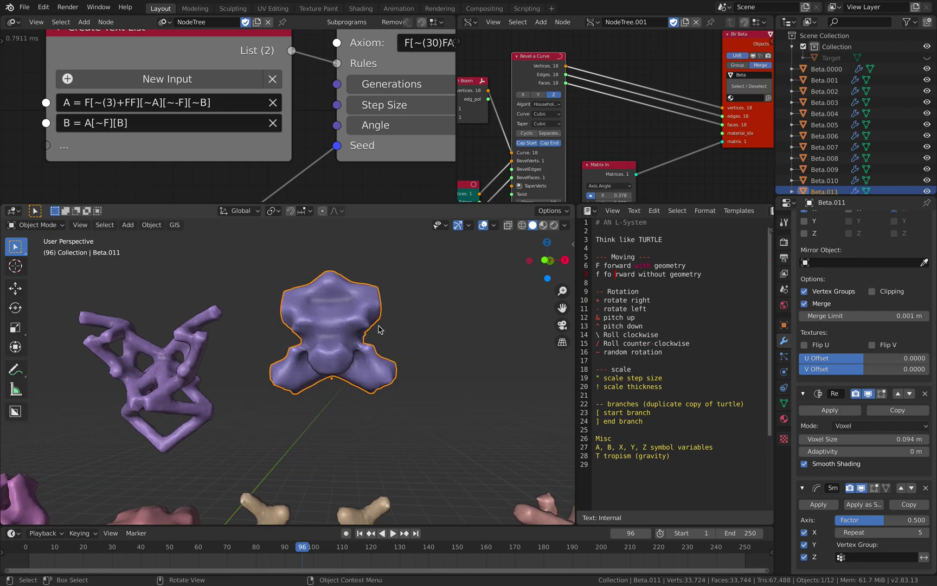
pyautogui.scroll(3, 844, 305)
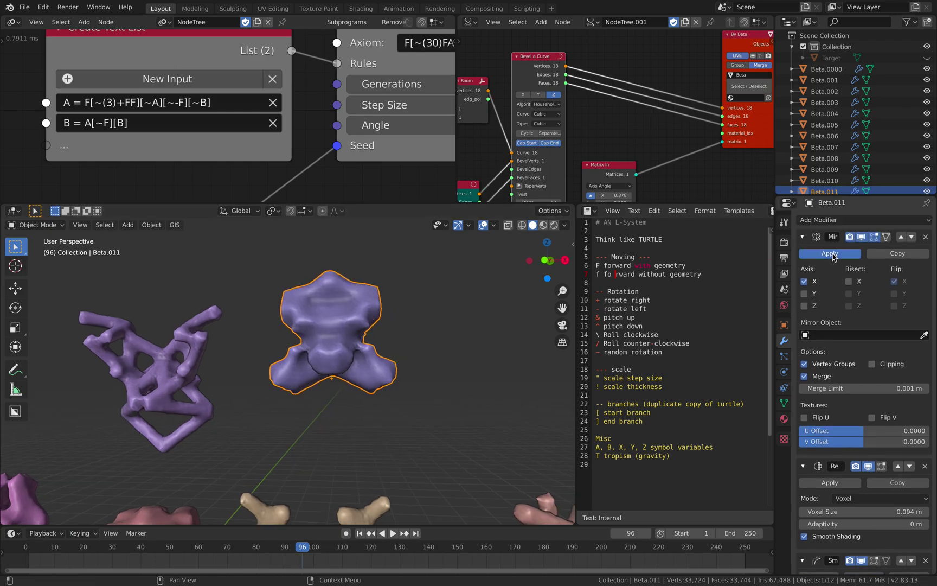
pyautogui.click(832, 257)
pyautogui.click(830, 254)
pyautogui.click(830, 254)
# Re-enter Sculpt Mode and carve mirrored eye hollows and front contours into the duplicate with the Draw brush
pyautogui.moveTo(401, 328); pyautogui.dragTo(334, 331, button='middle')
pyautogui.click(36, 225)
pyautogui.click(32, 261)
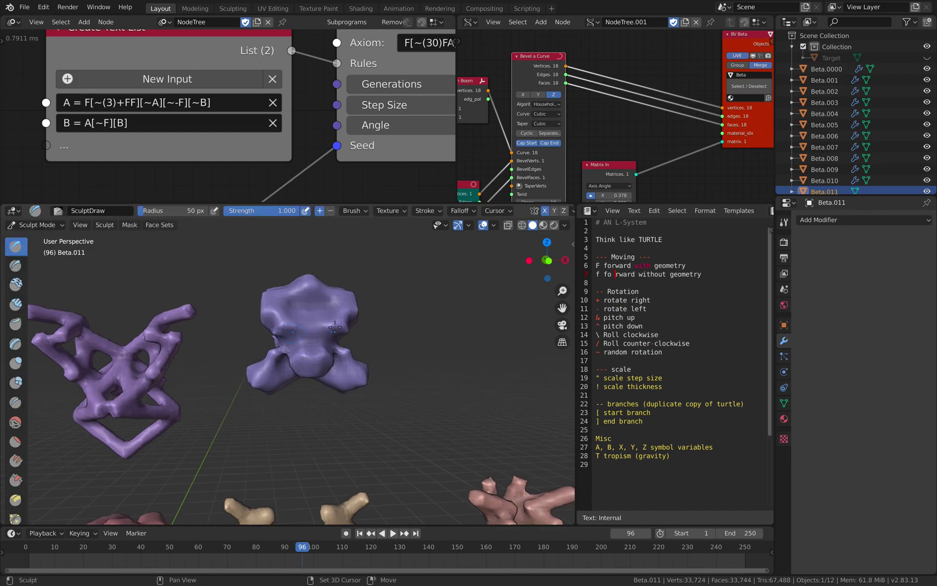
pyautogui.scroll(1, 334, 331)
pyautogui.moveTo(350, 294)
pyautogui.keyDown('ctrl'); pyautogui.mouseDown()
pyautogui.moveTo(331, 350)
pyautogui.moveTo(350, 361)
pyautogui.mouseUp(); pyautogui.keyUp('ctrl')
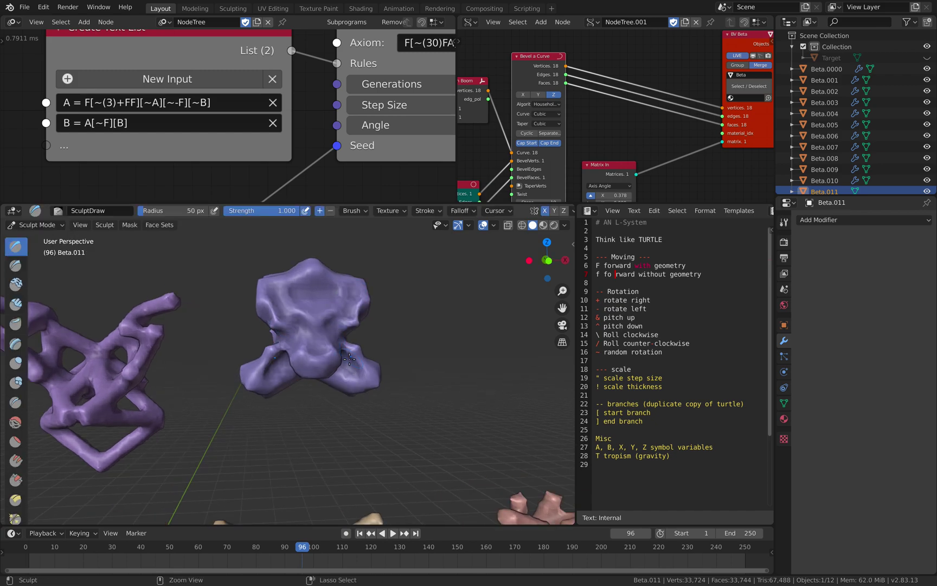
pyautogui.moveTo(352, 285)
pyautogui.keyDown('ctrl'); pyautogui.mouseDown()
pyautogui.moveTo(353, 311)
pyautogui.moveTo(333, 289)
pyautogui.mouseUp(); pyautogui.keyUp('ctrl')
pyautogui.moveTo(434, 341)
pyautogui.mouseDown(button='middle')
pyautogui.moveTo(400, 341)
pyautogui.moveTo(344, 368)
pyautogui.moveTo(344, 408)
pyautogui.mouseUp(button='middle')
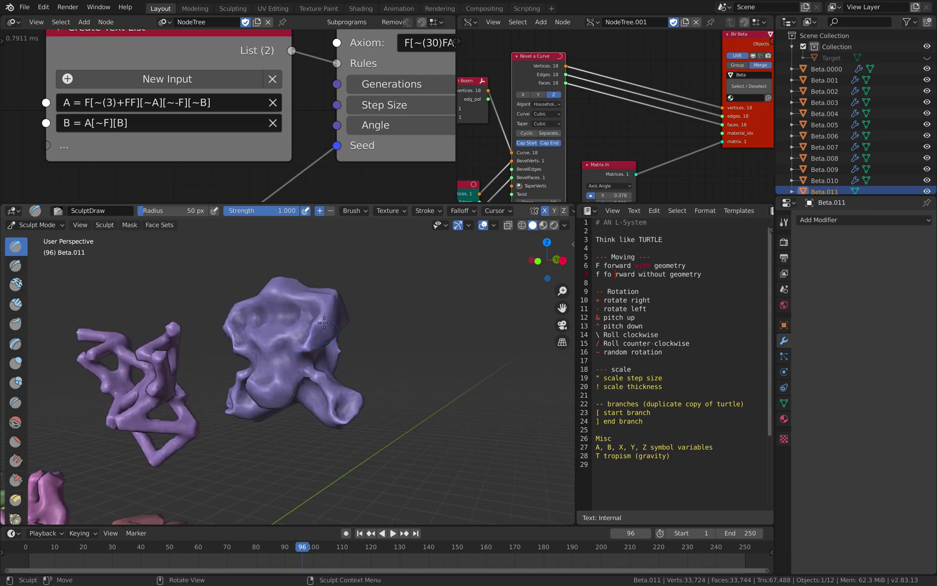
pyautogui.moveTo(315, 305); pyautogui.dragTo(268, 307, button='middle')
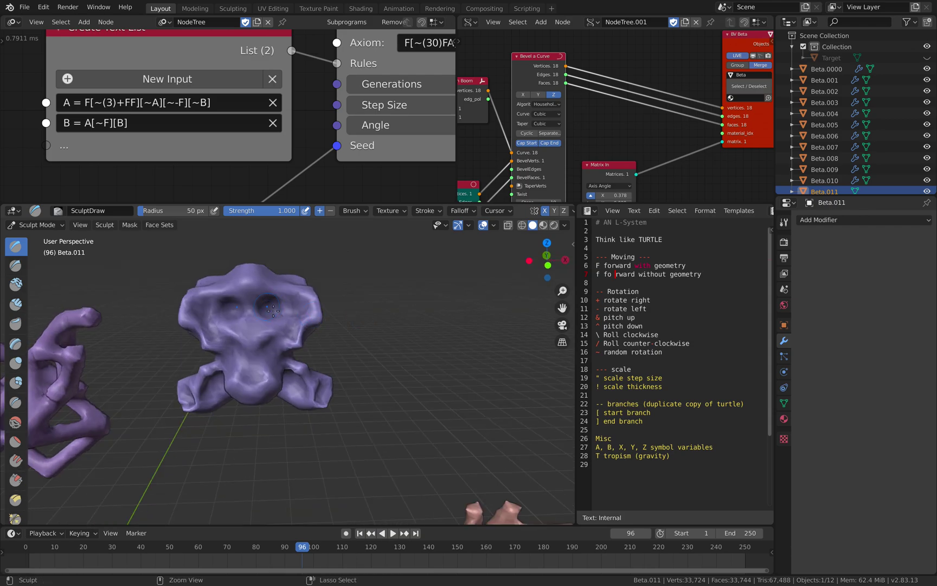
# Sculpt hollows and ridges into the duplicate's sides and back with the Draw brush
pyautogui.moveTo(308, 332); pyautogui.dragTo(327, 336, button='middle')
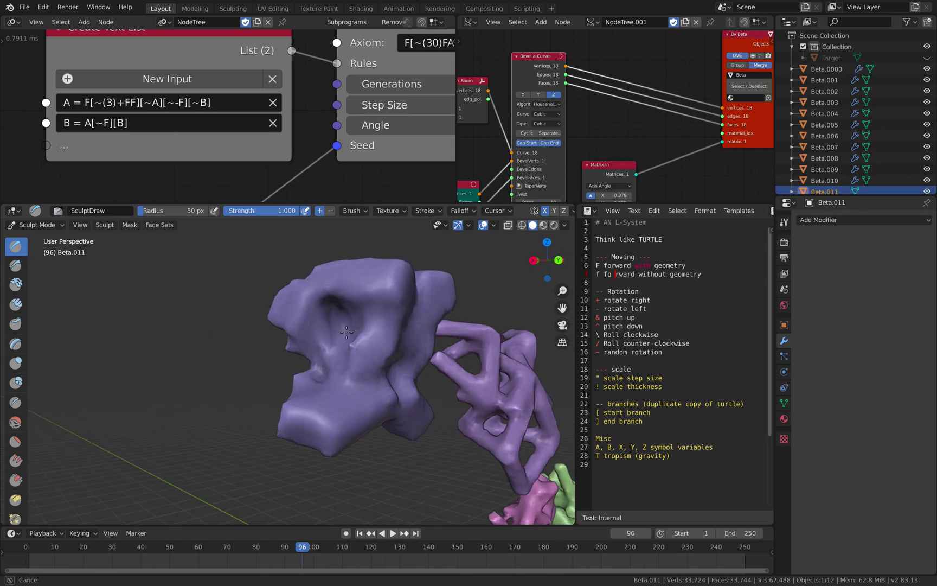
pyautogui.keyDown('ctrl'); pyautogui.moveTo(339, 407); pyautogui.dragTo(326, 418); pyautogui.keyUp('ctrl')
pyautogui.moveTo(352, 354); pyautogui.dragTo(320, 352, button='middle')
pyautogui.moveTo(330, 363)
pyautogui.mouseDown()
pyautogui.moveTo(317, 331)
pyautogui.moveTo(323, 408)
pyautogui.mouseUp()
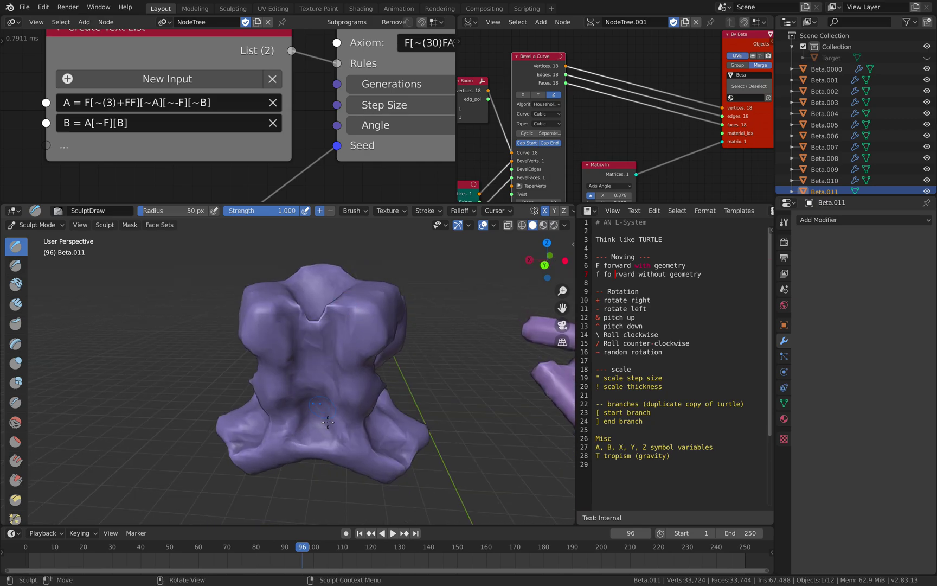
# Leave Sculpt Mode for Object Mode, deselect the sculpted form and show all the forms together from the front
pyautogui.scroll(-3, 269, 387)
pyautogui.moveTo(270, 387); pyautogui.dragTo(353, 361, button='middle')
pyautogui.scroll(-4, 353, 361)
pyautogui.click(37, 224)
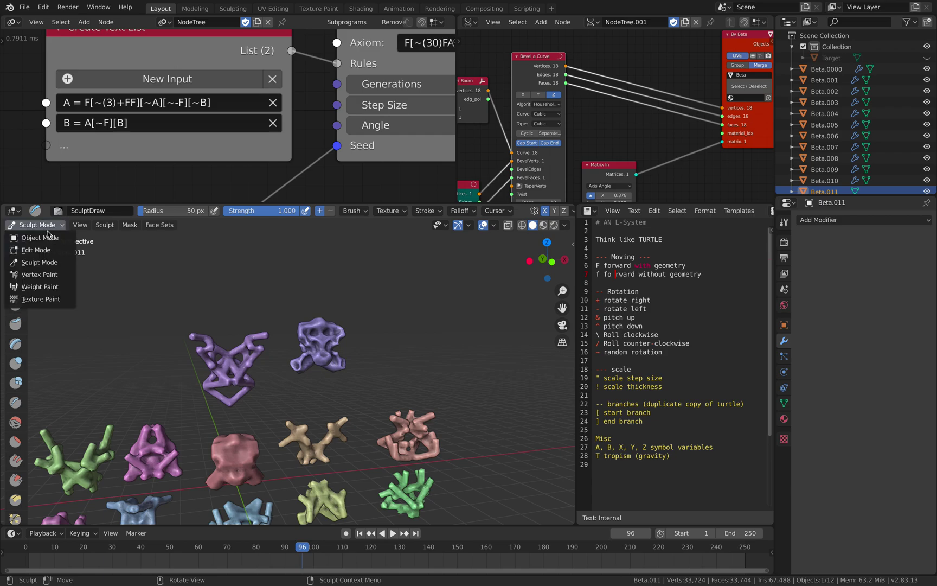
pyautogui.click(48, 239)
pyautogui.moveTo(308, 384)
pyautogui.mouseDown(button='middle')
pyautogui.moveTo(336, 332)
pyautogui.moveTo(377, 333)
pyautogui.mouseUp(button='middle')
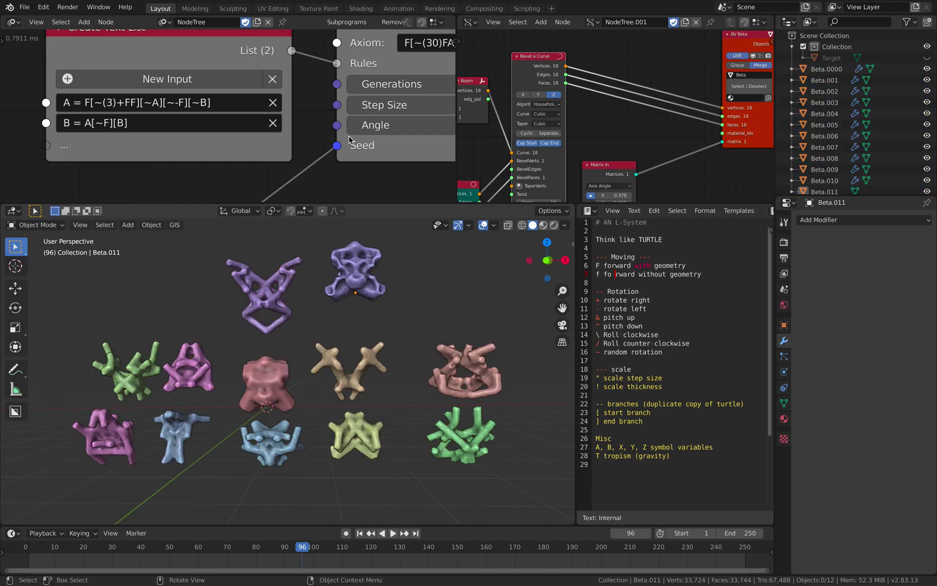
# Resize the two node editors and examine the complete Animation Nodes and Sverchok trees side by side
pyautogui.scroll(-5, 325, 116)
pyautogui.moveTo(343, 123); pyautogui.dragTo(319, 110, button='middle')
pyautogui.scroll(-1, 319, 109)
pyautogui.moveTo(456, 113); pyautogui.dragTo(490, 114)
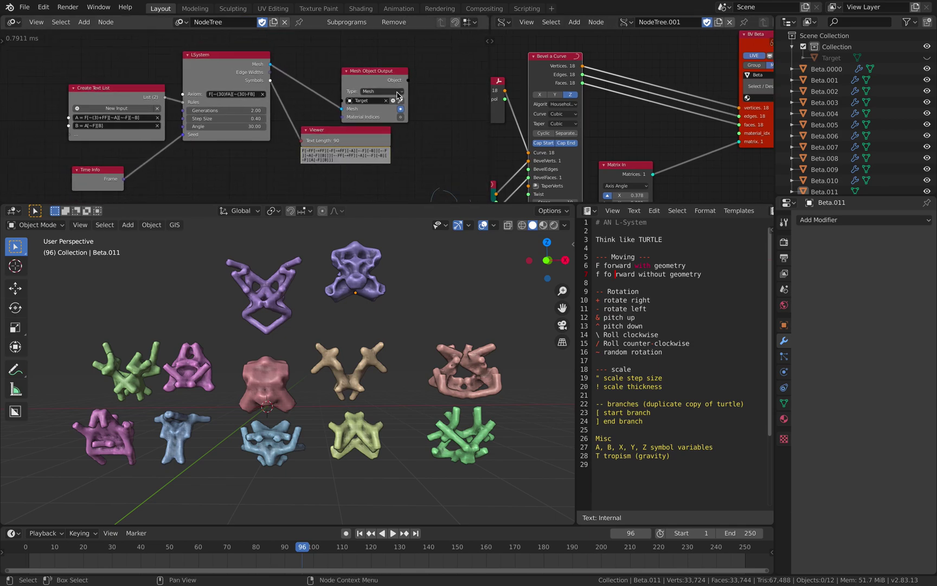
pyautogui.scroll(-3, 326, 97)
pyautogui.scroll(-4, 642, 98)
pyautogui.moveTo(640, 129); pyautogui.dragTo(663, 108, button='middle')
pyautogui.scroll(-1, 600, 95)
pyautogui.scroll(-2, 557, 96)
pyautogui.moveTo(492, 98); pyautogui.dragTo(413, 98)
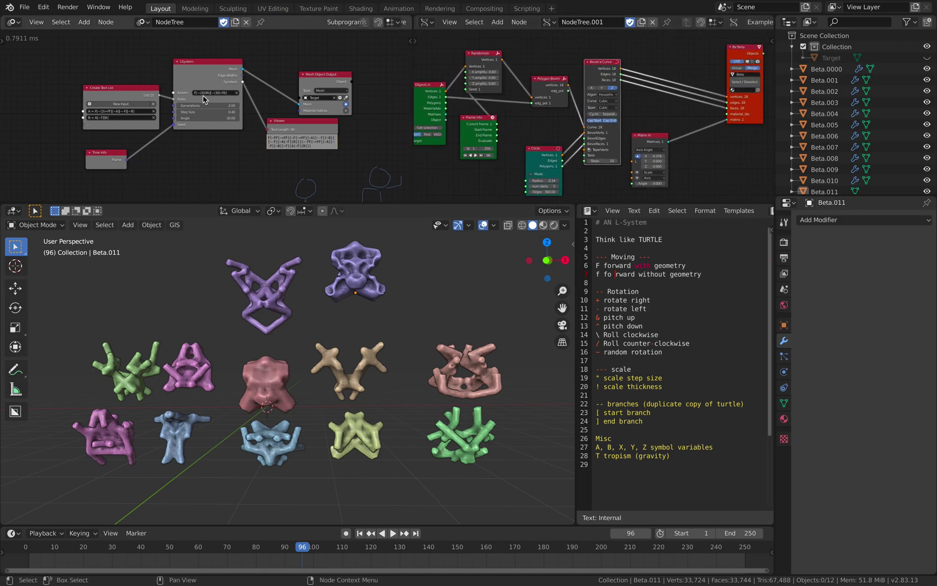
pyautogui.scroll(2, 284, 111)
pyautogui.scroll(-2, 564, 117)
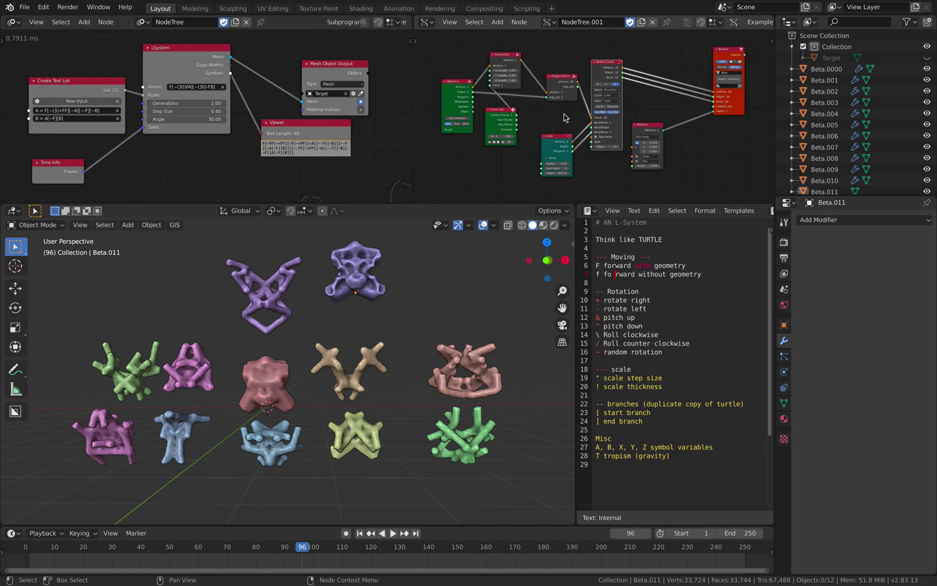
# Open the recent sushi_learn L-system 005 blend file containing the Gamma forms
pyautogui.scroll(4, 294, 58)
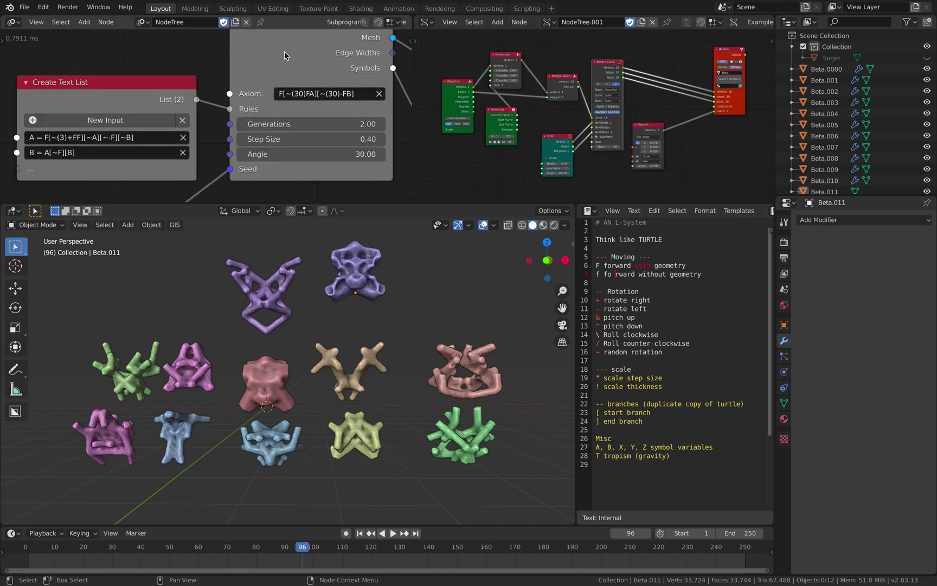
pyautogui.scroll(-2, 271, 97)
pyautogui.moveTo(244, 87)
pyautogui.mouseDown(button='middle')
pyautogui.moveTo(190, 74)
pyautogui.moveTo(264, 71)
pyautogui.moveTo(250, 75)
pyautogui.mouseUp(button='middle')
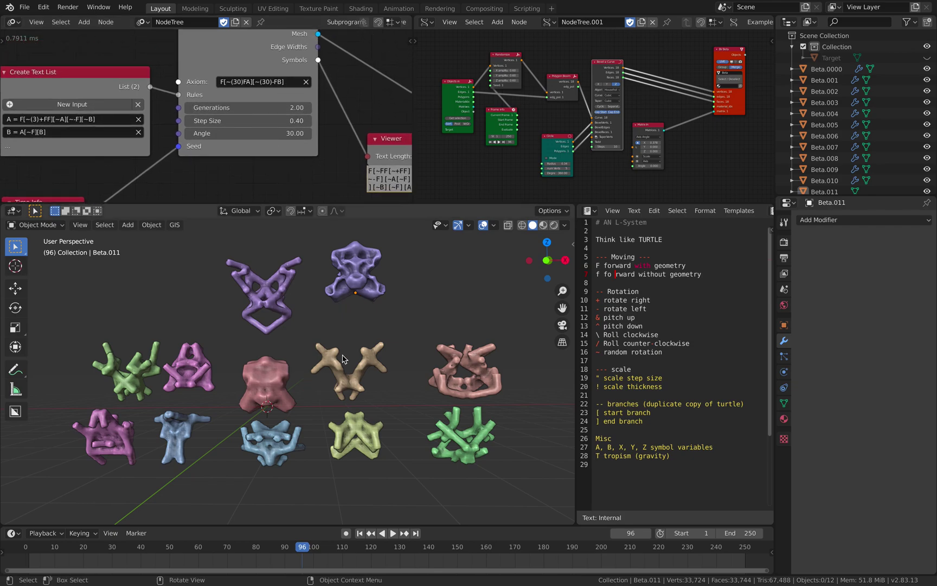
pyautogui.click(25, 7)
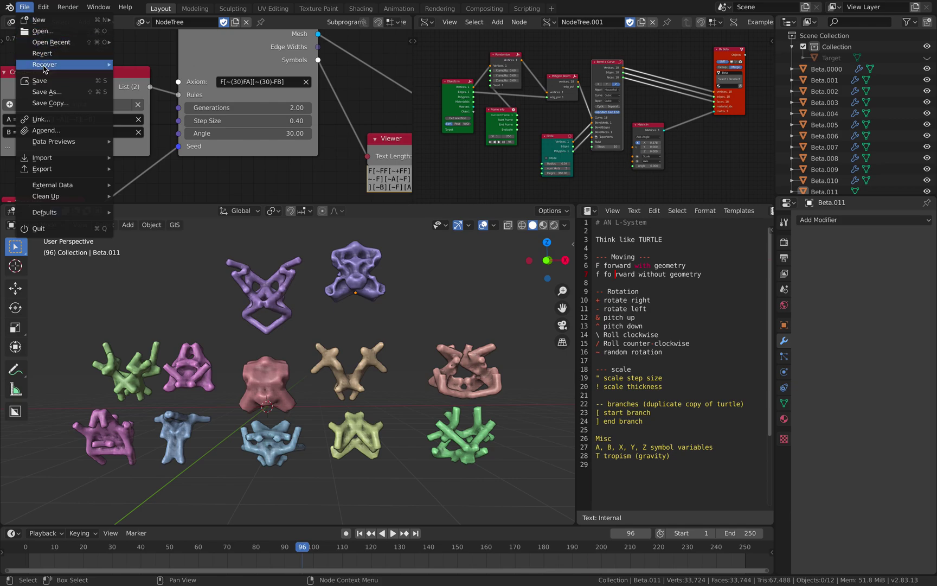
pyautogui.moveTo(103, 42)
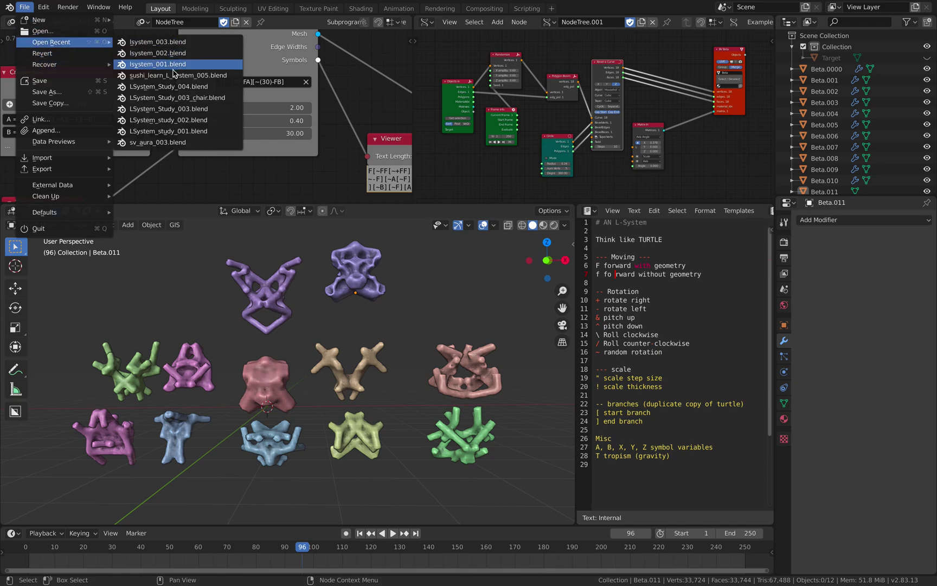
pyautogui.click(188, 76)
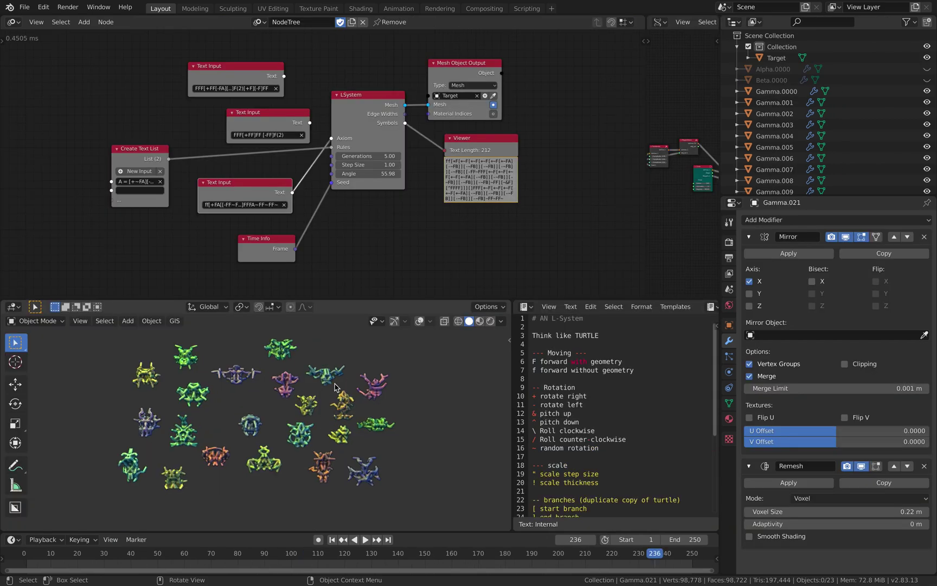
# Play the frame-driven animation, examine the changing central form up close among its neighbours, and stop playback
pyautogui.scroll(5, 314, 411)
pyautogui.press('space')
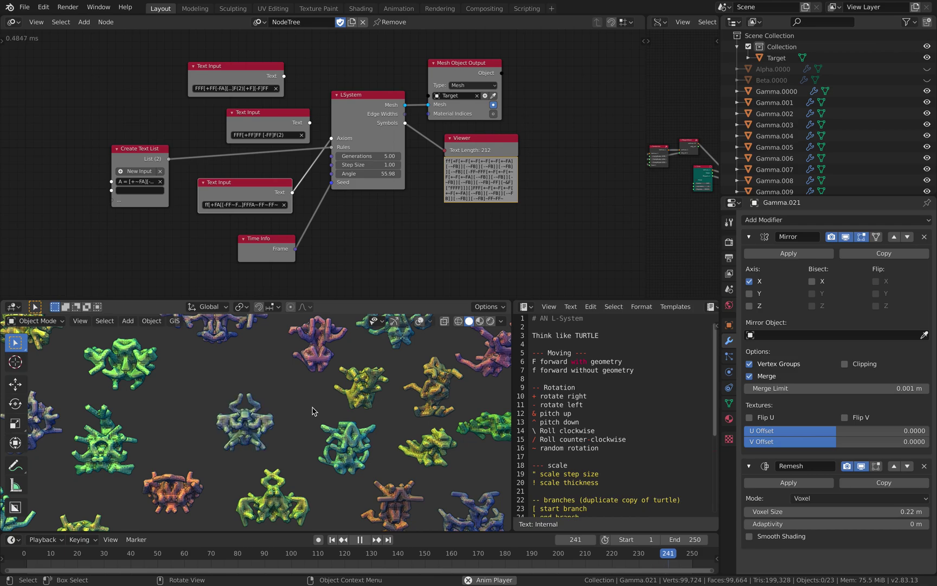
pyautogui.scroll(1, 280, 423)
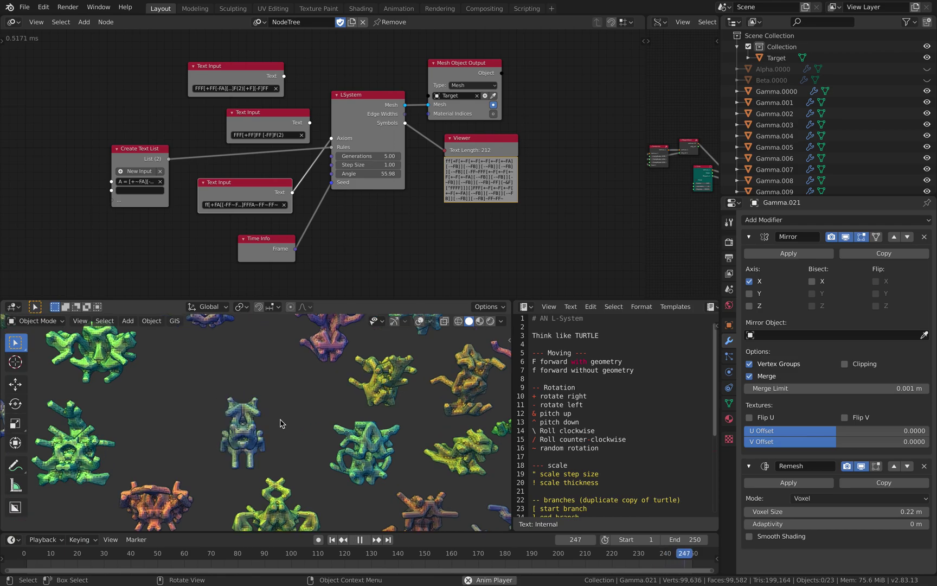
pyautogui.scroll(4, 273, 420)
pyautogui.press('space')
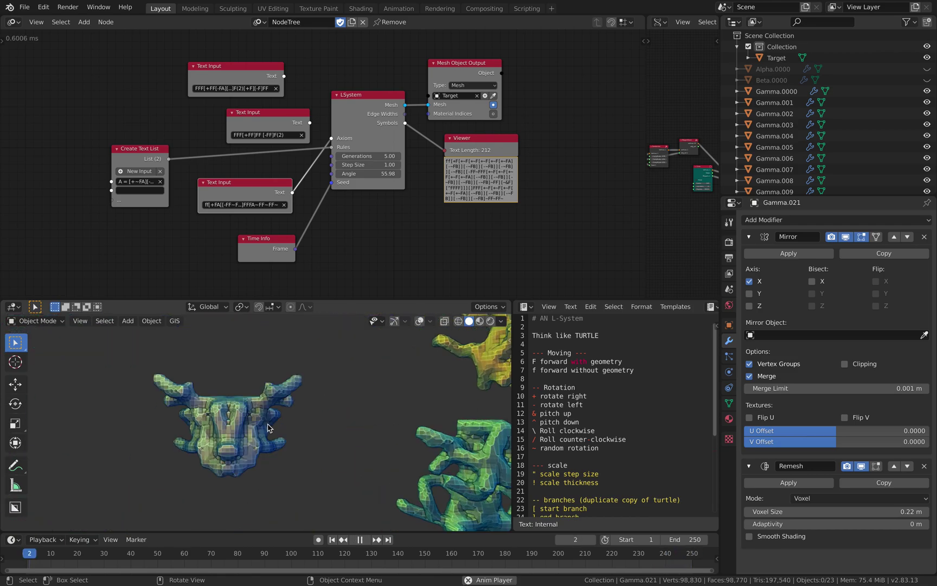
pyautogui.scroll(4, 379, 276)
# Widen the Create Text List node and space it away from the Text Input node so its rule is fully readable
pyautogui.moveTo(374, 253)
pyautogui.mouseDown(button='middle')
pyautogui.moveTo(380, 273)
pyautogui.moveTo(379, 245)
pyautogui.mouseUp(button='middle')
pyautogui.moveTo(53, 153); pyautogui.dragTo(168, 149, button='middle')
pyautogui.moveTo(155, 149); pyautogui.dragTo(99, 146)
pyautogui.moveTo(185, 112); pyautogui.dragTo(75, 93, button='middle')
pyautogui.moveTo(229, 73); pyautogui.dragTo(212, 72)
pyautogui.moveTo(299, 117); pyautogui.dragTo(296, 121, button='middle')
pyautogui.moveTo(251, 169); pyautogui.dragTo(242, 160)
pyautogui.moveTo(195, 174); pyautogui.dragTo(257, 161, button='middle')
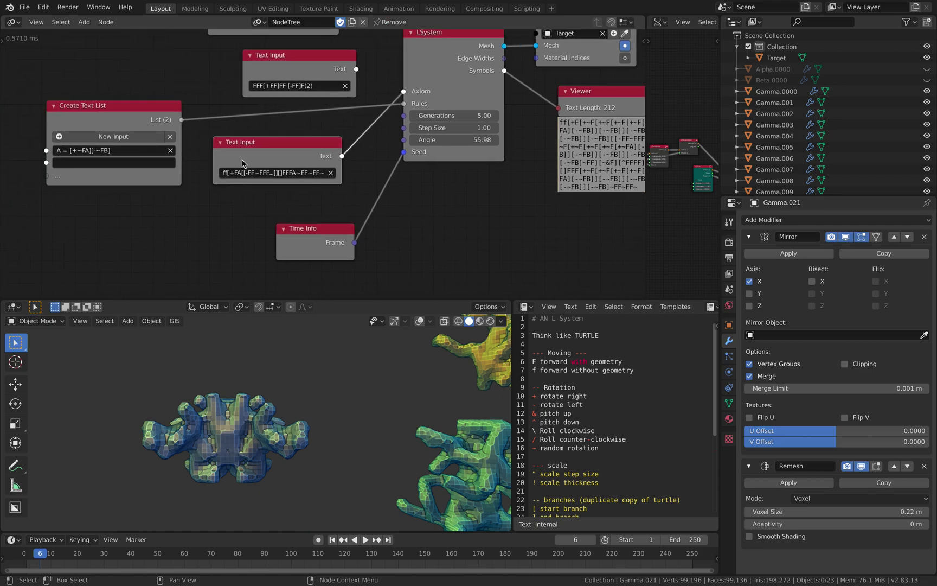
# Move the Text Input node that feeds the axiom below the Create Text List node and widen it to show its whole string
pyautogui.moveTo(216, 157); pyautogui.dragTo(162, 160)
pyautogui.moveTo(294, 232); pyautogui.dragTo(296, 257)
pyautogui.moveTo(257, 163); pyautogui.dragTo(194, 207)
pyautogui.moveTo(216, 196); pyautogui.dragTo(277, 174, button='middle')
pyautogui.scroll(3, 277, 173)
pyautogui.scroll(3, 277, 177)
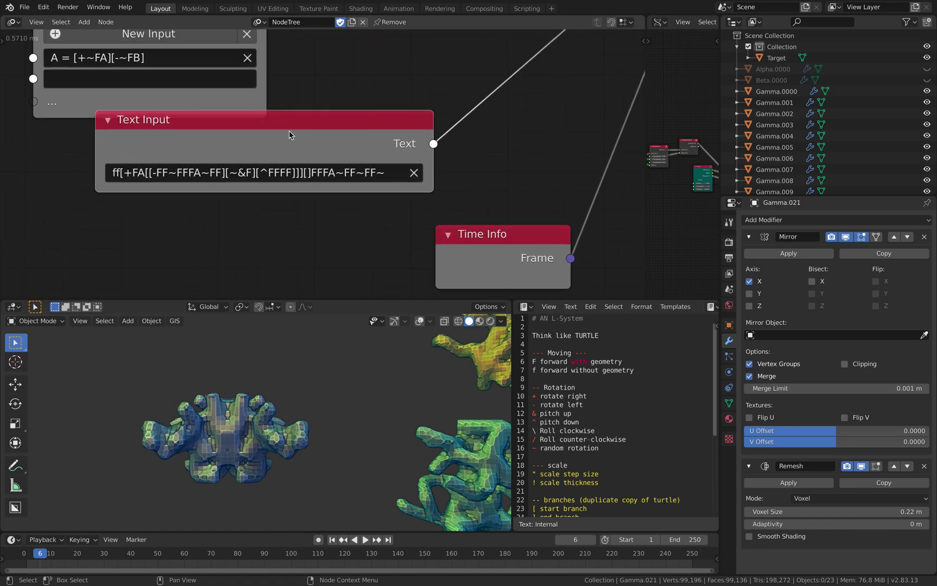
pyautogui.scroll(1, 314, 157)
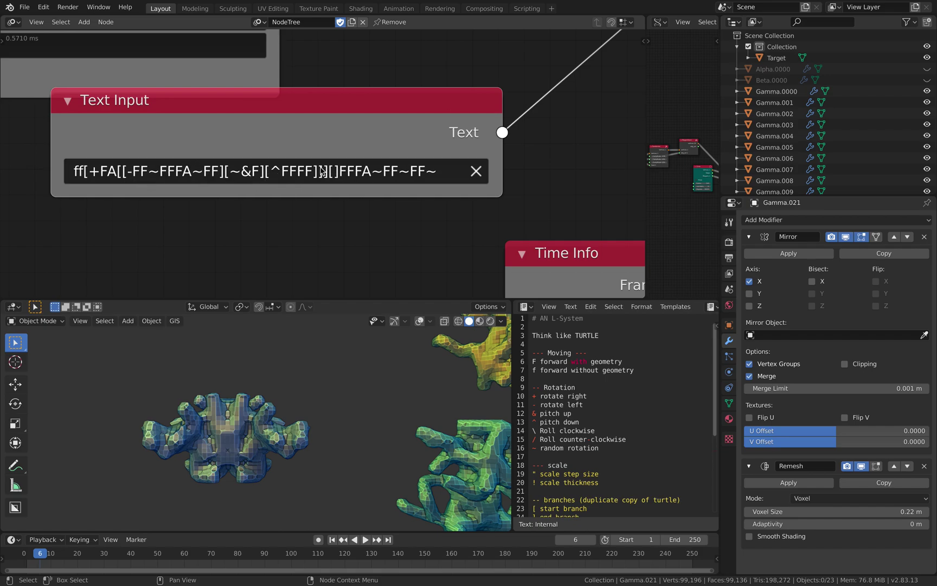
pyautogui.scroll(-5, 331, 182)
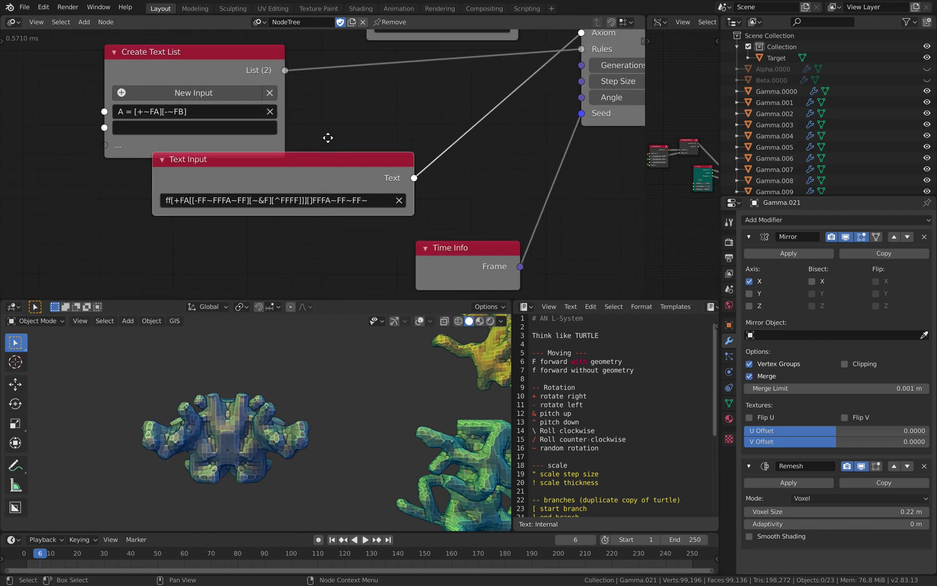
pyautogui.scroll(-3, 402, 165)
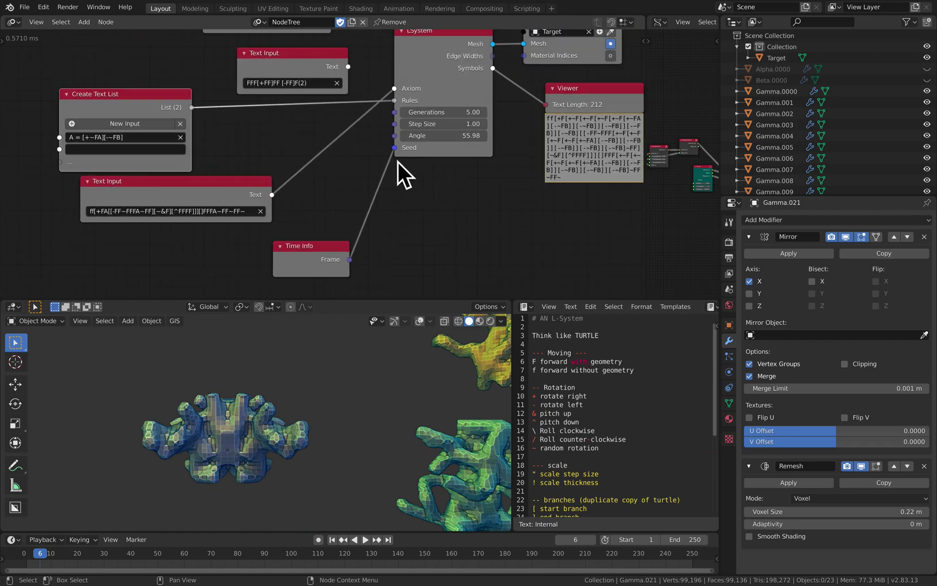